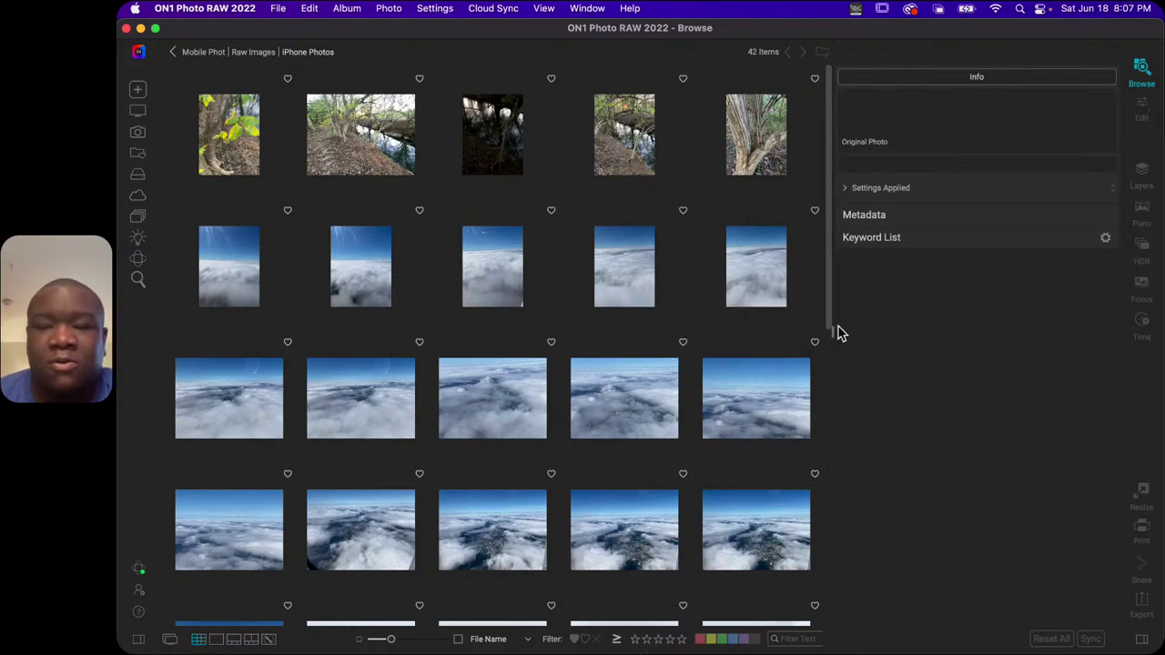
Widen the thumbnail grid and compare the file information of IMG_1066.tiff and IMG_1213.HEIC, leaving IMG_1066.tiff selected.
left_click_drag(834, 339, 923, 338)
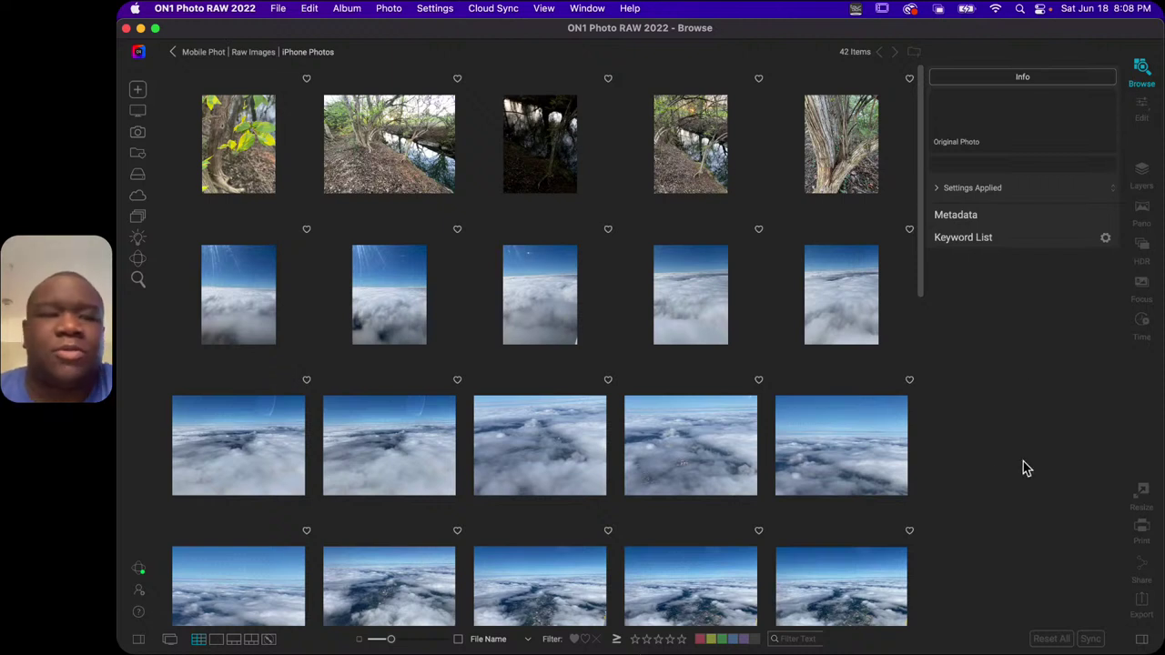
left_click(240, 157)
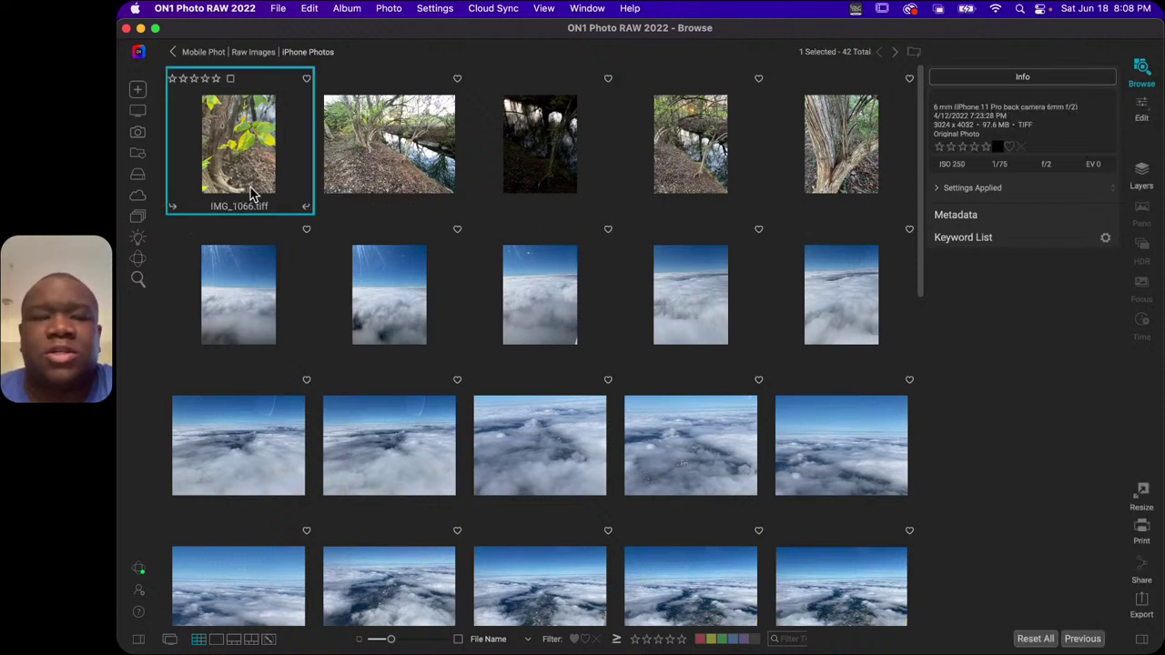
left_click(540, 311)
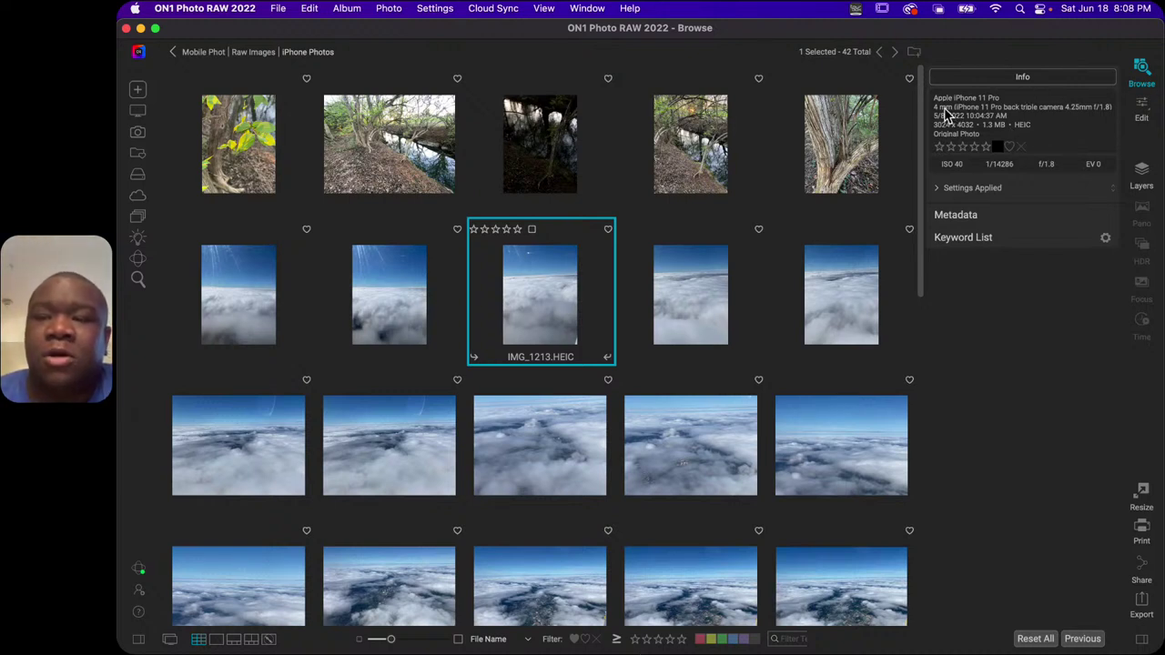
left_click(242, 138)
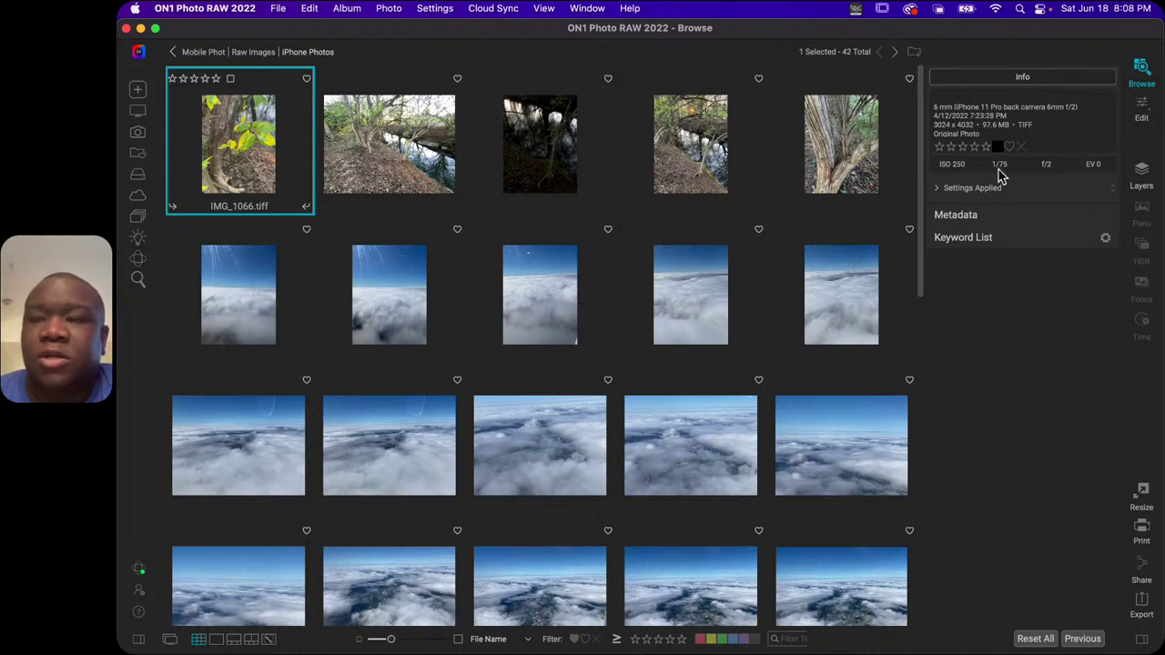
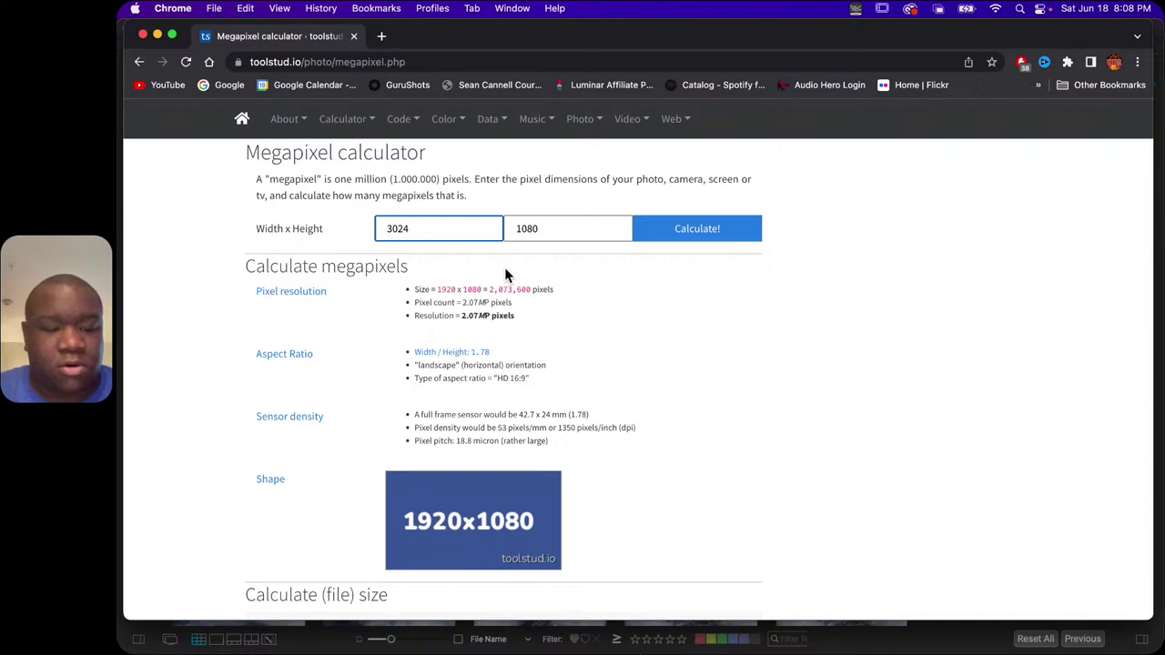
Set the height to 4022 beside the 3024 width and calculate the megapixels.
key("Tab")
type("4022")
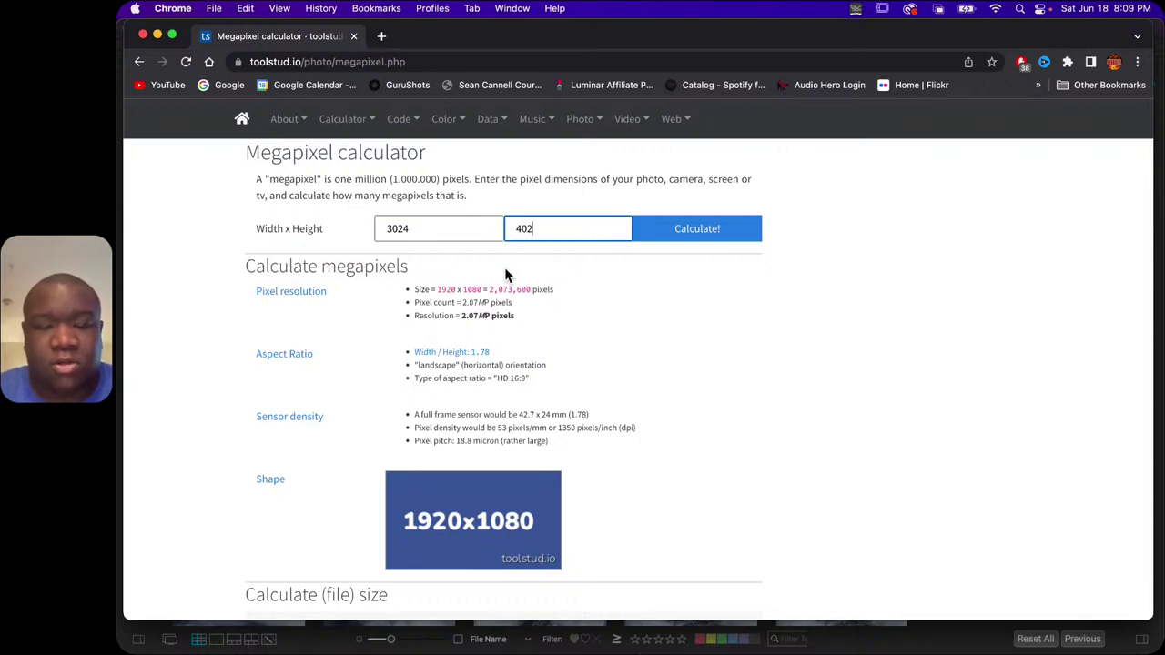
left_click(666, 240)
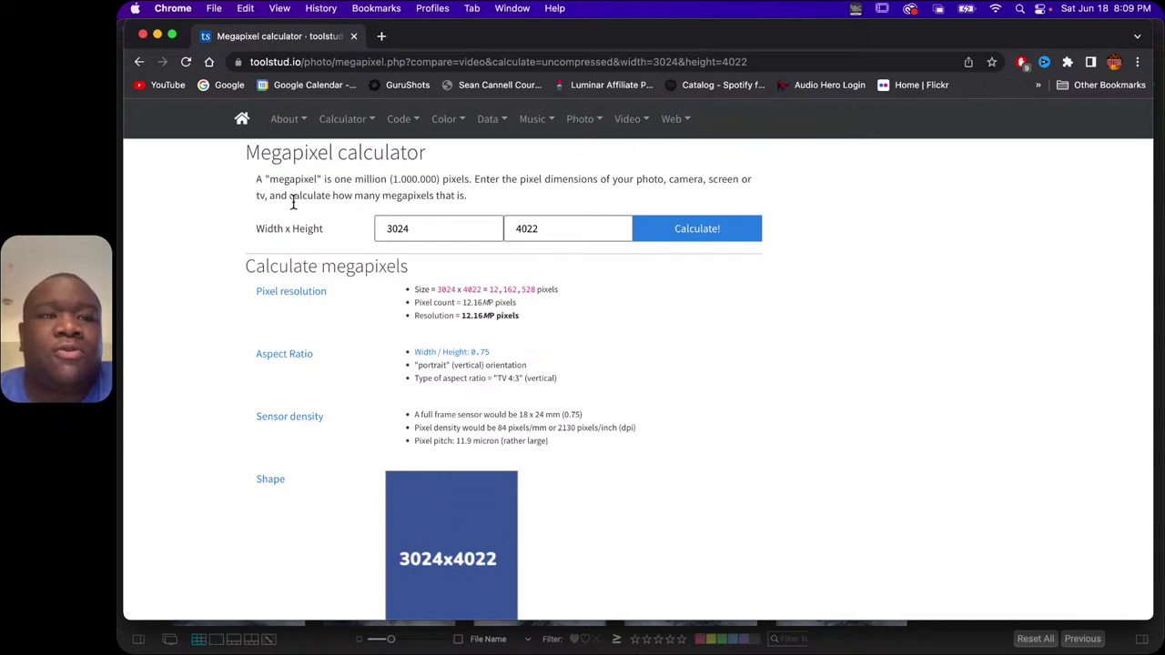
Minimize the browser, return to ON1 Photo RAW and open IMG_1066.tiff for editing.
left_click(158, 35)
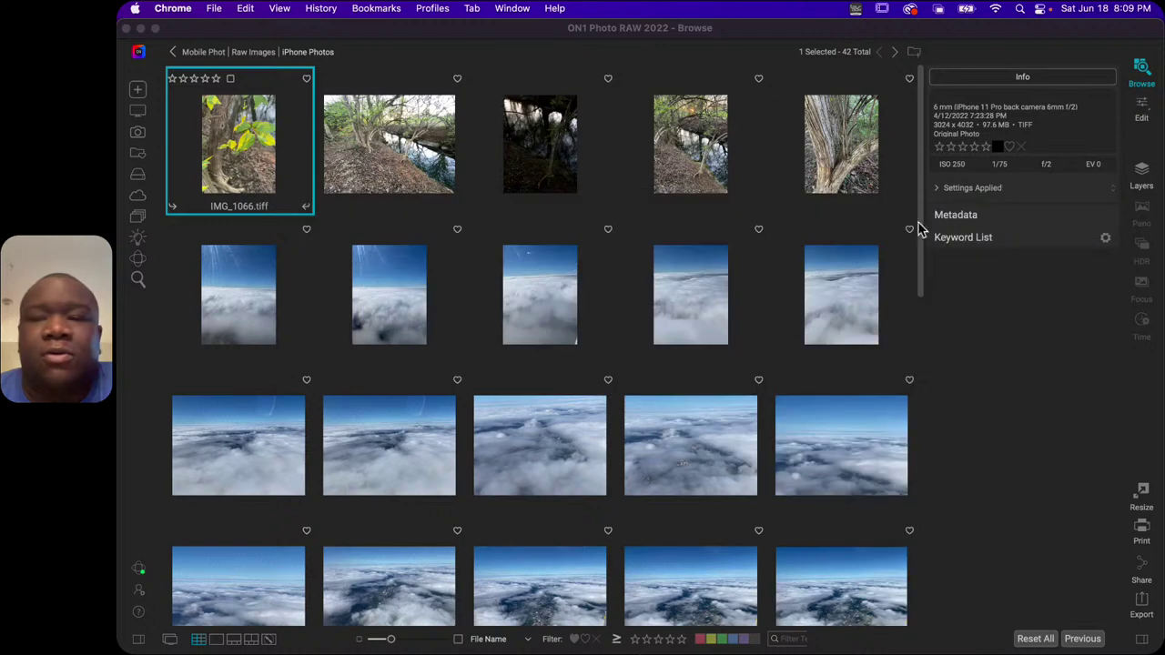
left_click(761, 38)
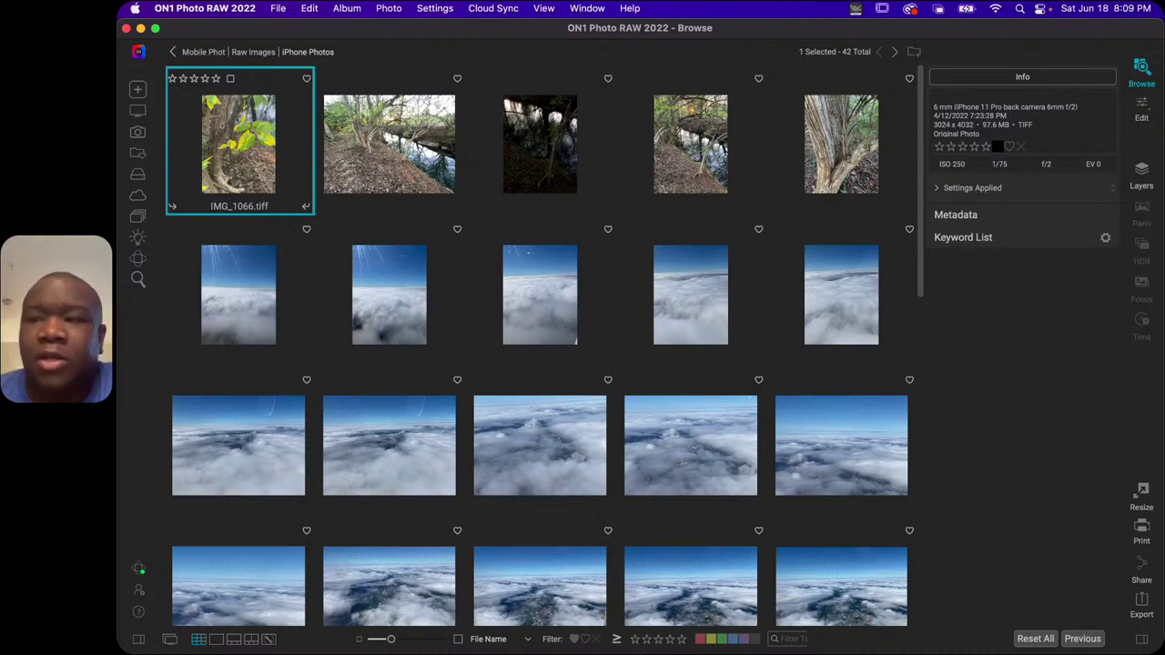
left_click(1141, 110)
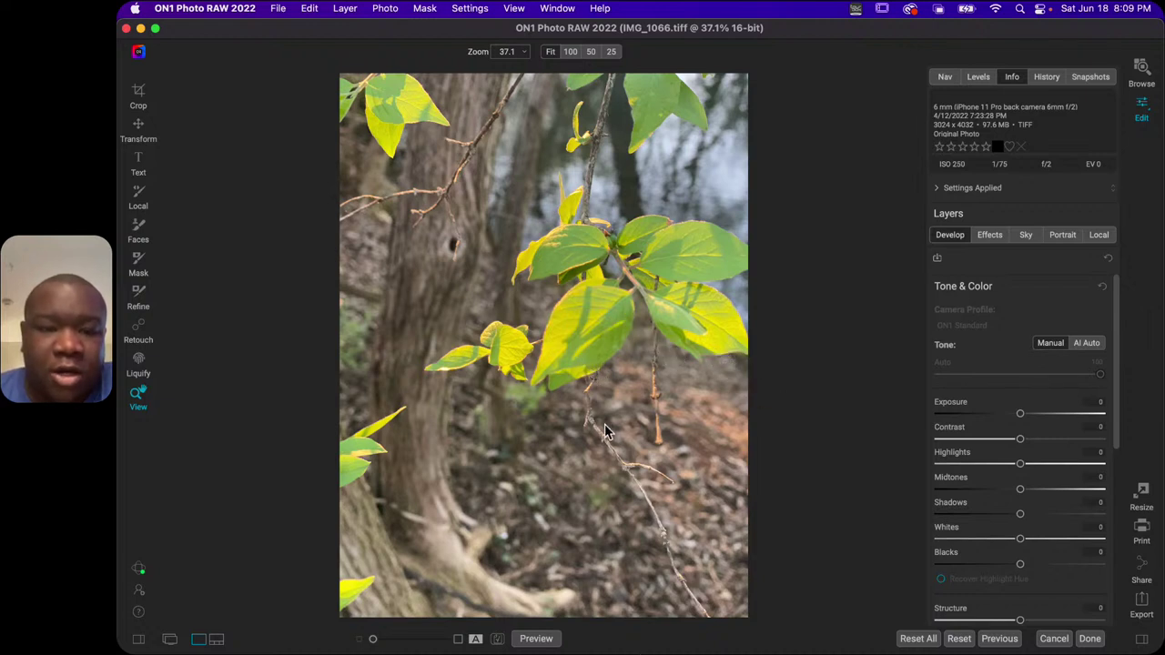
Examine the detail of the central and upper leaves at 100% zoom, ending with the whole photo in view.
left_click(573, 262)
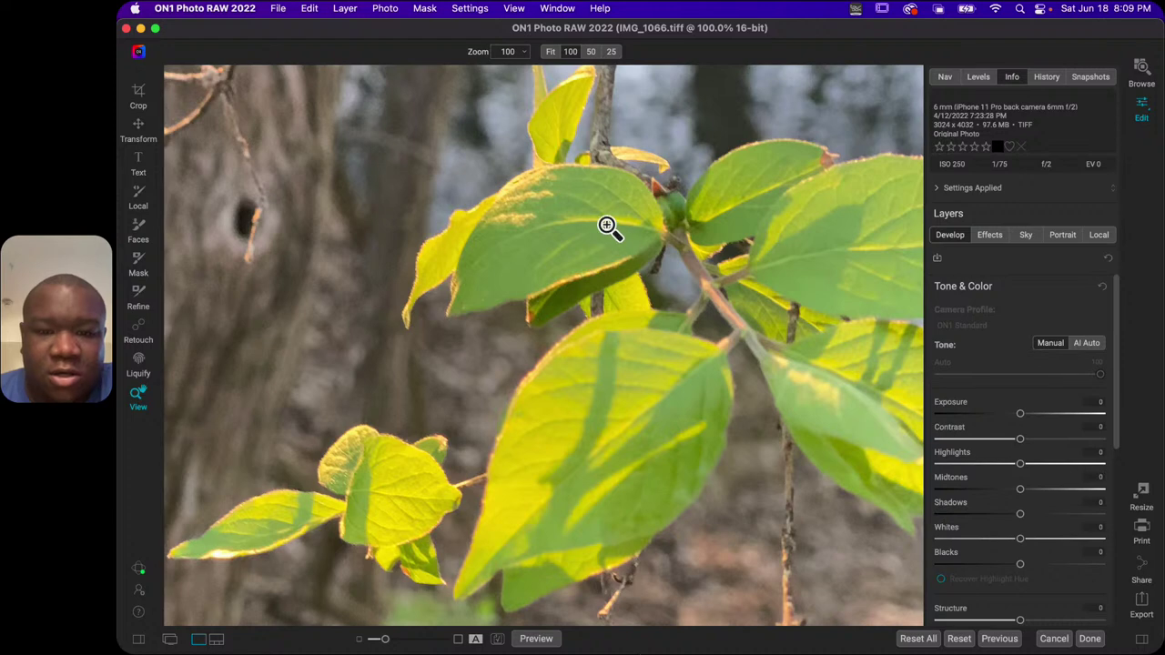
left_click(500, 195)
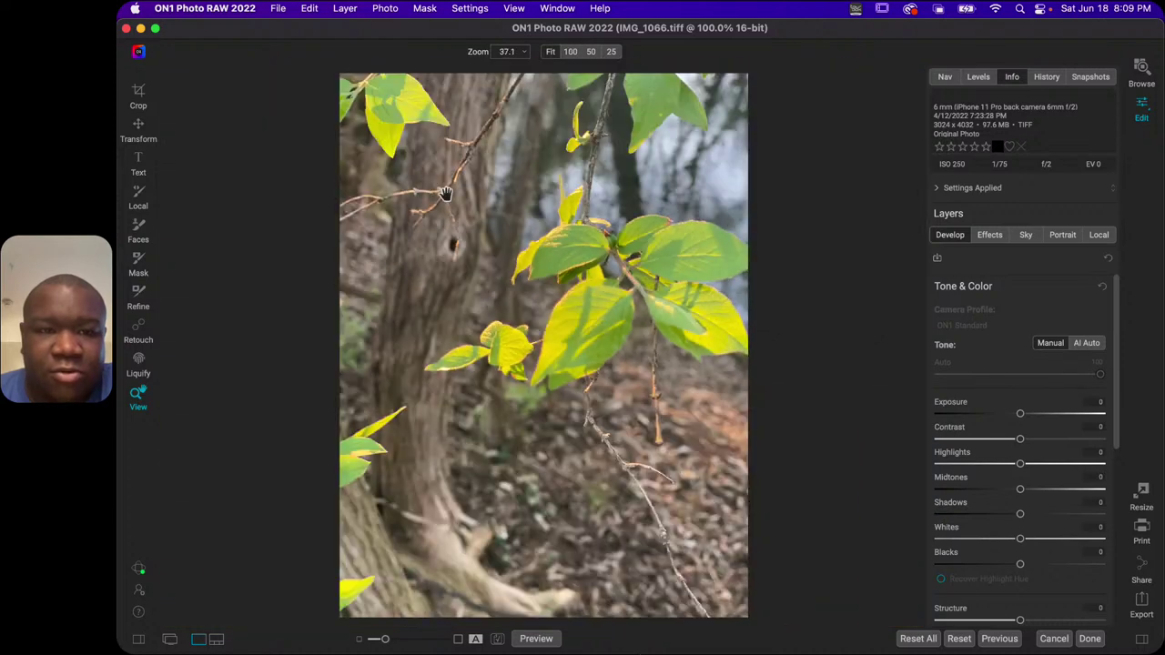
left_click(414, 123)
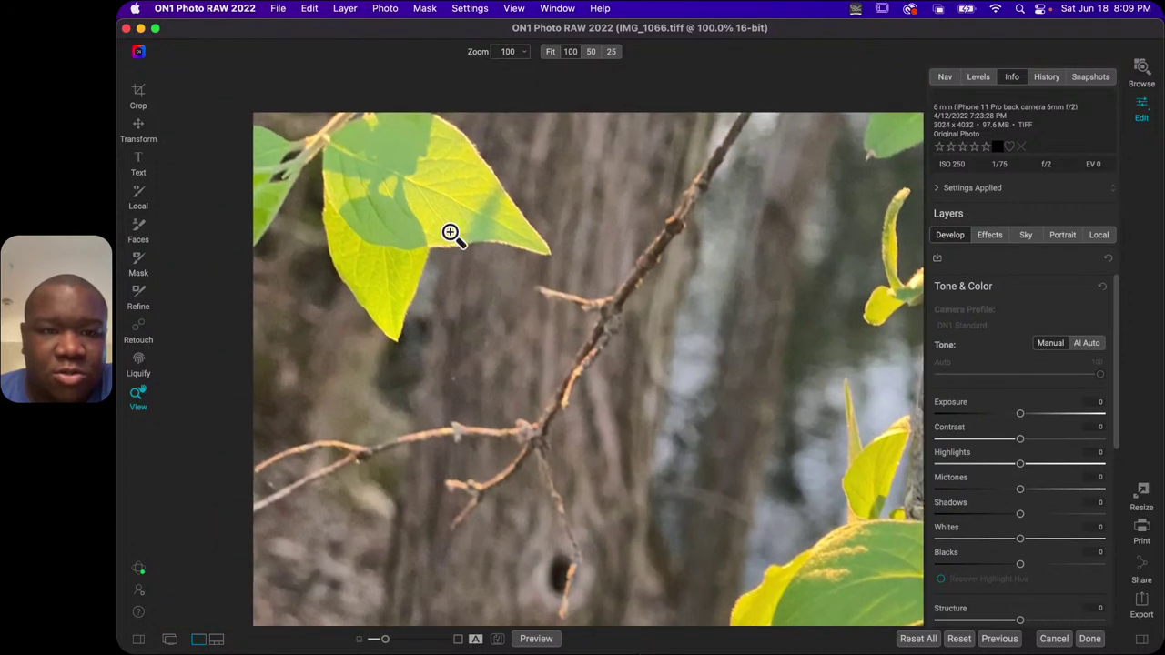
scroll(648, 453, "down", 3)
left_click(701, 483)
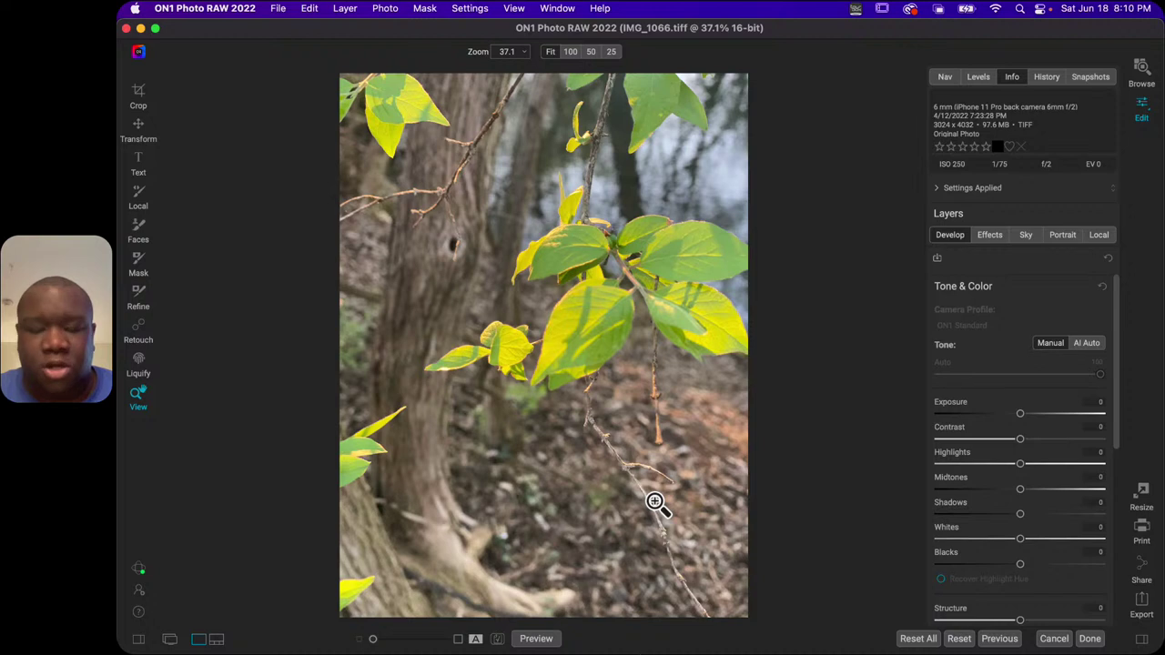
Crop the photo at its original ratio tightly around the central leaf cluster, reopening the crop once to review and reapply it.
key("c")
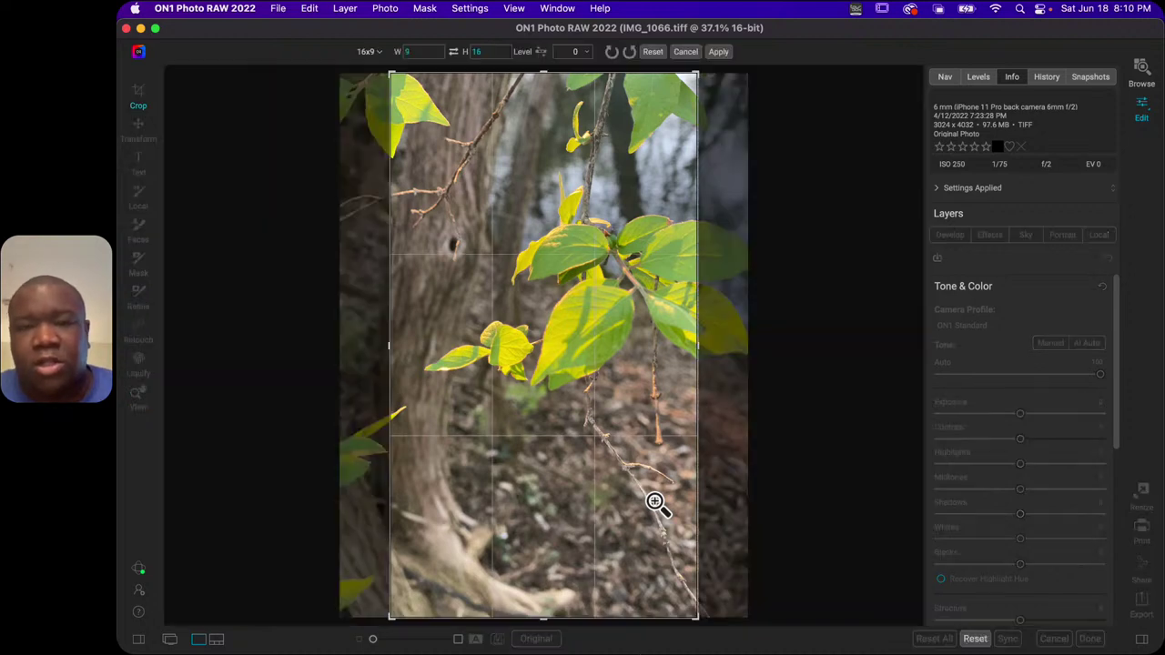
left_click(365, 53)
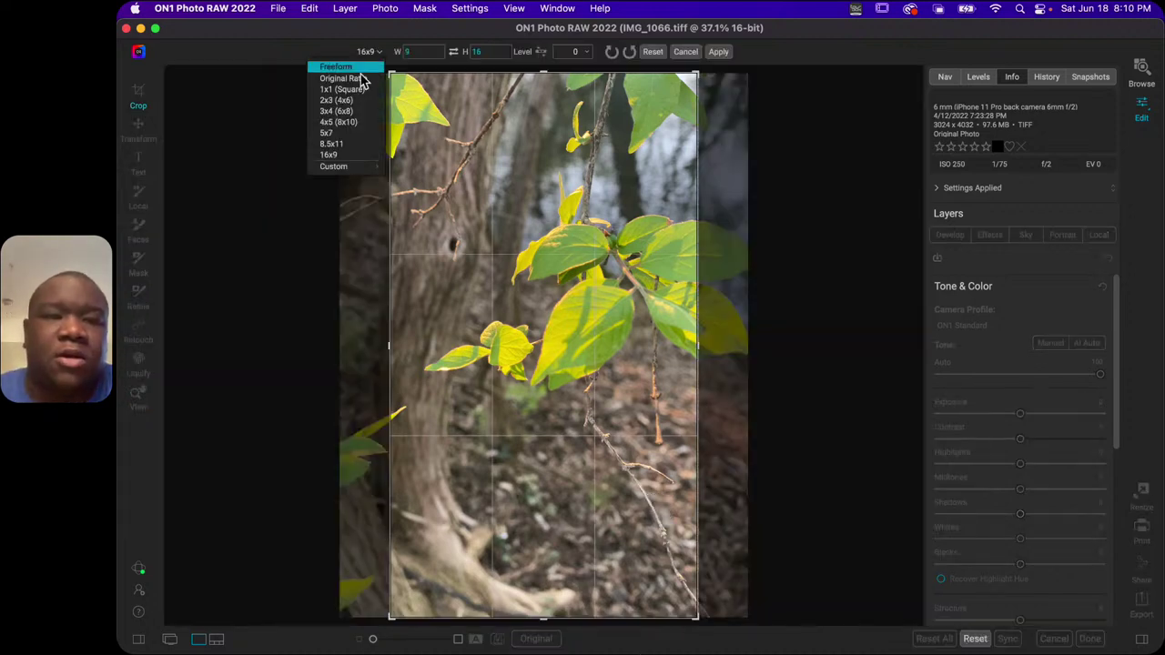
left_click(346, 79)
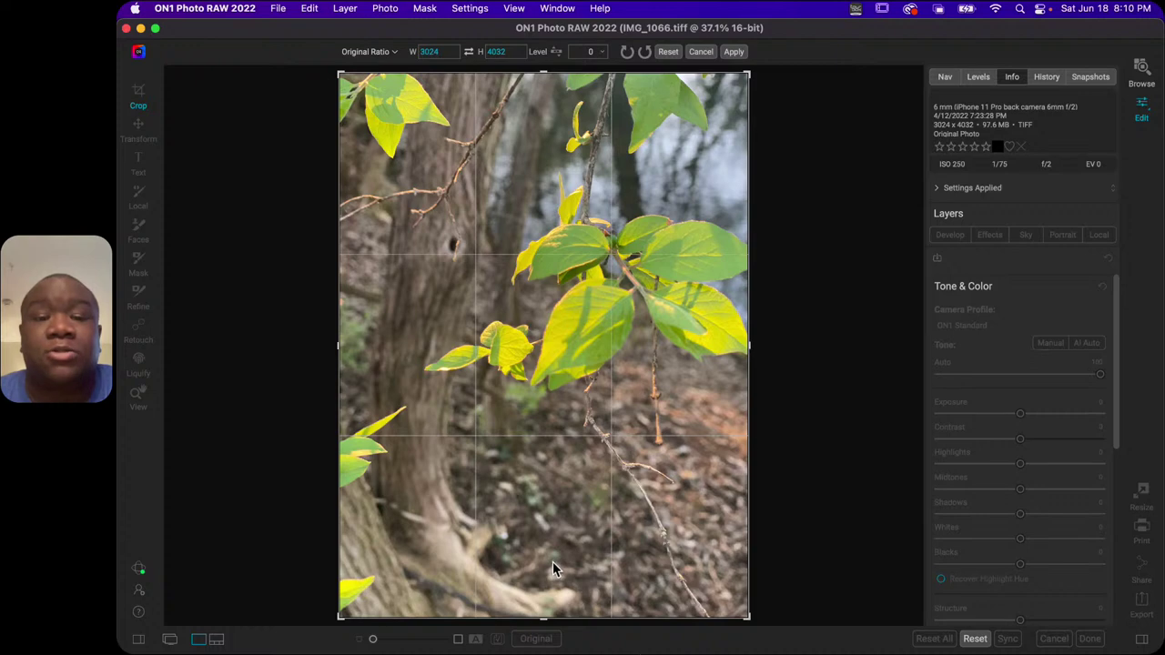
left_click_drag(543, 624, 549, 512)
left_click_drag(572, 455, 496, 387)
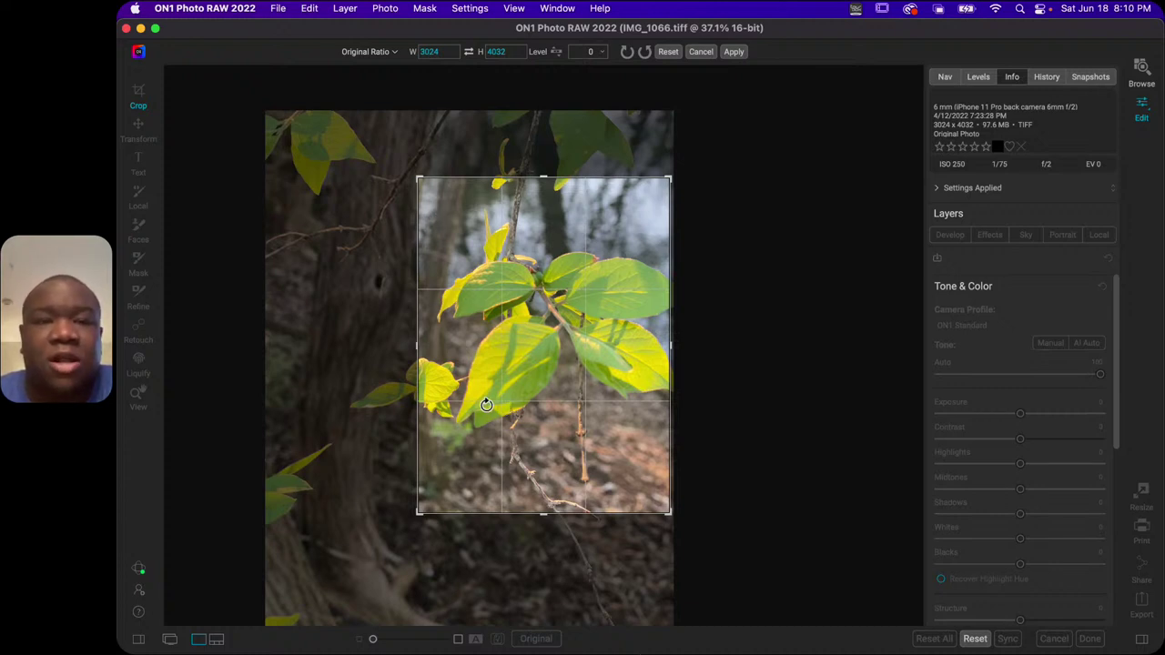
left_click(736, 53)
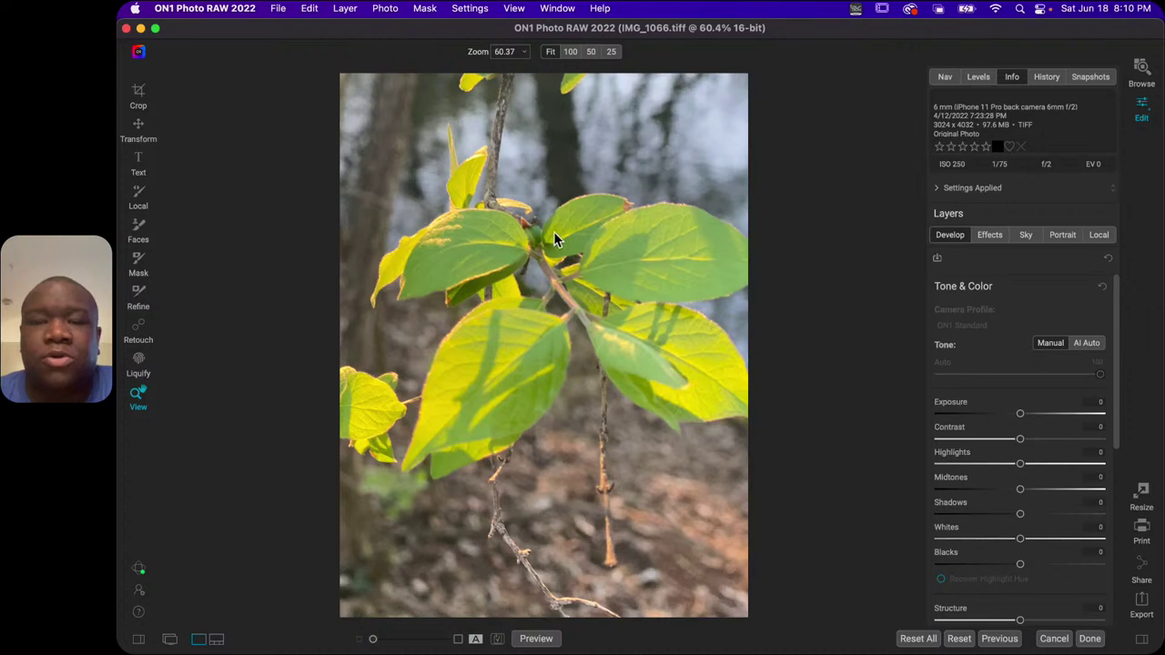
key("c")
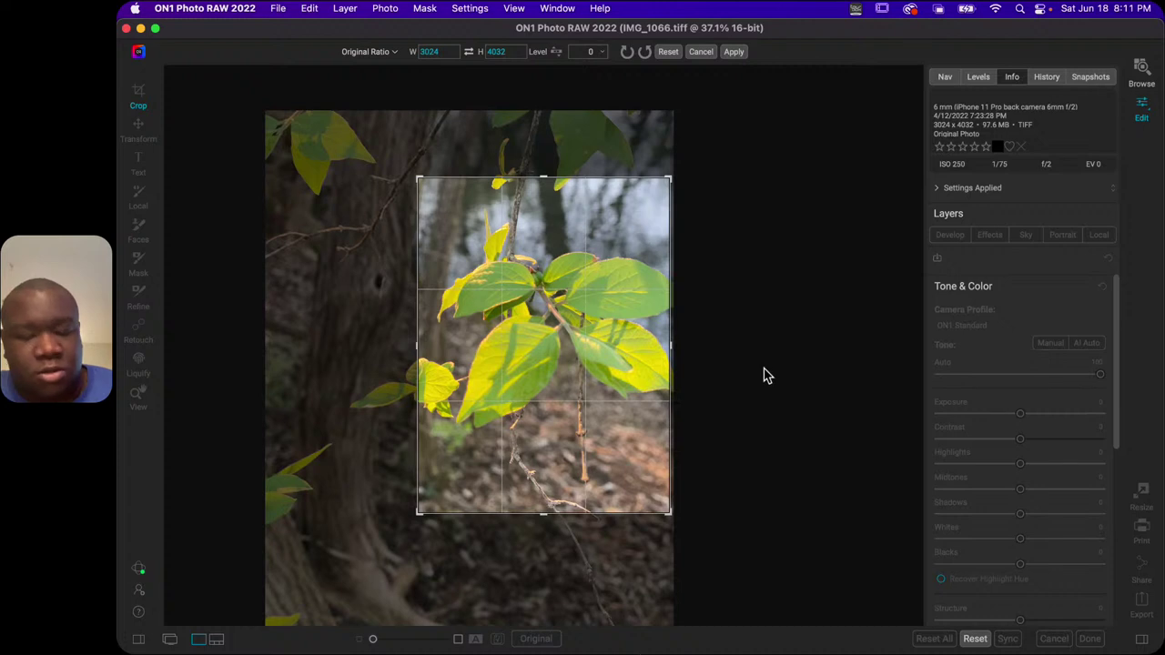
left_click(734, 51)
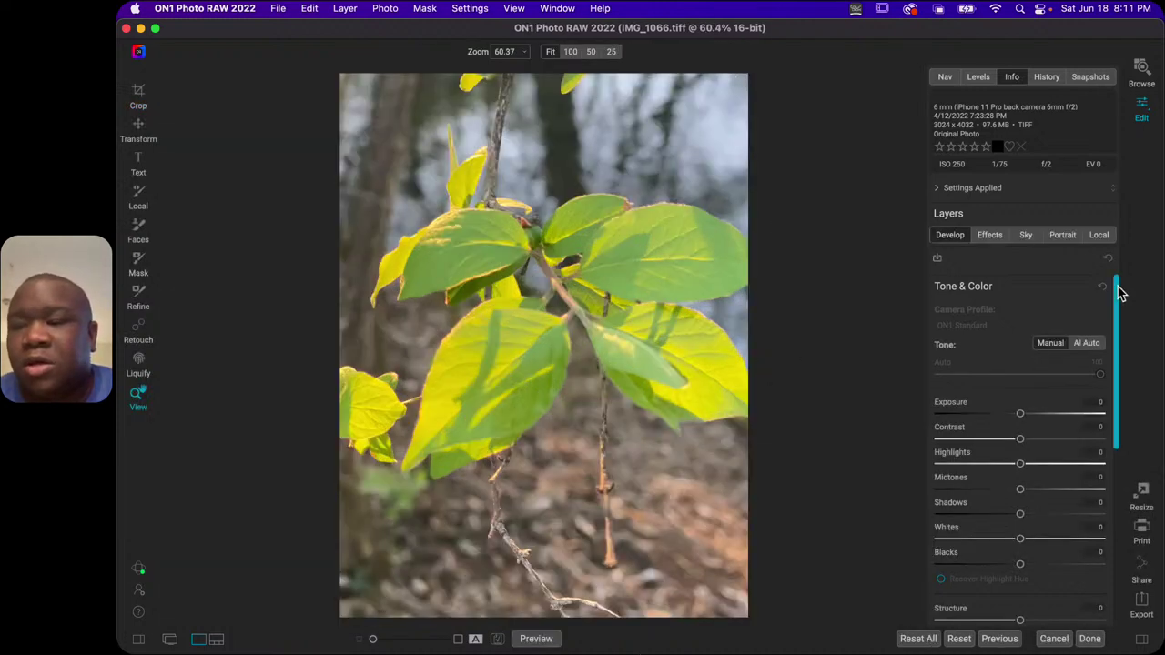
left_click_drag(1119, 291, 1095, 476)
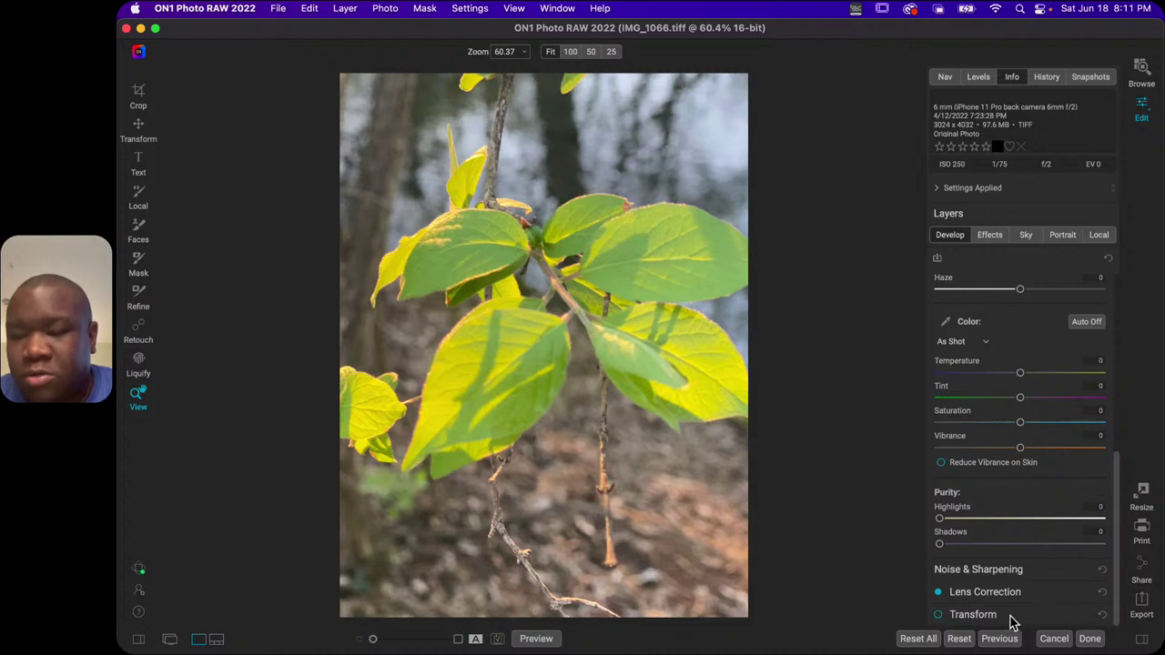
left_click(938, 615)
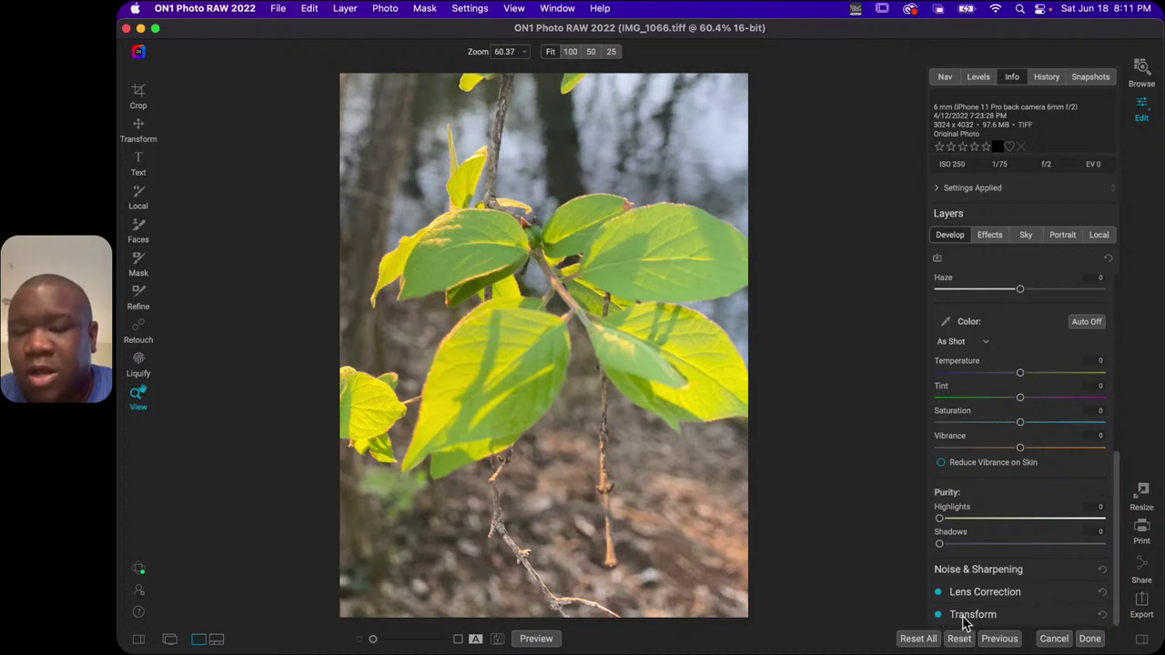
left_click(1009, 620)
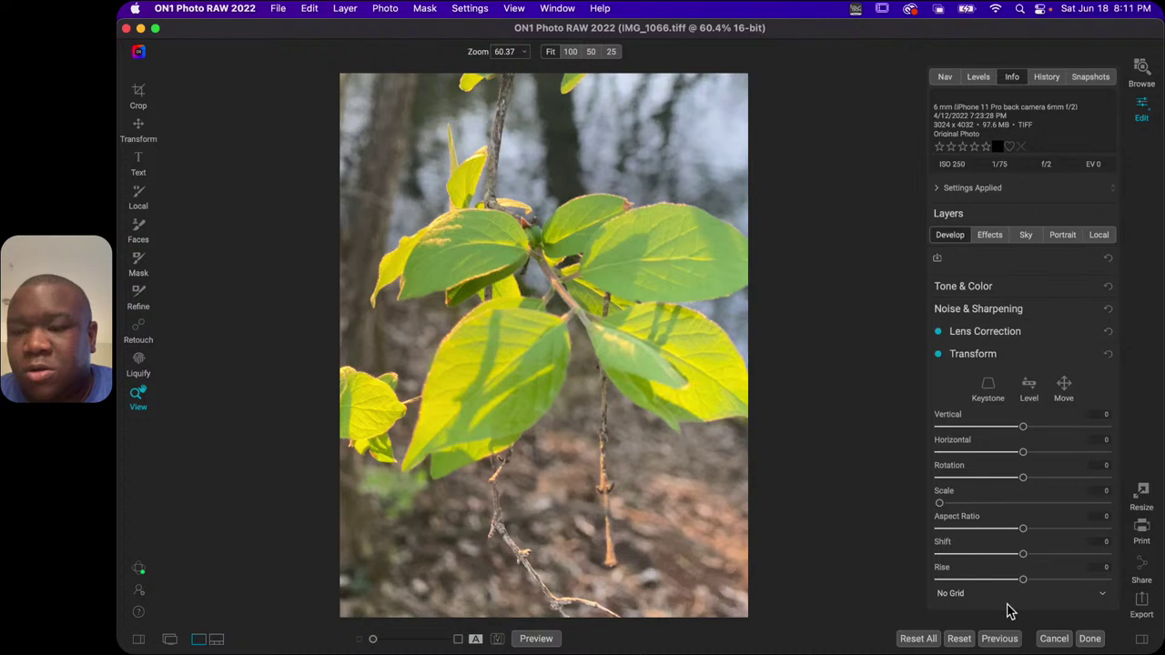
left_click(939, 357)
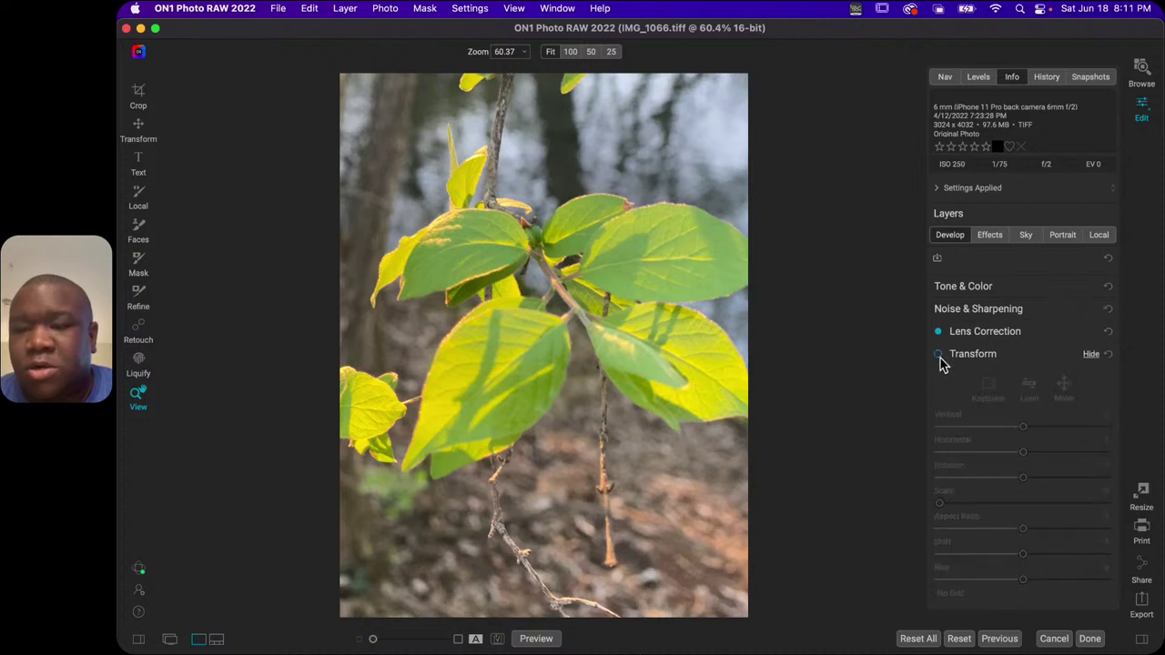
left_click(1090, 354)
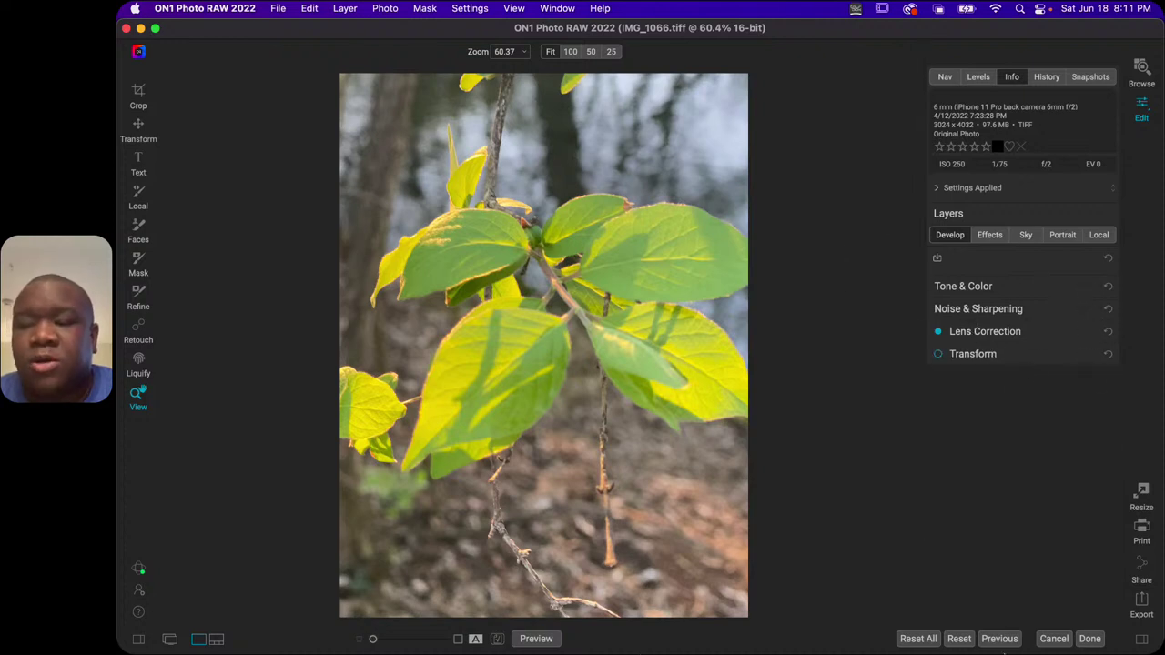
Open the cropped photo in Resize and show its Photo Size details.
left_click(1142, 494)
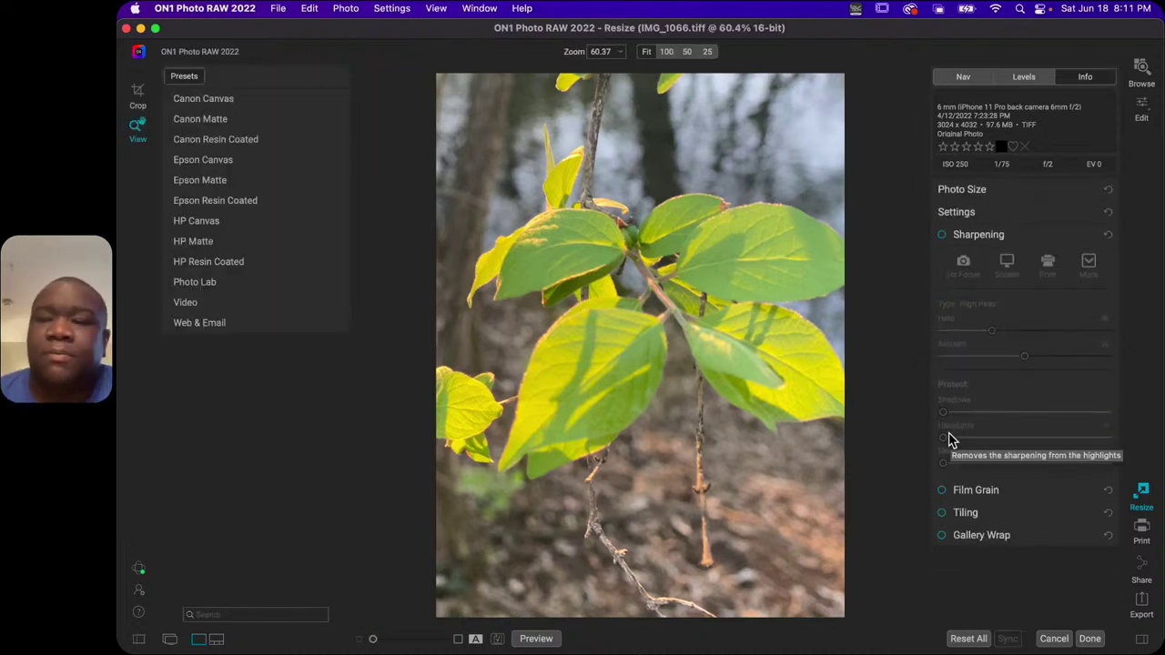
left_click(1027, 239)
left_click(1020, 191)
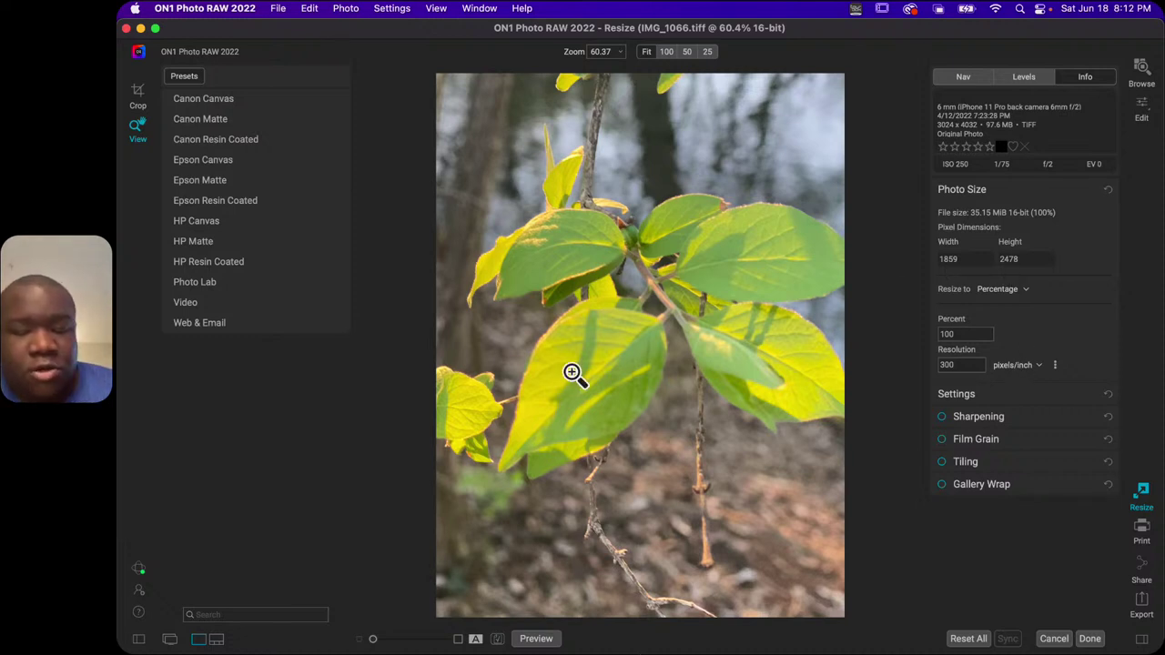
Switch to the megapixel calculator in Chrome and calculate the megapixels for a width of 1859 and a height of 2478.
key("super+Tab")
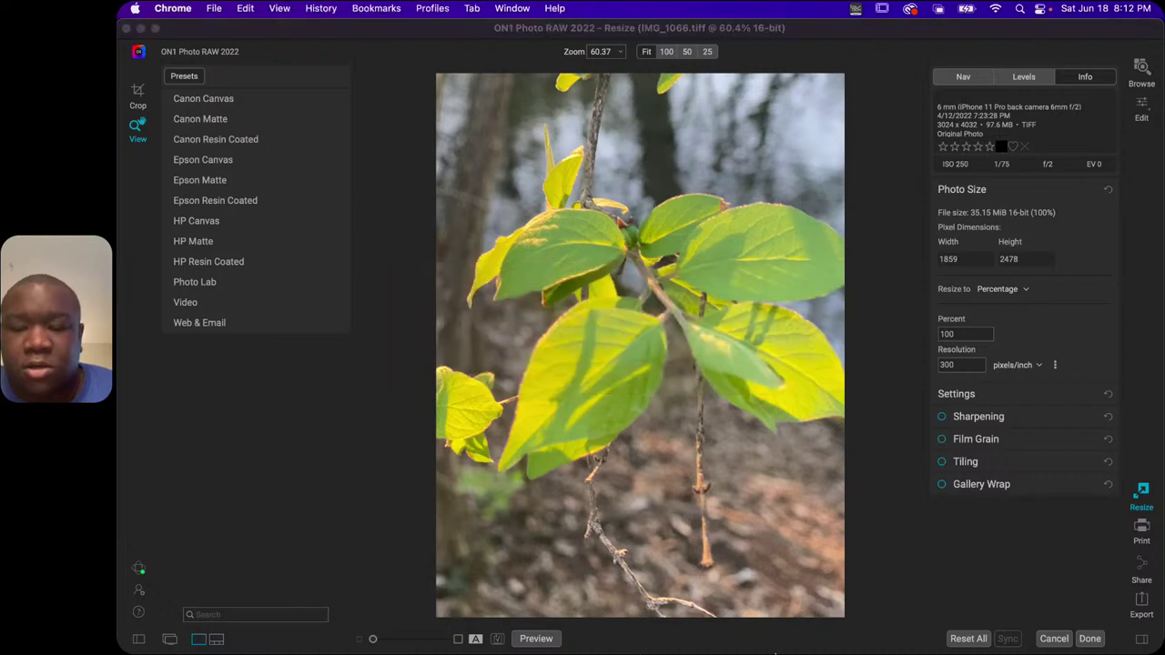
mouse_move(779, 650)
left_click(906, 630)
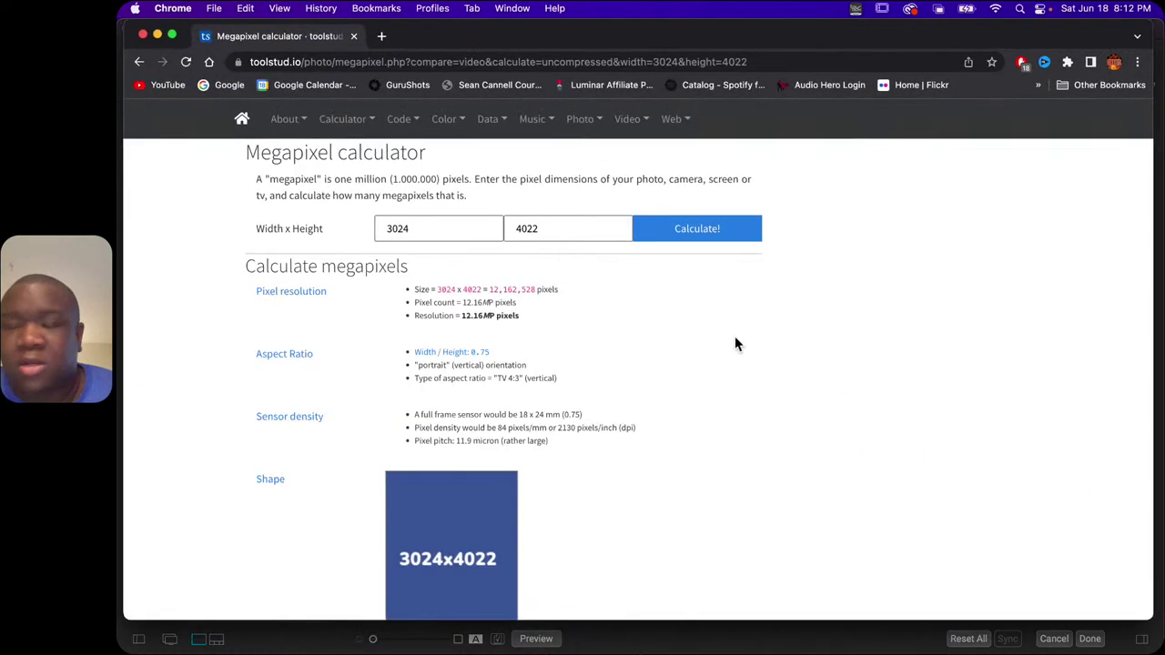
key("super+Tab")
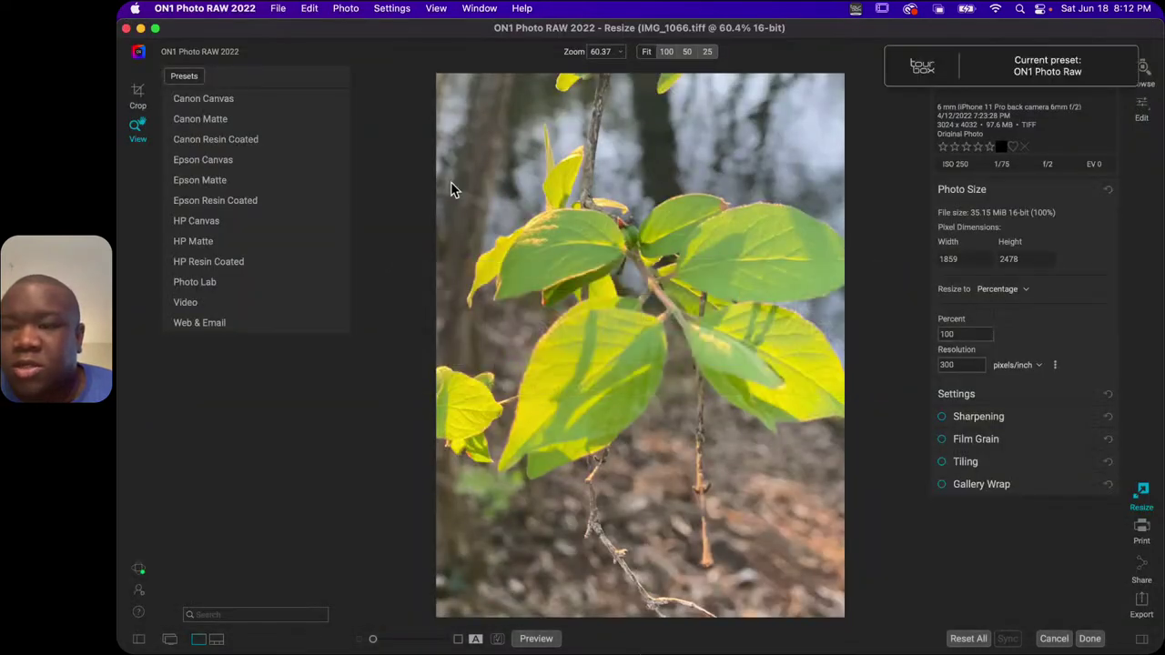
key("super+Tab")
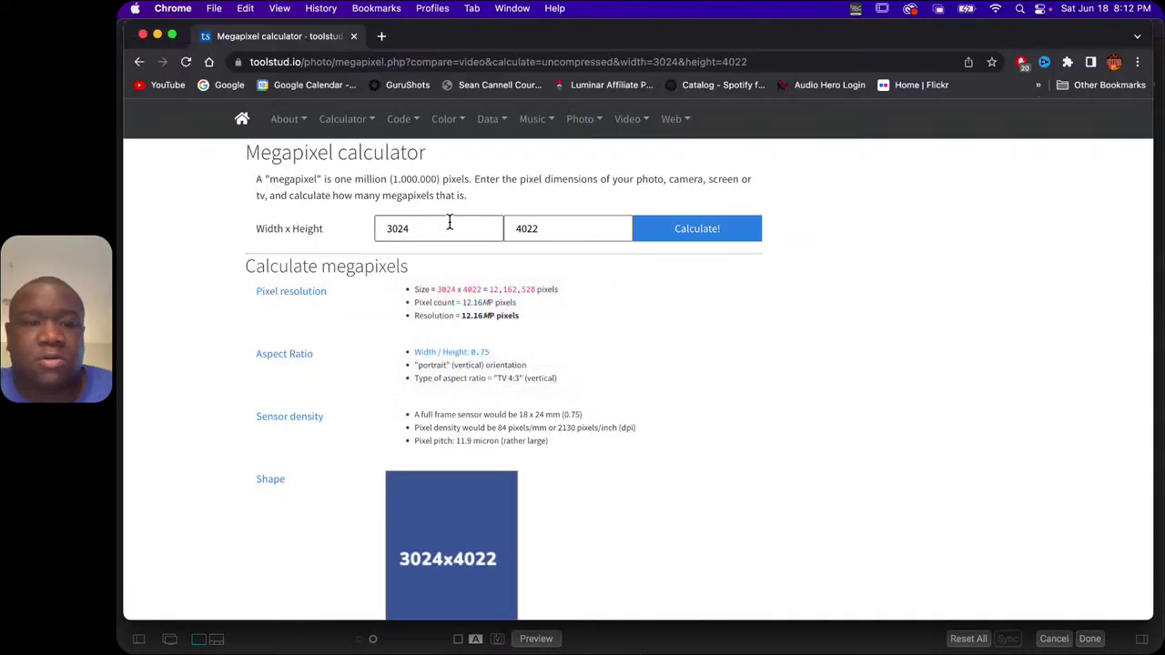
left_click_drag(447, 224, 333, 228)
type("1859")
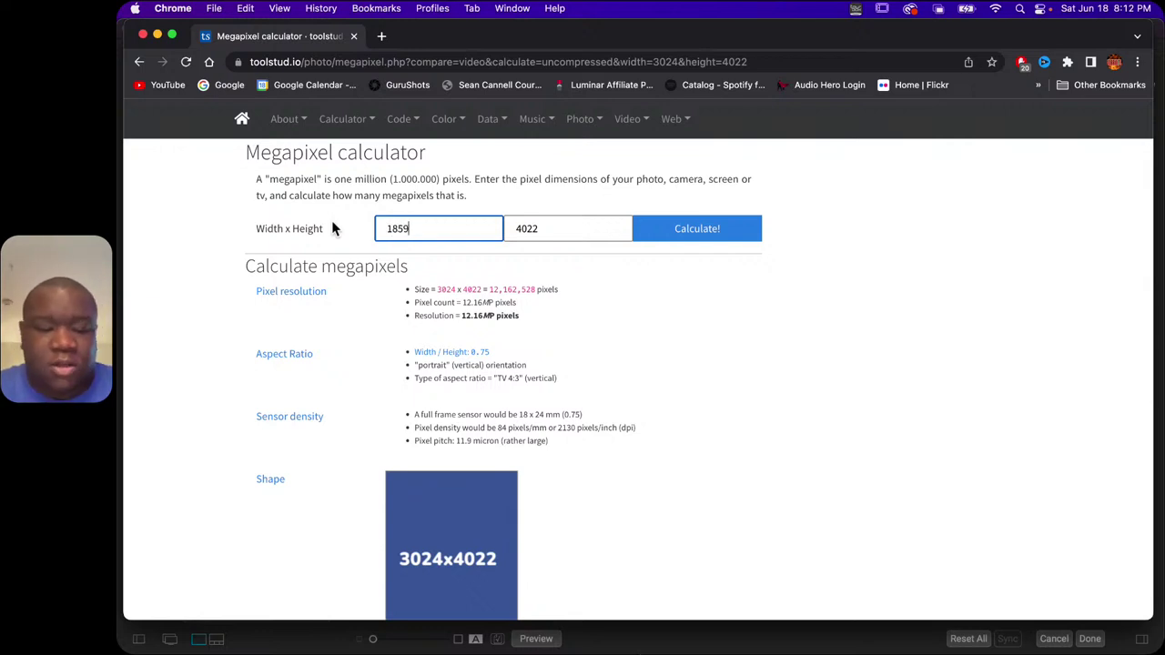
key("Tab")
type("2478")
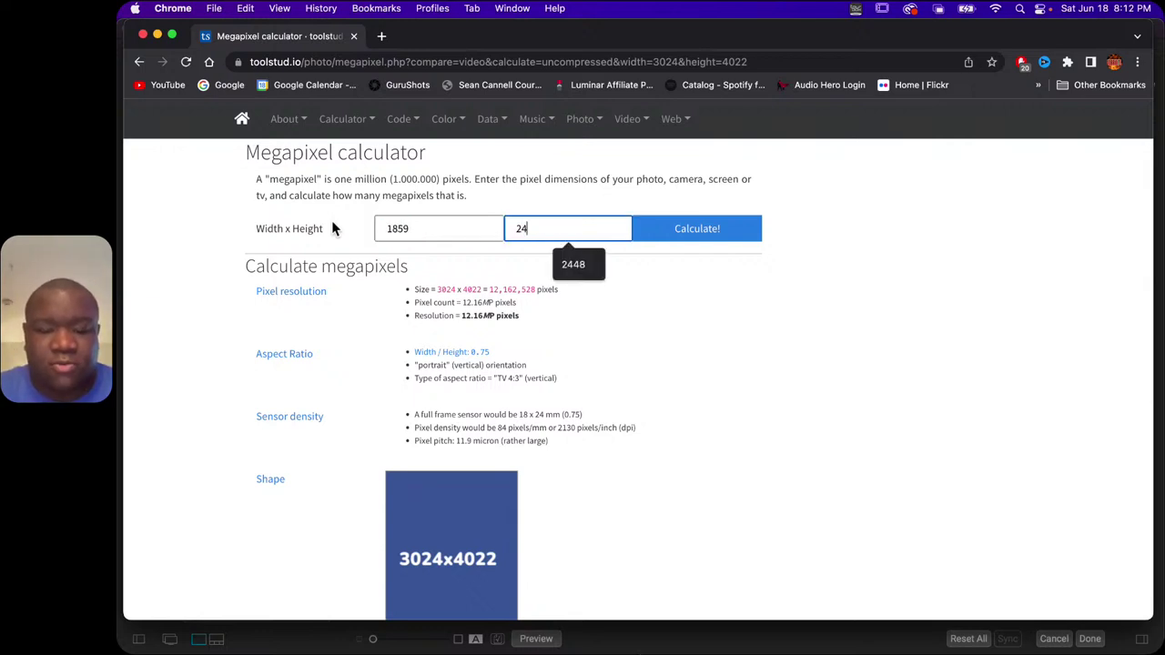
left_click(713, 234)
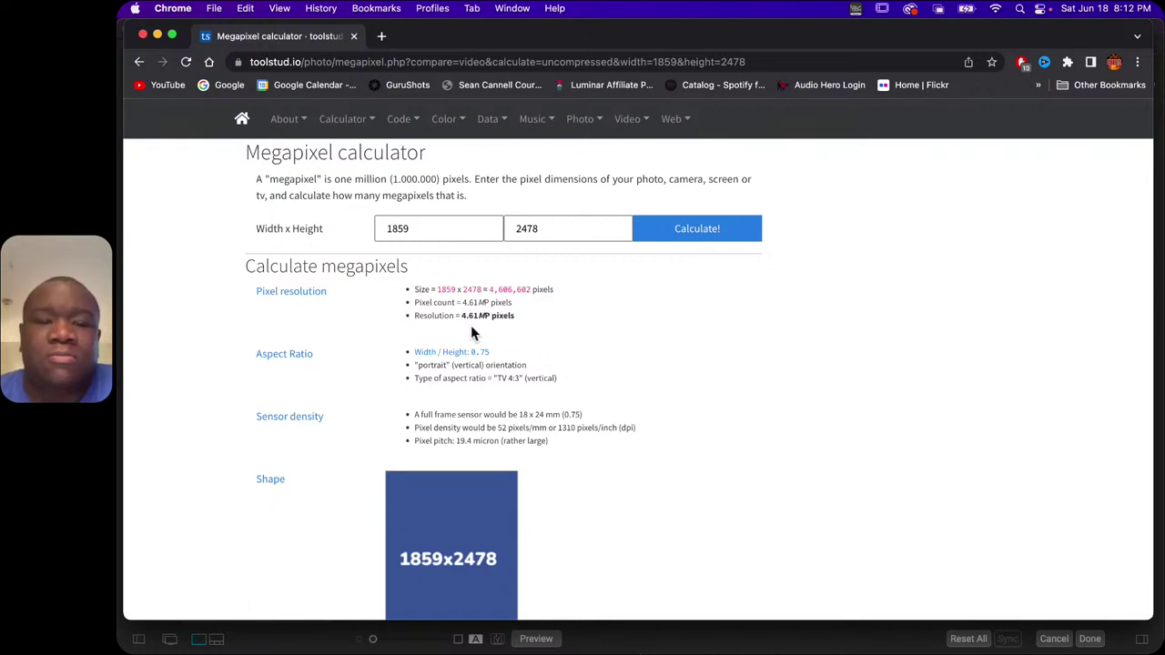
Check the calculated megapixel resolution and switch back to the cropped photo in ON1 Photo RAW.
left_click(459, 317)
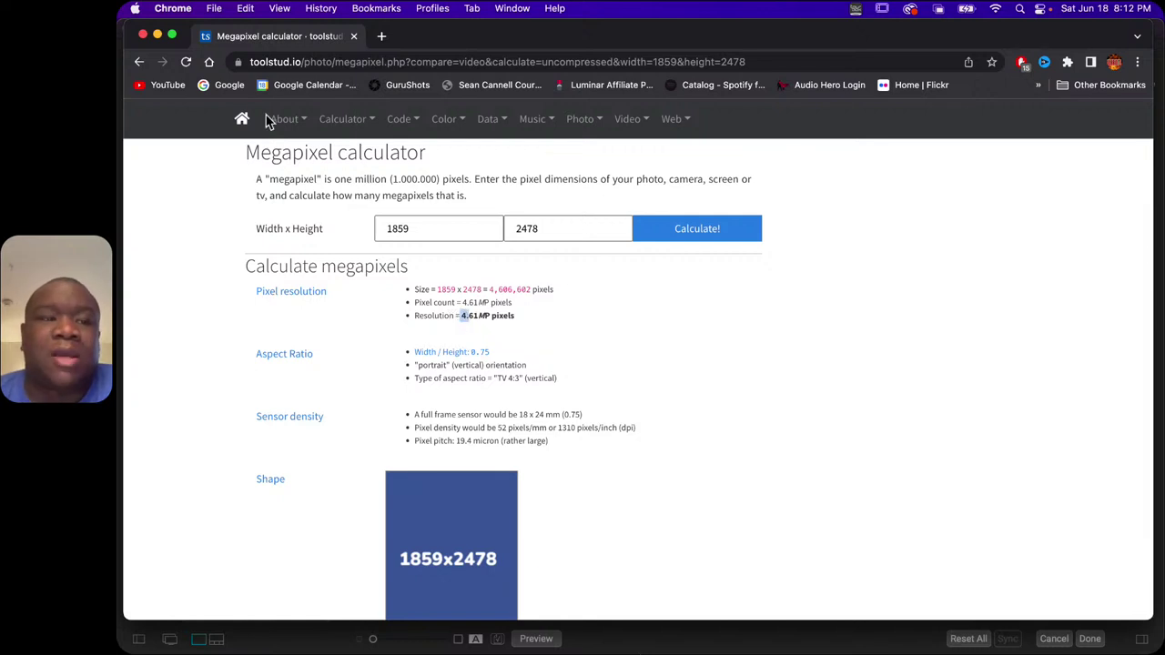
key("super+Tab")
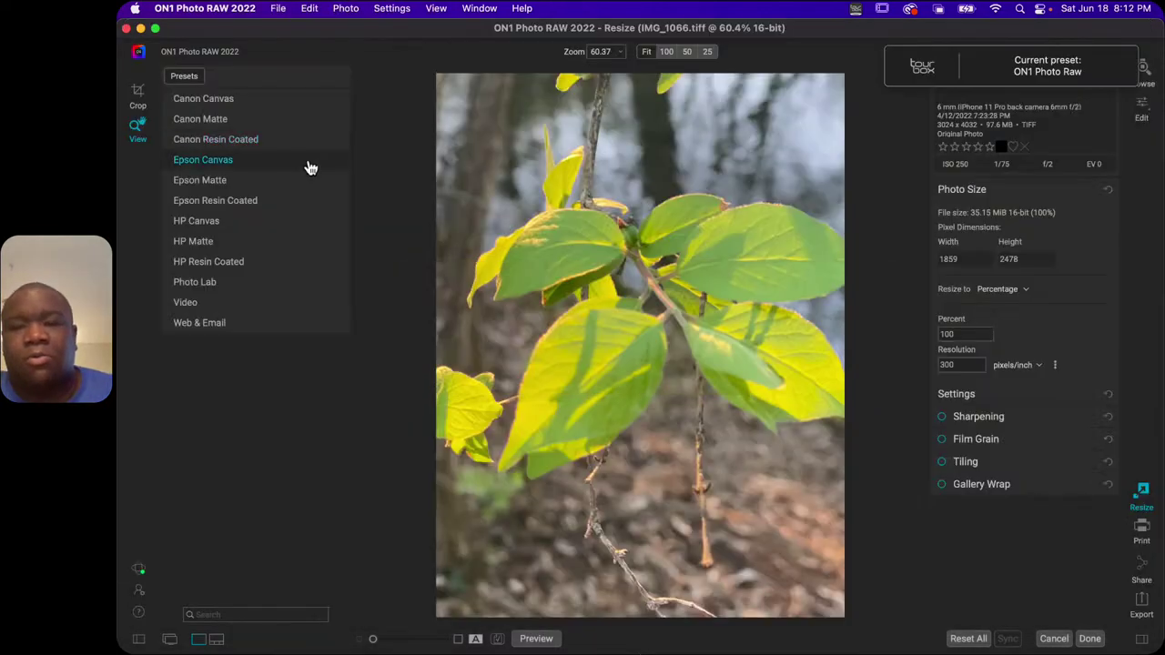
left_click(880, 349)
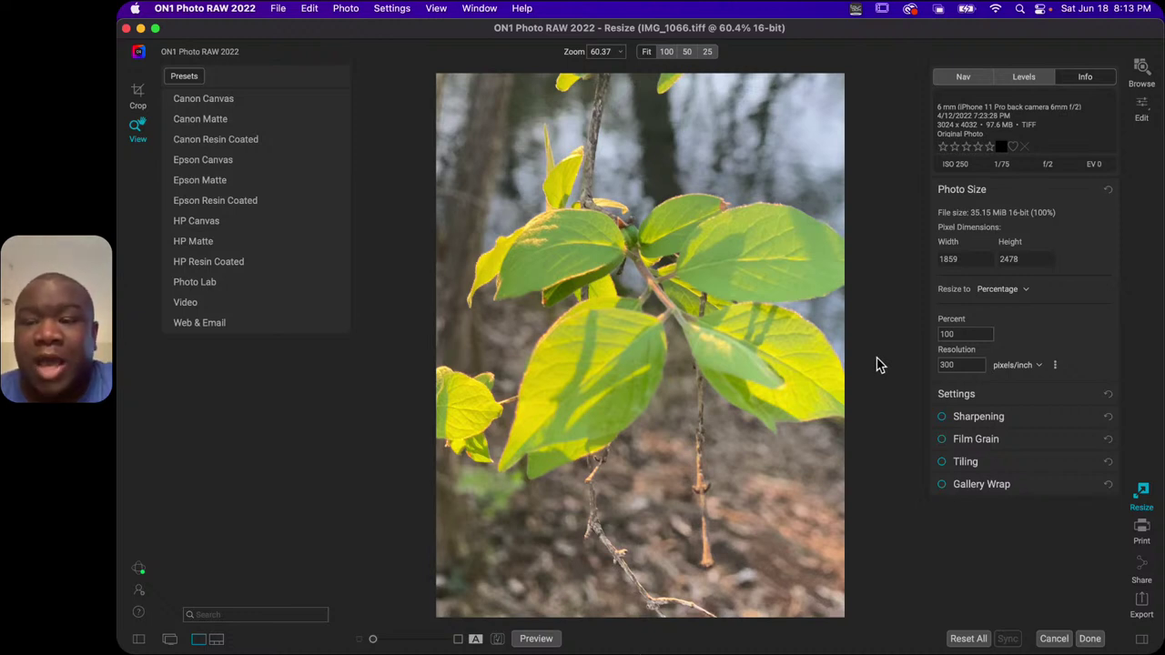
Resize the cropped photo to a long edge of 4032 pixels and save it as the TIFF IMG_1066-Resize in the iPhone Photos folder.
left_click(1022, 291)
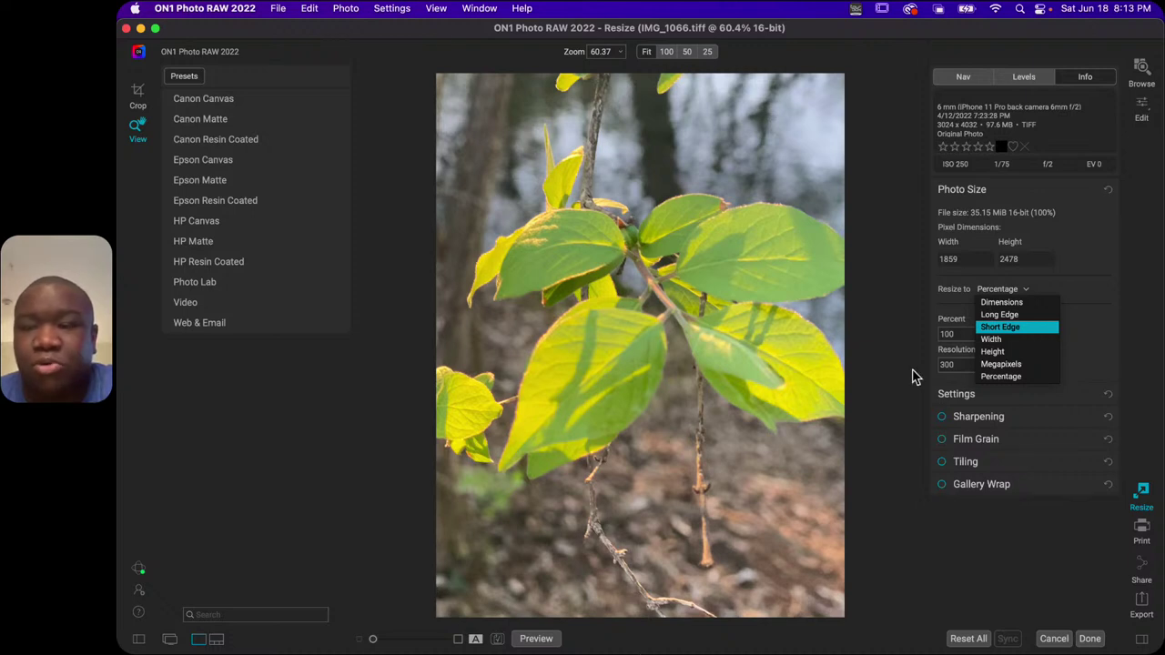
left_click(1009, 316)
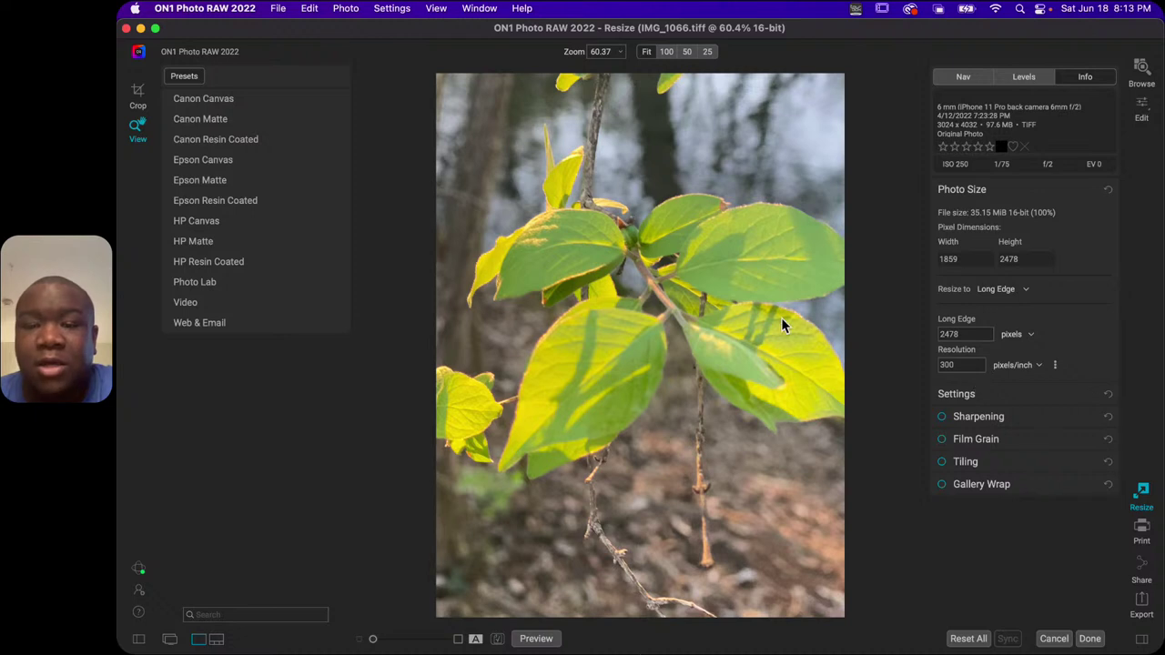
double_click(951, 334)
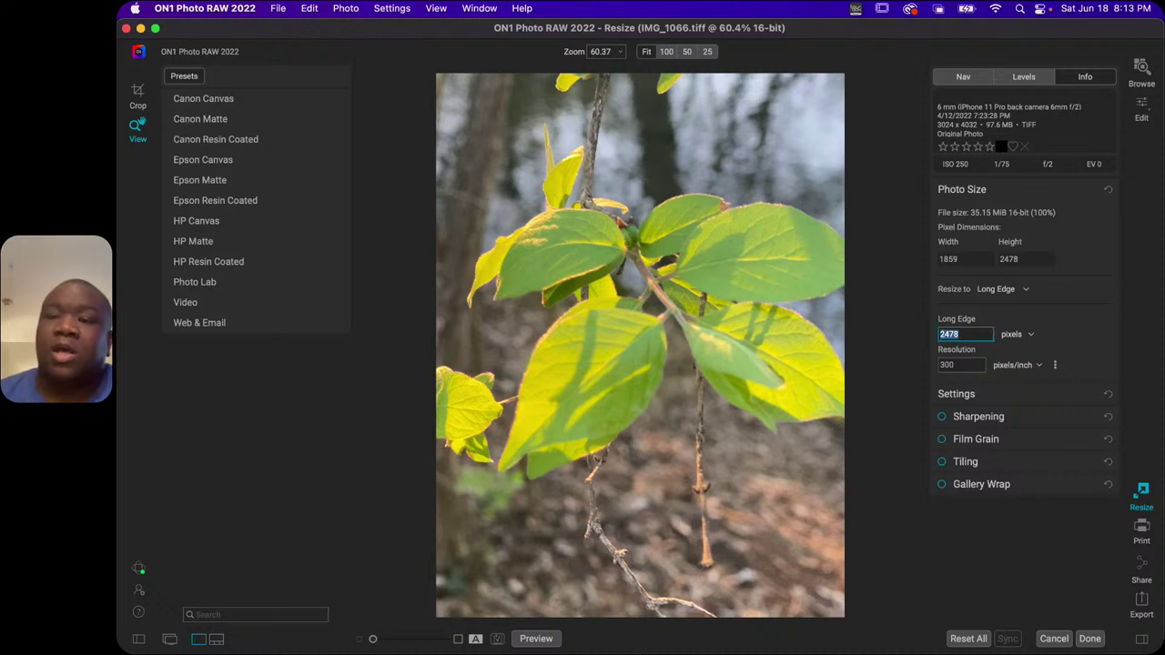
type("40")
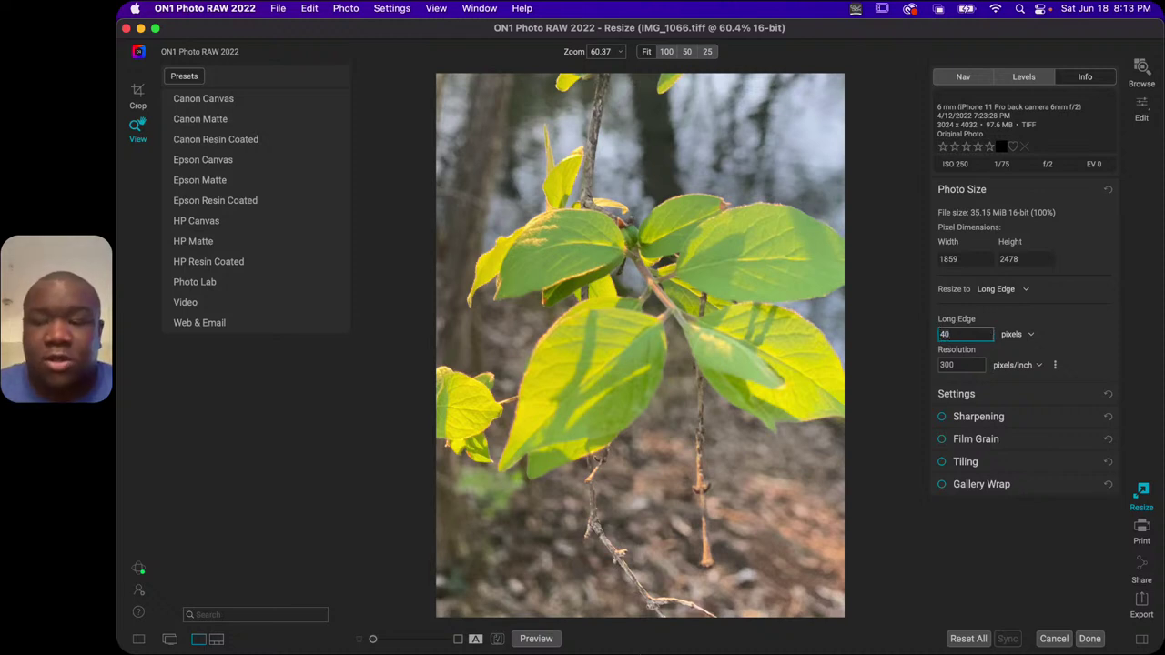
type("32")
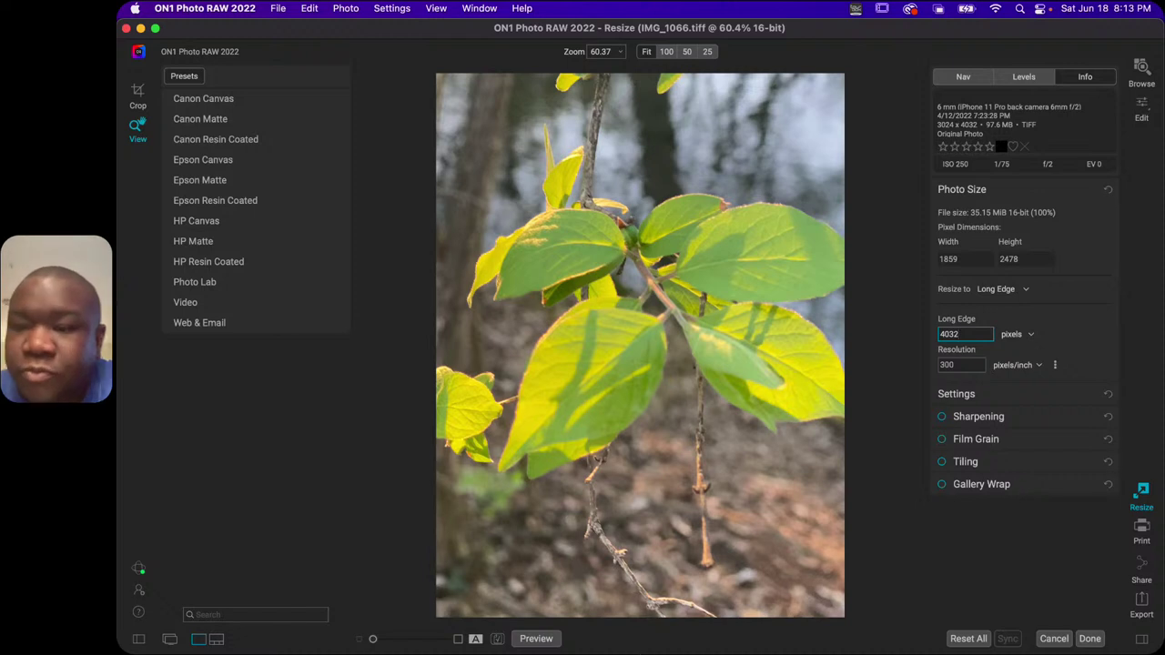
left_click(963, 366)
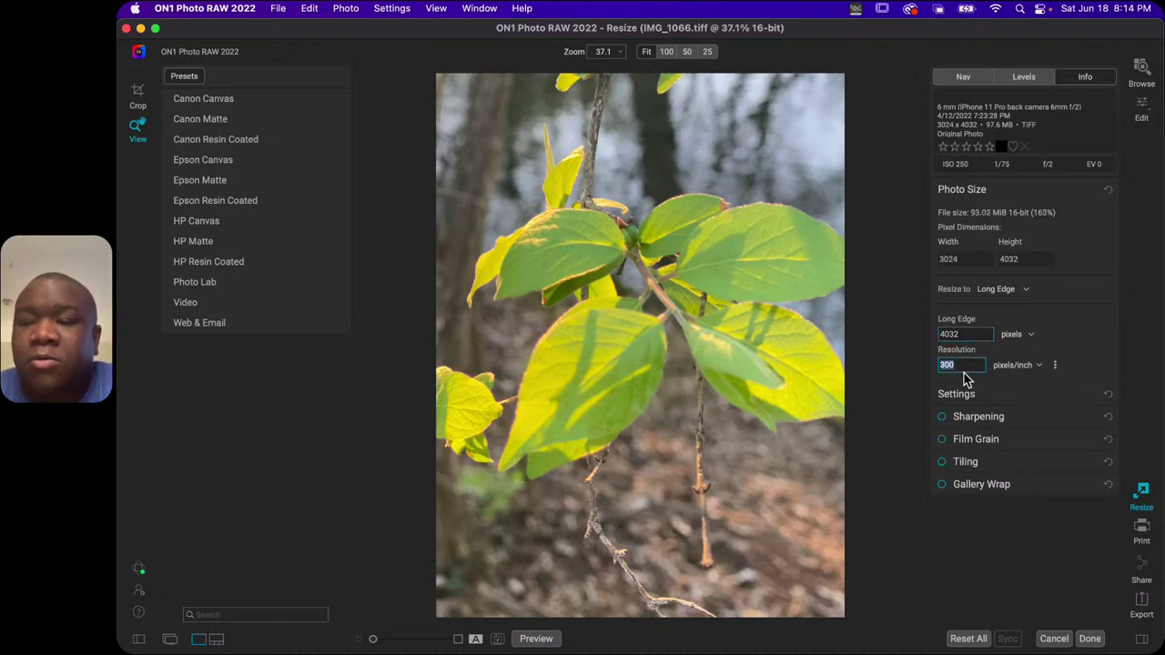
left_click(913, 475)
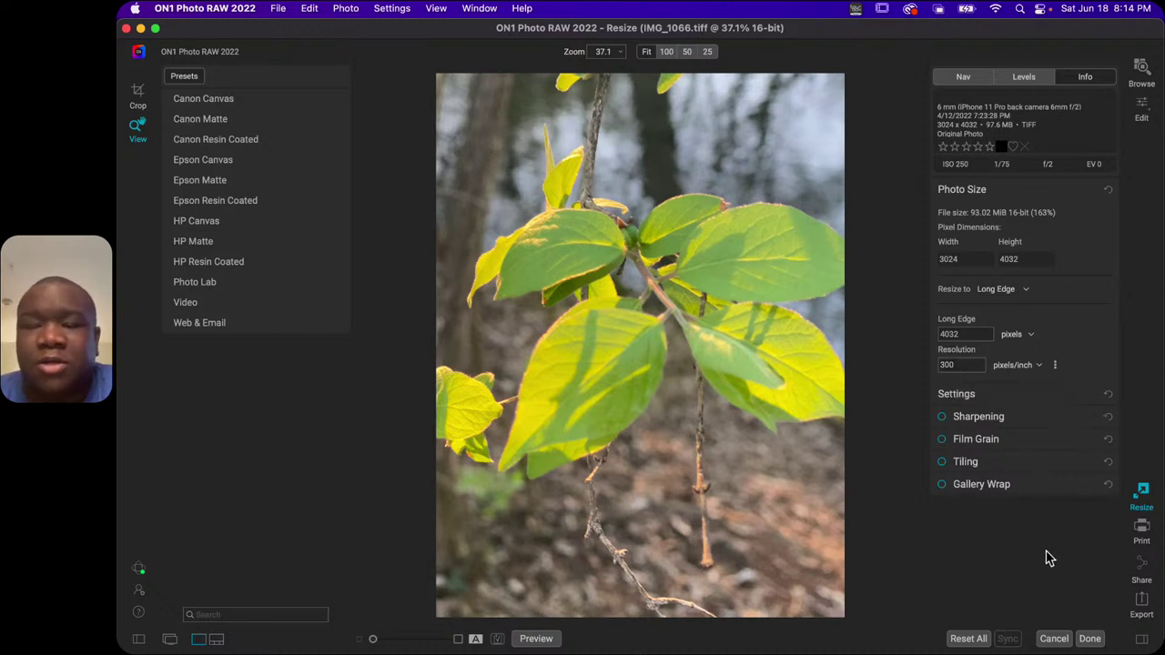
left_click(1092, 639)
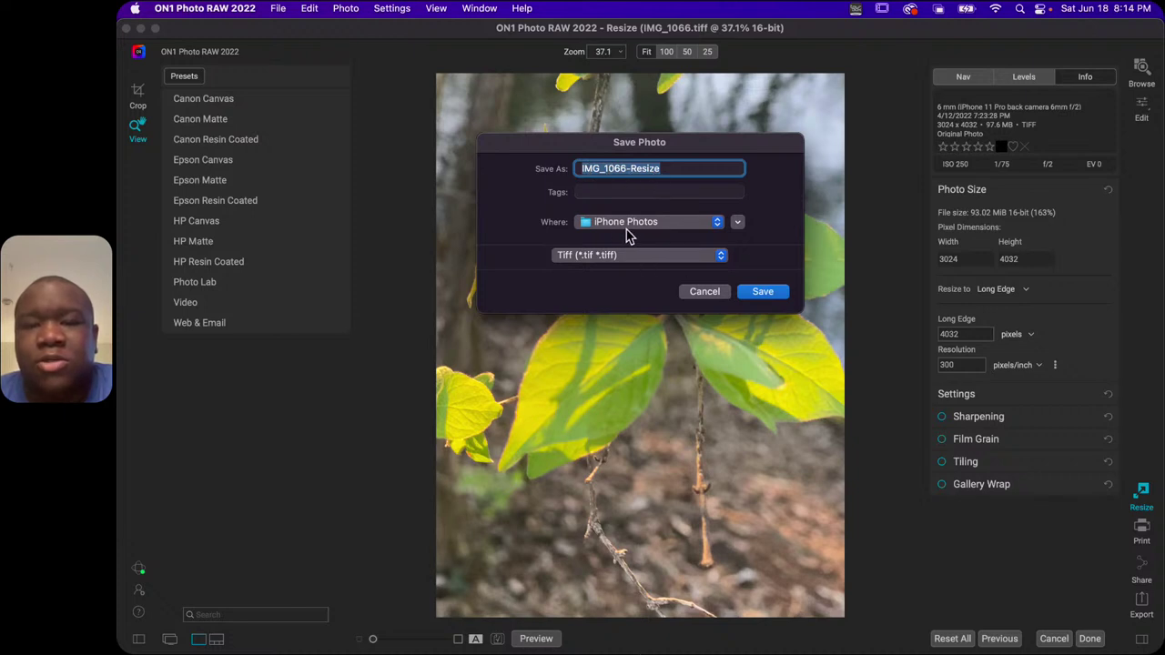
left_click(762, 292)
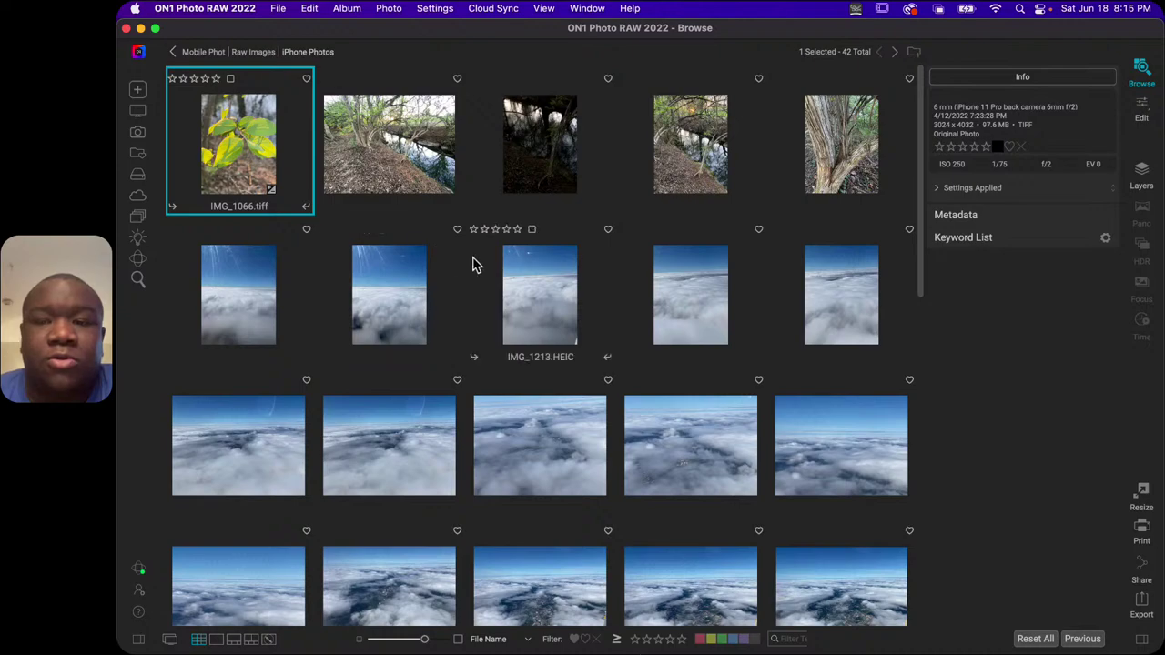
Show IMG_1066-Resize.tif and IMG_1066.tiff side by side in the compare view, with the photo information hidden to enlarge both.
scroll(371, 223, "down", 5)
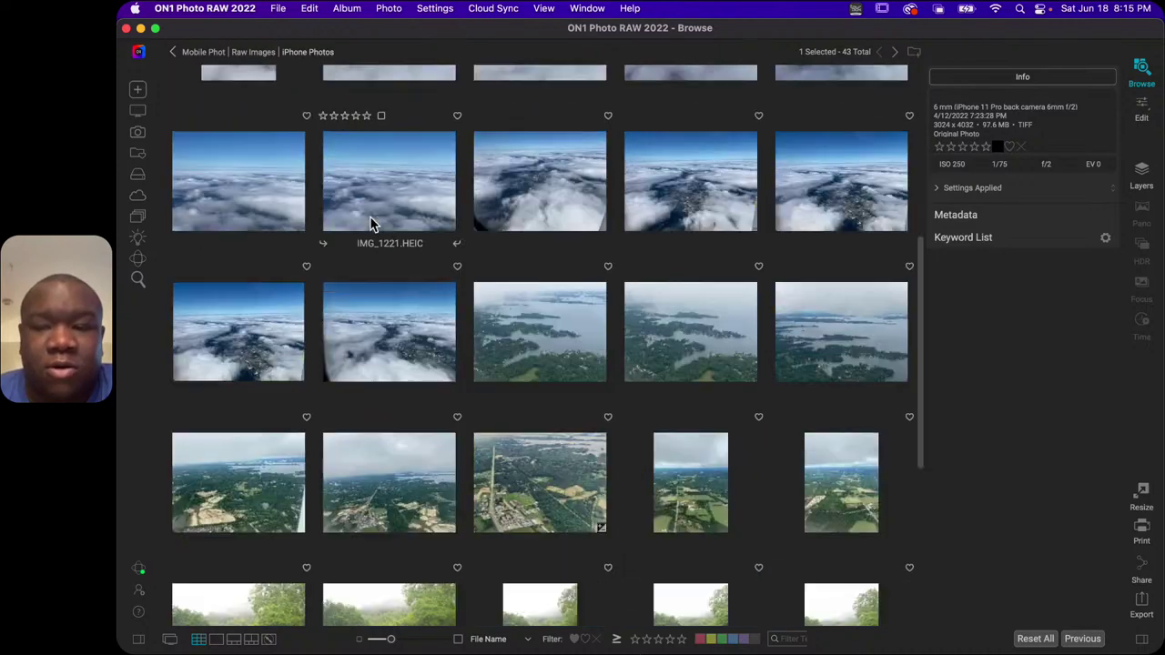
scroll(370, 218, "down", 5)
scroll(370, 219, "up", 4)
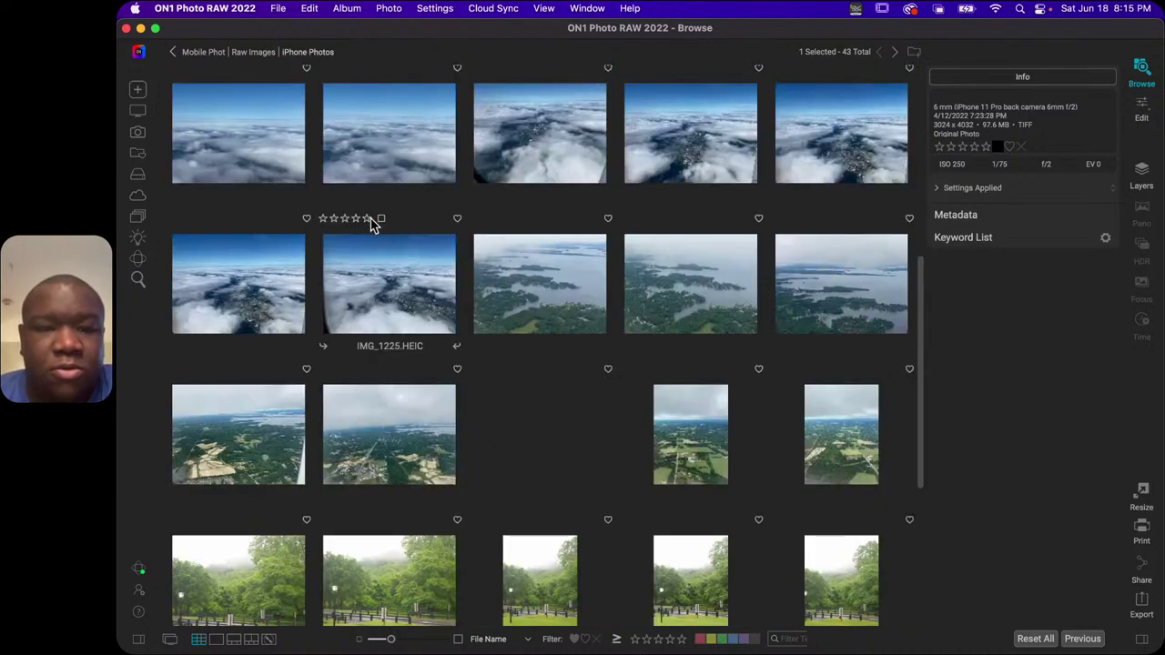
scroll(370, 223, "up", 3)
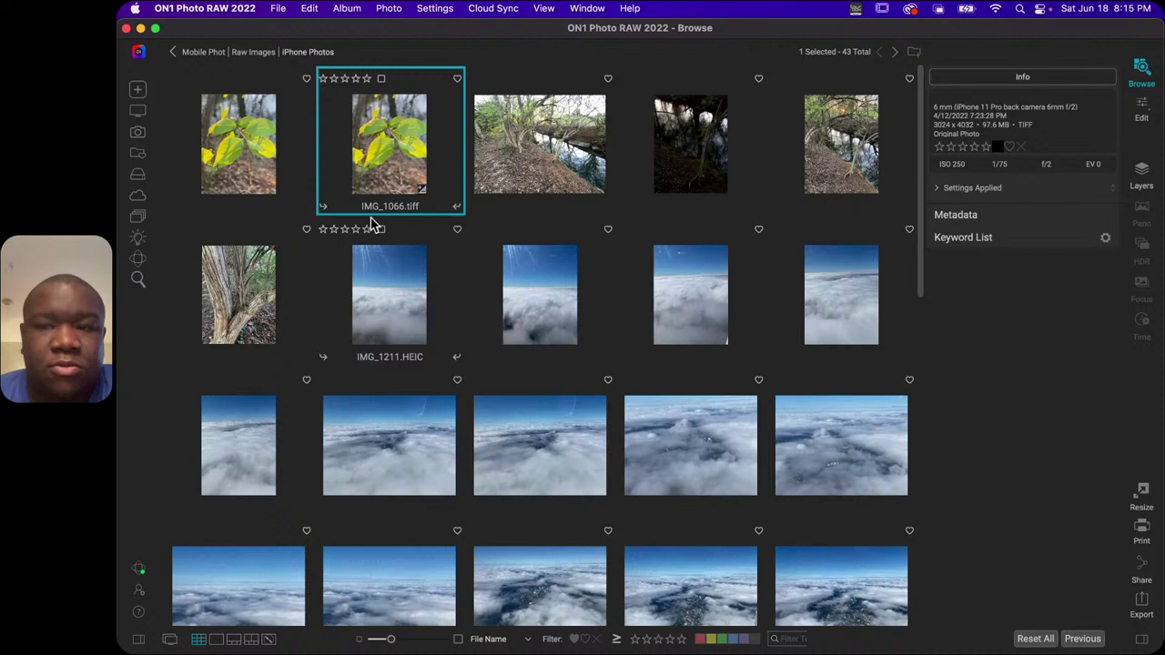
left_click(256, 172, "super")
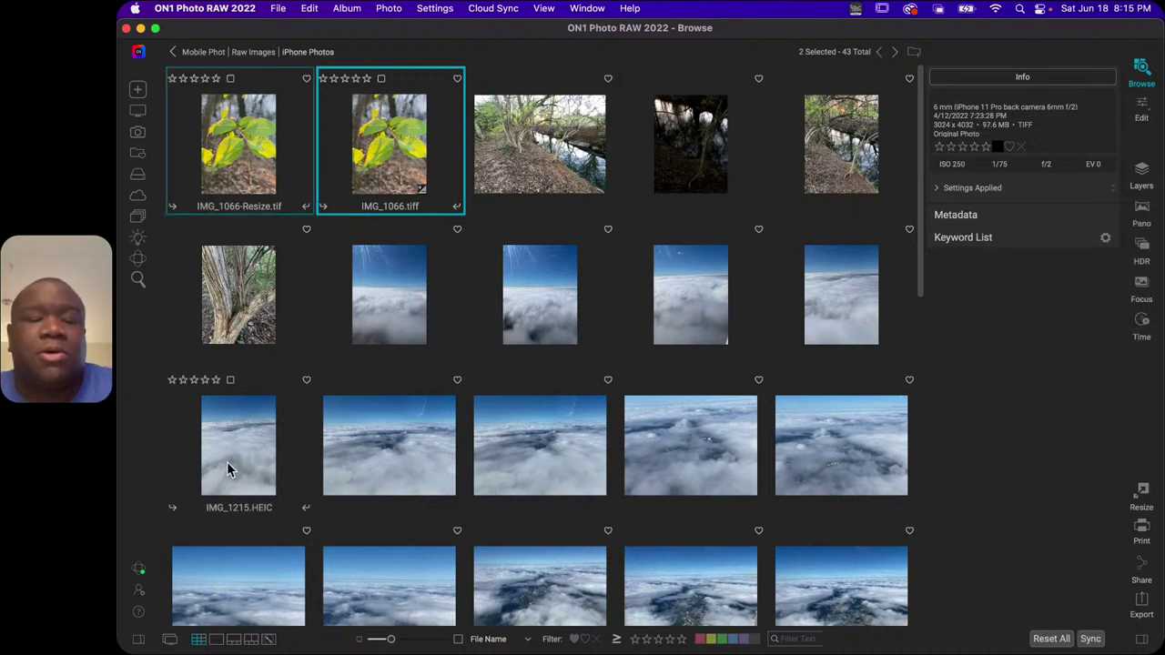
left_click(253, 640)
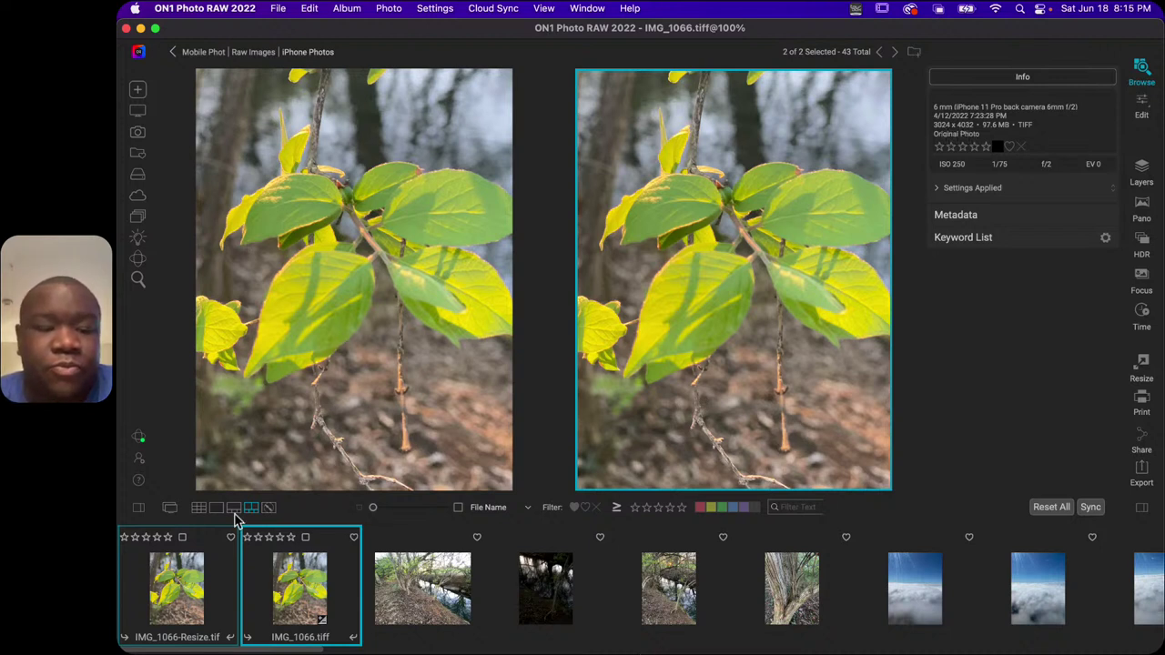
left_click(308, 323)
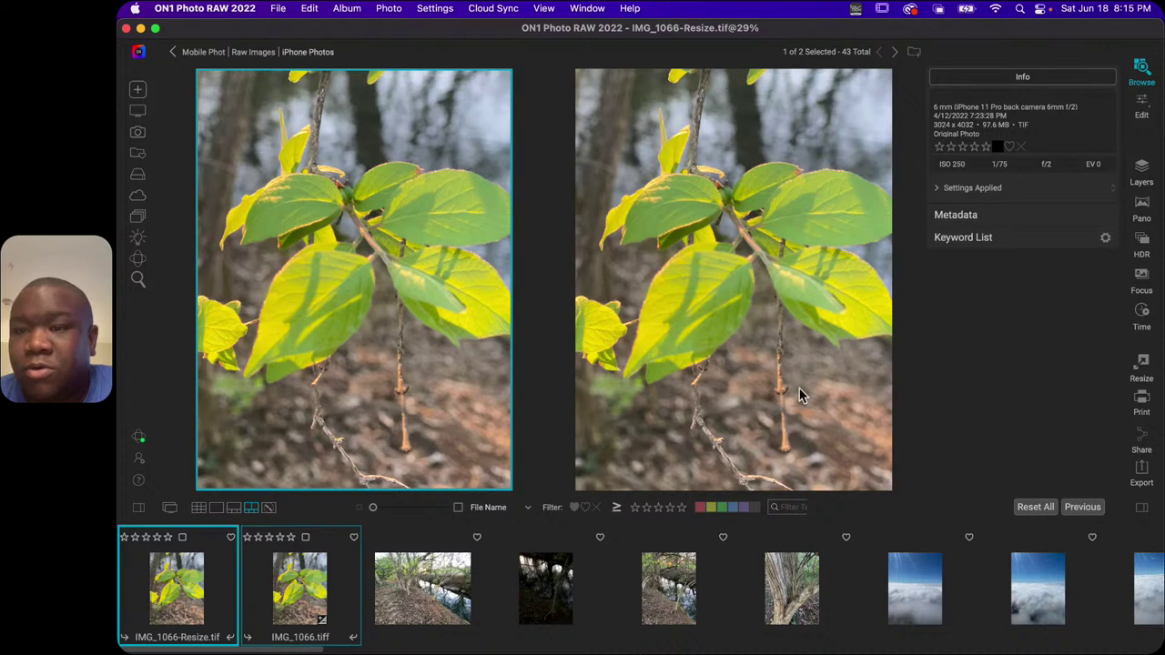
left_click(1142, 509)
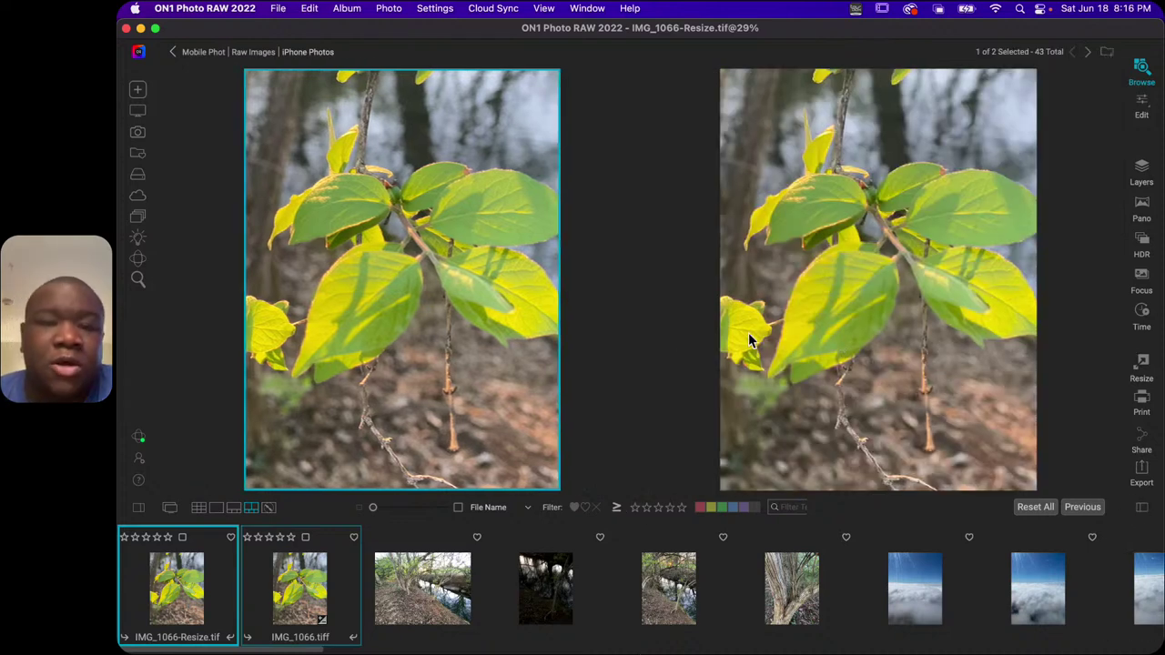
Compare the central leaves of the resized photo and the original with both at 50% zoom.
left_click(391, 273)
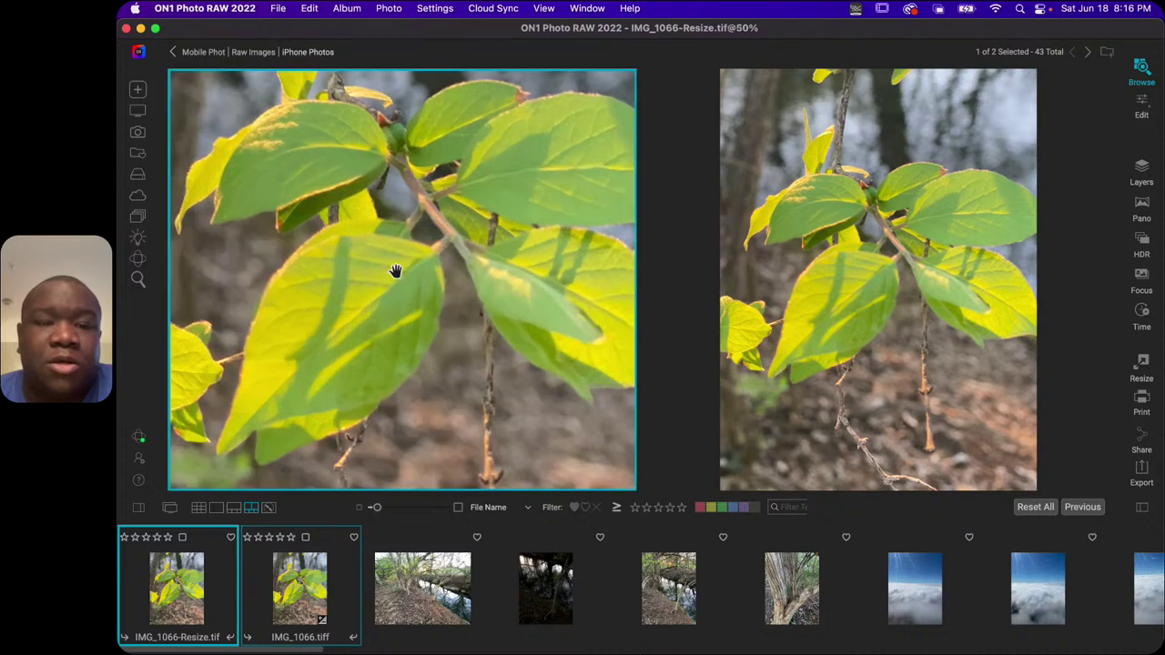
left_click_drag(452, 178, 440, 234)
left_click(896, 259)
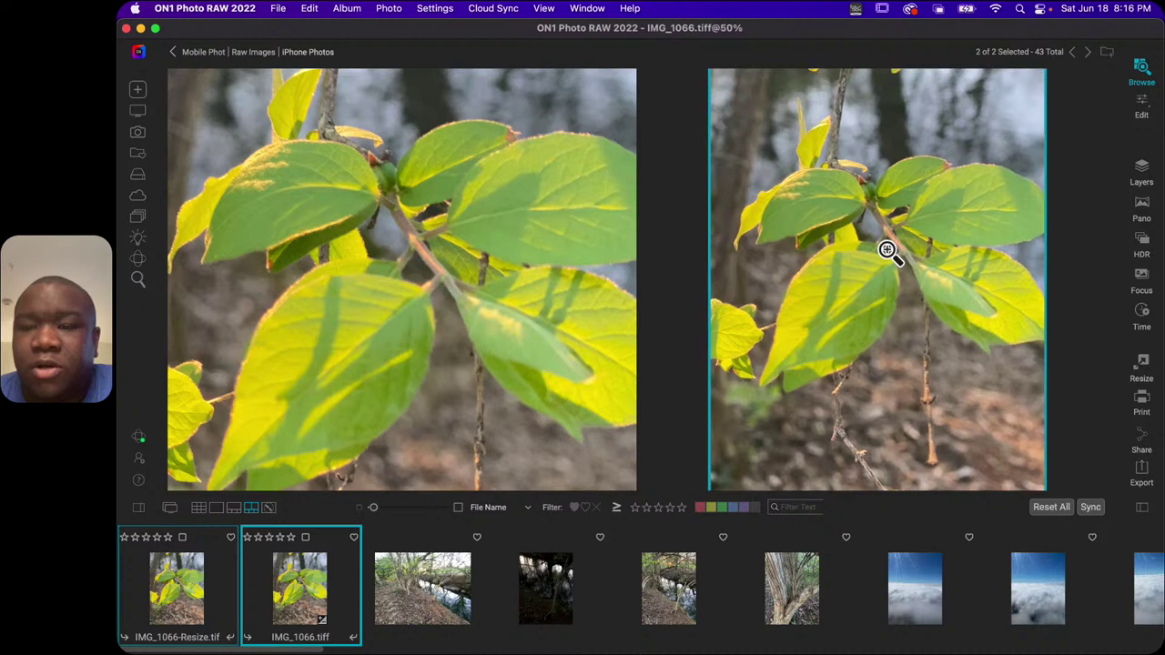
left_click(885, 253)
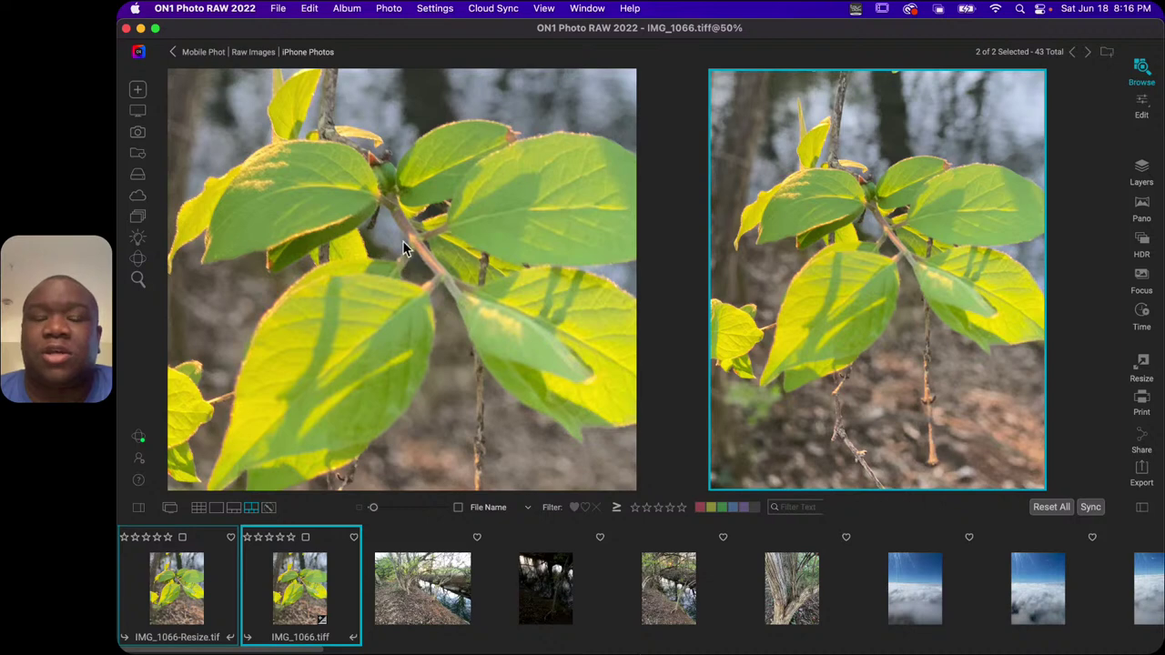
left_click(391, 301)
left_click(391, 241)
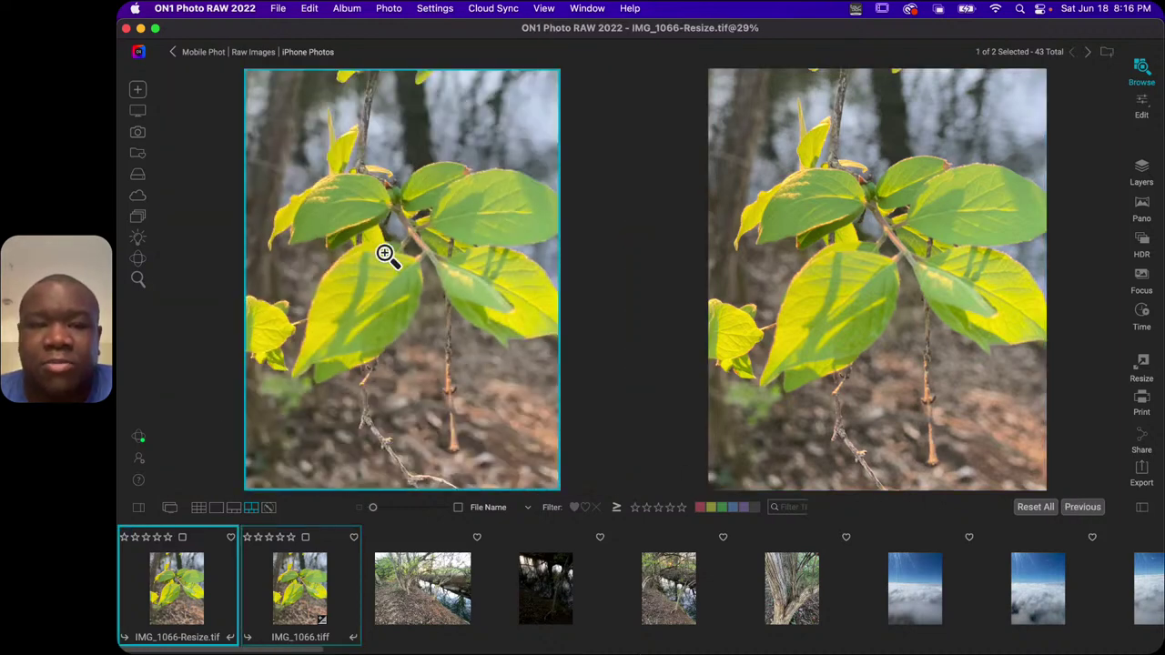
left_click(424, 244)
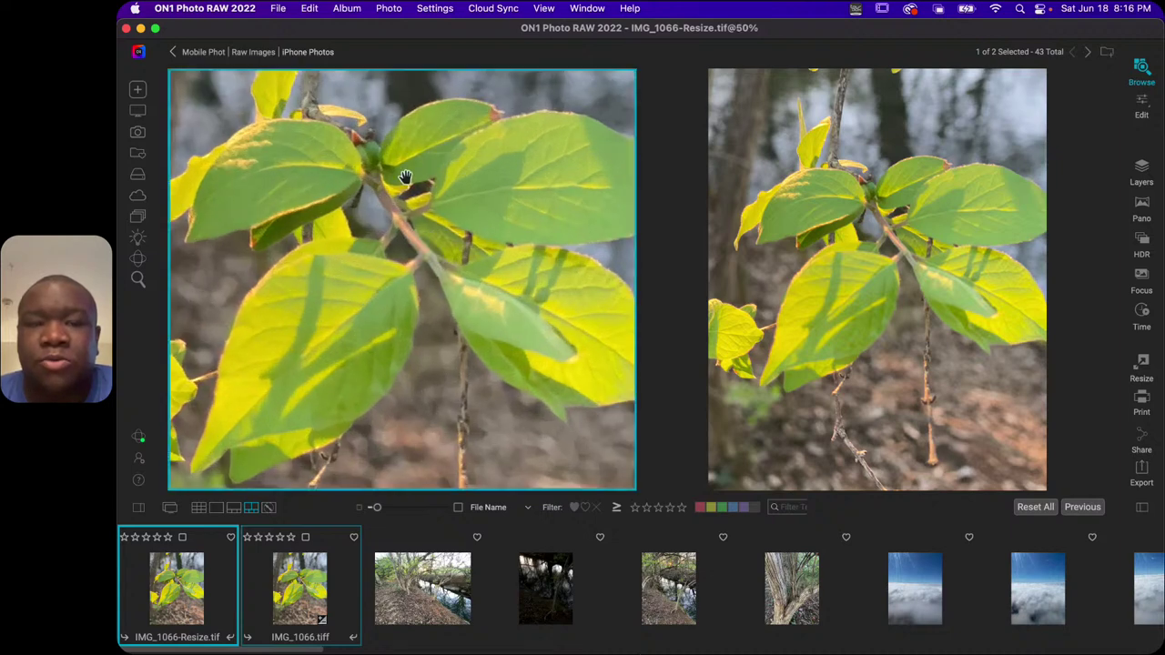
left_click_drag(473, 203, 391, 148)
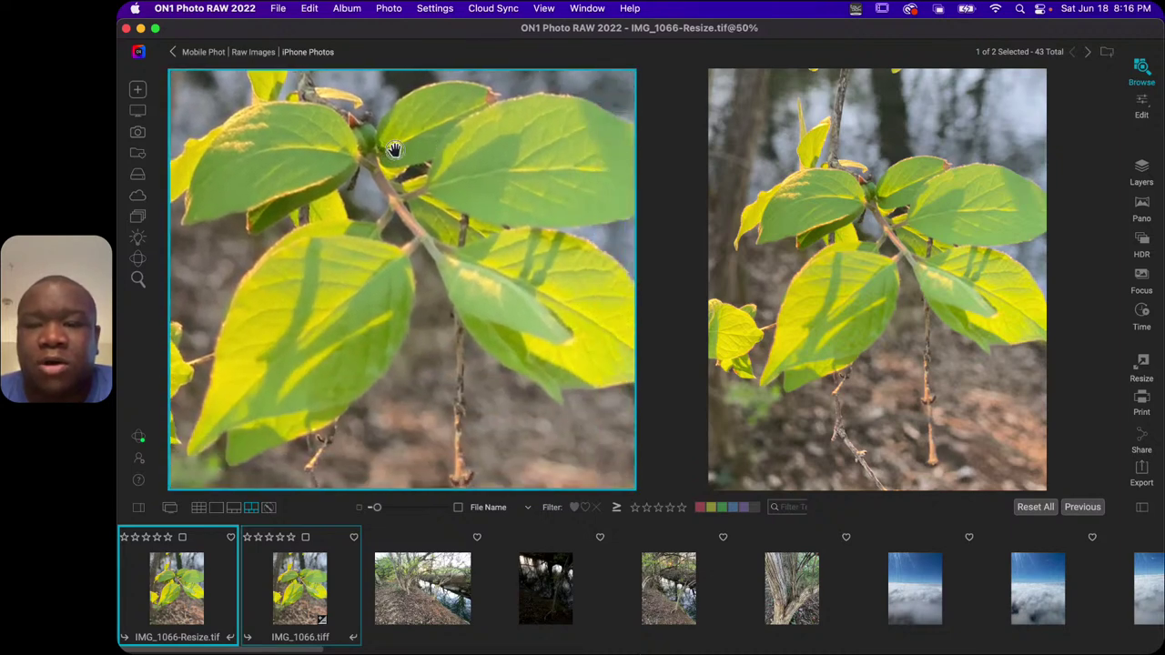
left_click(852, 257)
left_click(921, 251)
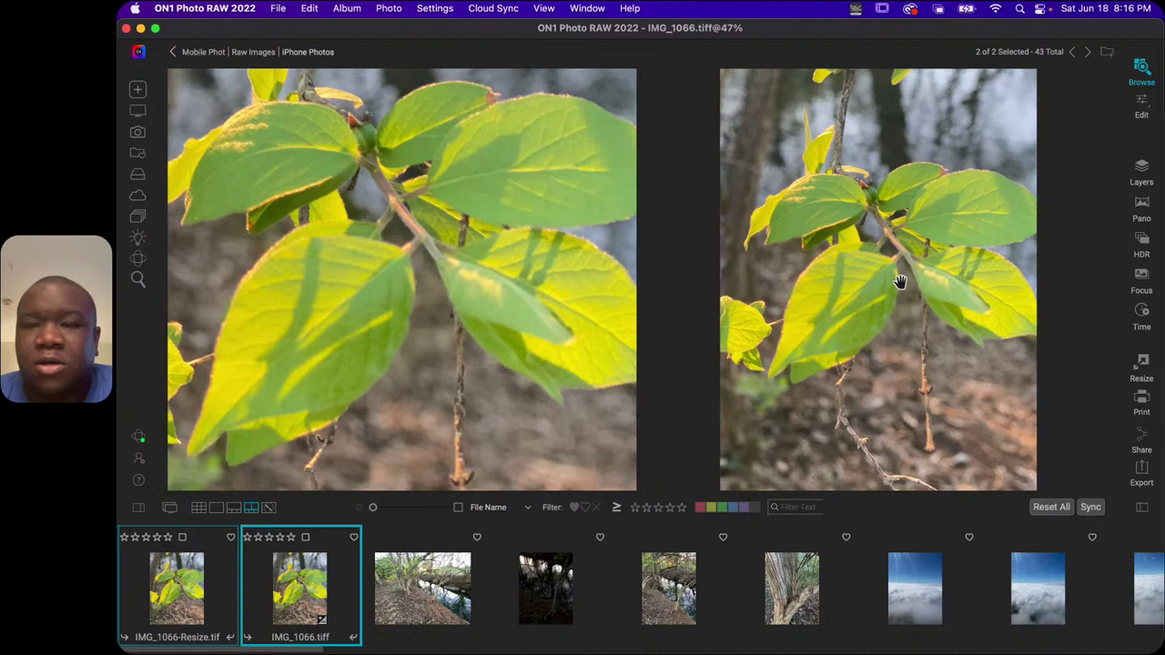
left_click(892, 202)
mouse_move(894, 200)
left_mouse_down()
mouse_move(895, 222)
mouse_move(892, 193)
left_mouse_up()
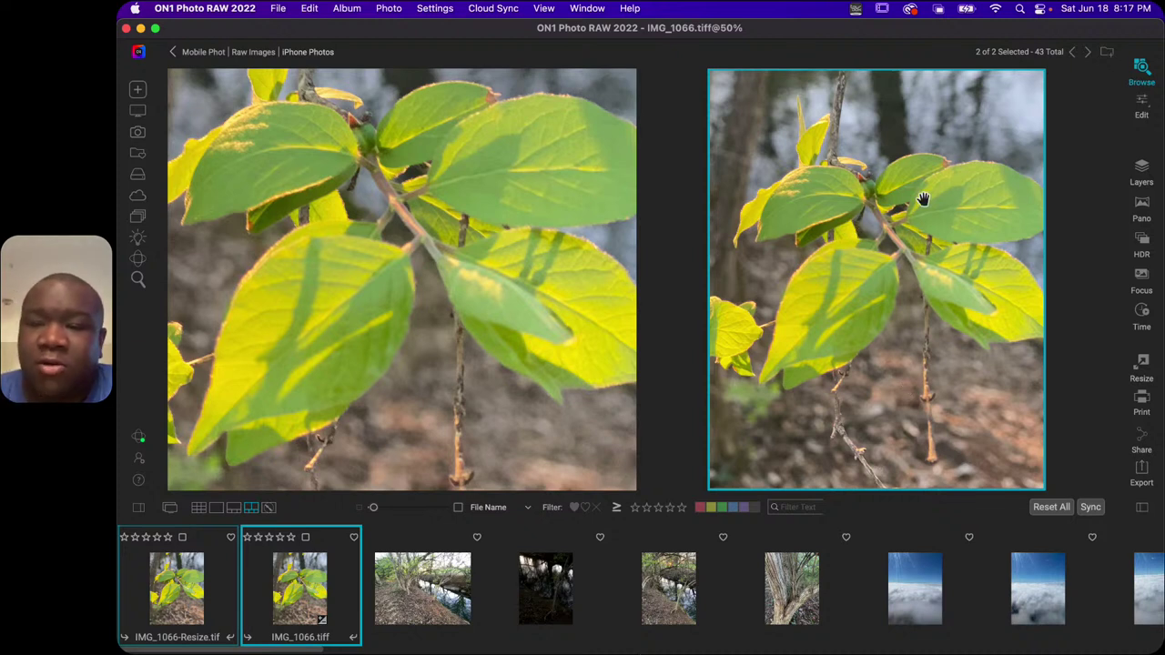
Examine the original's leaves and the resized photo's stem and upper leaves at 50% zoom, ending with the whole resized photo in view.
scroll(883, 264, "up", 2)
scroll(882, 265, "down", 2)
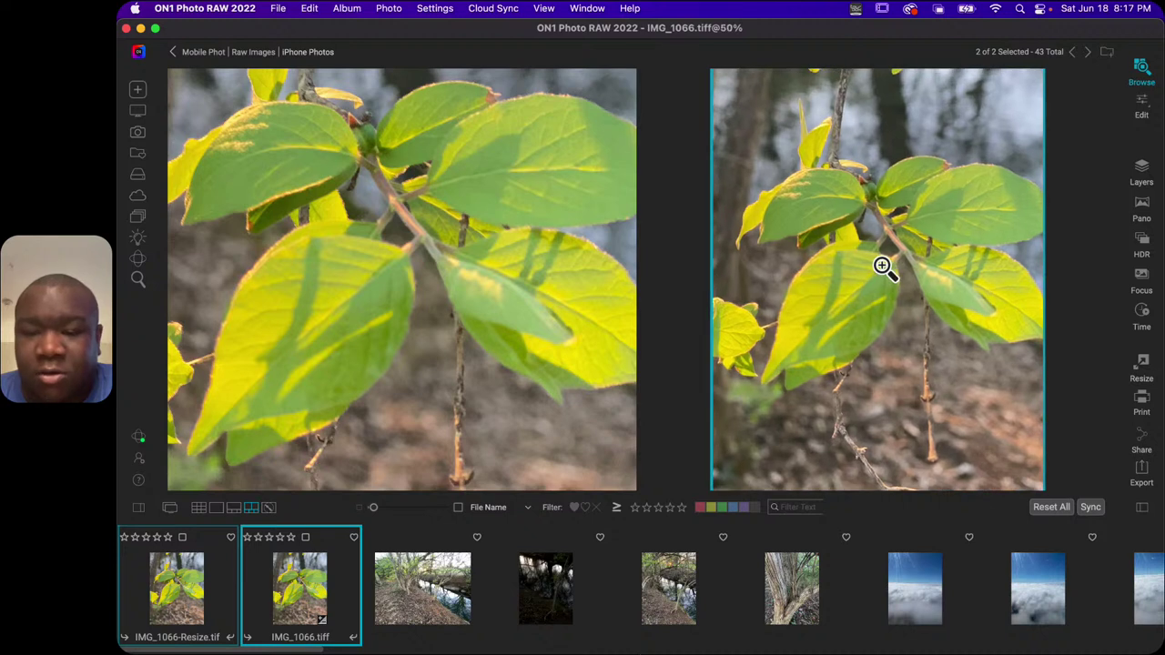
scroll(883, 273, "up", 2)
scroll(871, 307, "down", 2)
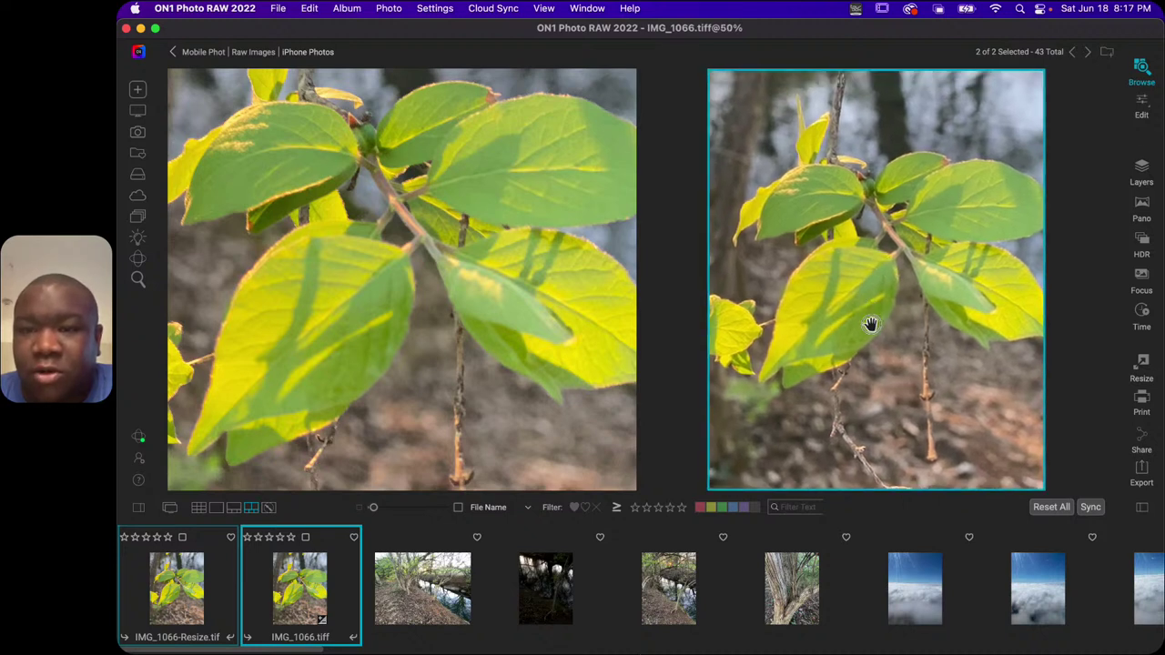
scroll(876, 304, "up", 2)
scroll(879, 258, "down", 2)
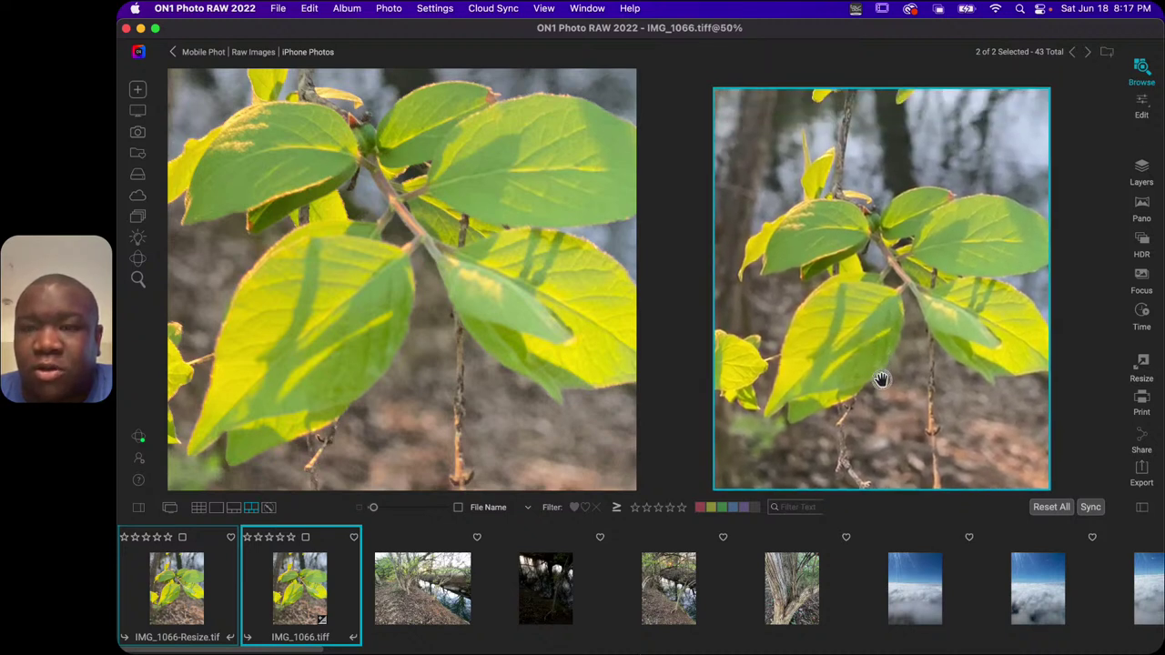
scroll(878, 346, "up", 2)
scroll(877, 319, "down", 2)
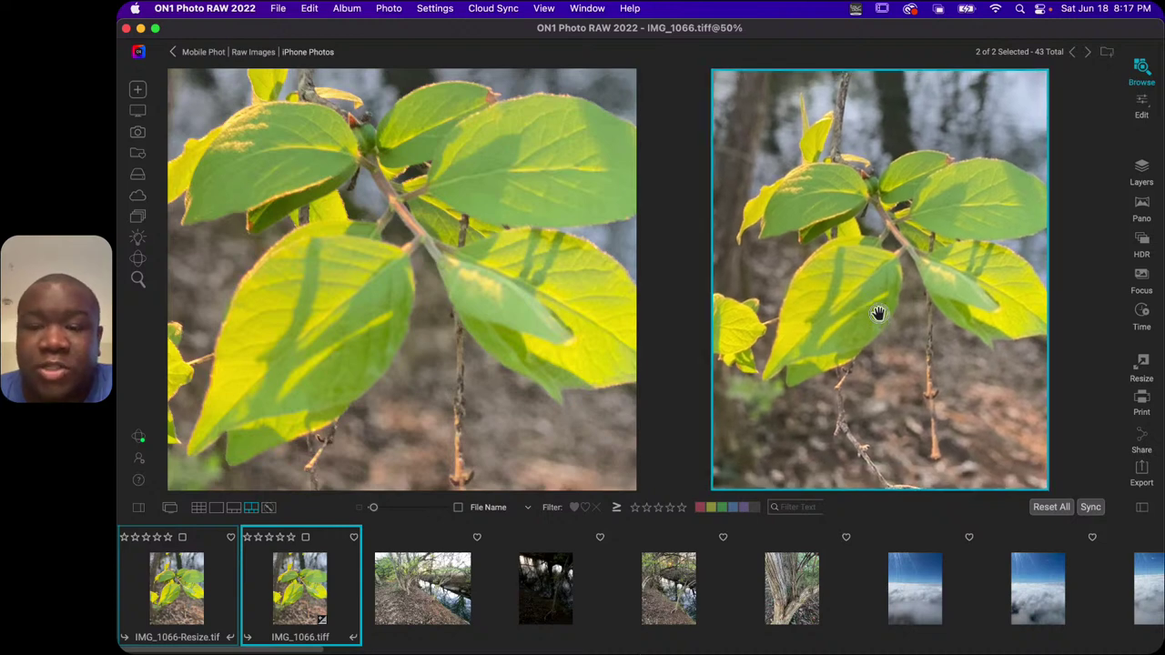
left_click(401, 219)
scroll(411, 221, "up", 1)
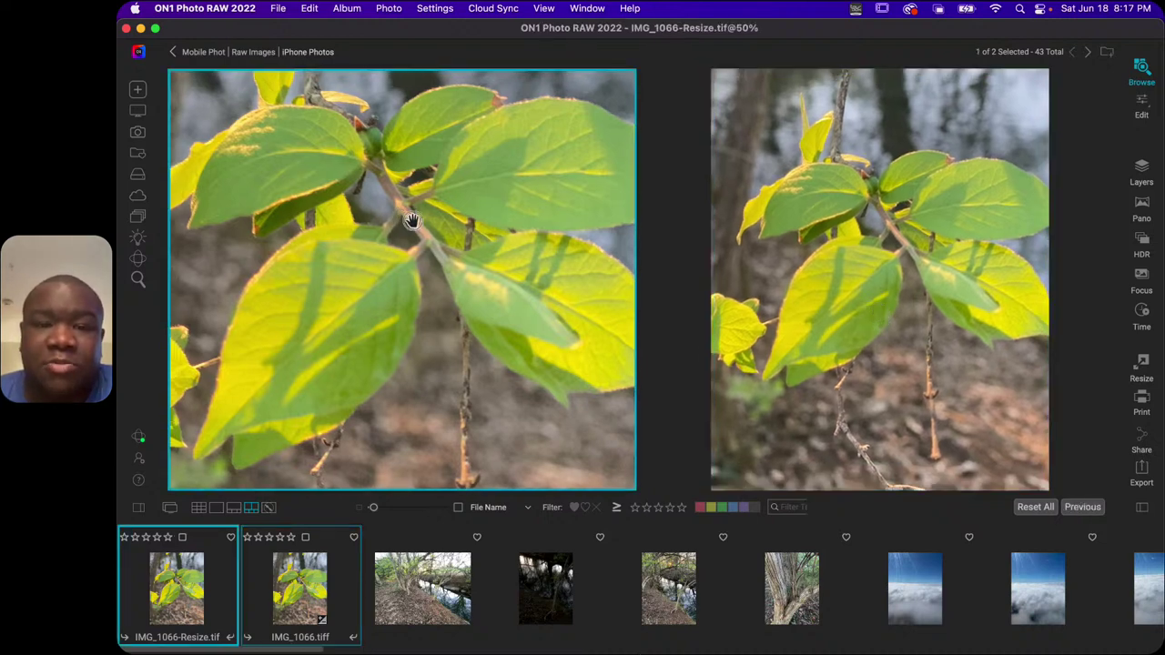
scroll(412, 221, "up", 3)
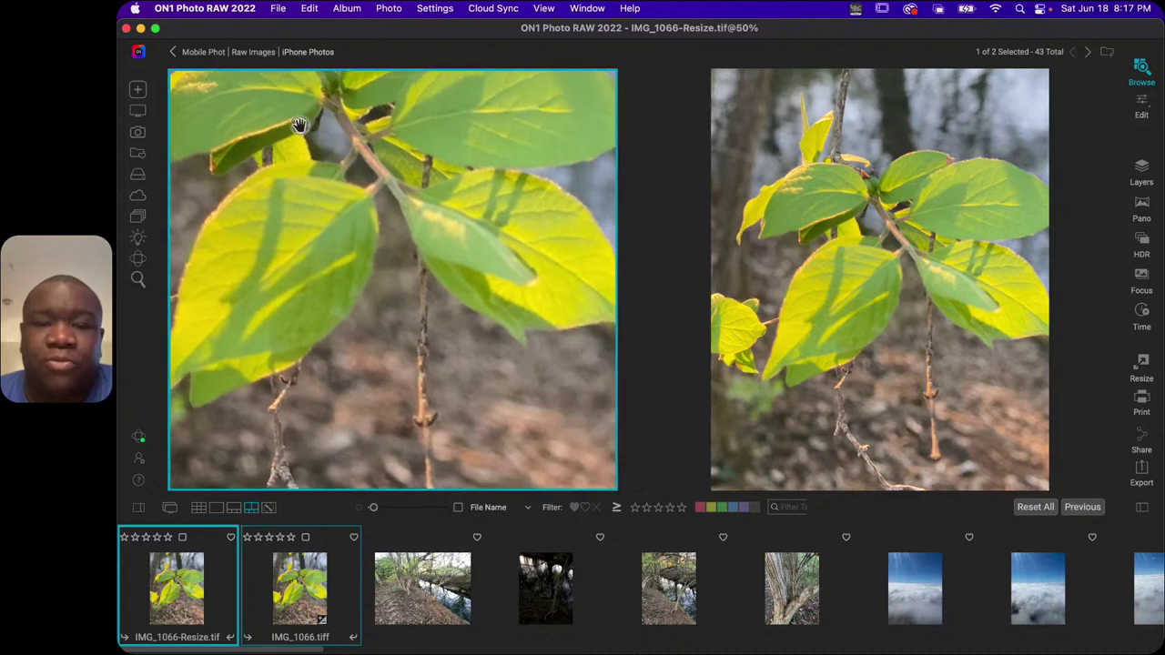
left_click_drag(299, 125, 491, 437)
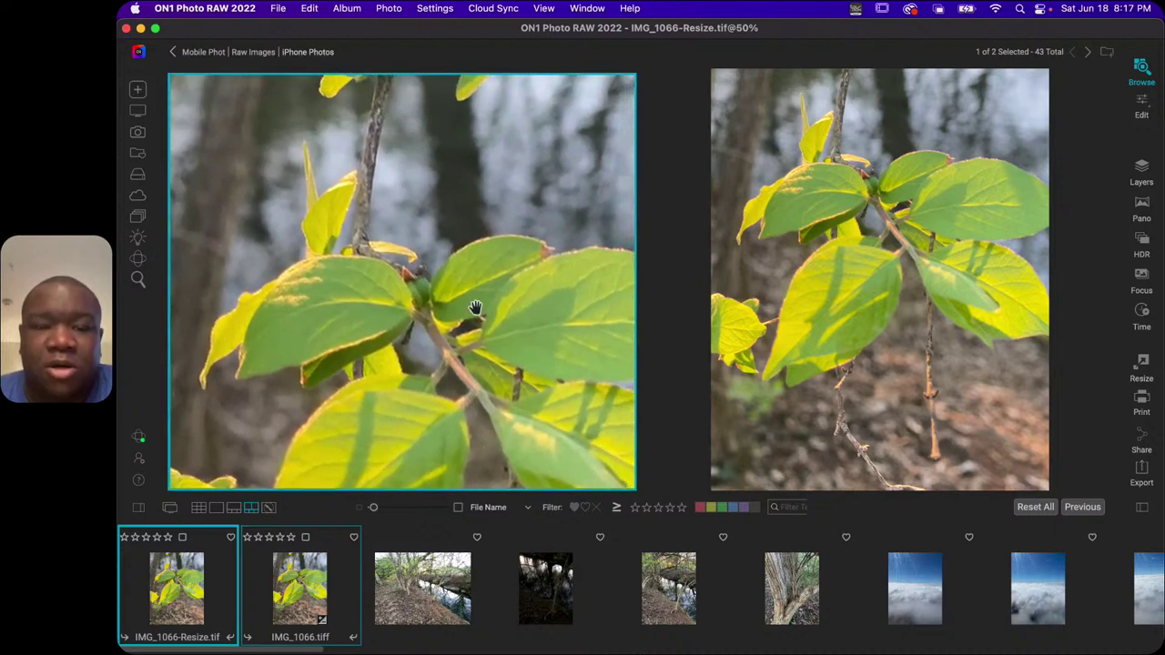
left_click(476, 346)
left_click(833, 331)
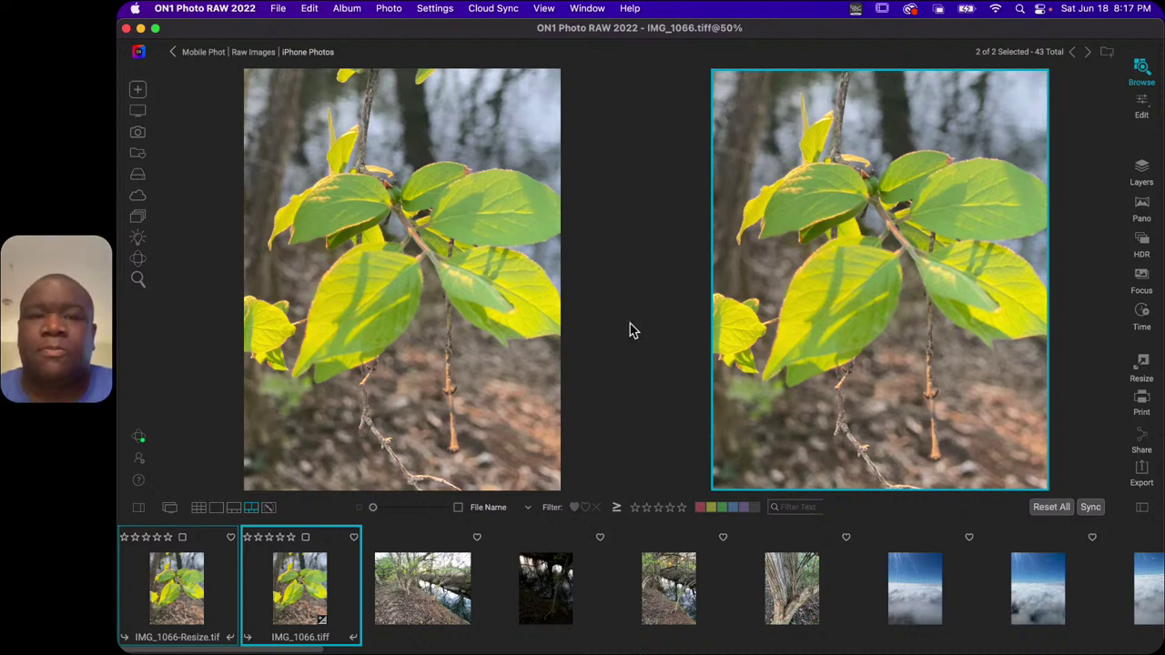
Find the TV remote photo IMG_1401.HEIC in the iPhone Photos thumbnail grid and open it for editing.
left_click(199, 507)
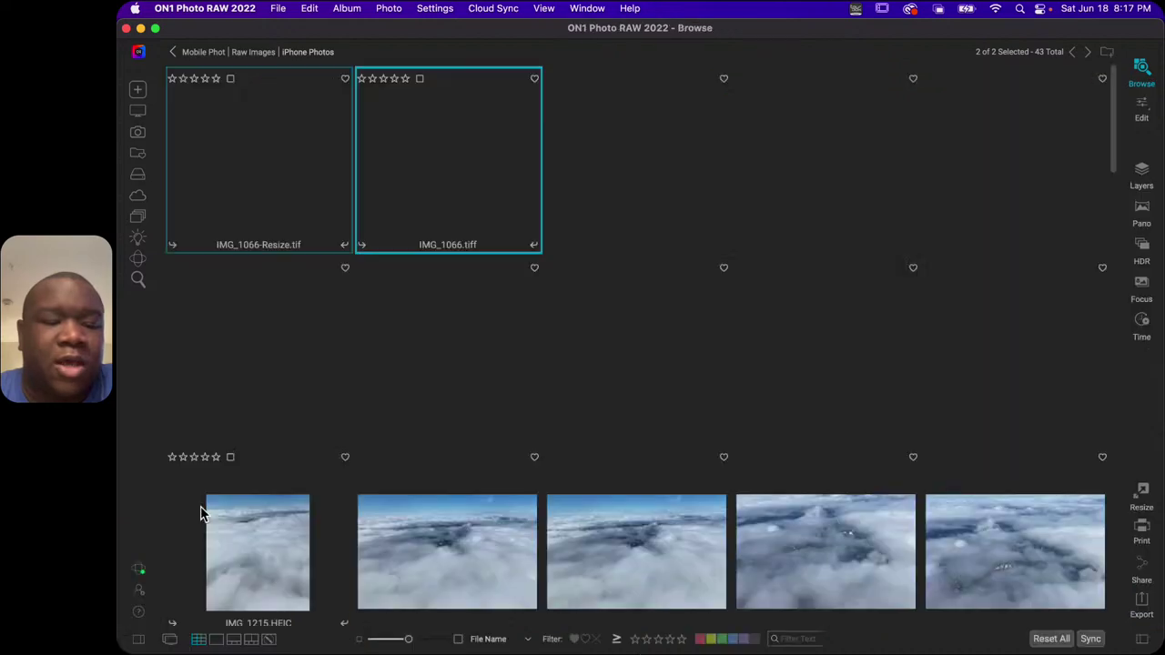
scroll(781, 292, "down", 10)
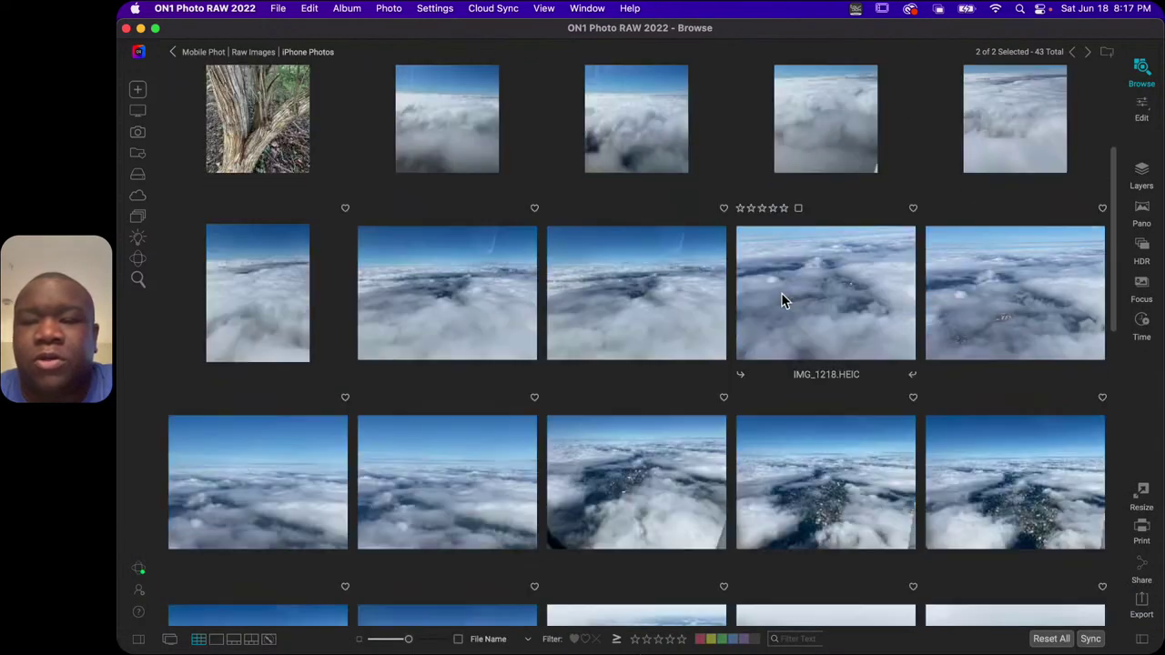
scroll(780, 289, "down", 5)
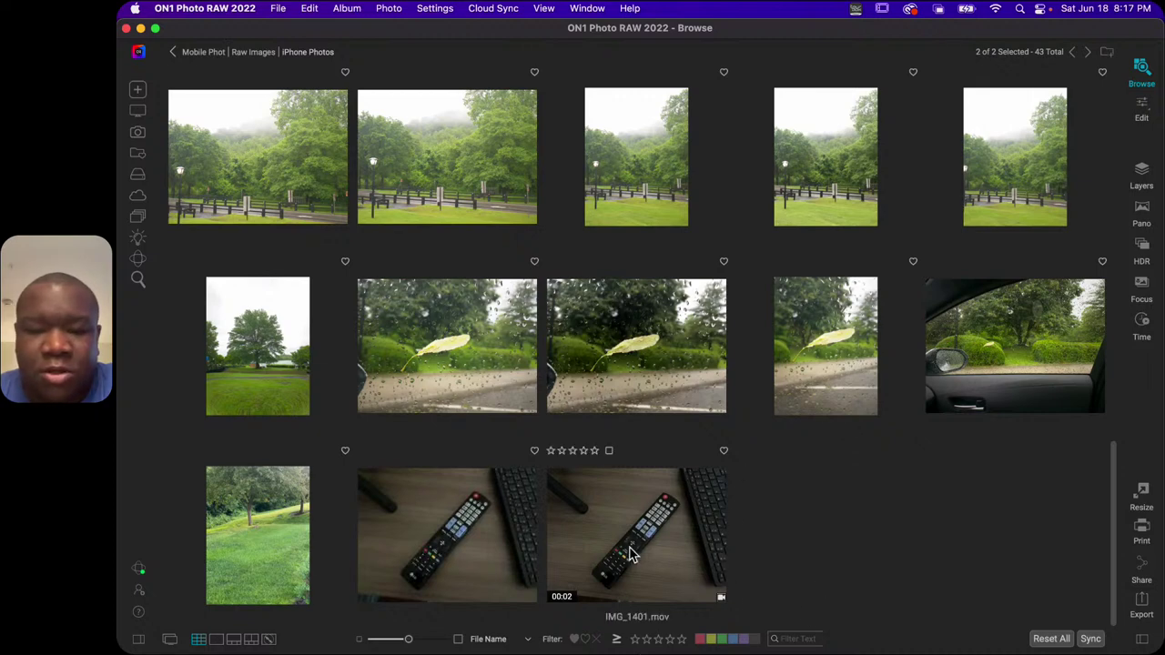
left_click(440, 537)
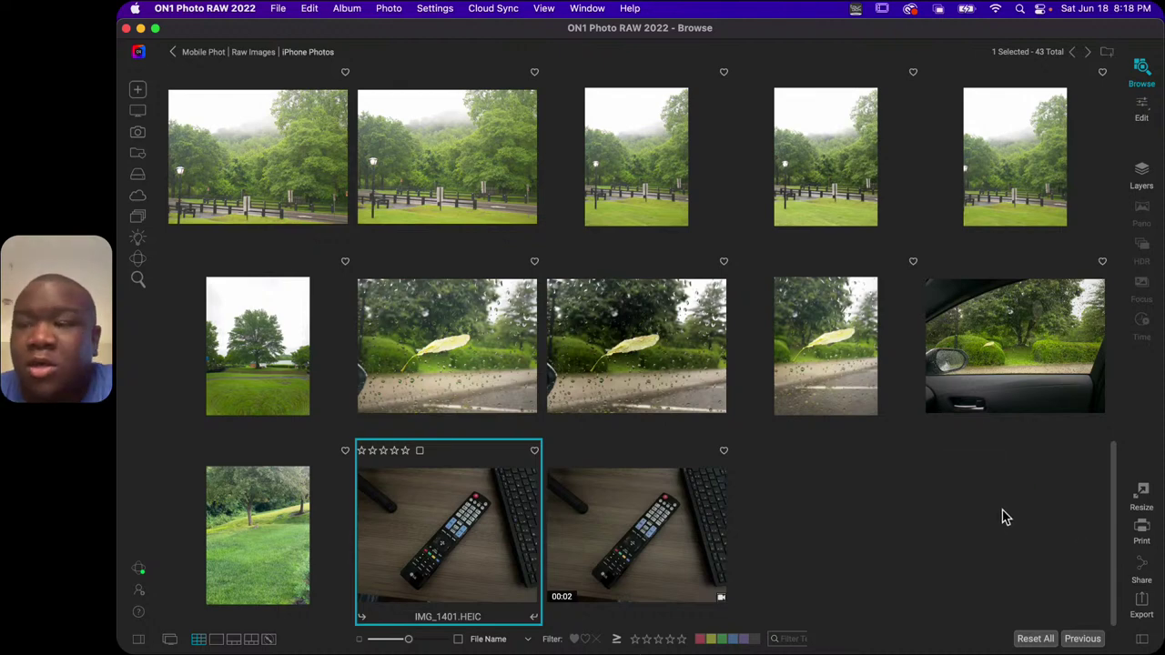
left_click(1141, 113)
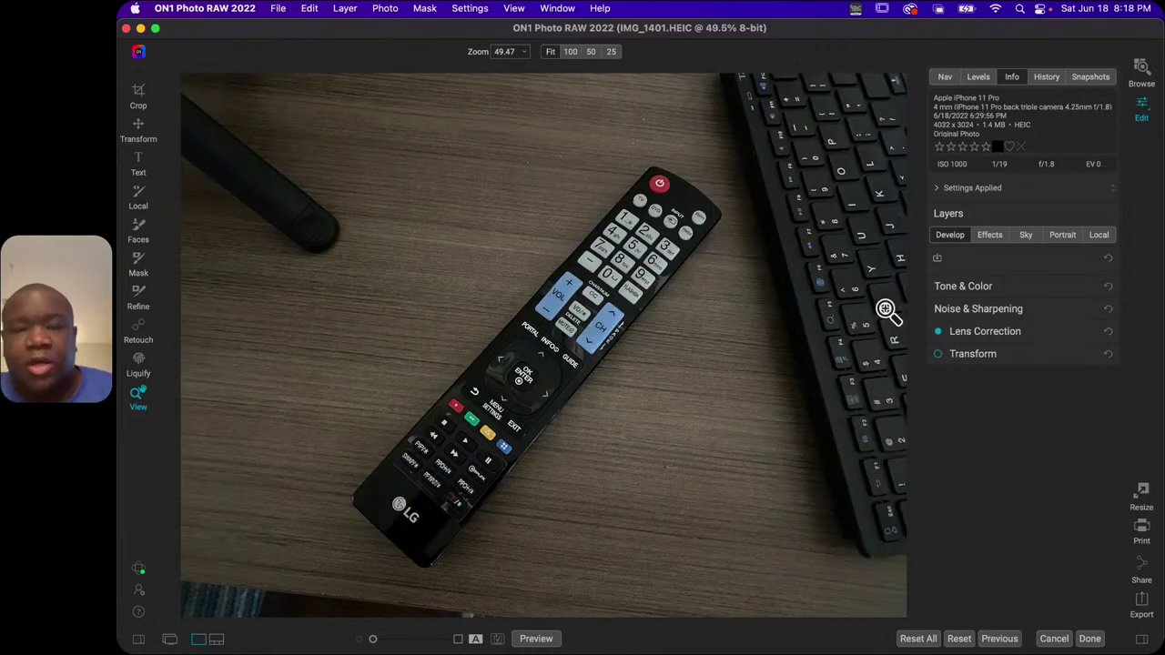
Reduce the crop frame to about half the photo's width in its original ratio and position it over the remote's upper part.
key("c")
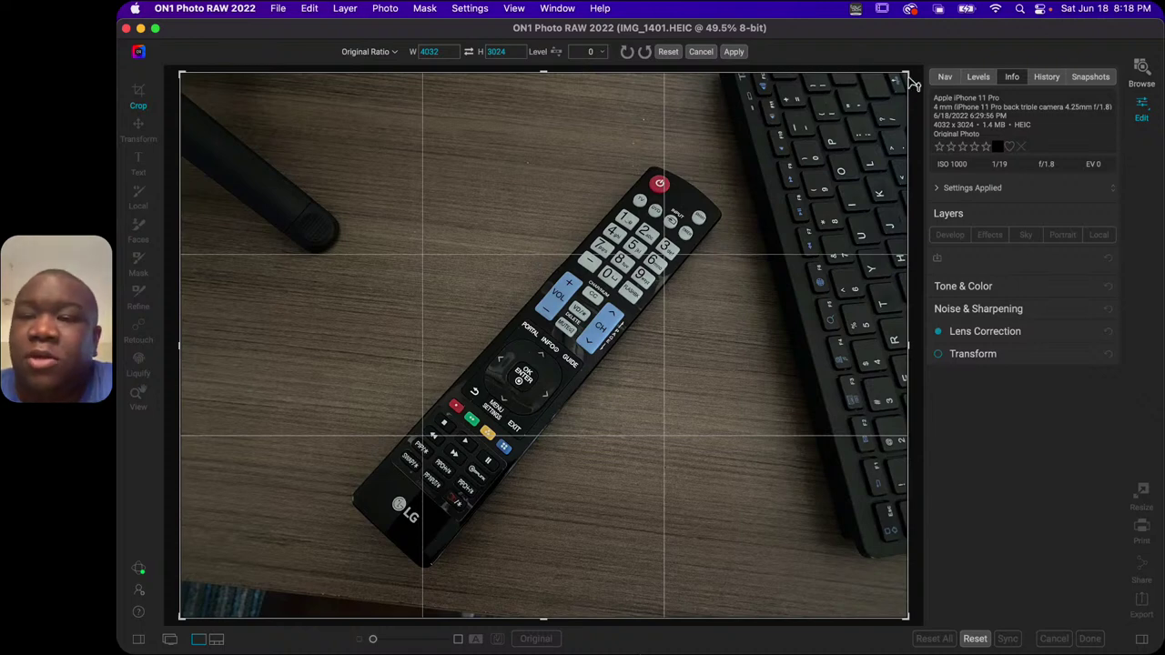
left_click_drag(912, 82, 724, 213)
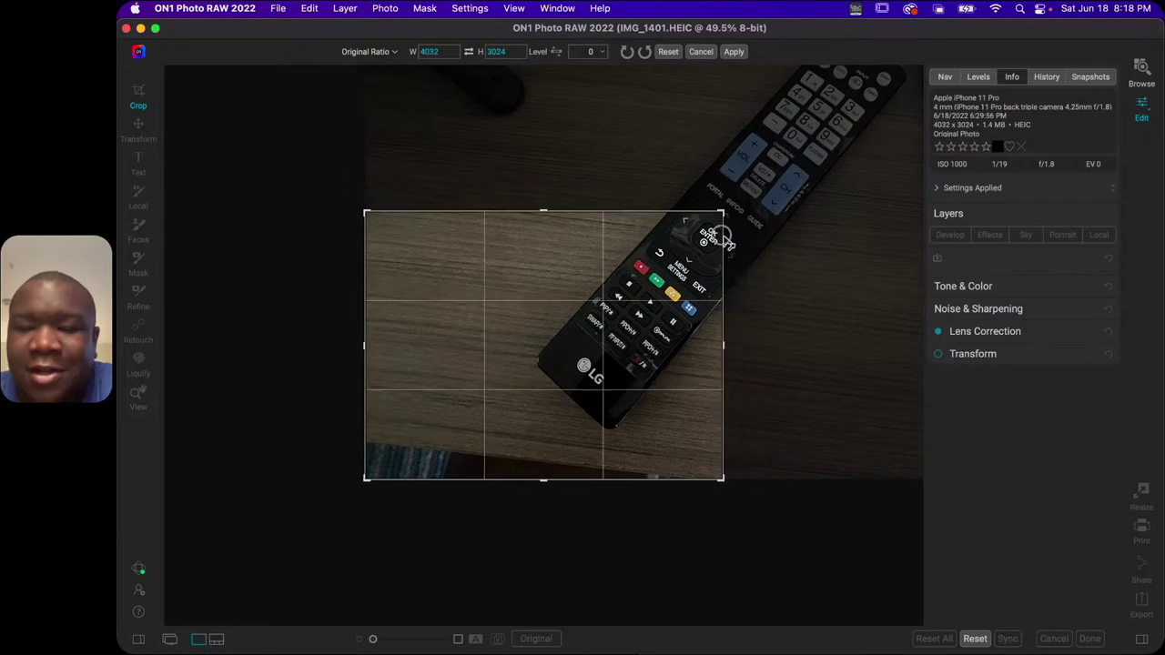
left_click_drag(587, 328, 446, 455)
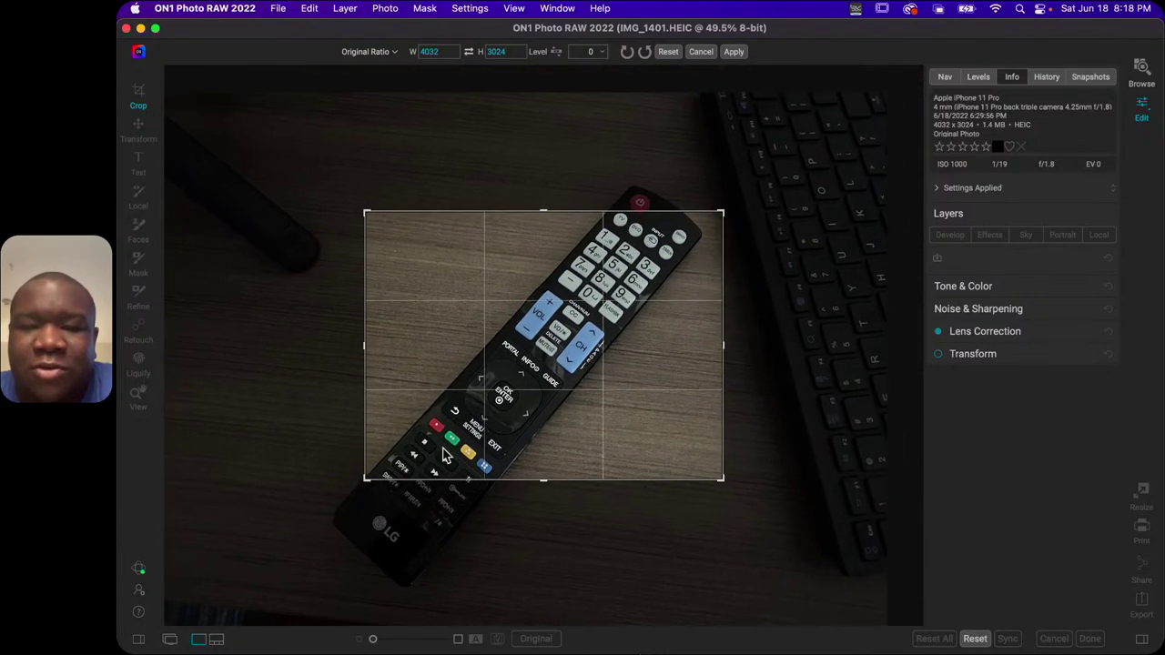
mouse_move(584, 291)
left_mouse_down()
mouse_move(587, 312)
mouse_move(574, 311)
left_mouse_up()
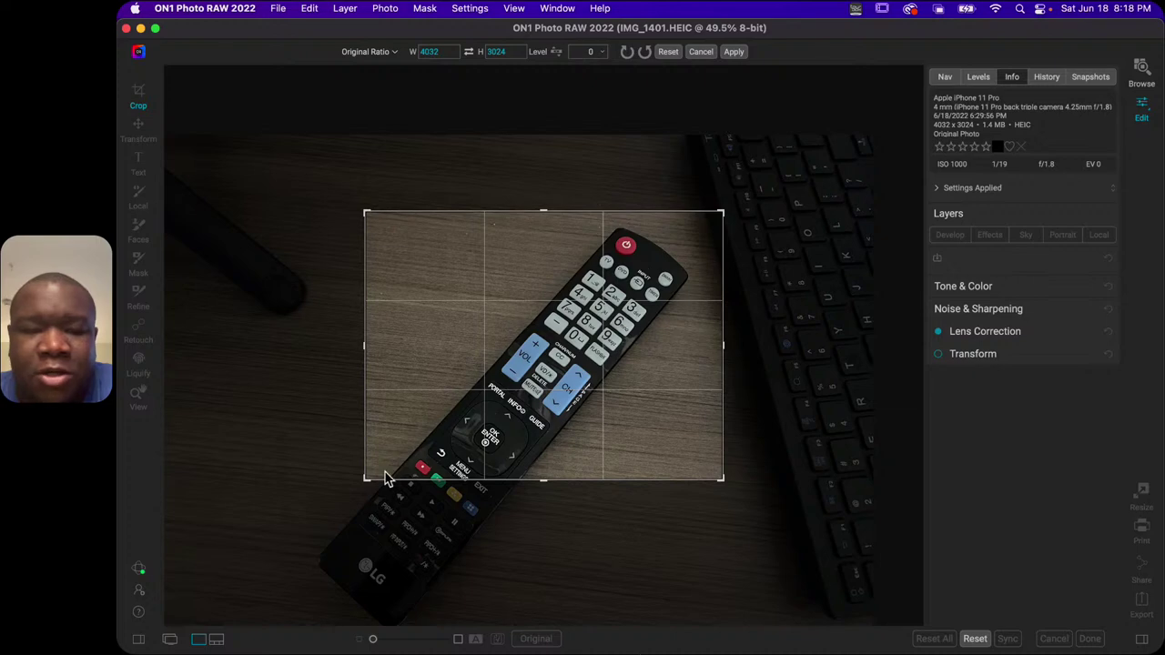
Tighten the crop around the remote's number keys and power button to about 1484 × 1112 pixels and apply it.
left_click_drag(372, 483, 436, 431)
left_click_drag(569, 381, 593, 361)
left_click_drag(551, 272, 544, 254)
left_click_drag(549, 353, 567, 337)
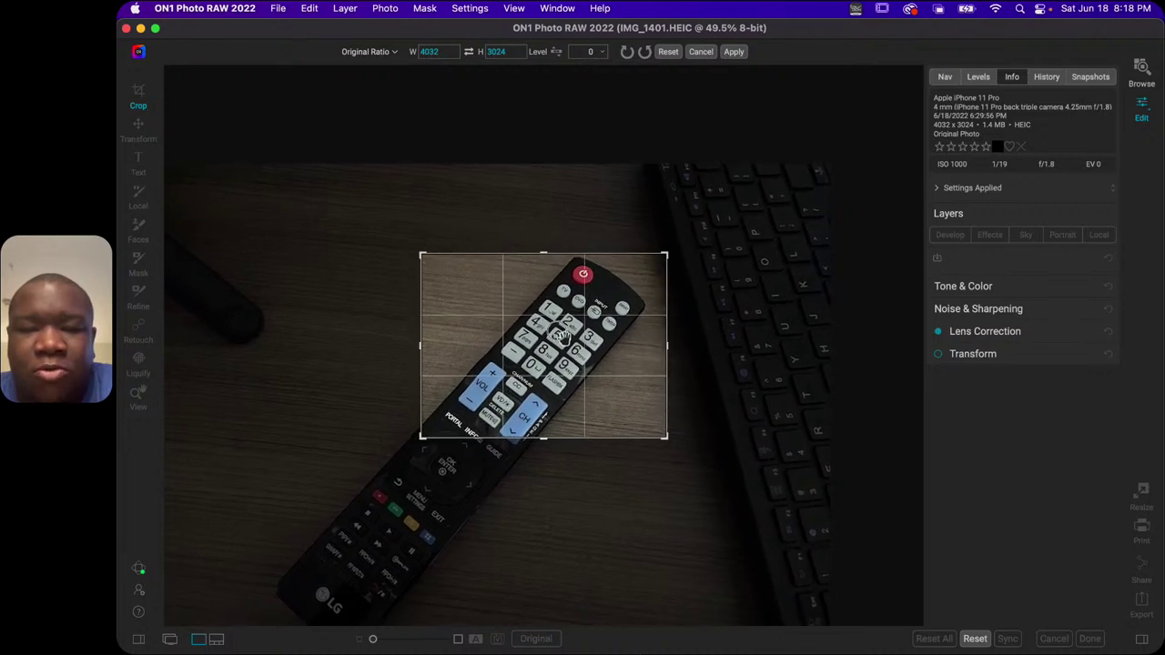
left_click_drag(547, 261, 544, 248)
left_click_drag(566, 321, 572, 318)
left_click_drag(541, 258, 540, 244)
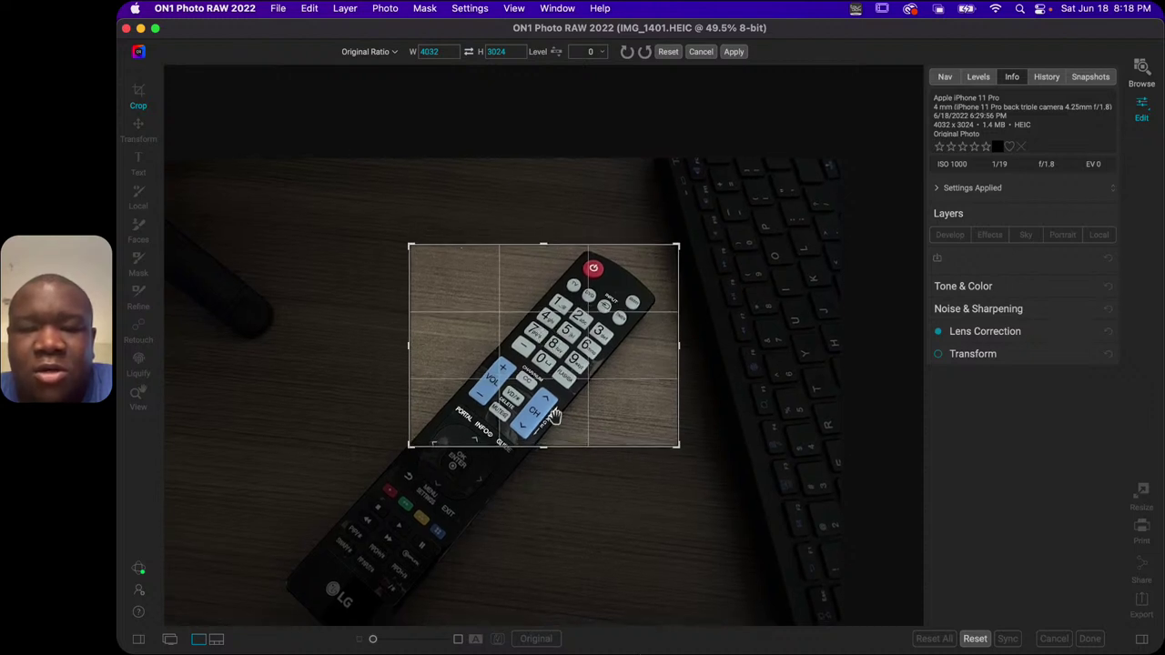
left_click(734, 53)
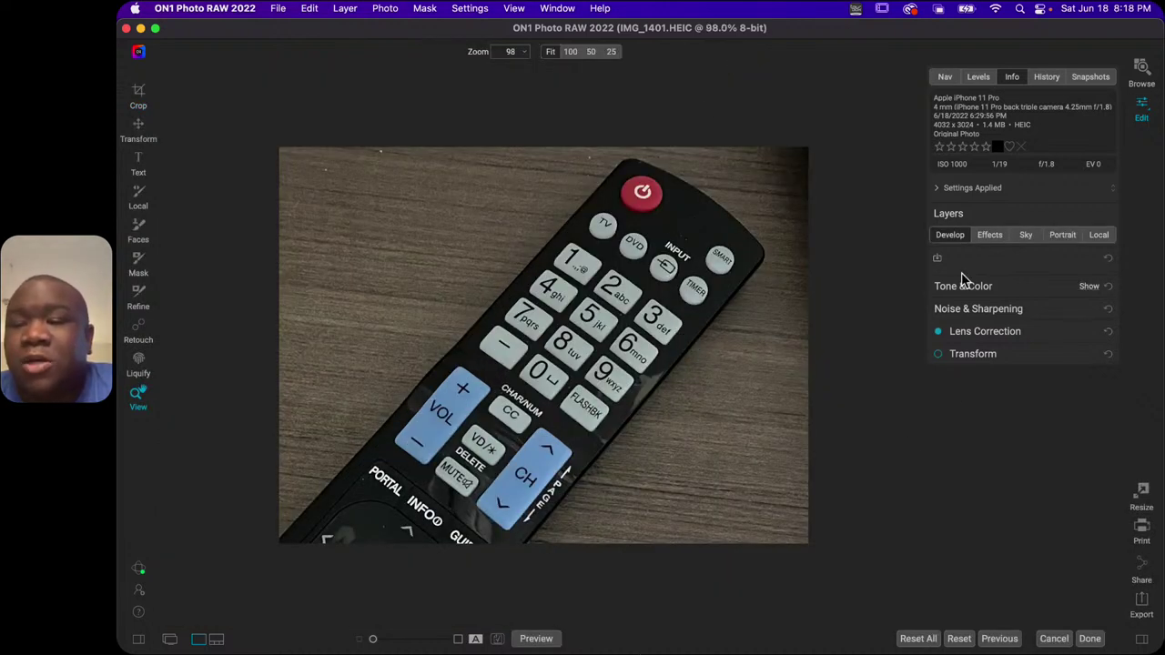
Apply the AI Auto tone adjustment to the cropped remote photo.
left_click(994, 289)
left_click(1091, 345)
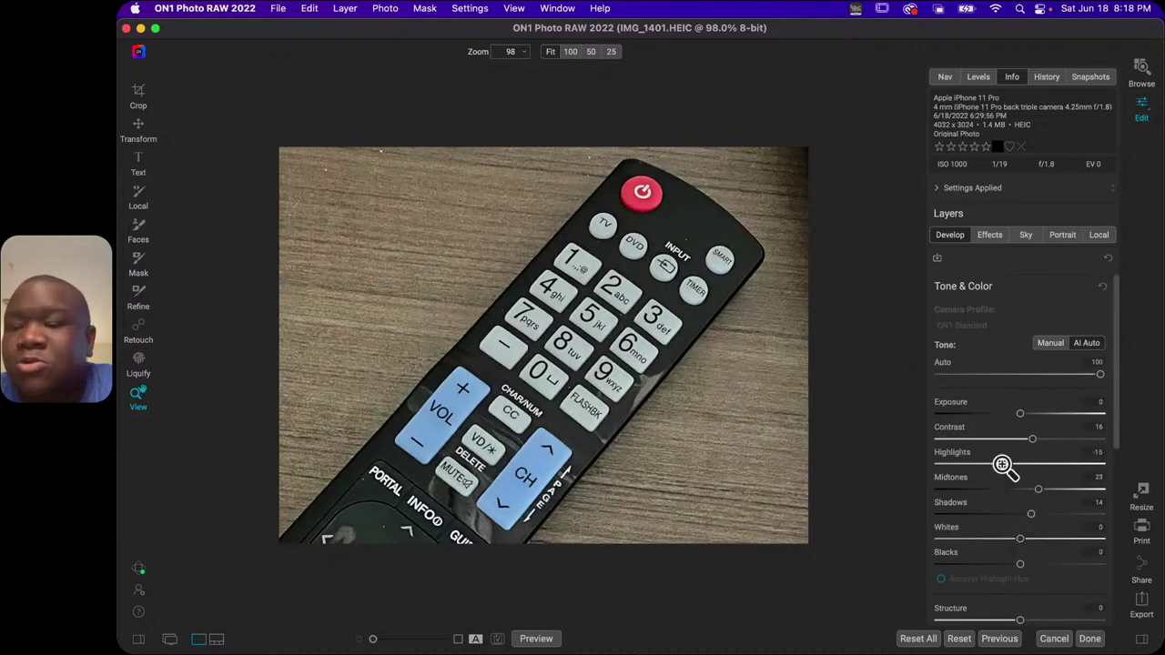
left_click(990, 240)
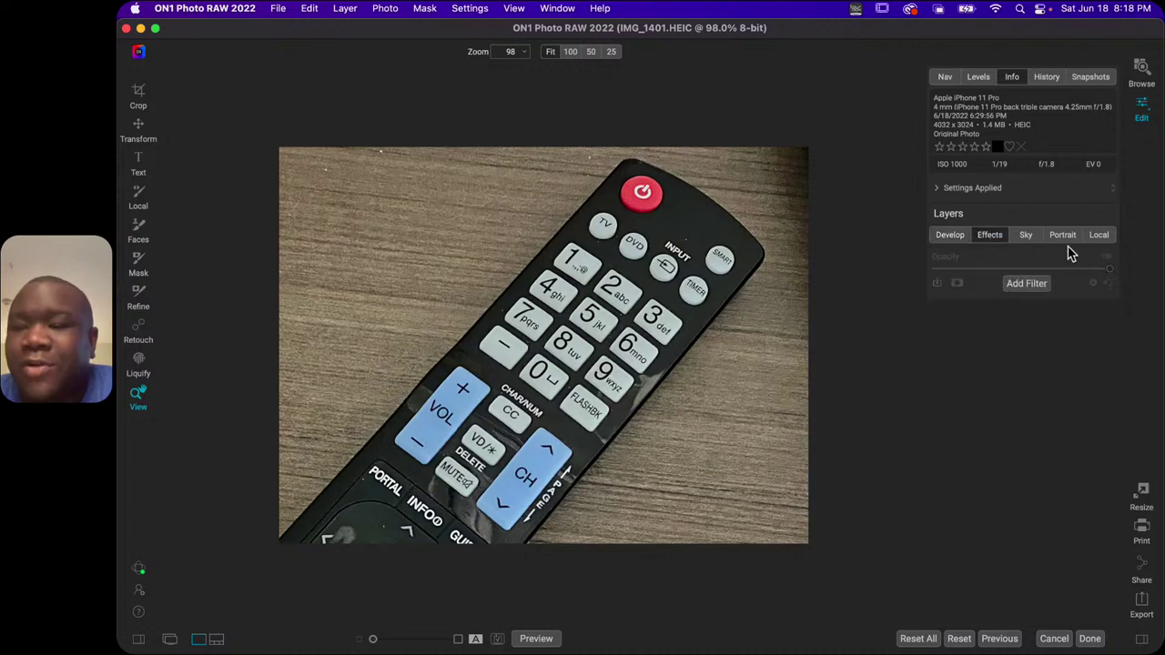
left_click(1025, 289)
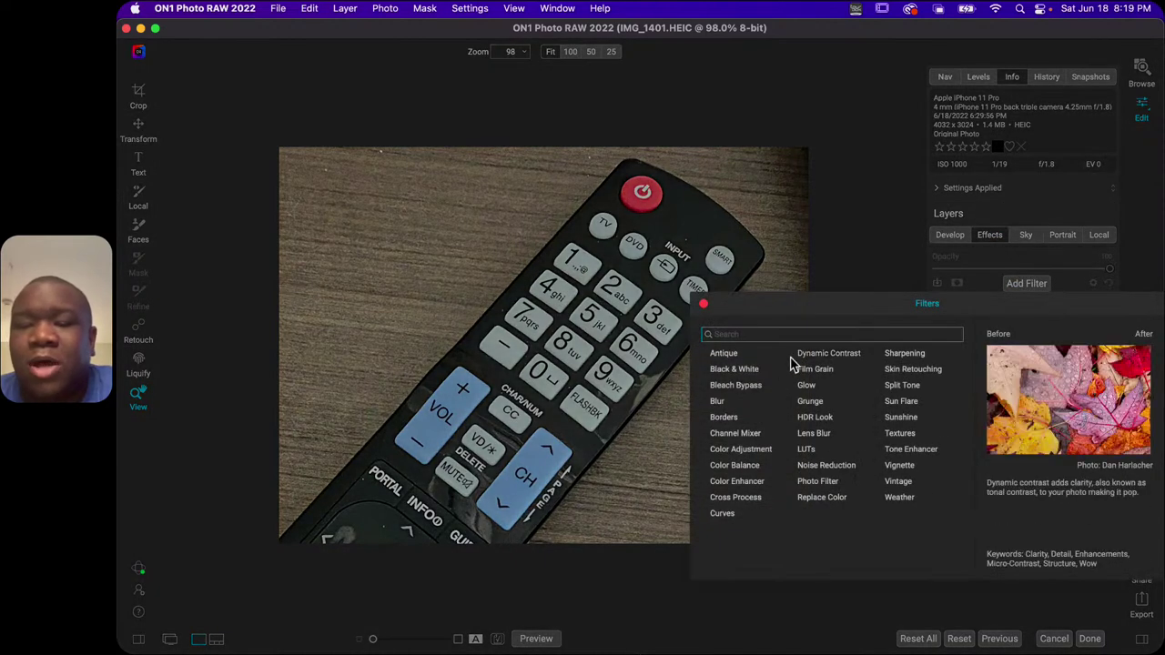
left_click(704, 304)
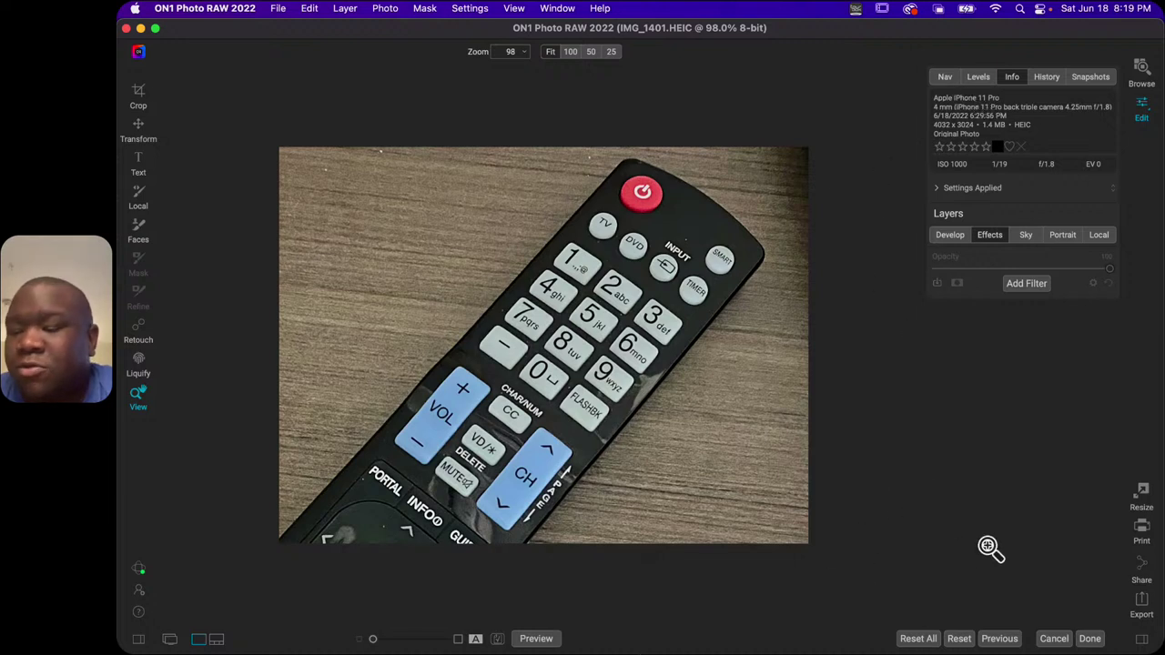
Open the photo in Resize, switch to Chrome, and calculate the megapixels for a width of 1484 and a height of 1112.
left_click(1142, 494)
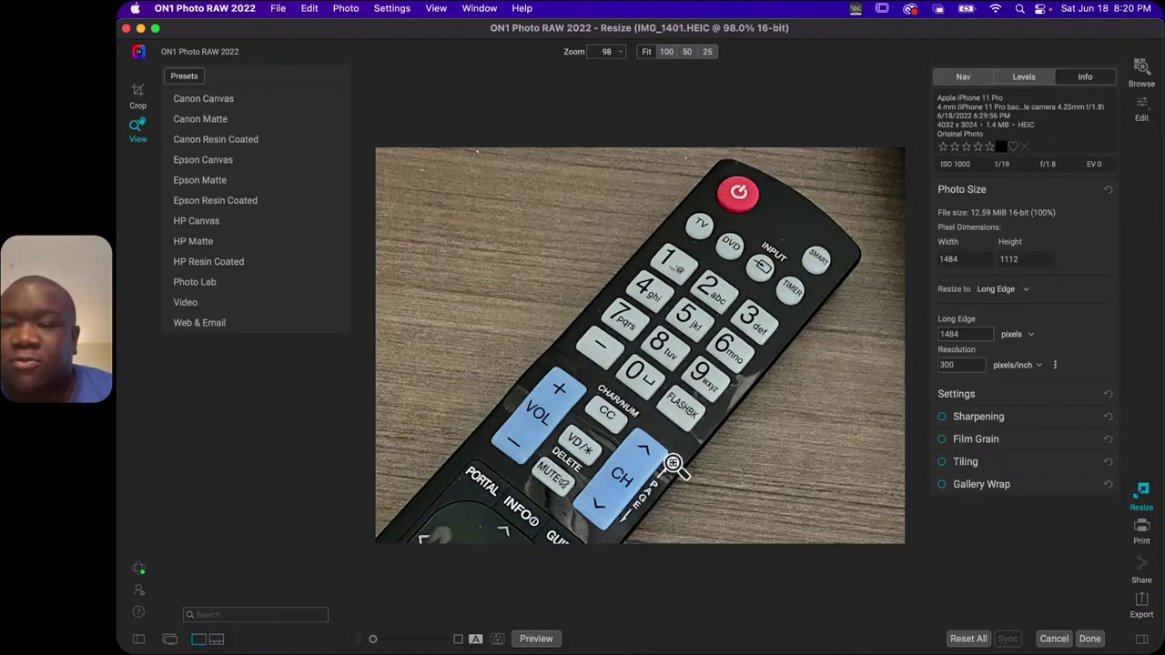
key("super+Tab")
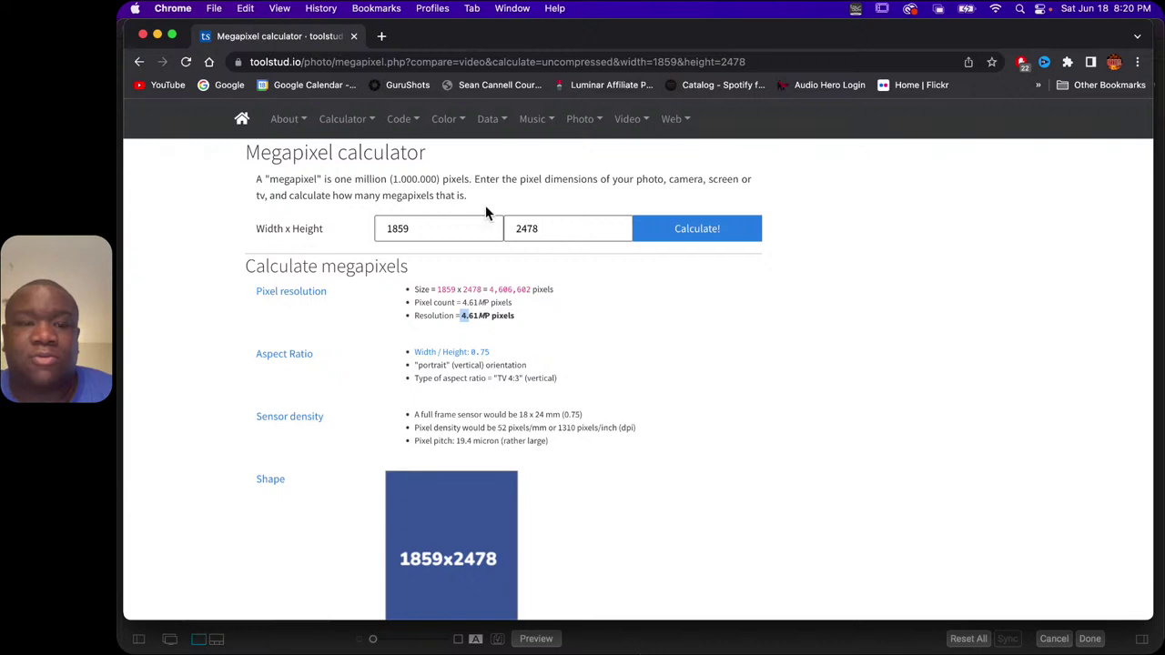
left_click_drag(413, 228, 337, 228)
type("1484")
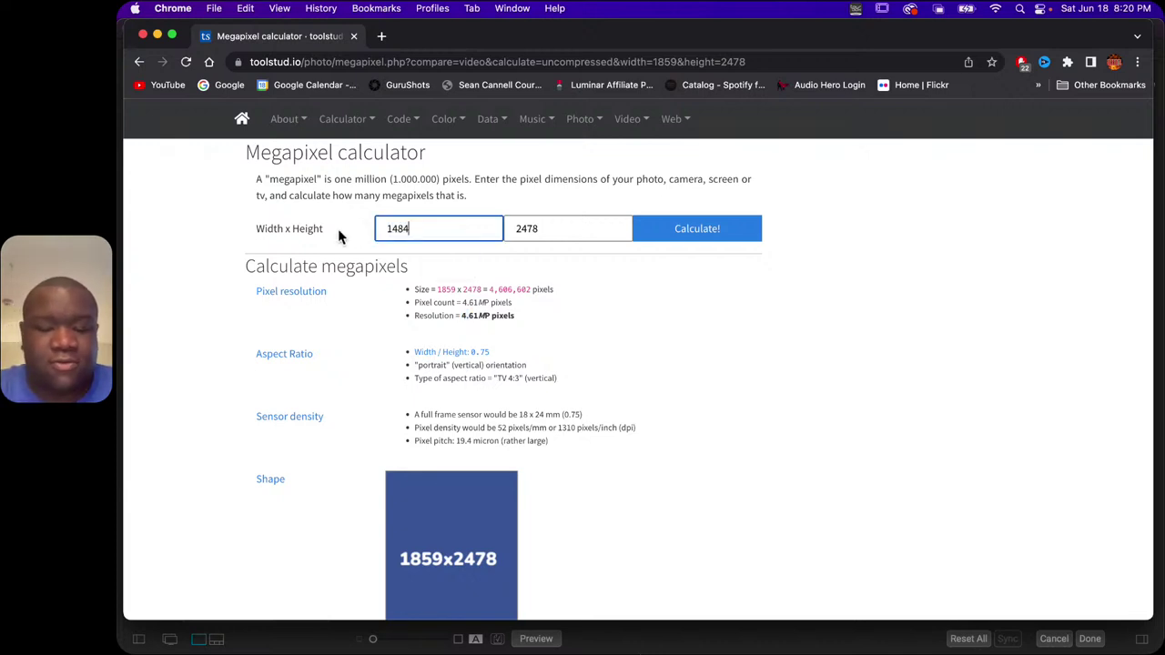
key("Tab")
type("1112")
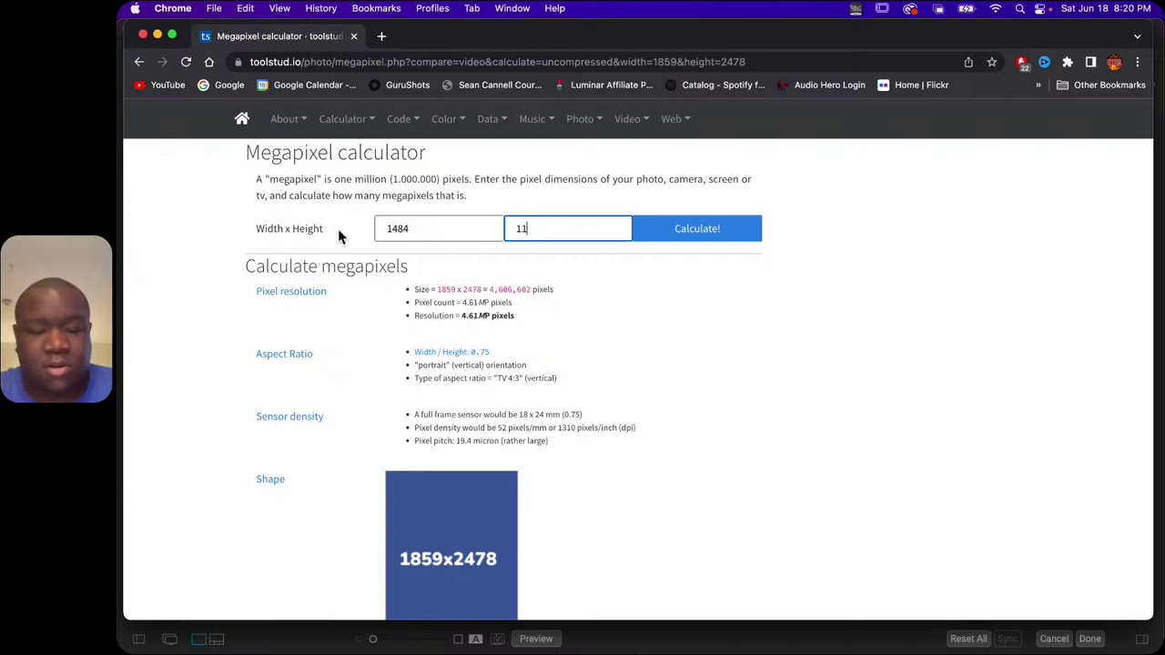
left_click(651, 228)
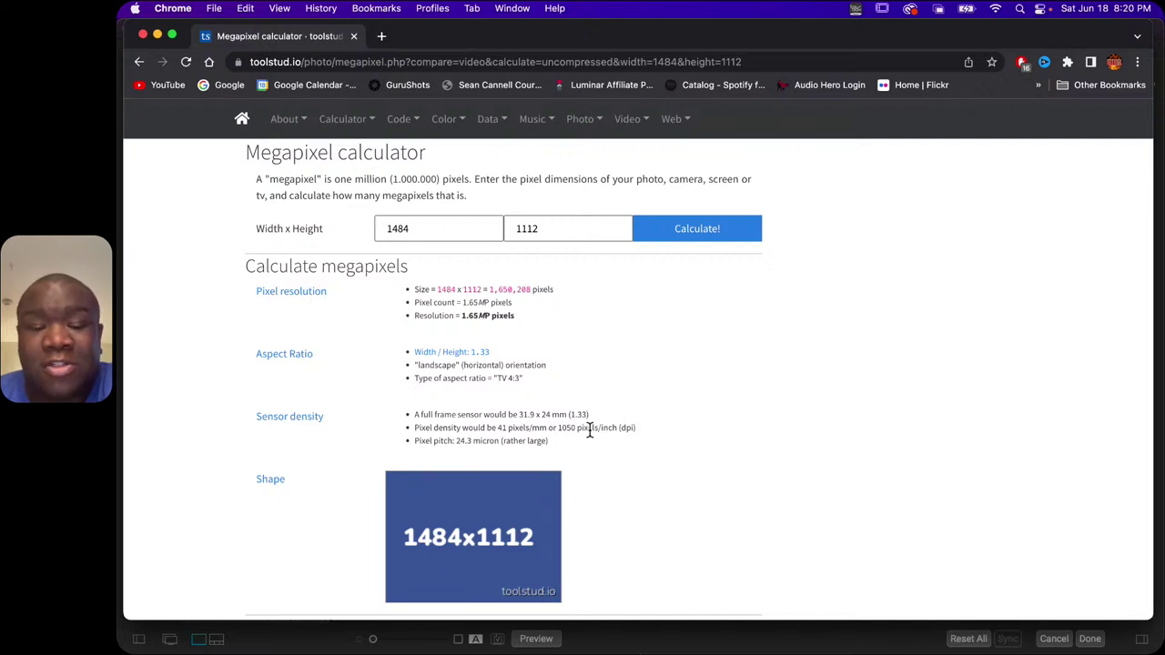
Review the megapixel calculation and highlight the decimals of the resolution figure.
scroll(503, 499, "down", 1)
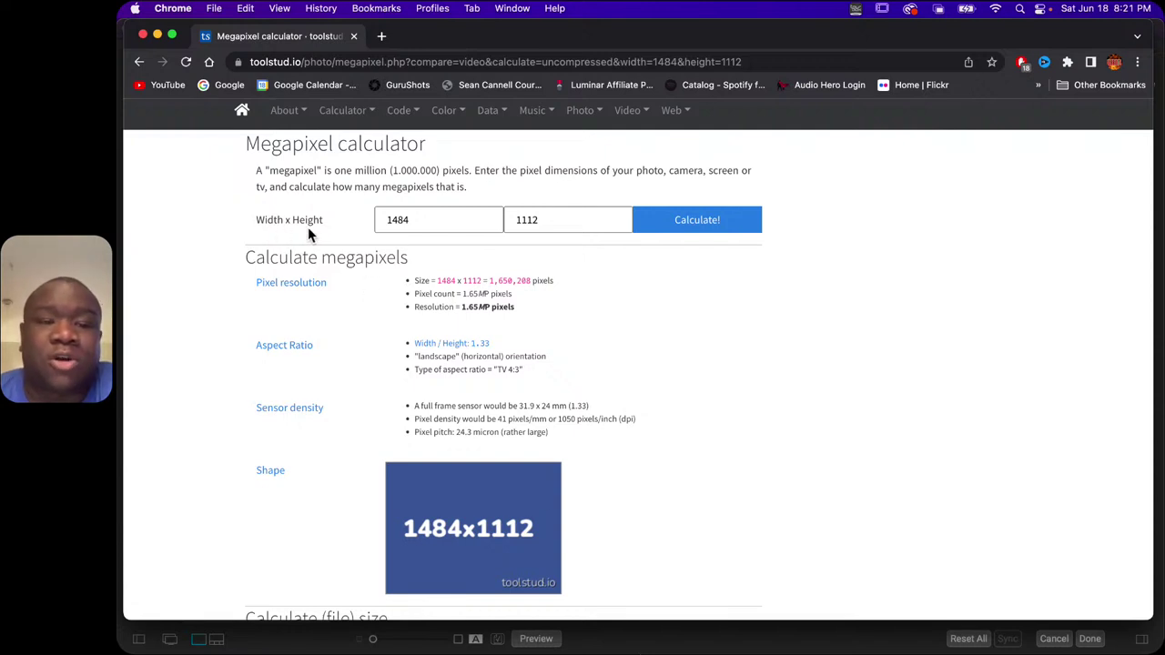
left_click(409, 225)
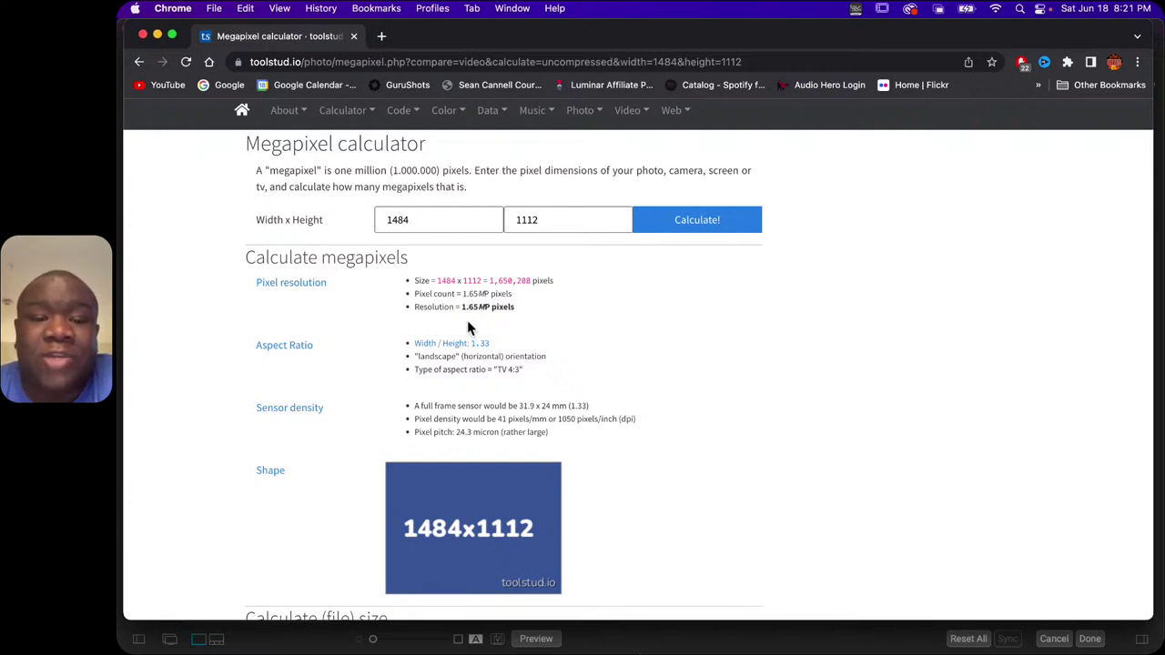
left_click(466, 308)
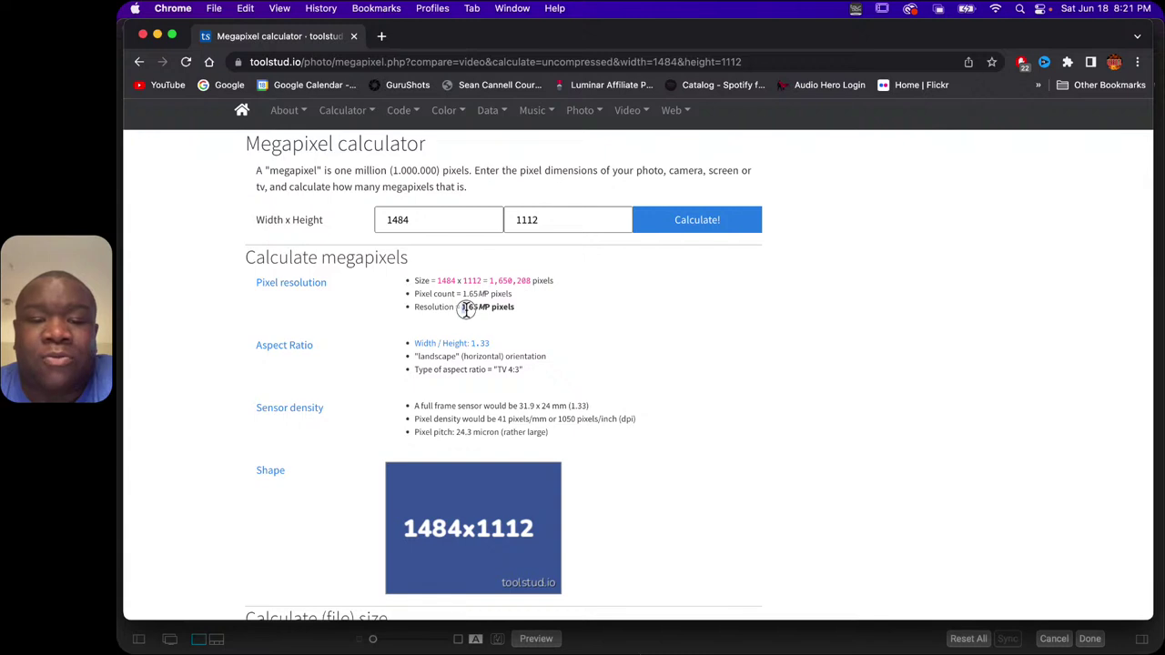
left_click_drag(466, 308, 478, 313)
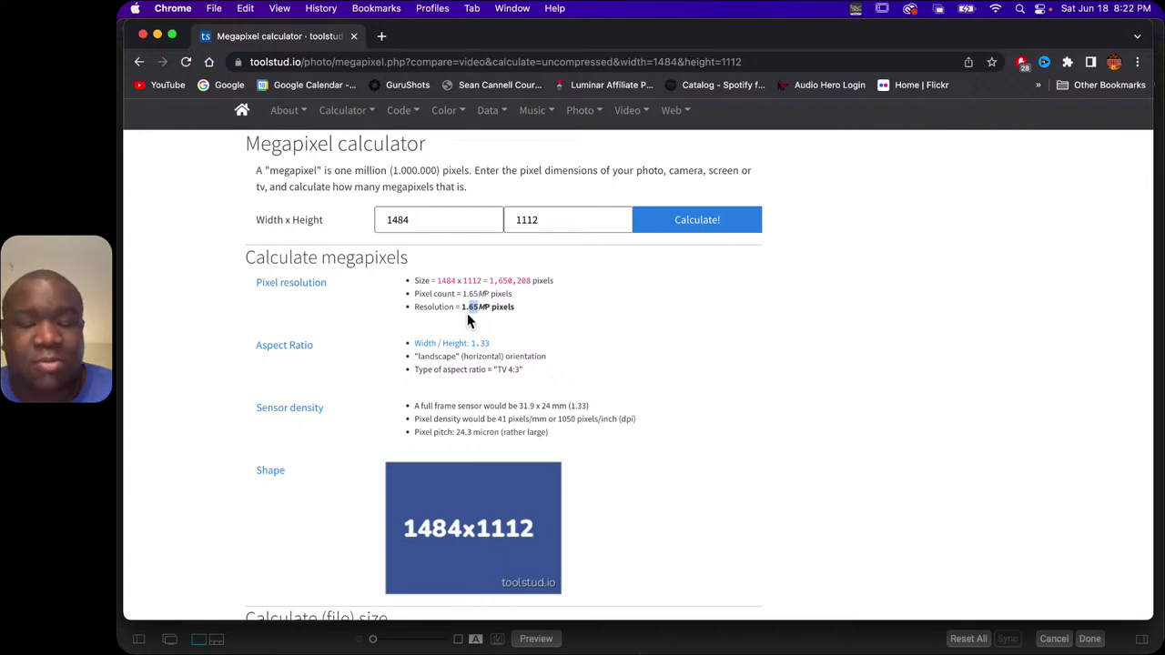
Switch back to ON1 Photo RAW and resize the cropped photo by Megapixels to 20.
key("super+Tab")
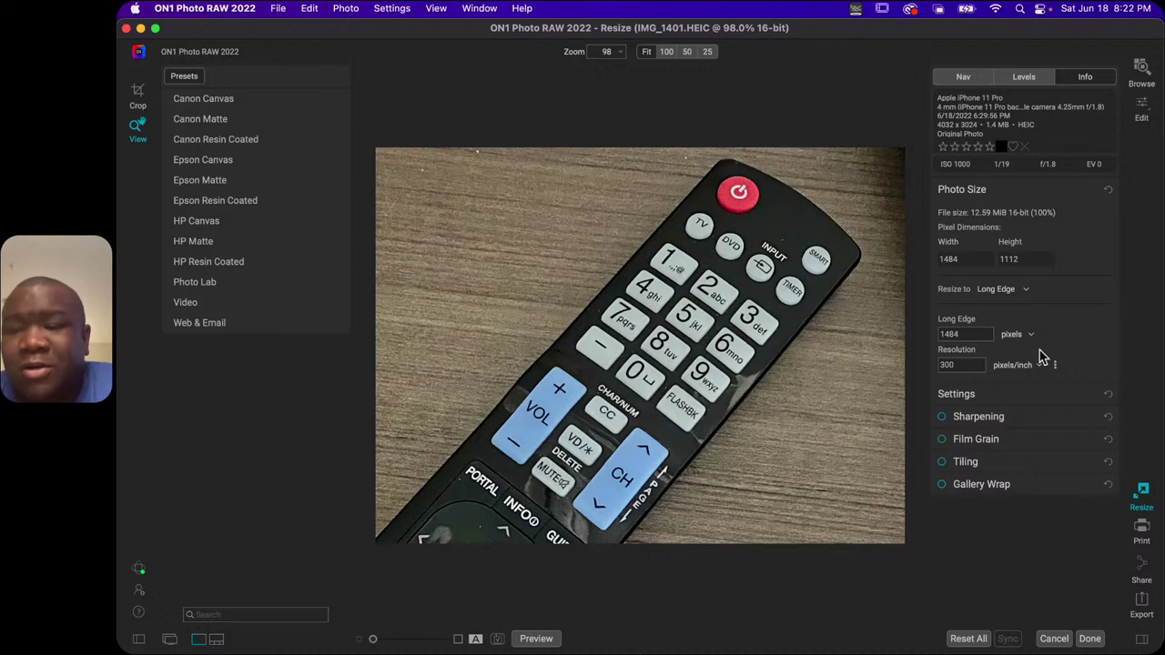
left_click(1008, 292)
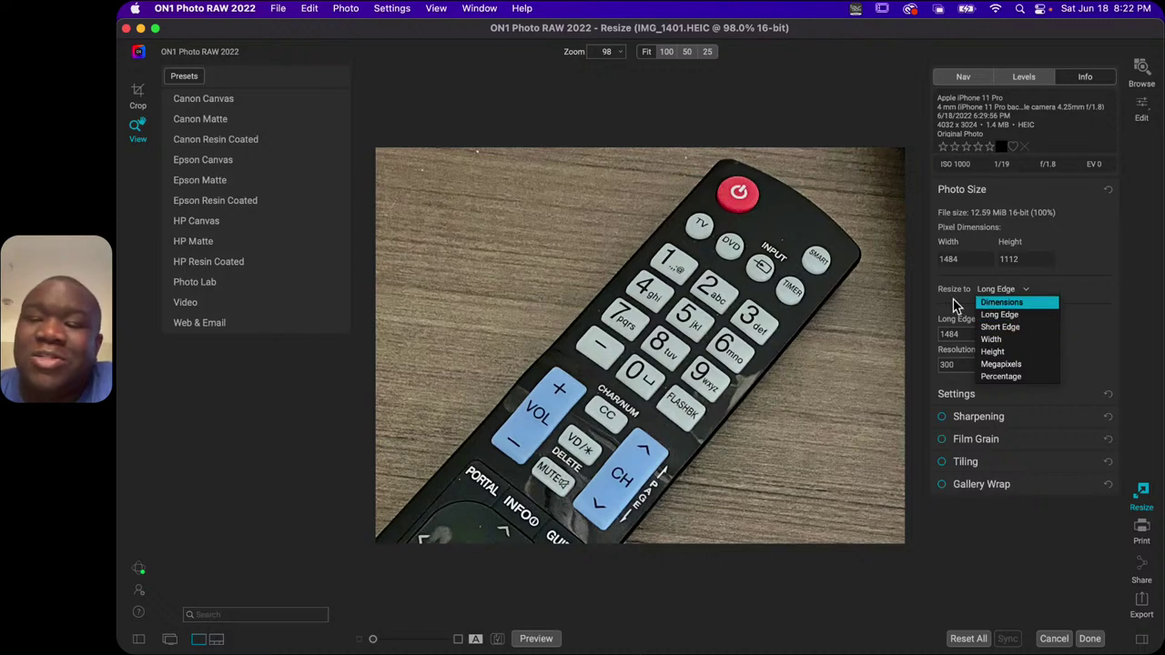
left_click(1034, 365)
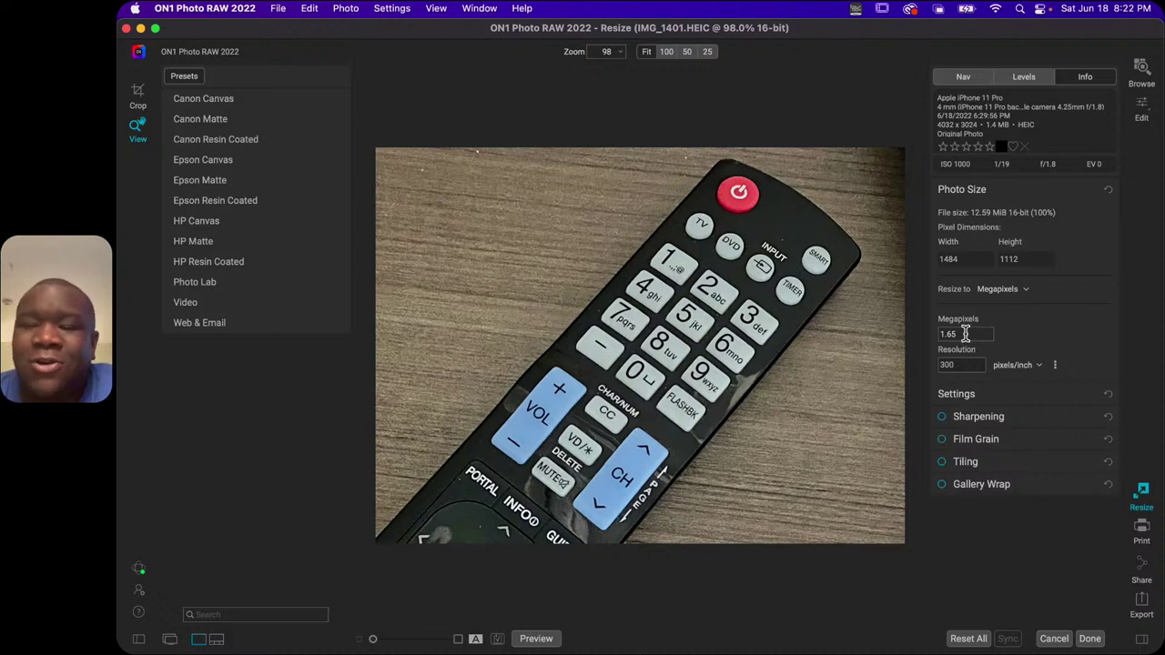
left_click(934, 333)
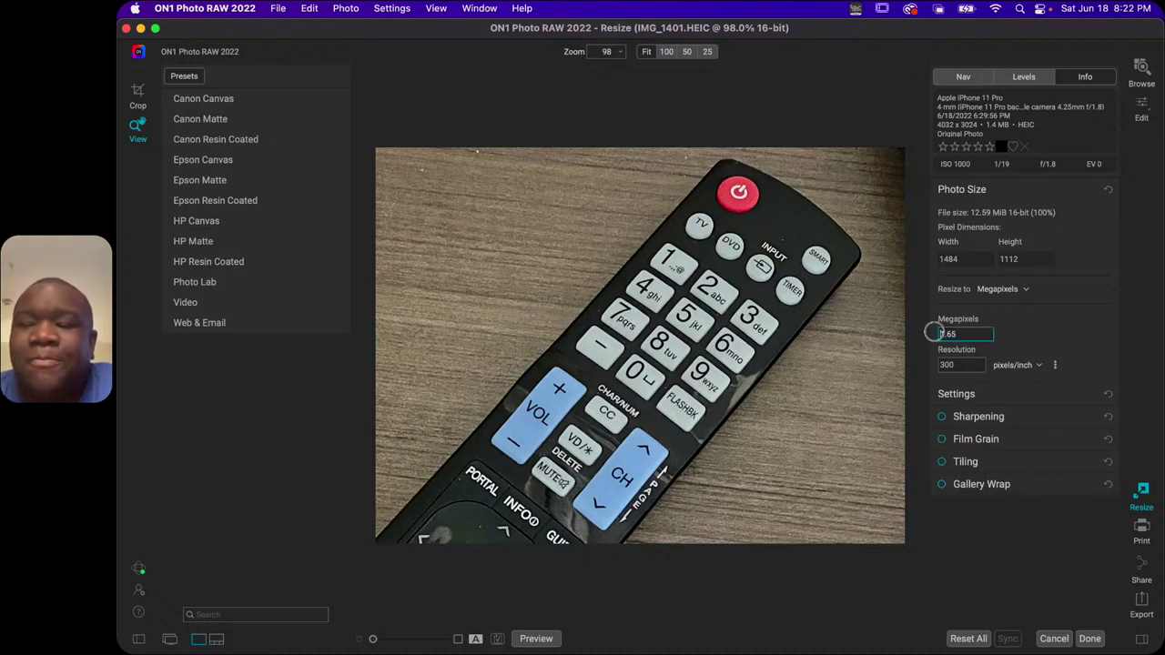
left_click(973, 333)
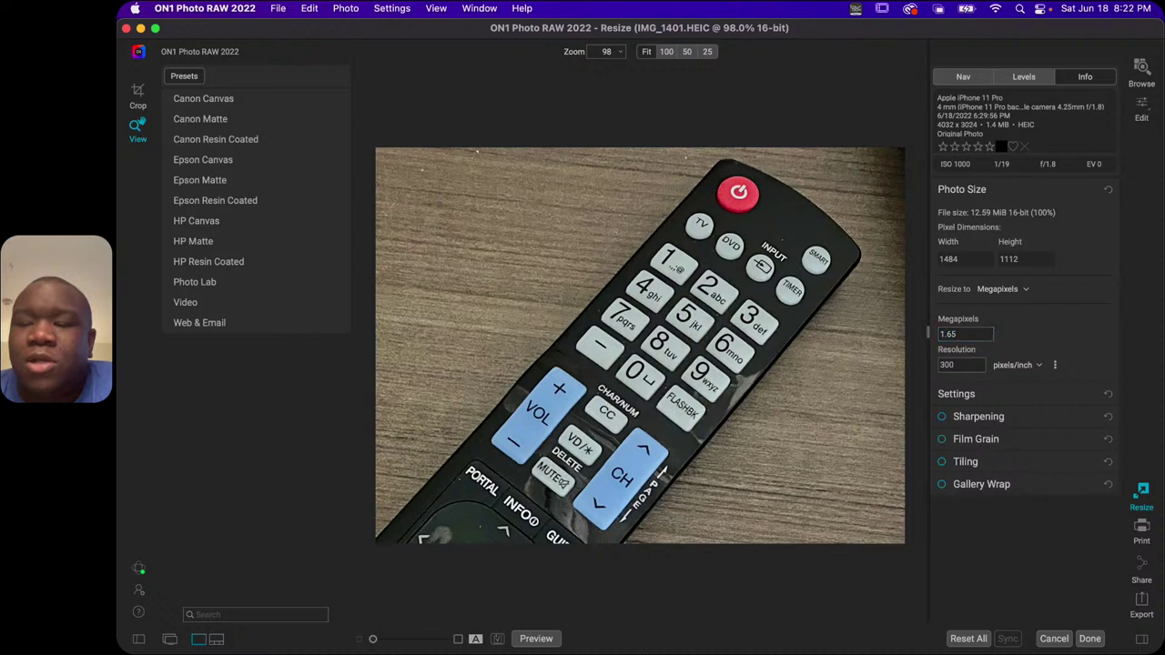
double_click(947, 335)
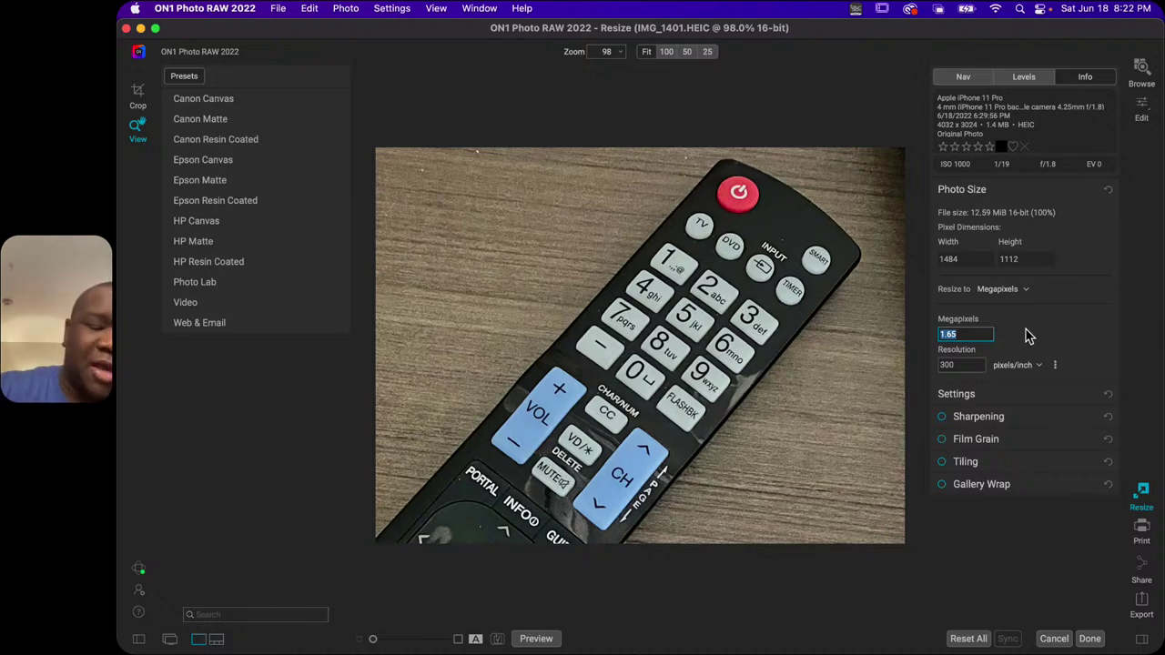
type("20")
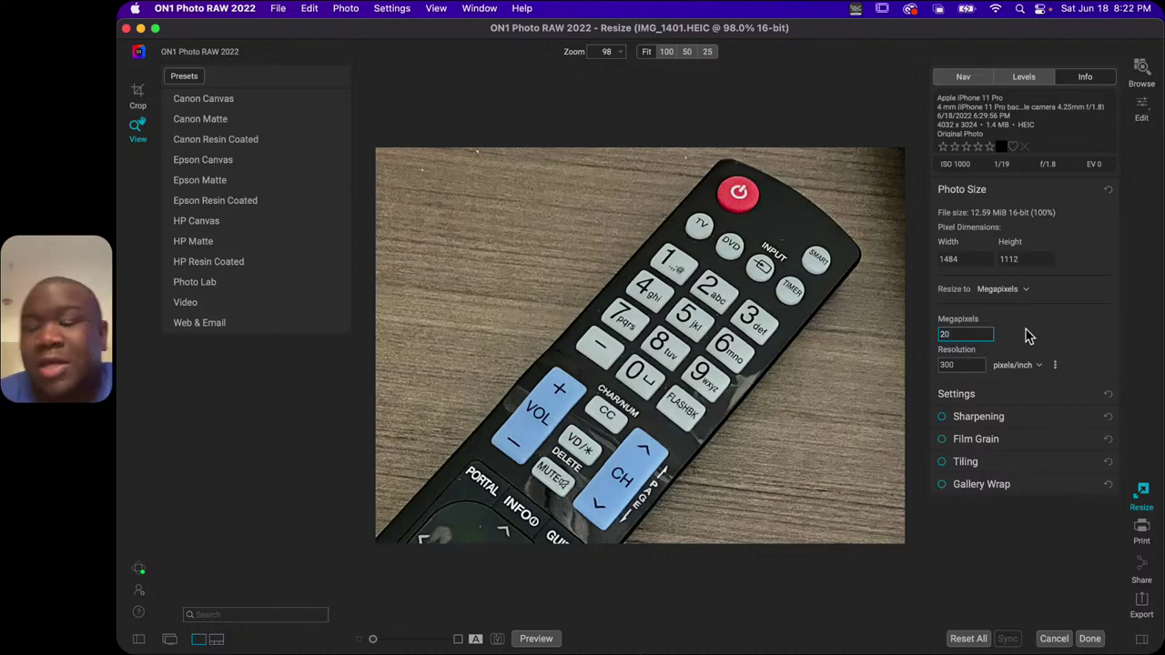
left_click(1026, 336)
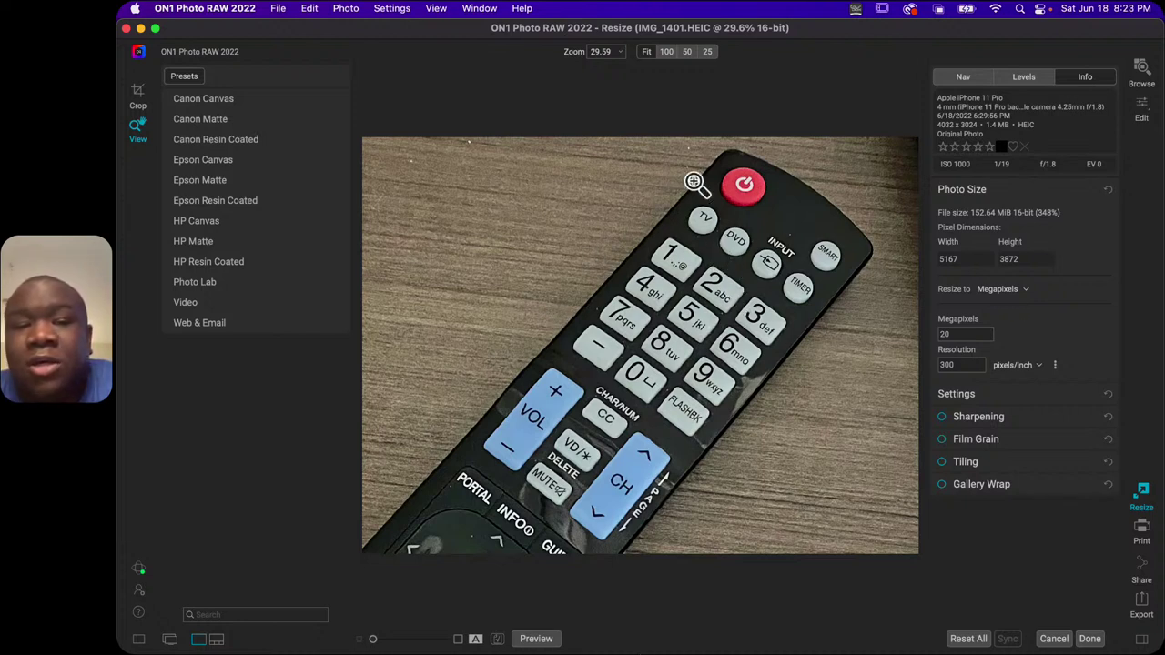
Show the resized photo in the split before/after view and examine the remote's number keys at 100% zoom.
left_click(476, 638)
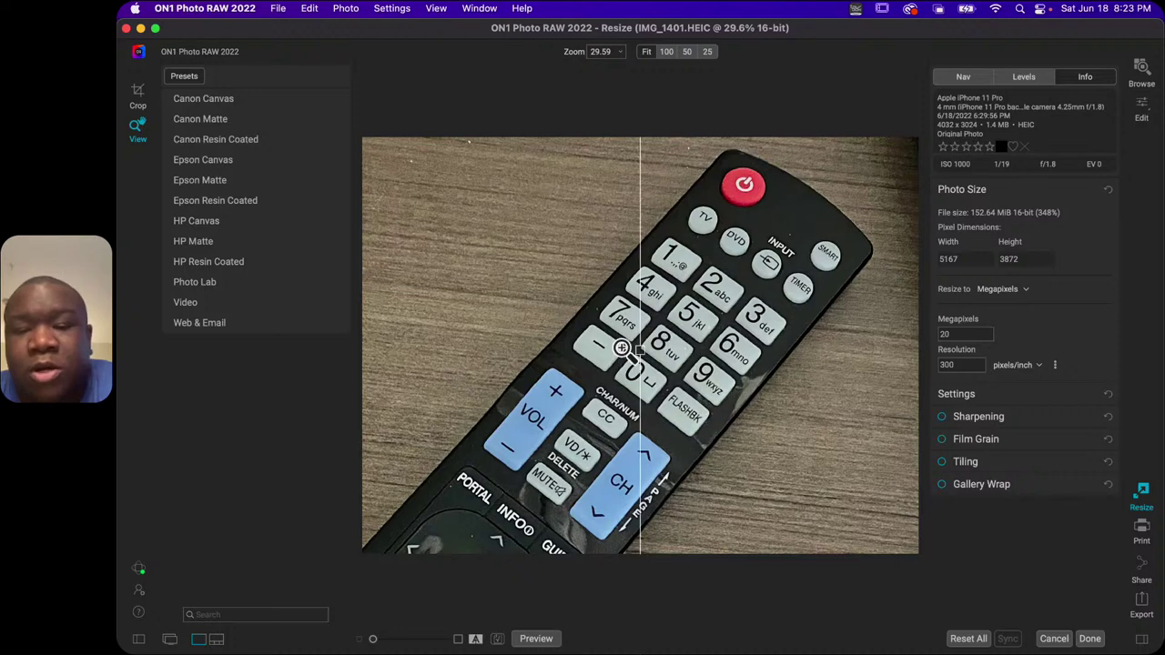
left_click(702, 329)
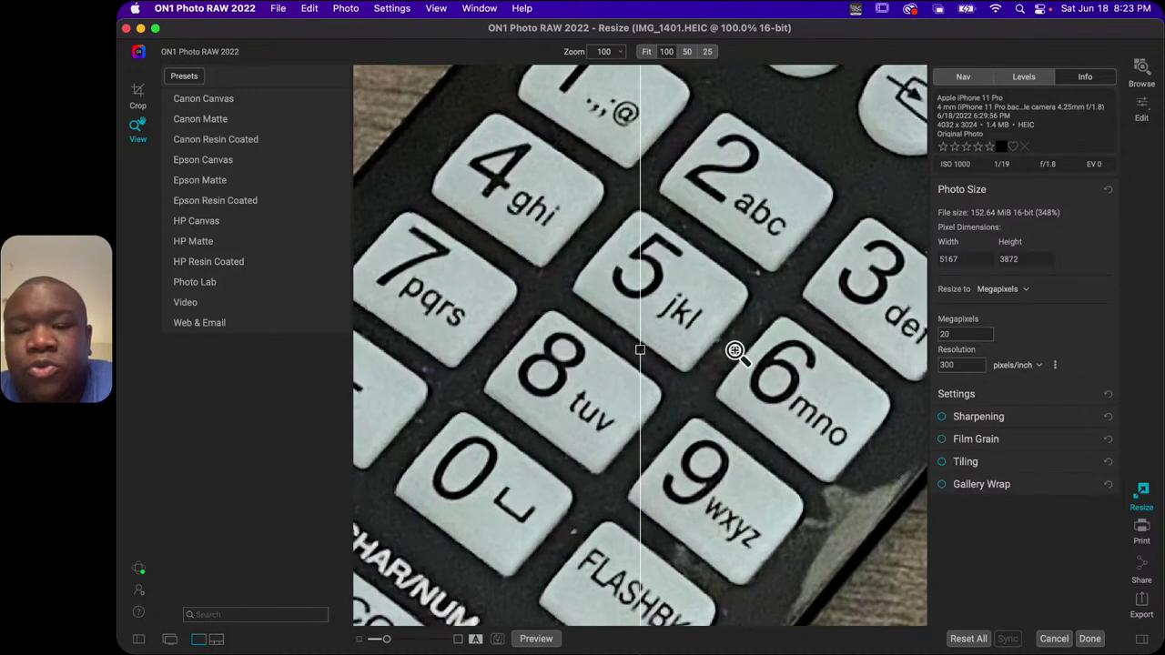
Compare the original and enlarged remote keys with the before/after divider at several positions, finishing on the whole photo.
left_click_drag(642, 352, 584, 350)
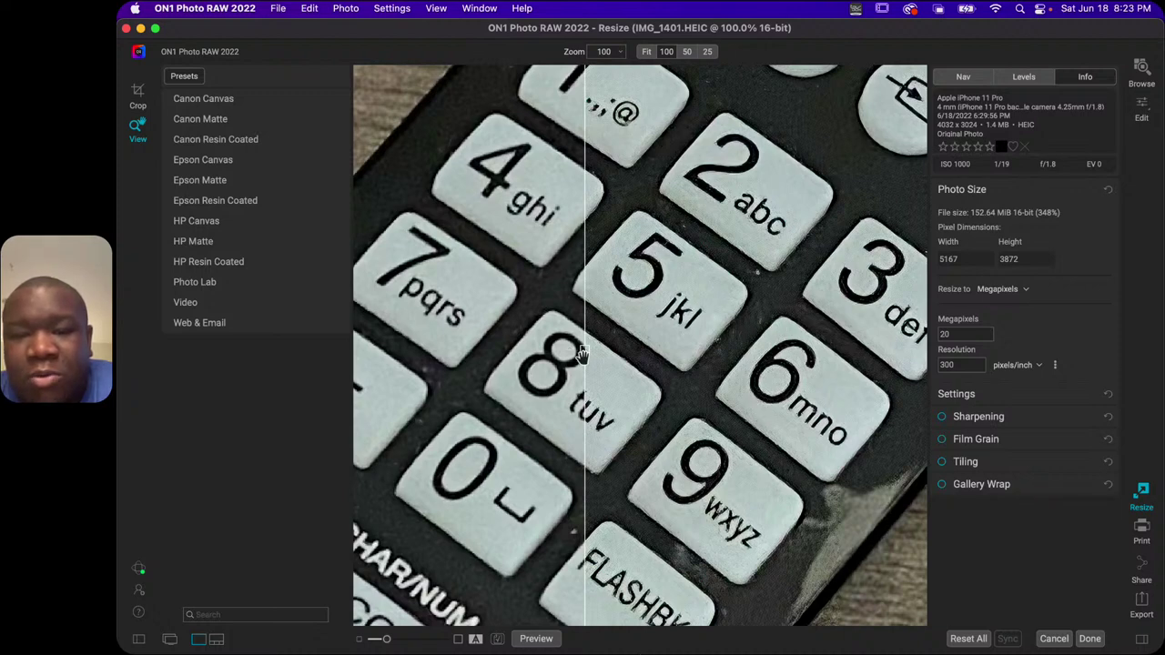
left_click_drag(585, 360, 477, 348)
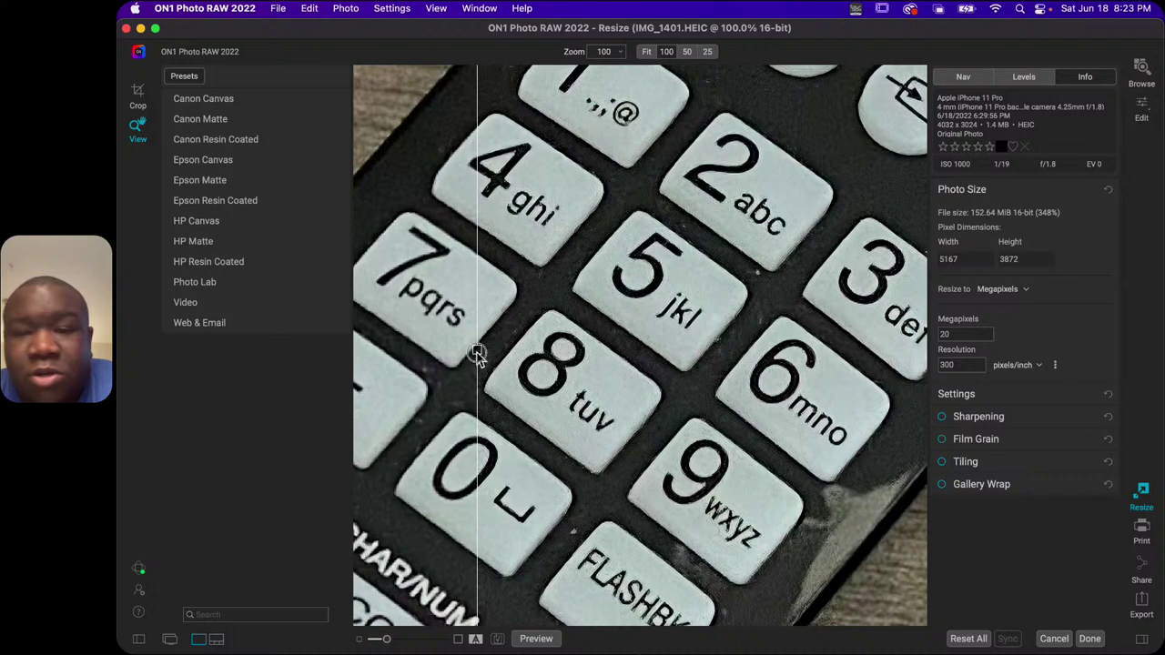
left_click_drag(475, 355, 657, 360)
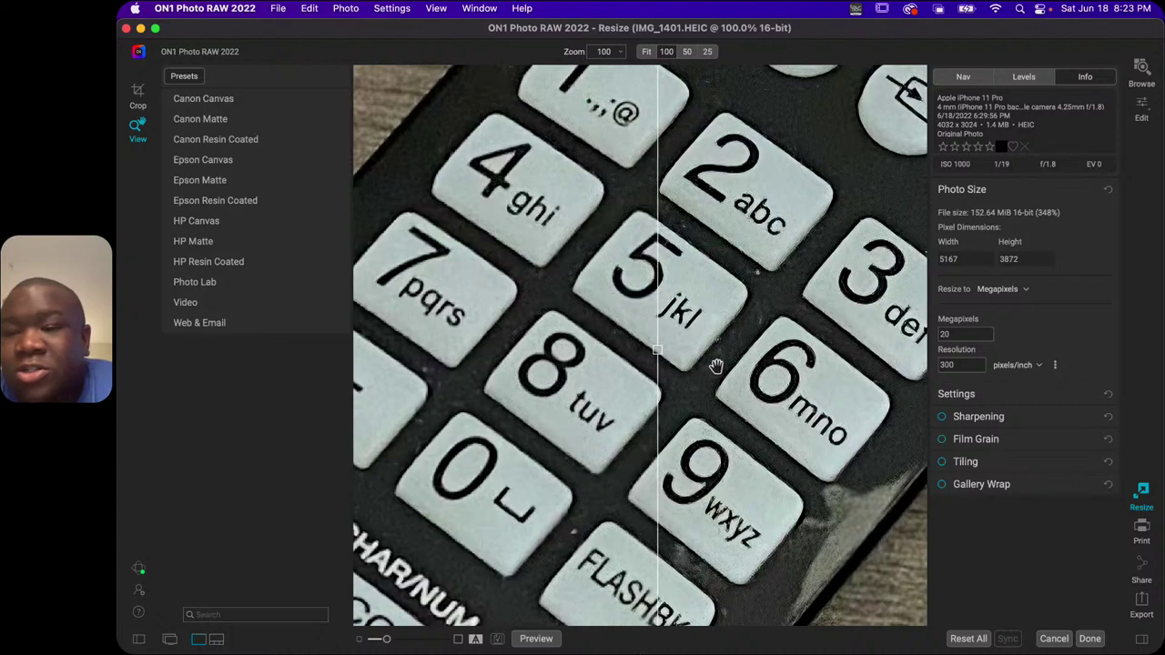
scroll(725, 320, "down", 3)
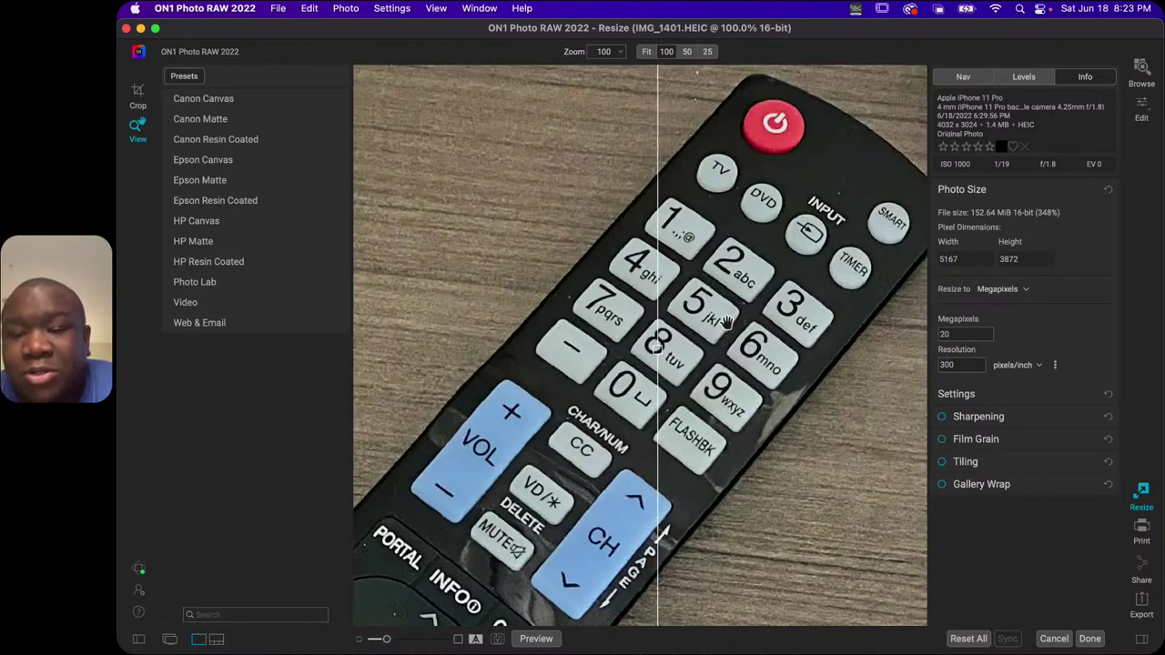
scroll(725, 320, "down", 3)
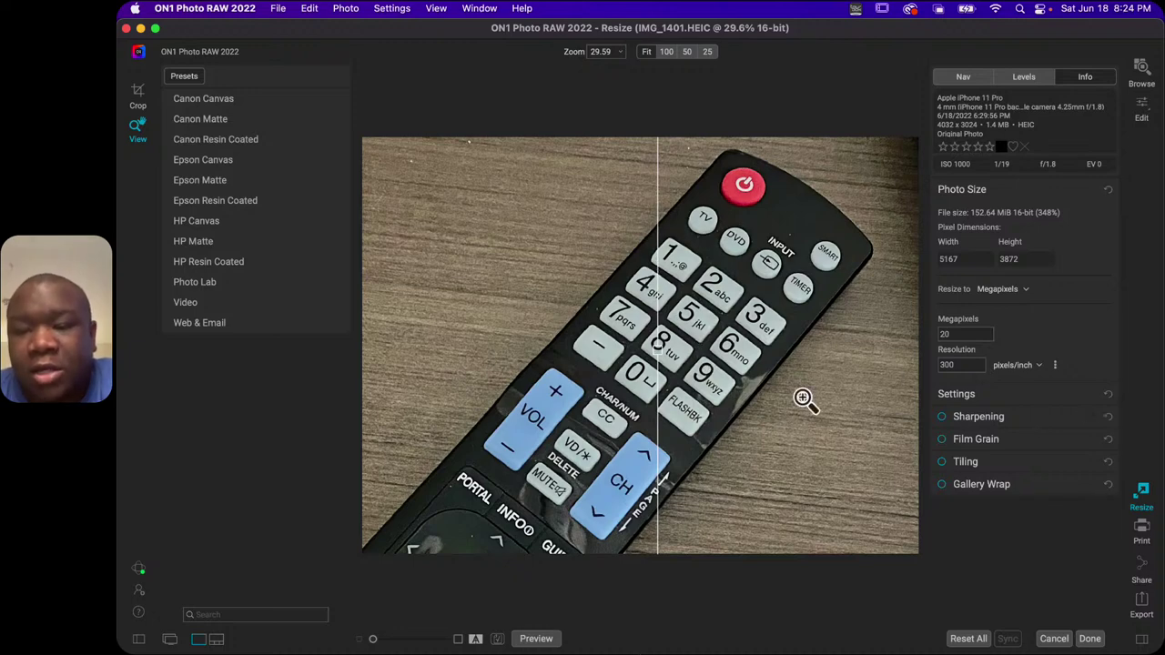
Enable Sharpening, try the Screen and Print styles, and look through the list of additional sharpening styles.
left_click(942, 417)
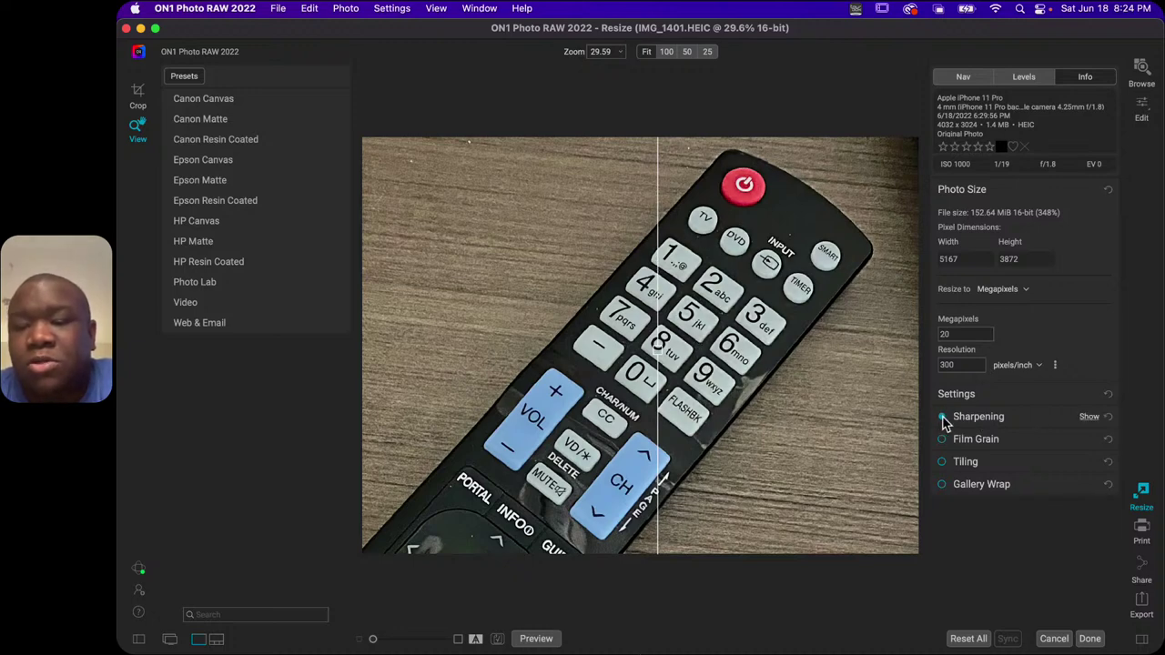
left_click(1027, 419)
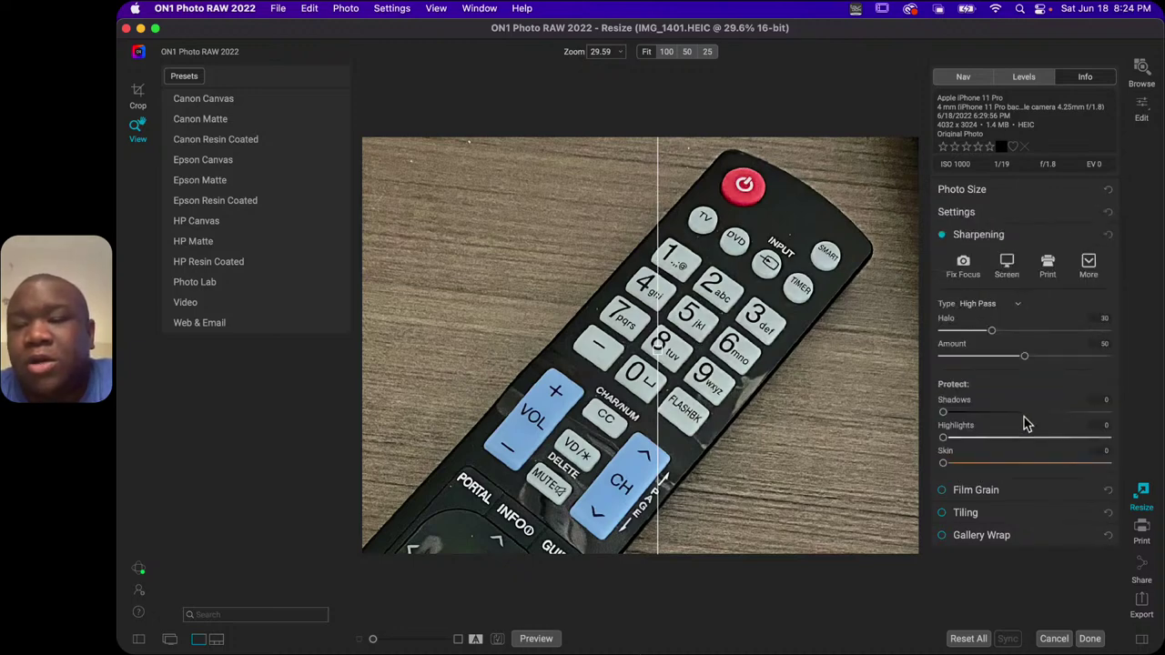
left_click(1013, 270)
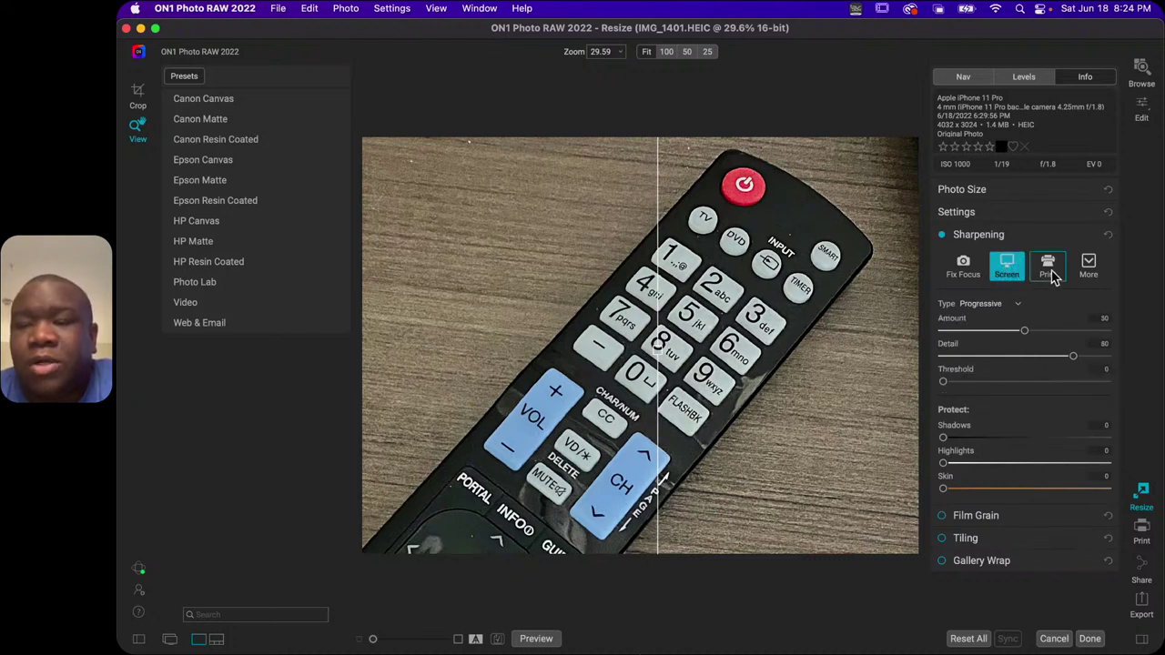
left_click(1051, 276)
left_click(1088, 265)
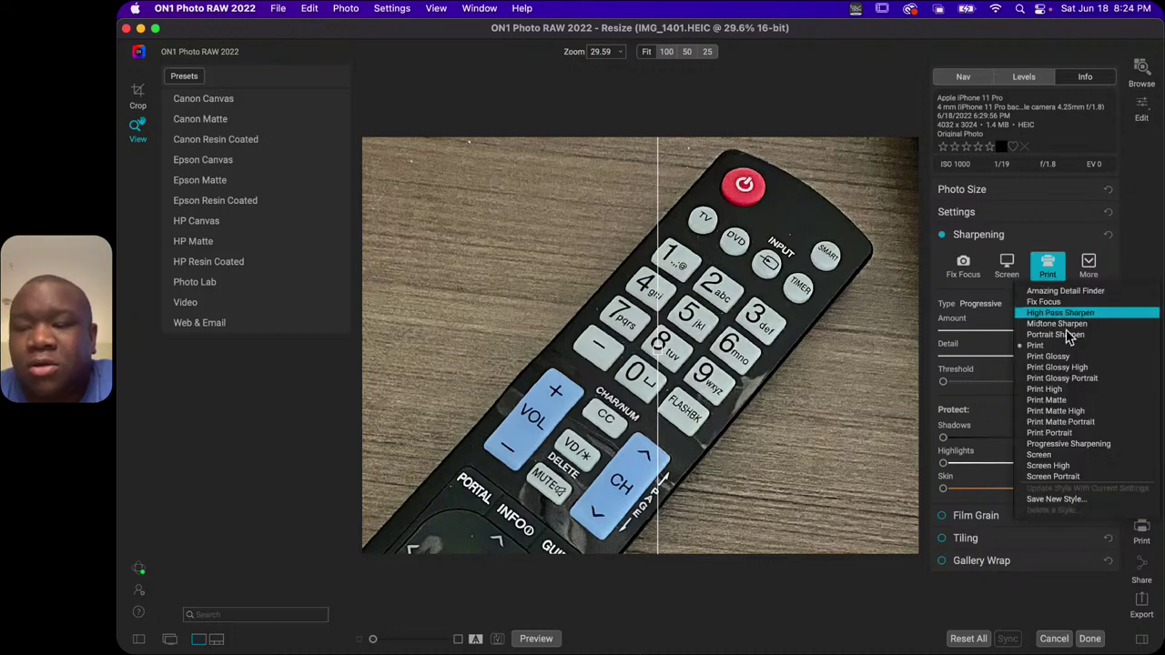
left_click(1090, 268)
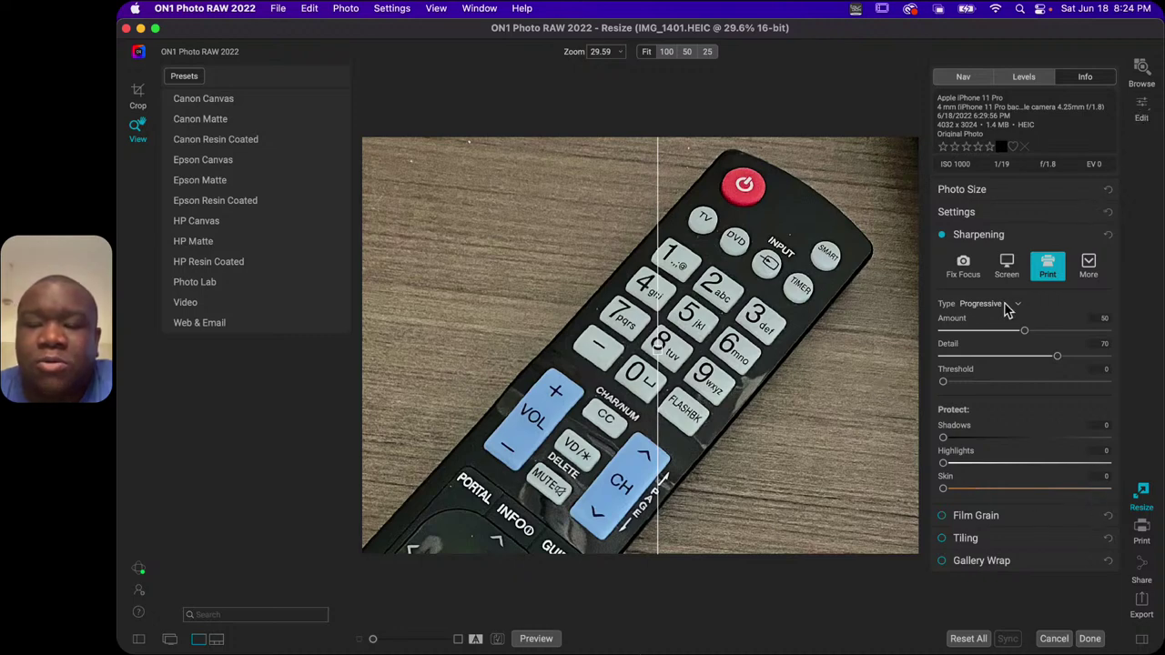
Turn Sharpening off and look over the Film Grain settings while leaving the effect disabled.
left_click(942, 236)
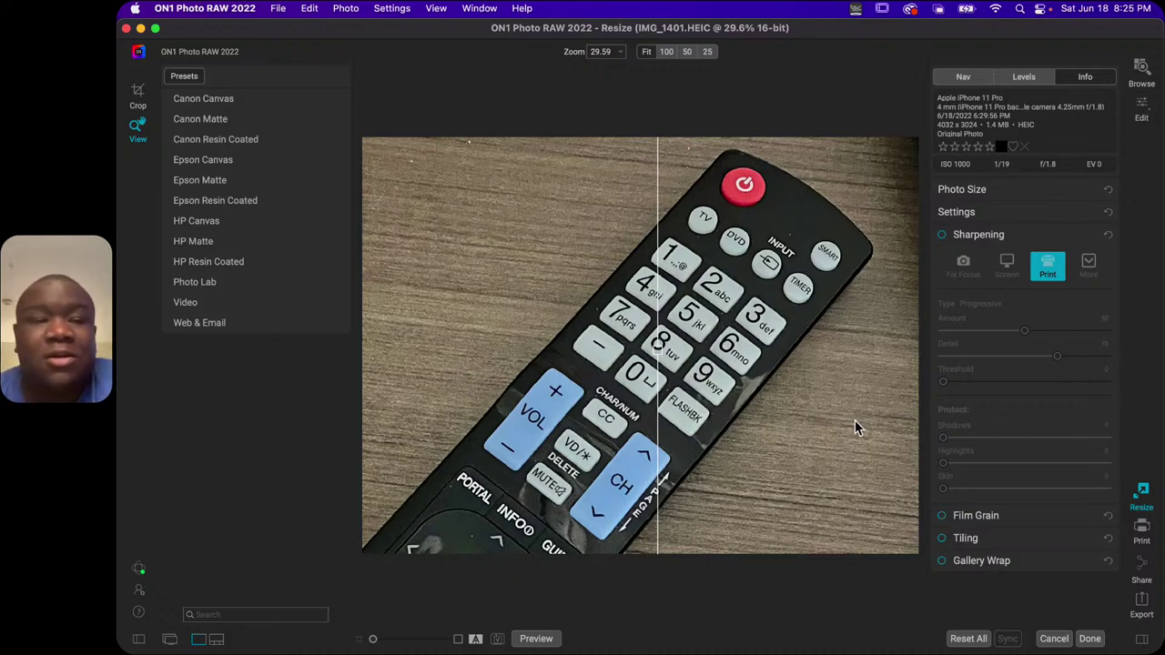
left_click(1031, 239)
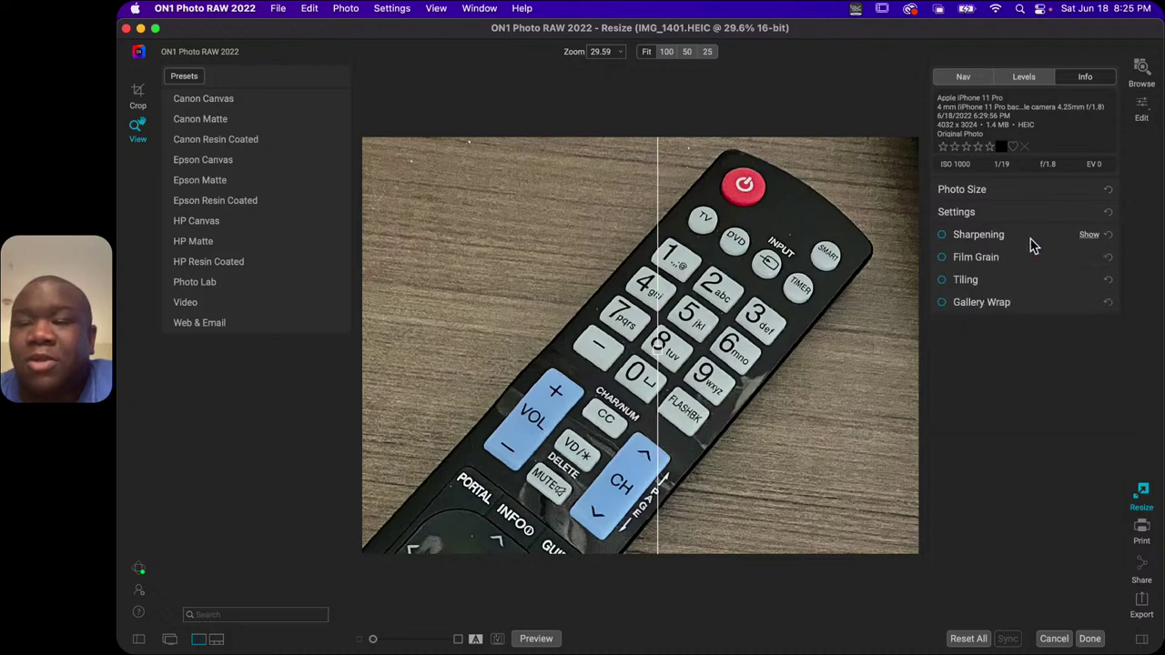
left_click(1012, 261)
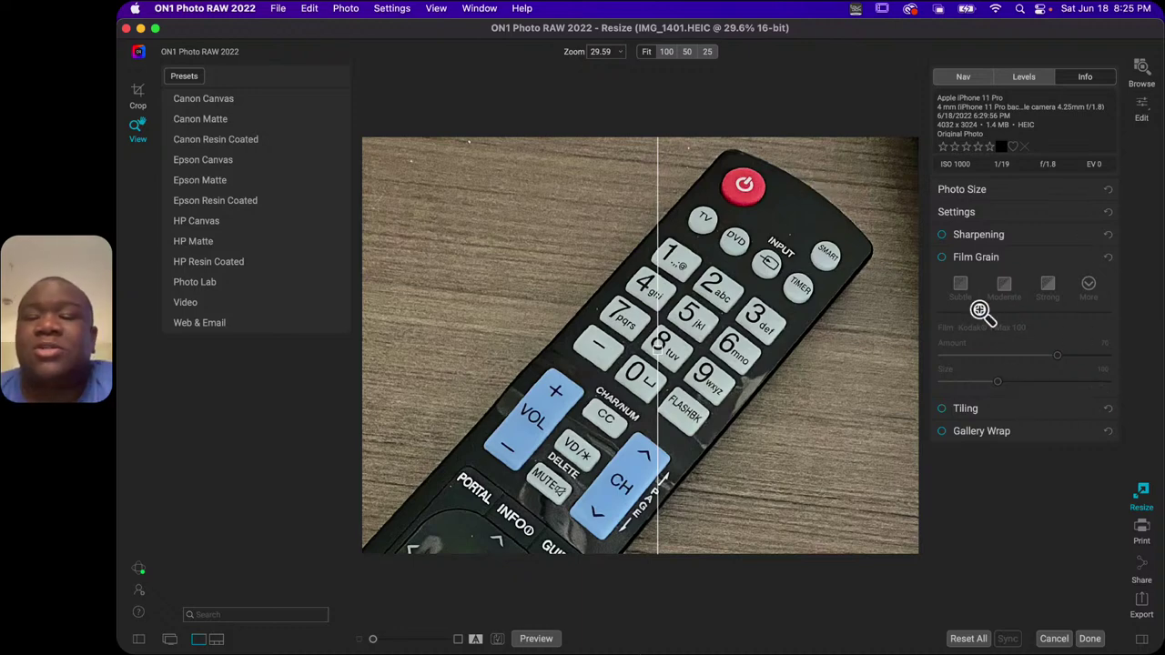
left_click(1019, 261)
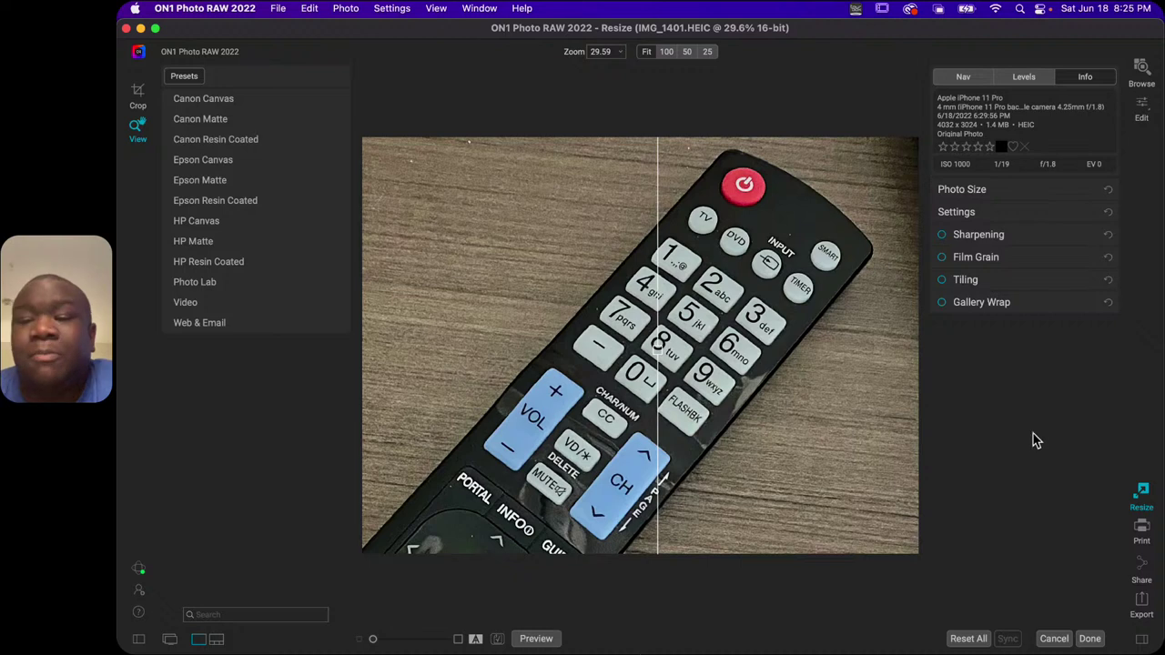
Enable Tiling and check the available units for the tile overlap and width, keeping inches.
left_click(998, 284)
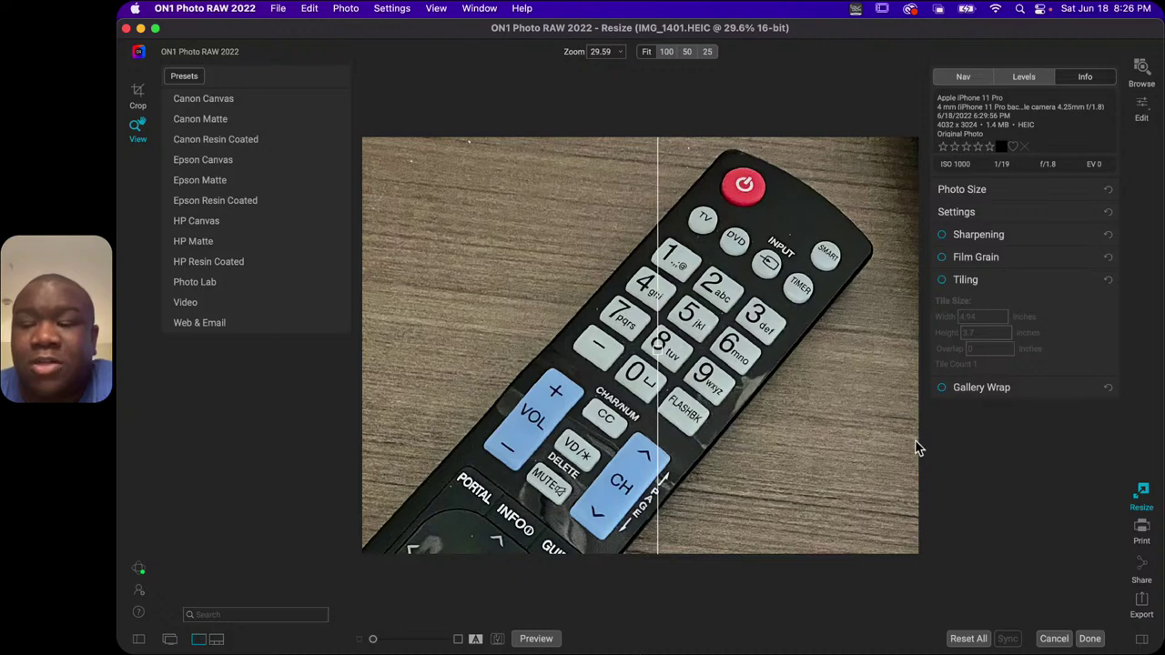
left_click(942, 279)
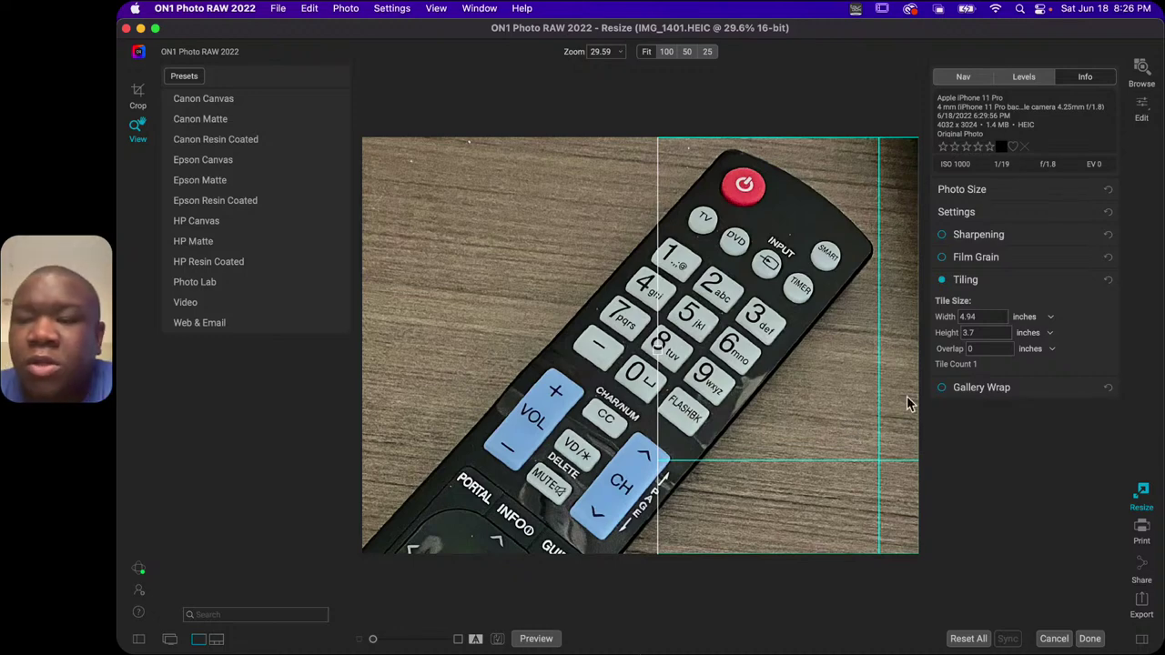
left_click(1034, 351)
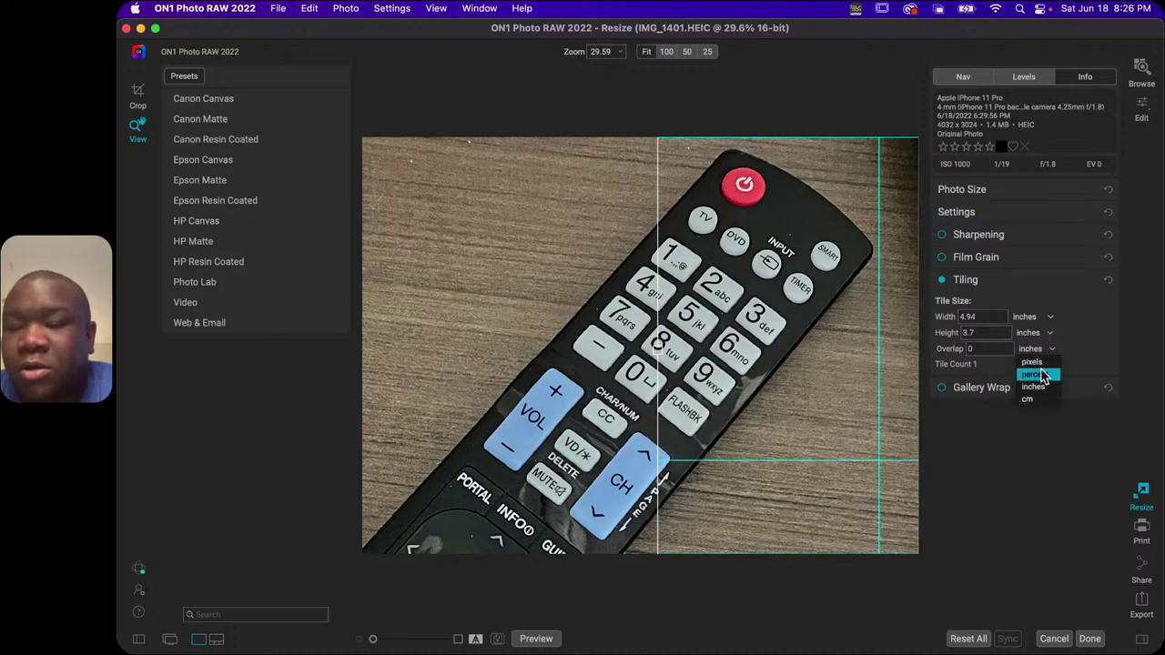
left_click(1038, 387)
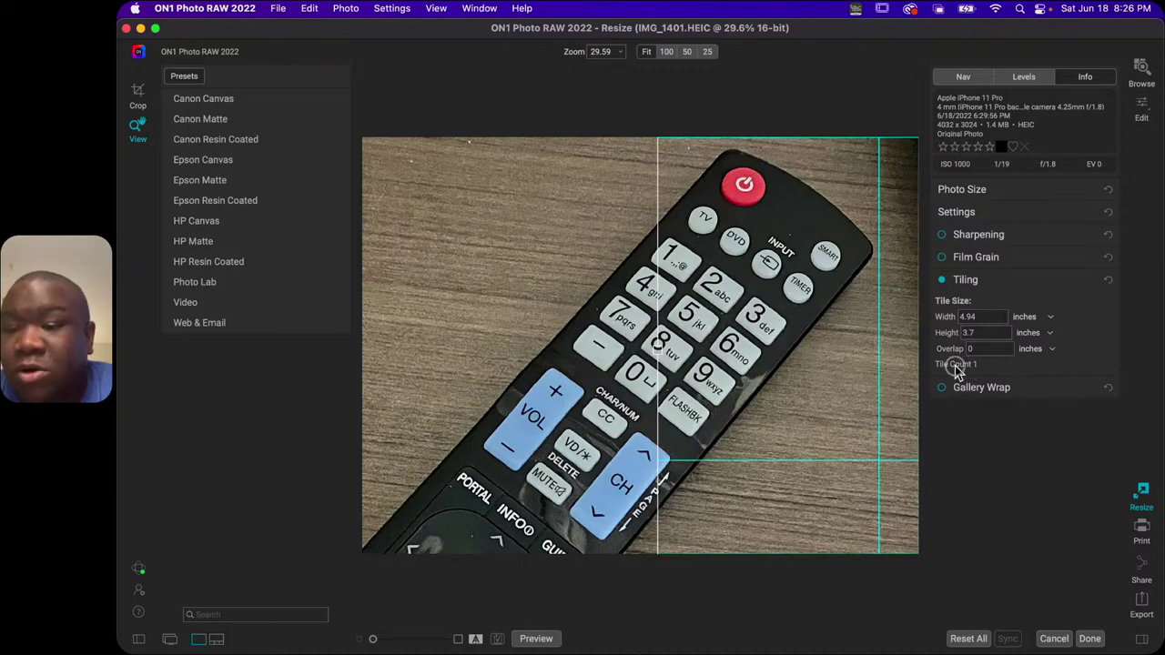
left_click(1049, 320)
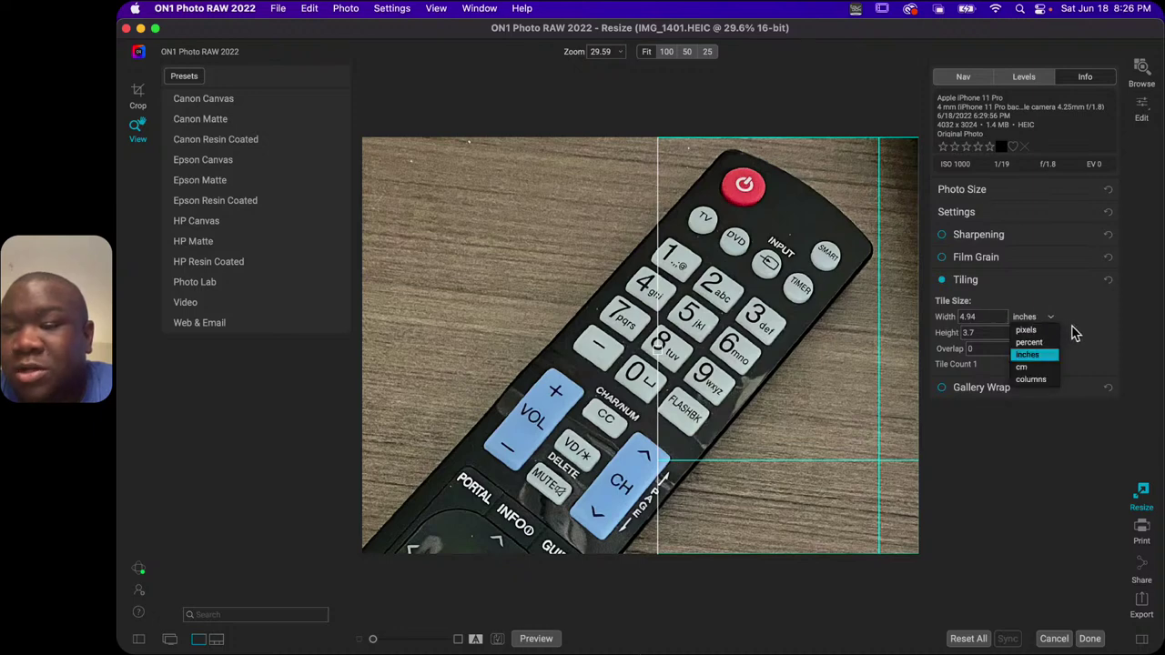
left_click(1072, 328)
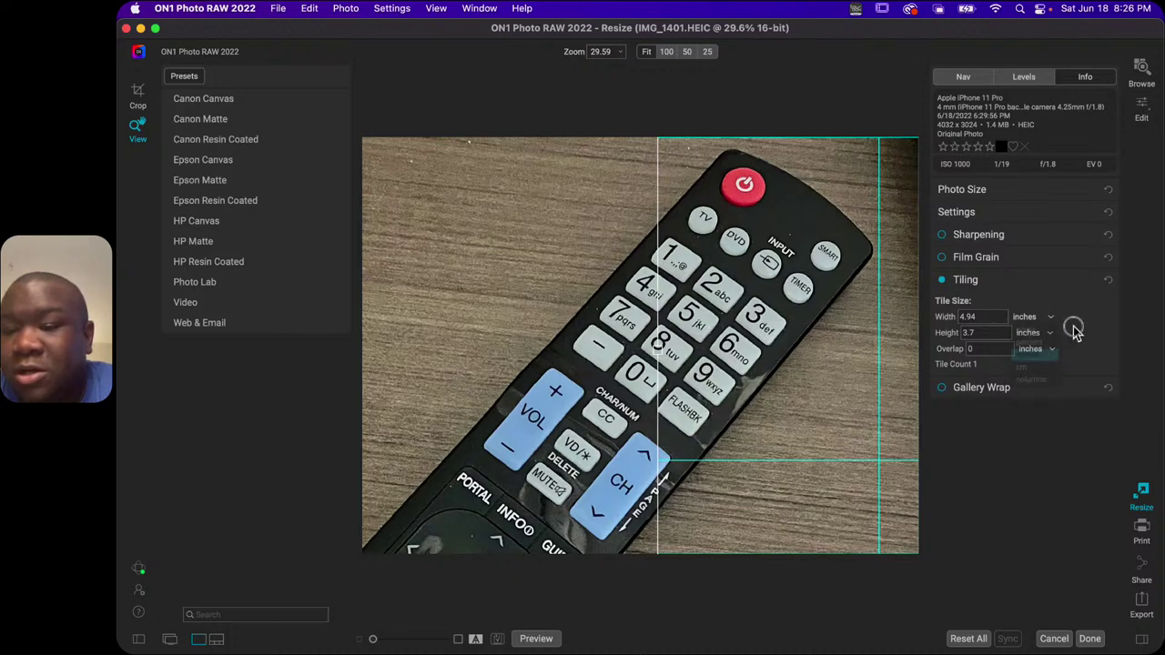
Set the tile width and height to 10 inches and turn off the split before/after view.
double_click(971, 318)
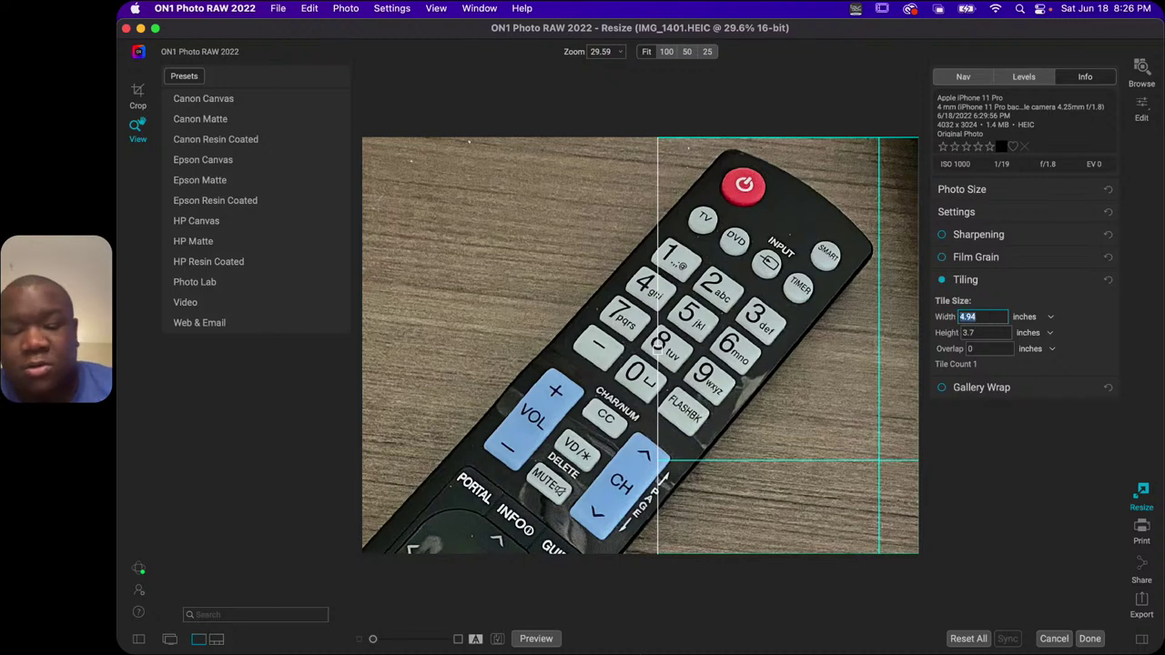
type("10")
key("Return")
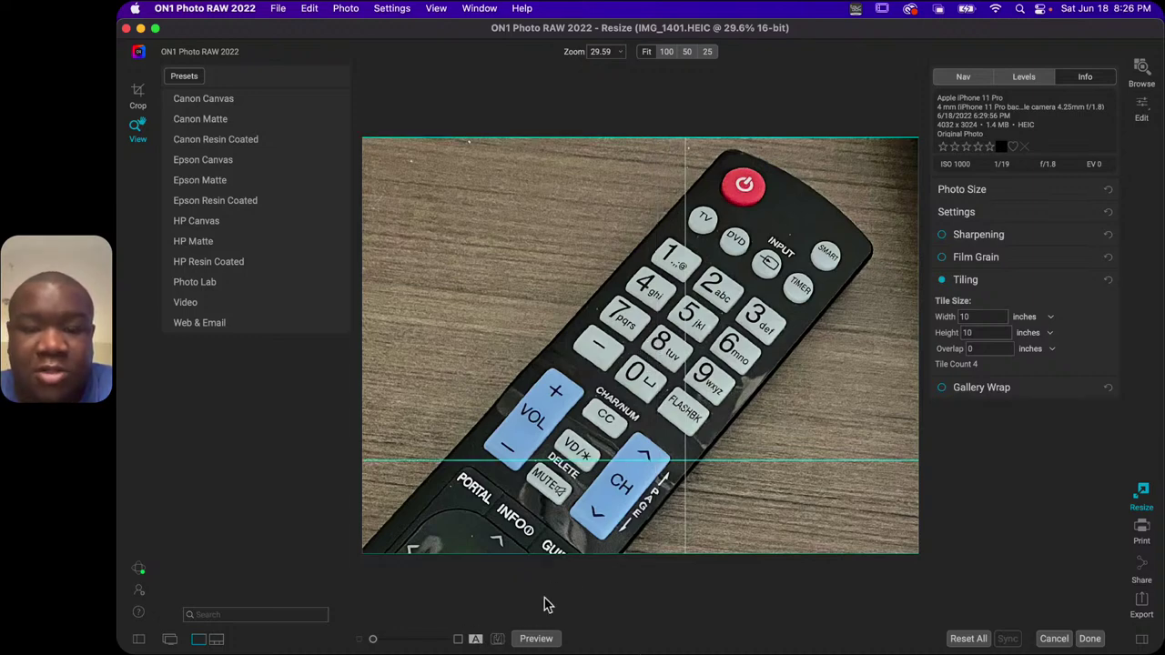
left_click(476, 639)
left_click(475, 640)
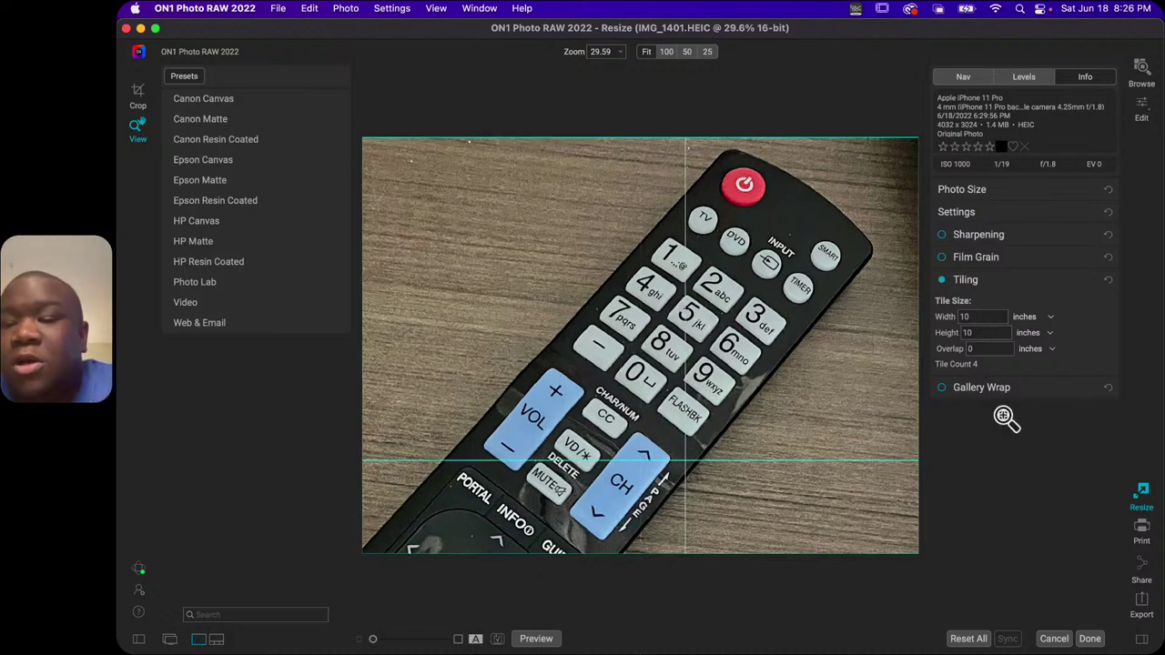
Look through the overlap units and set the tile overlap to pixels.
left_click(995, 351)
left_click(1037, 349)
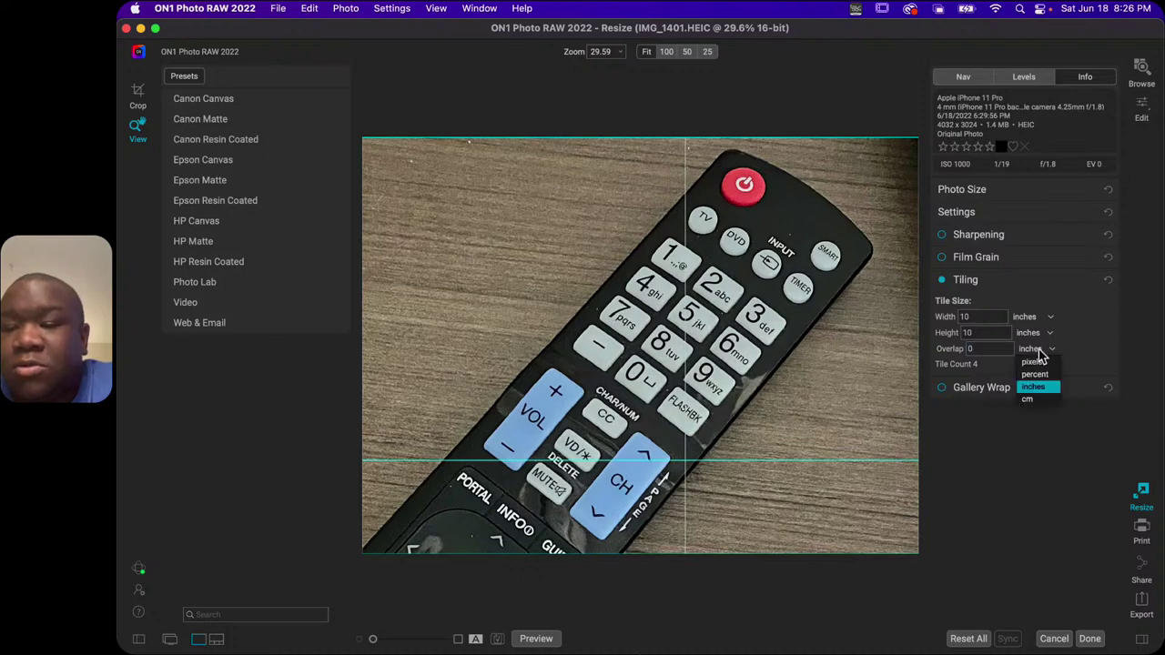
left_click(1005, 351)
left_click(1031, 355)
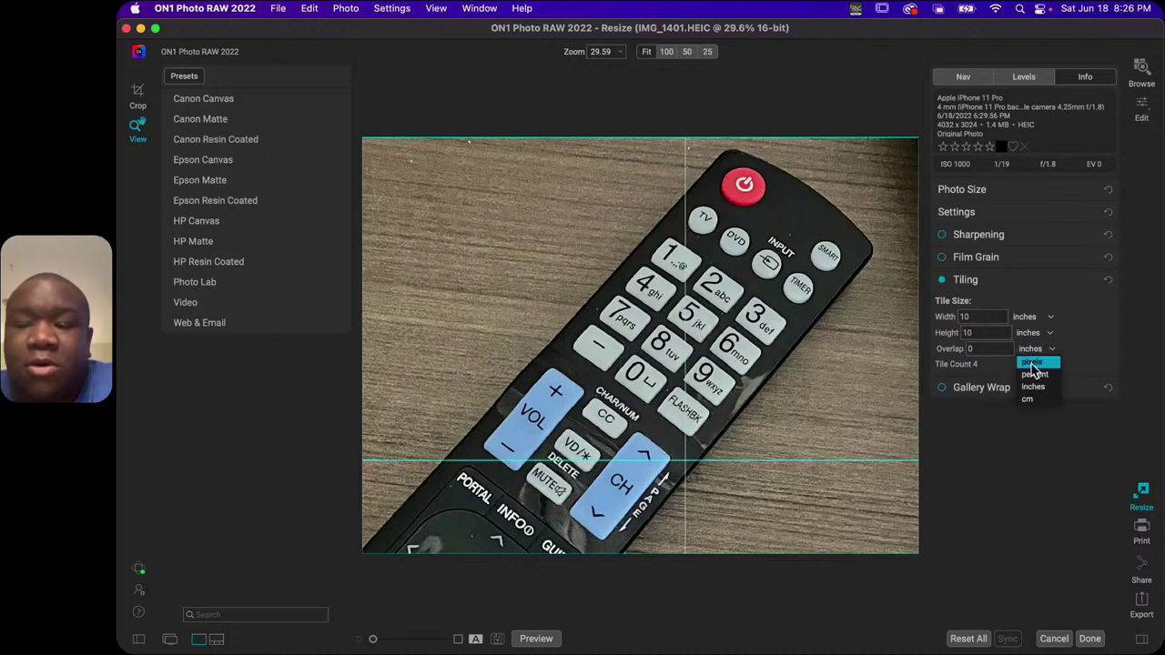
left_click(1030, 363)
left_click(1032, 354)
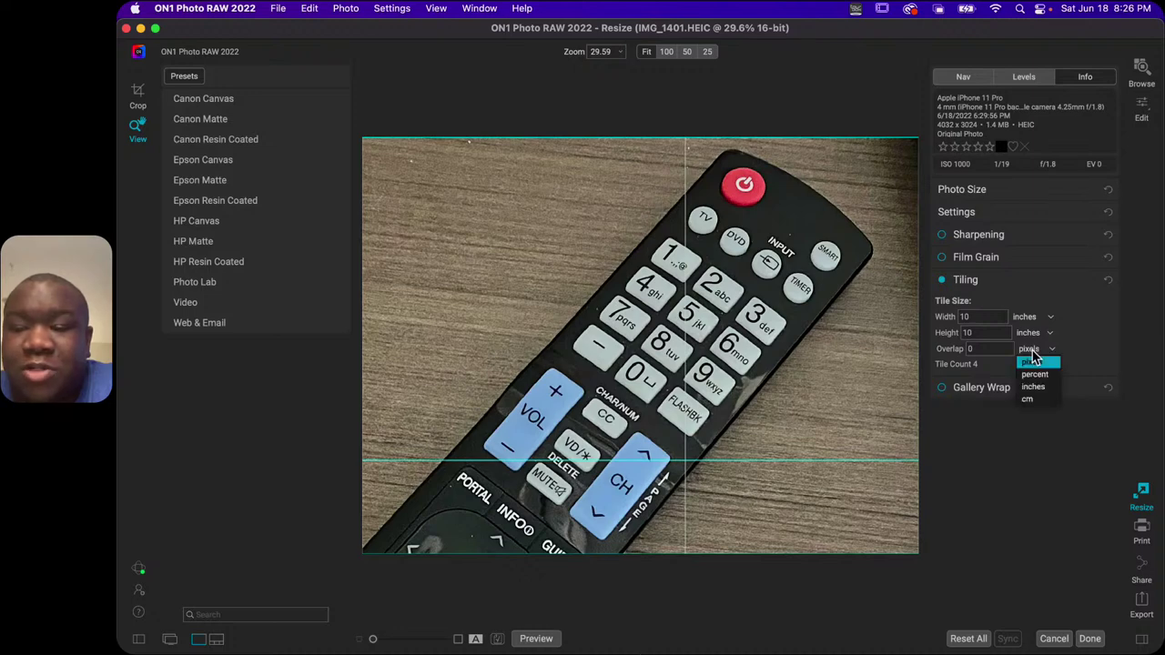
left_click(1081, 348)
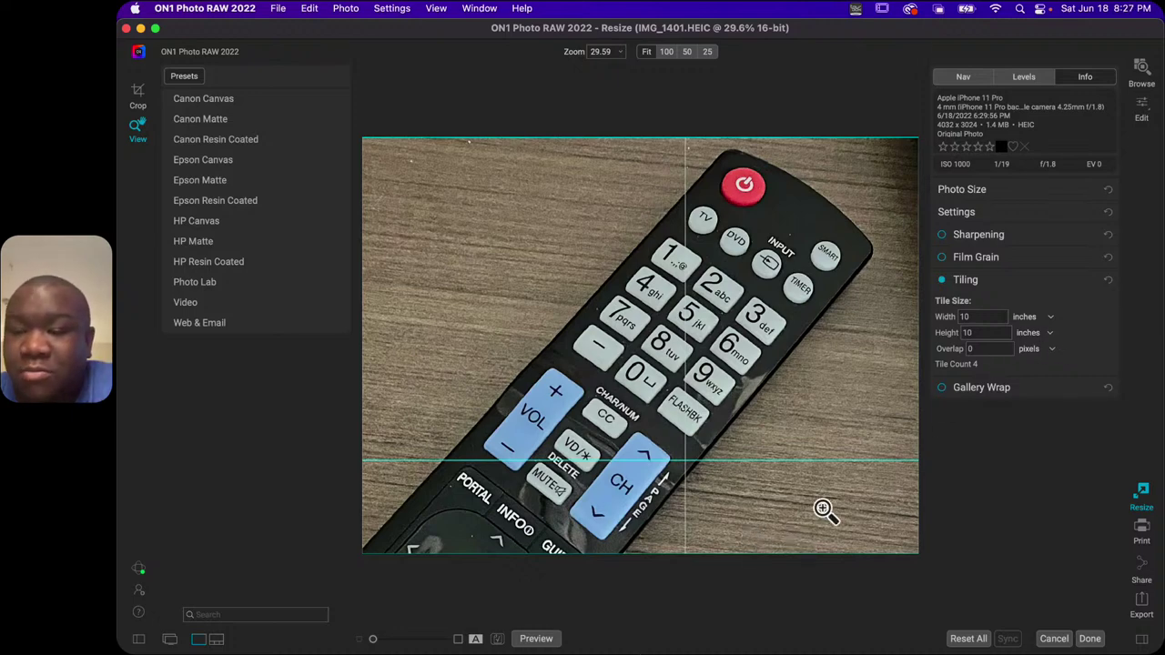
Clear the tile height, turn Tiling off, and collapse its settings.
left_click(947, 333)
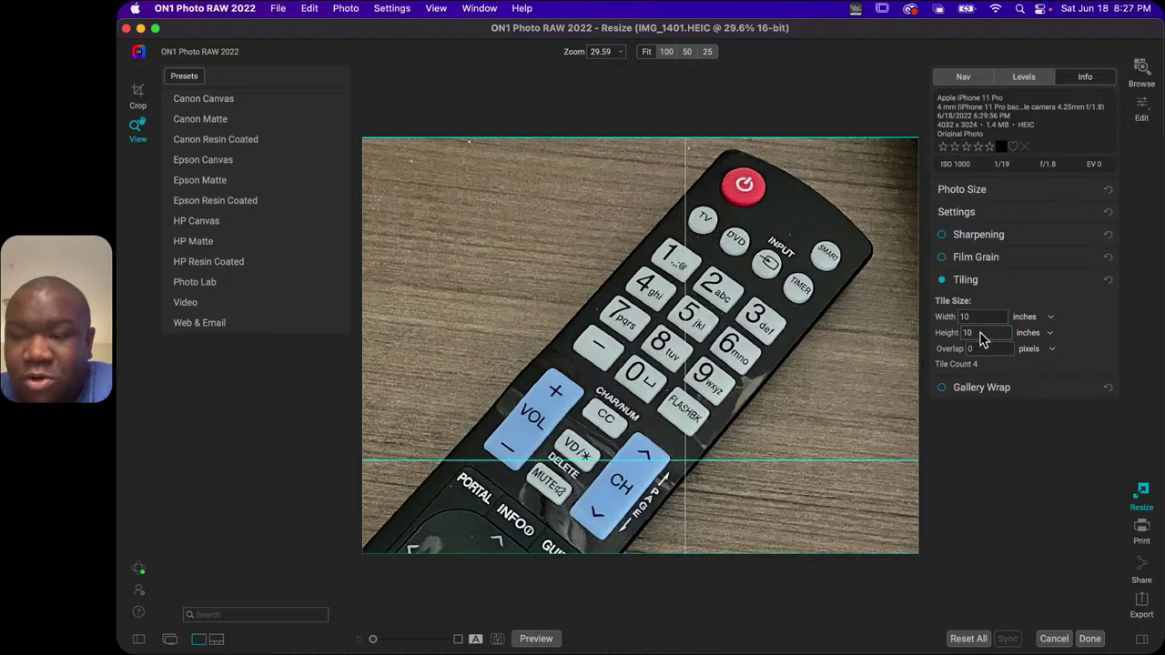
left_click(983, 332)
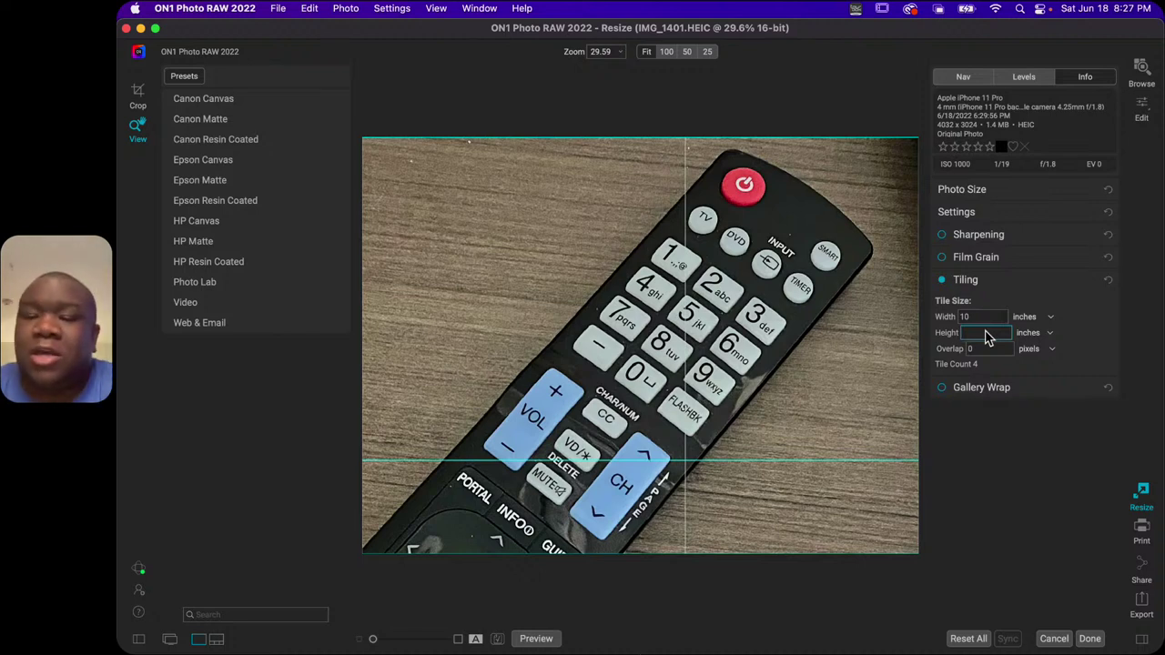
left_click(942, 281)
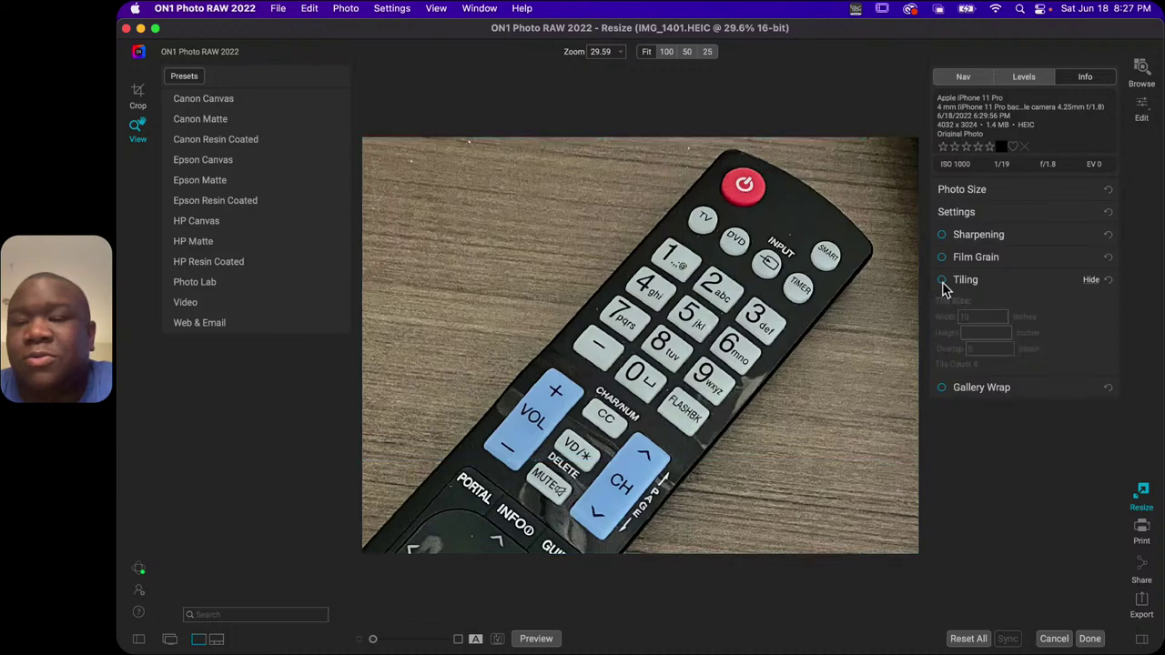
left_click(1014, 282)
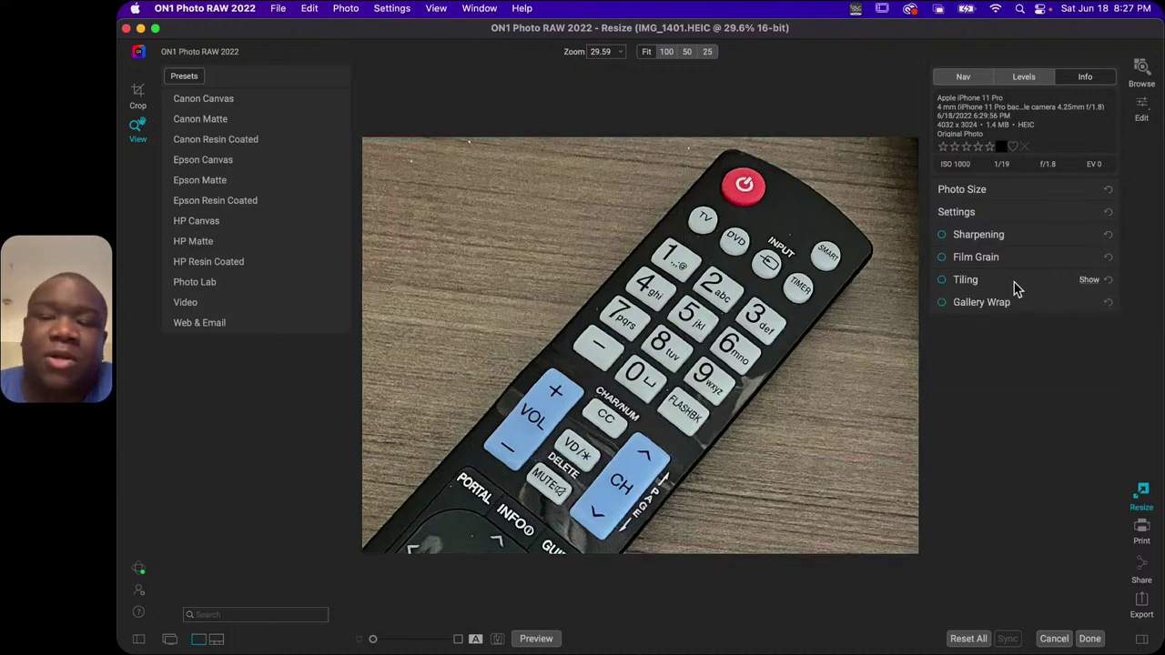
Enable Gallery Wrap with a 1-inch thickness, and try a black wrap overlay at 76 opacity before returning it to 0.
left_click(942, 304)
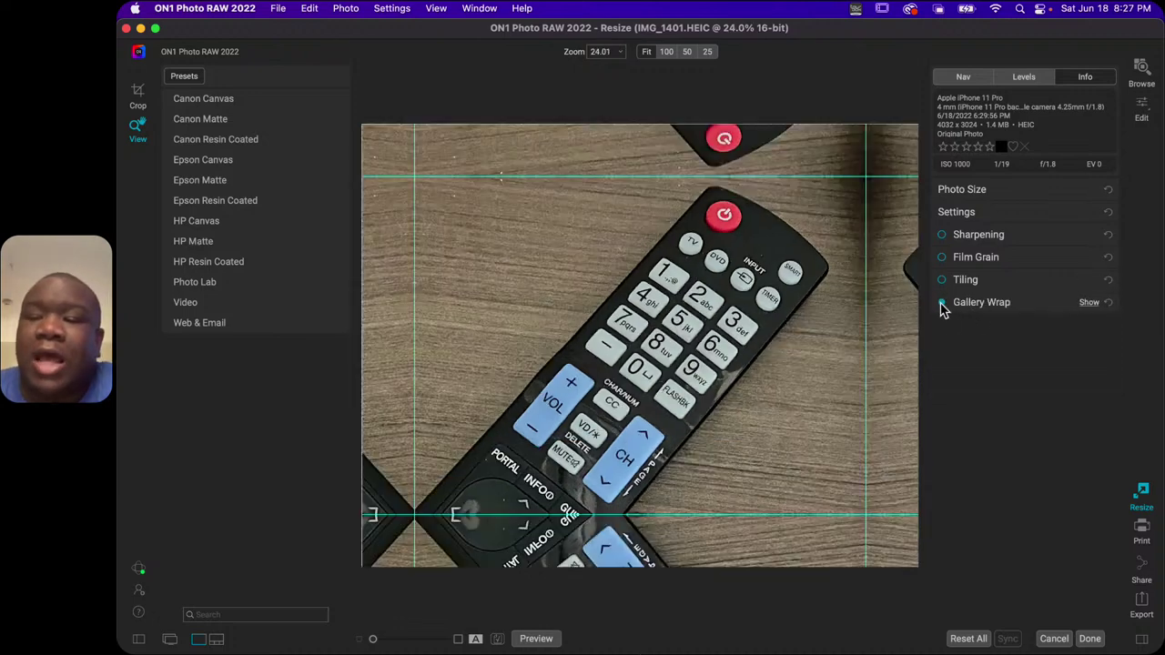
left_click(994, 311)
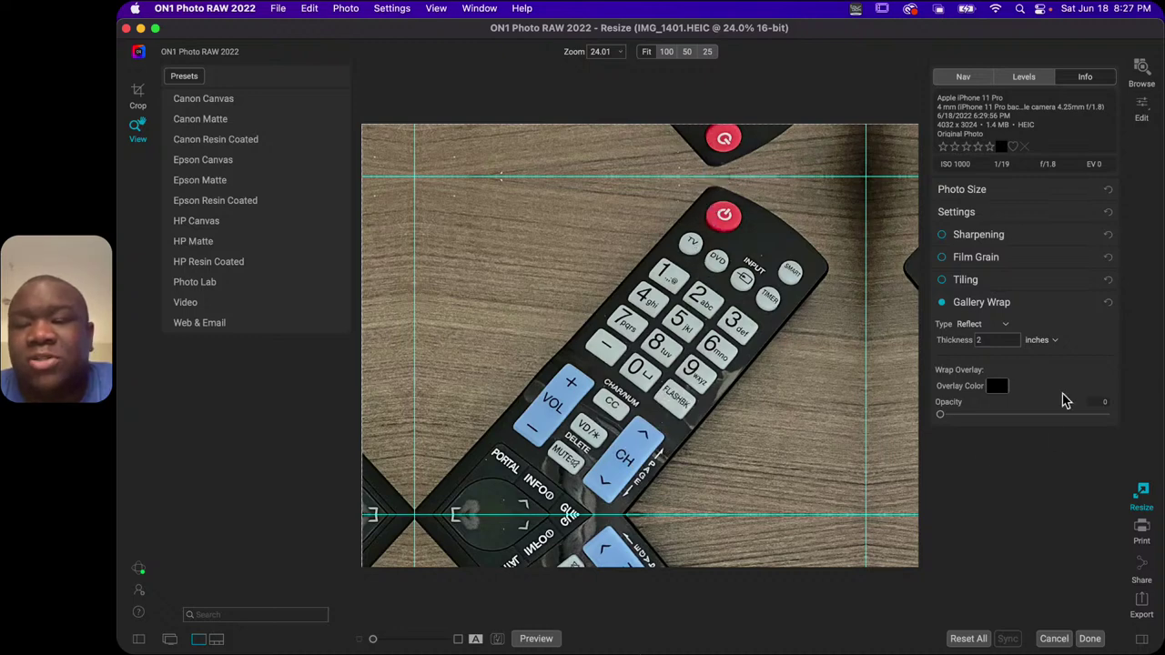
left_click(1038, 340)
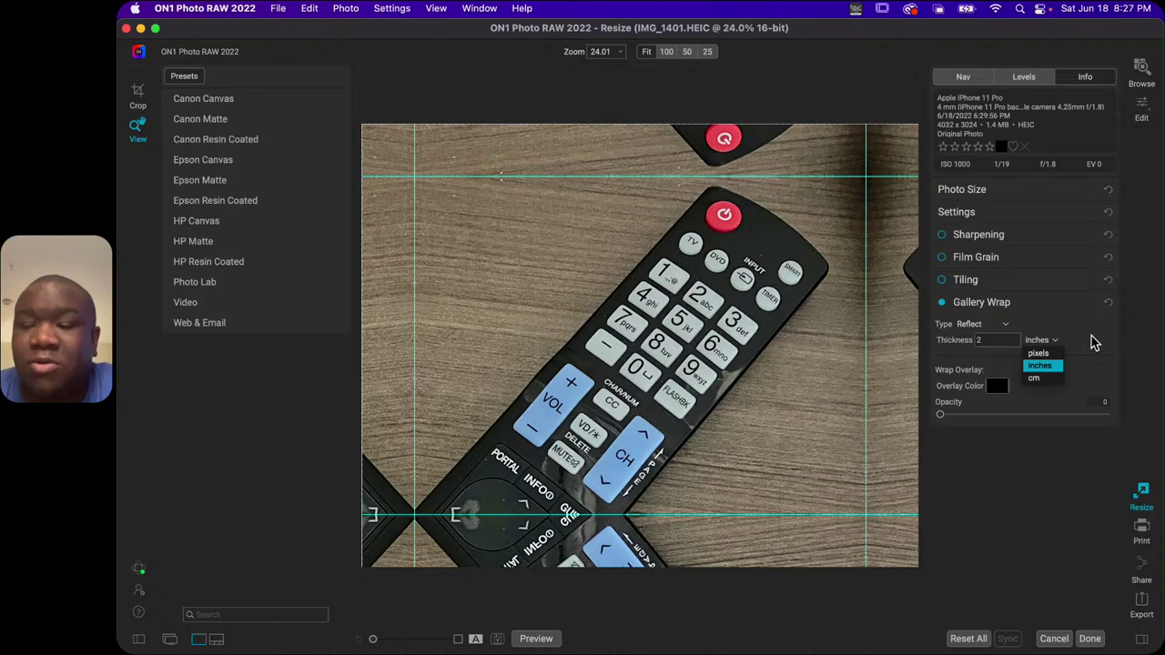
left_click(982, 364)
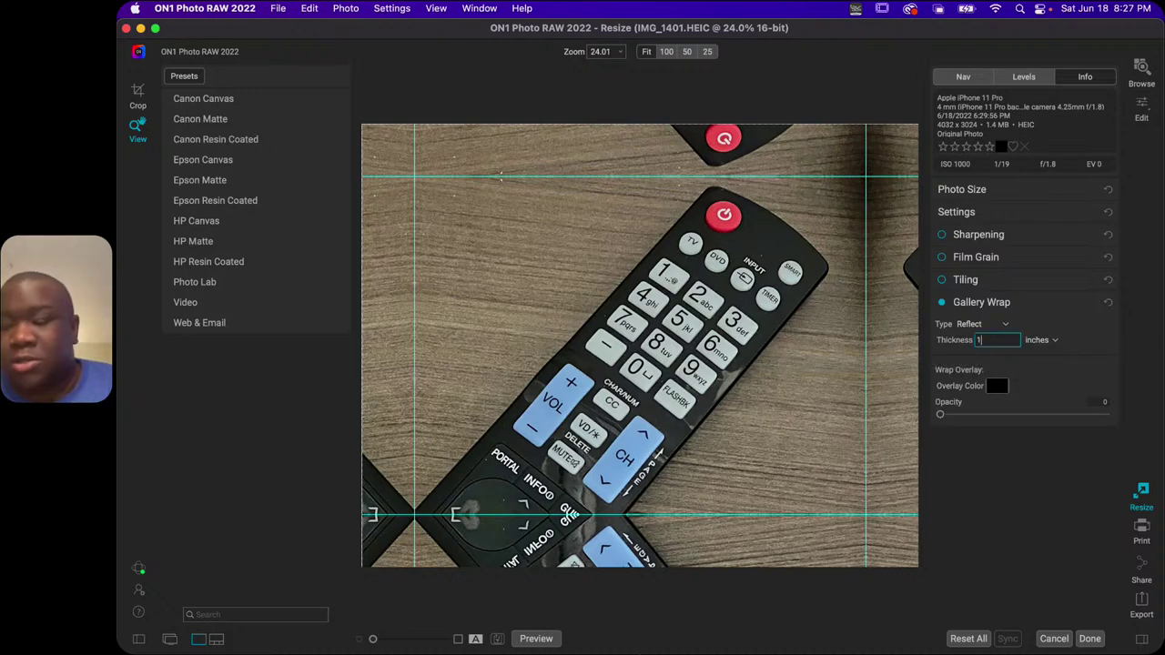
type("1")
key("Return")
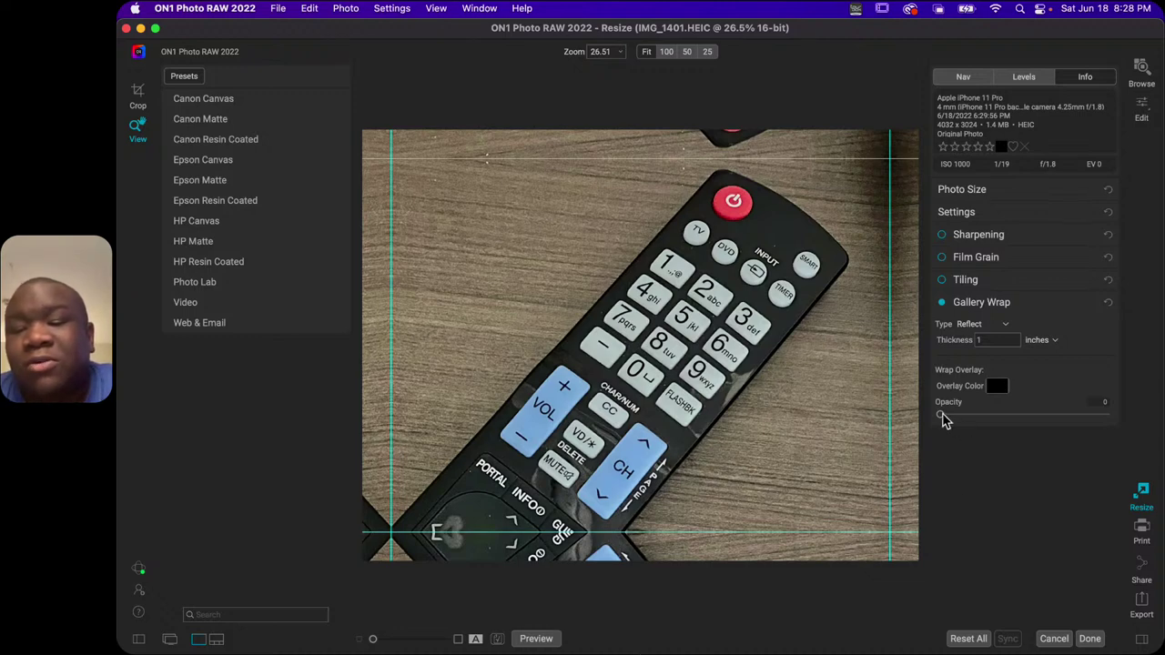
left_click_drag(942, 416, 1066, 425)
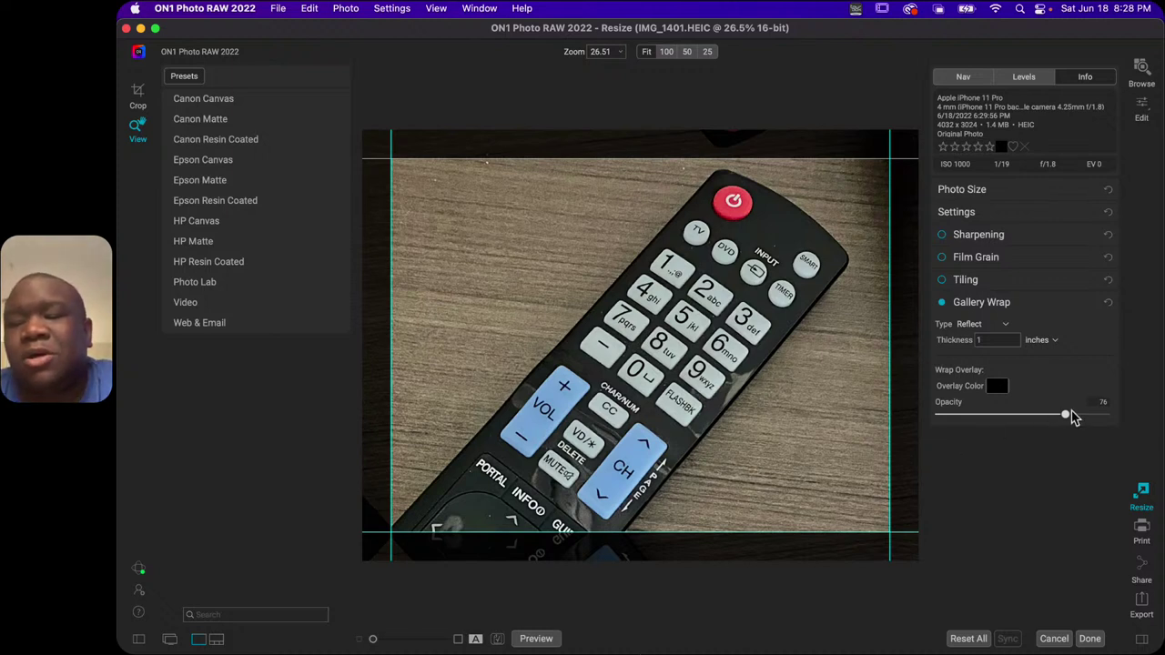
left_click_drag(1072, 416, 953, 417)
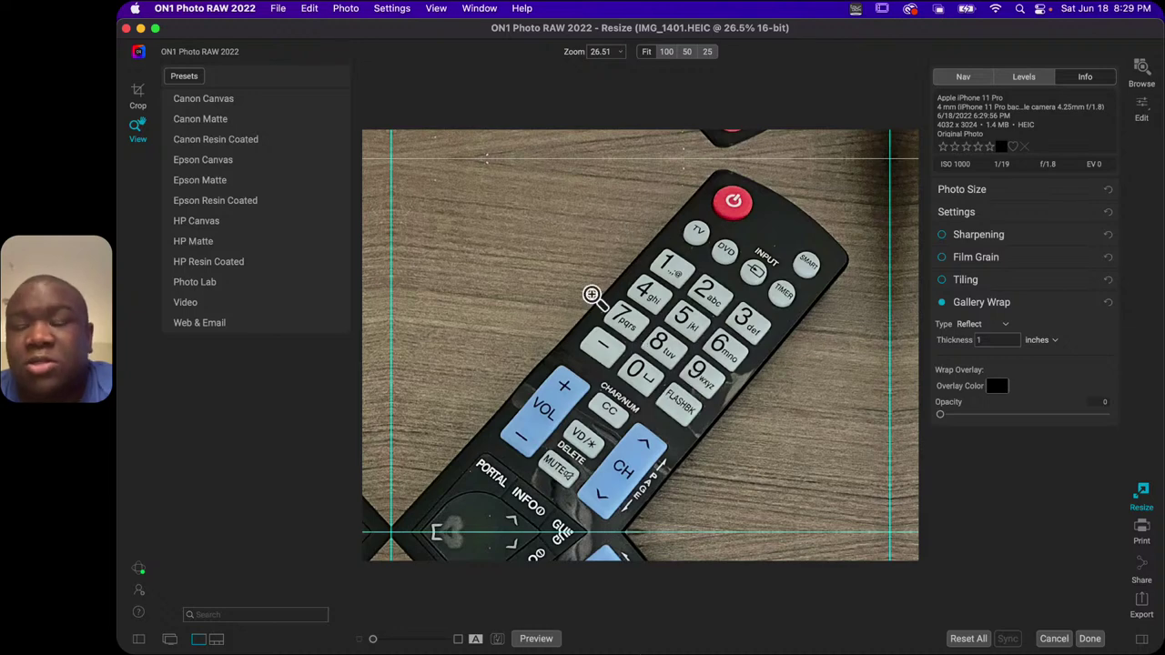
Expand the Photo Size settings and switch the resize method to Dimensions, measured in inches.
left_click(1009, 215)
left_click(990, 193)
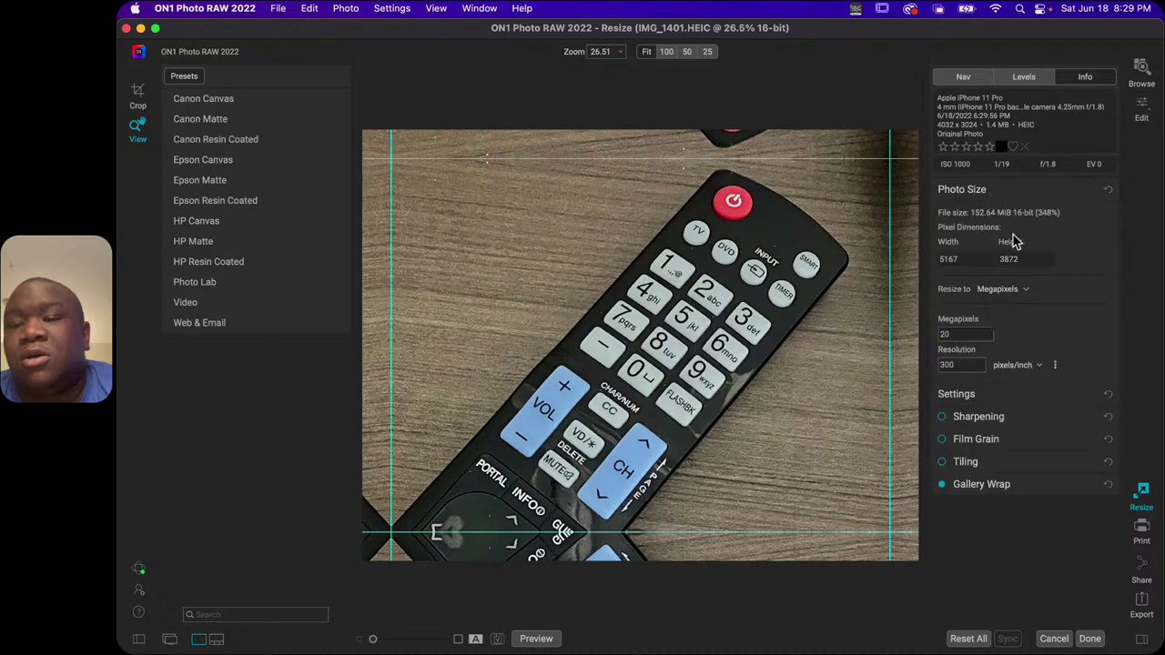
left_click(978, 344)
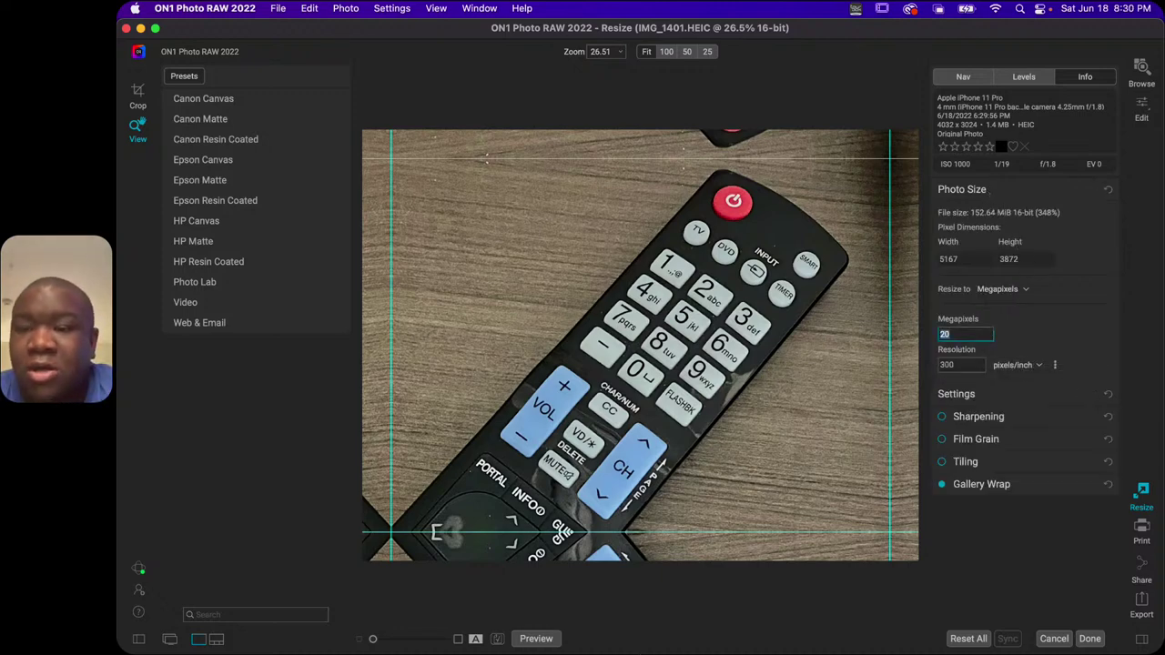
left_click(1024, 289)
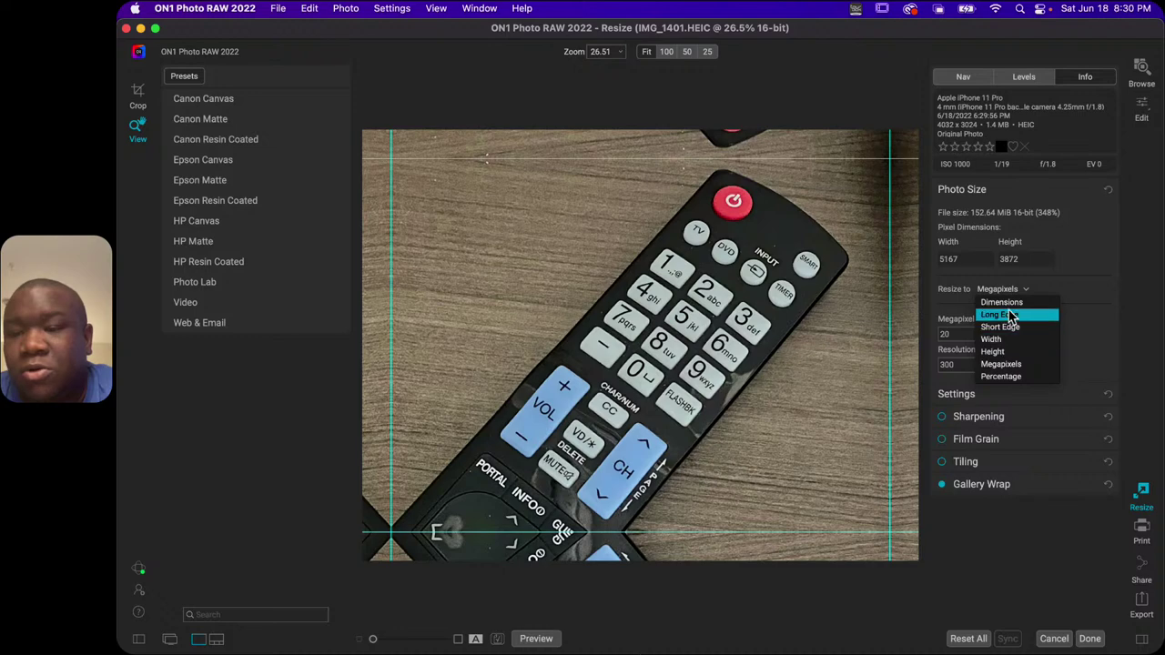
left_click(1001, 302)
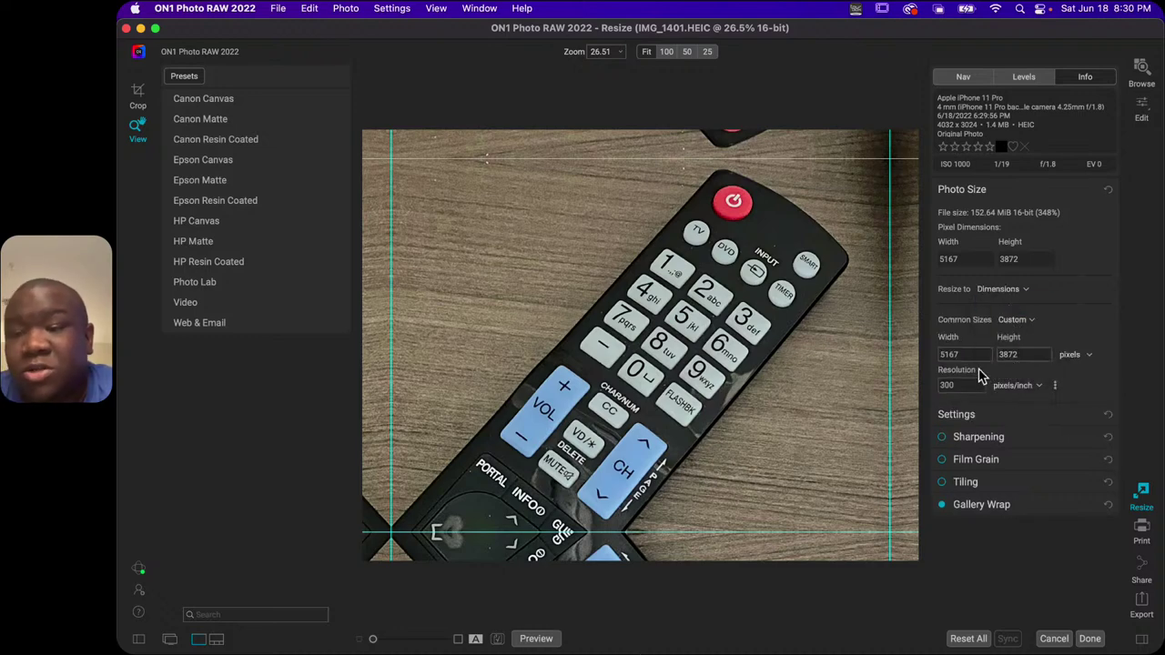
left_click(1080, 365)
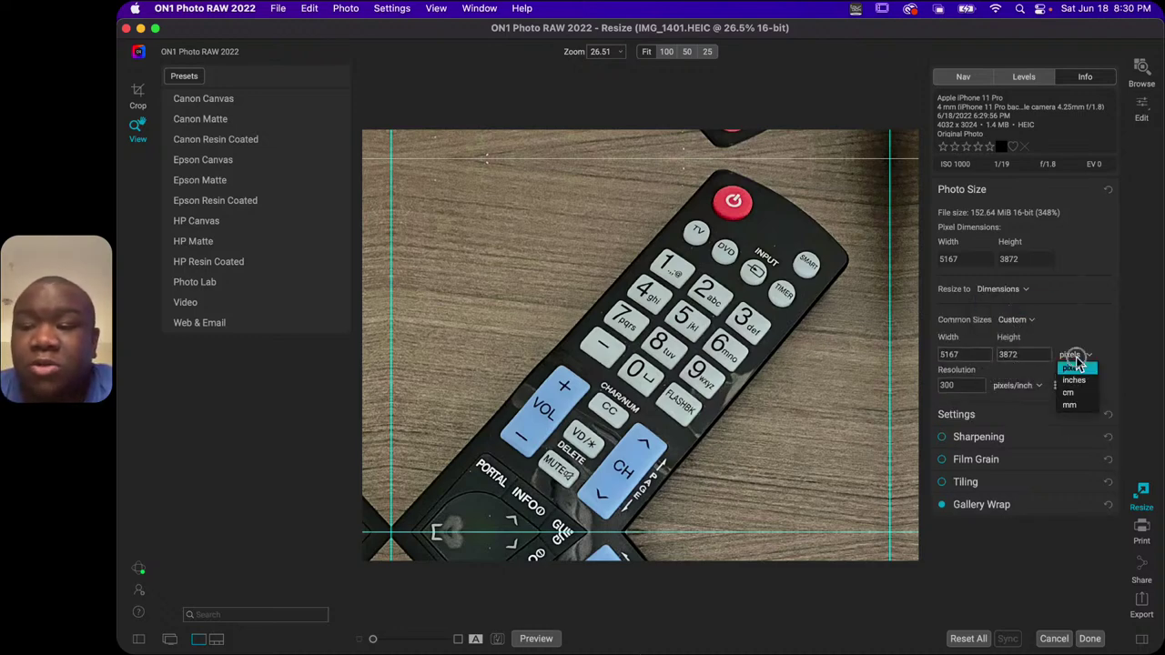
left_click(1081, 385)
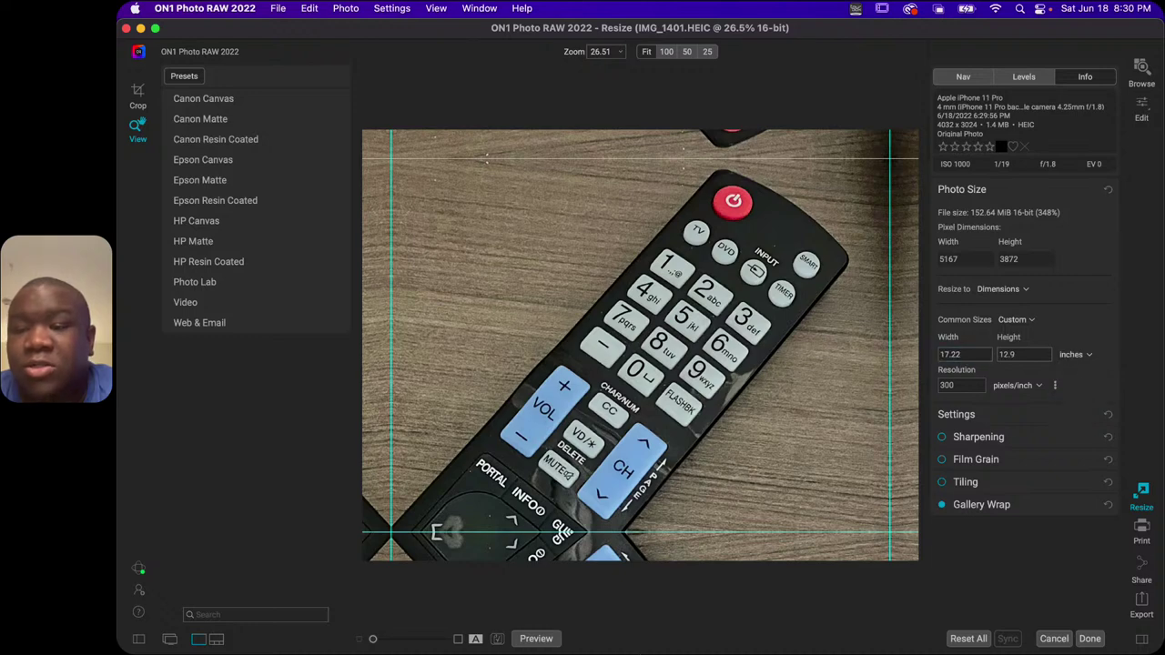
Try a width and then a height of 40 inches, and look through the resolution presets.
left_click(967, 356)
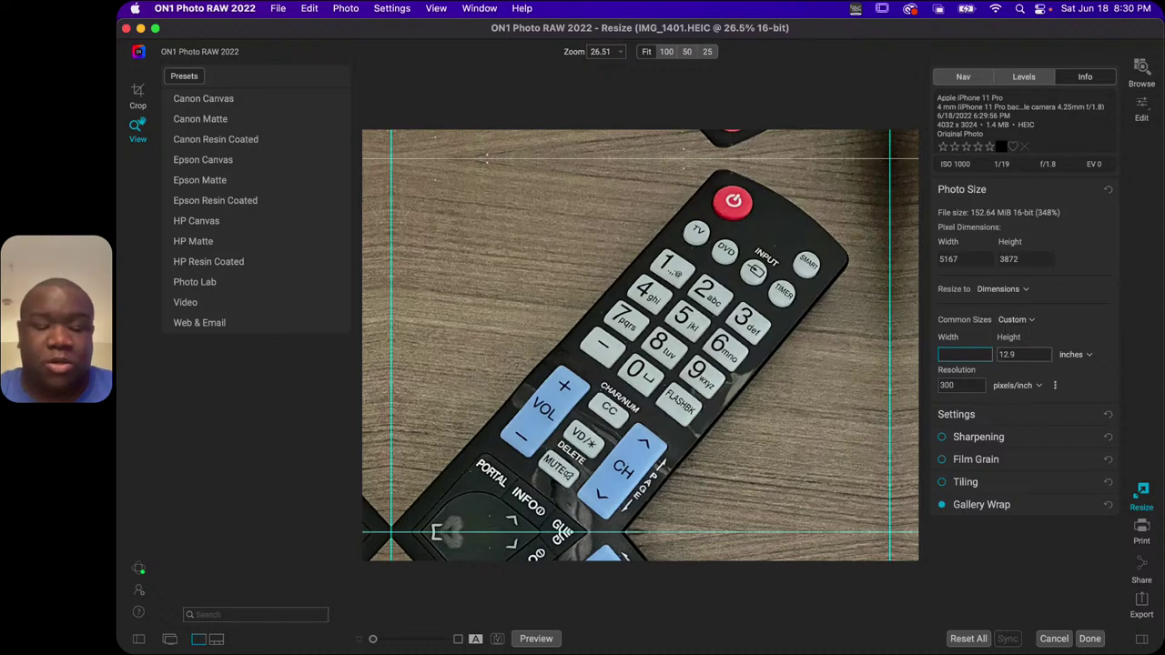
type("40")
key("Tab")
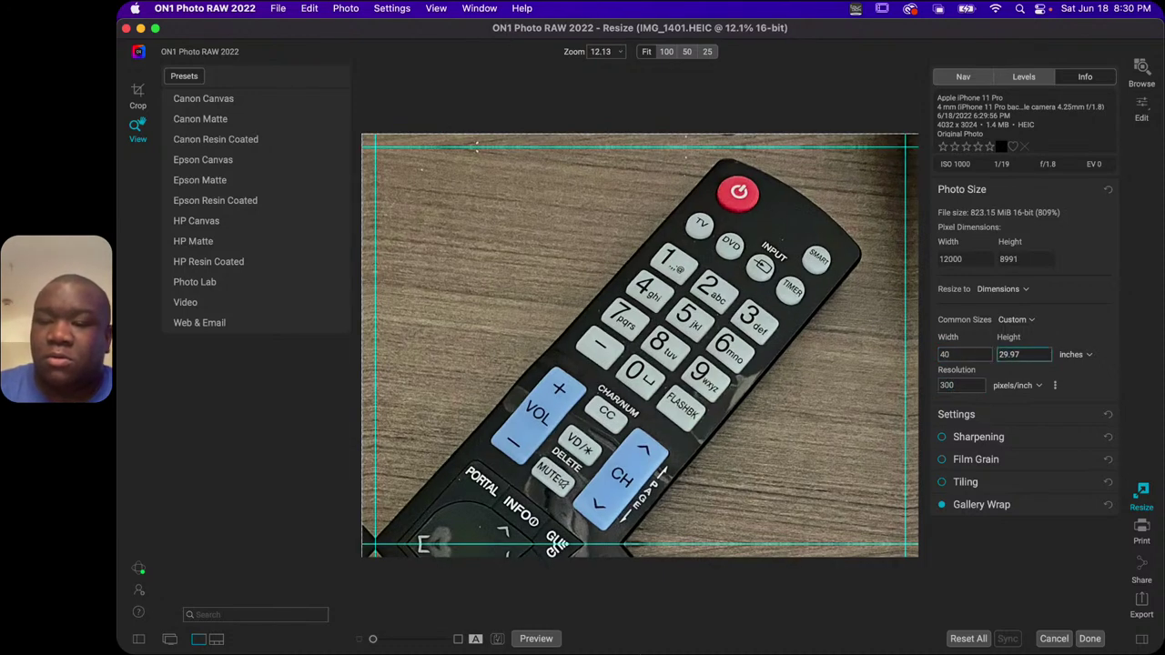
type("40")
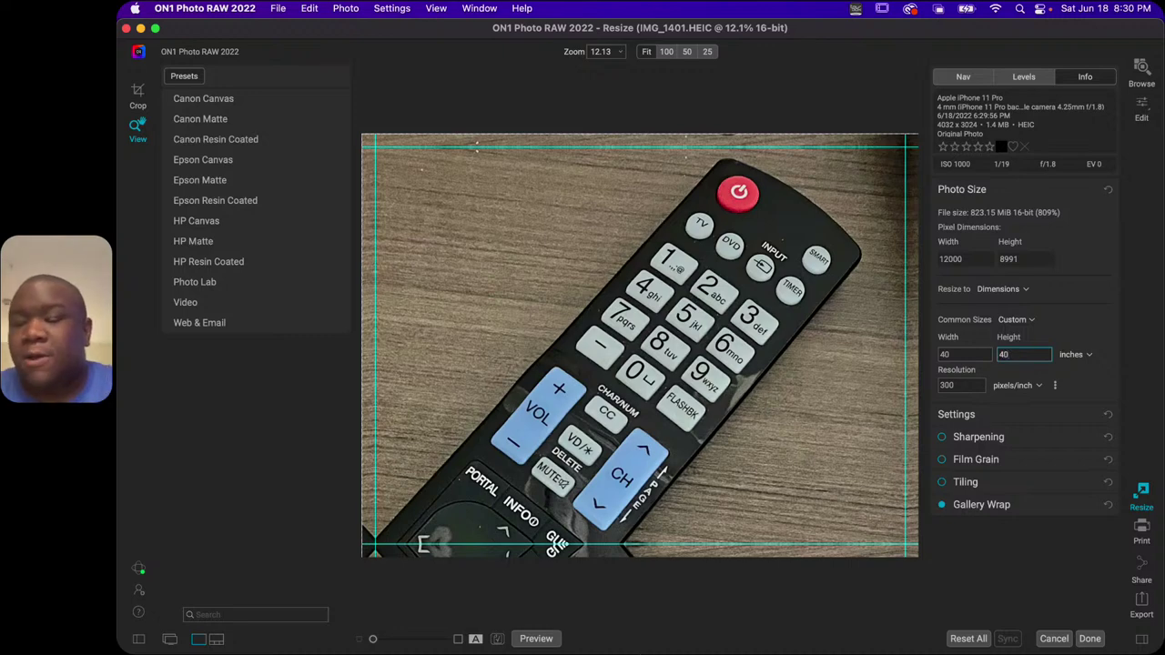
key("Return")
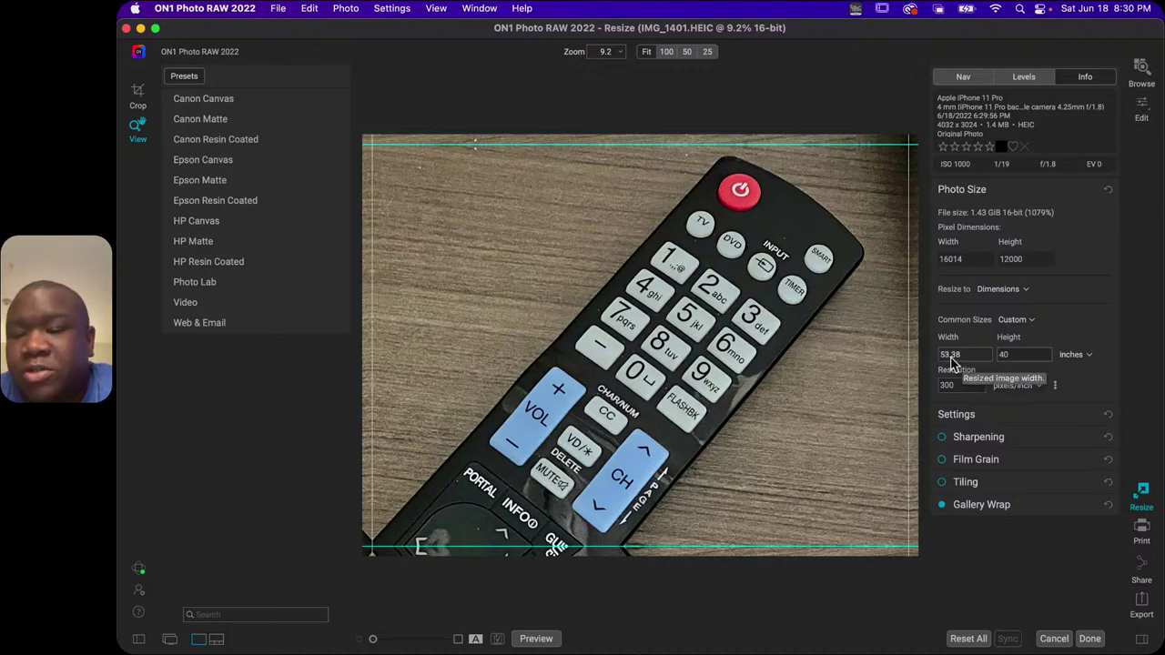
left_click(1056, 388)
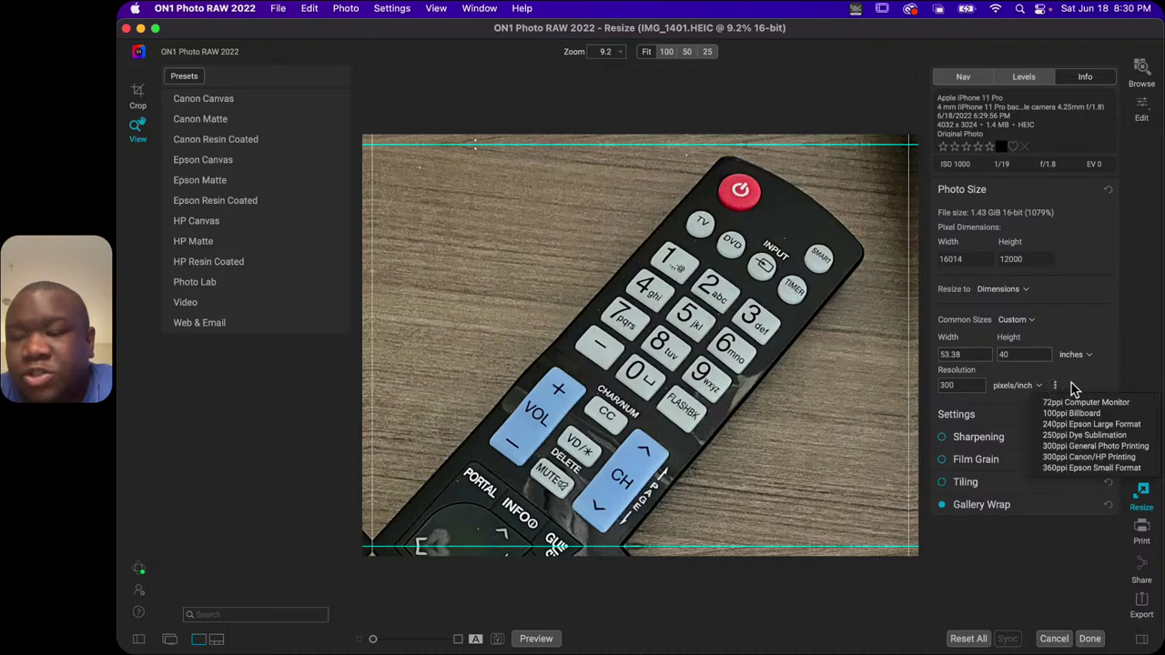
left_click(1071, 387)
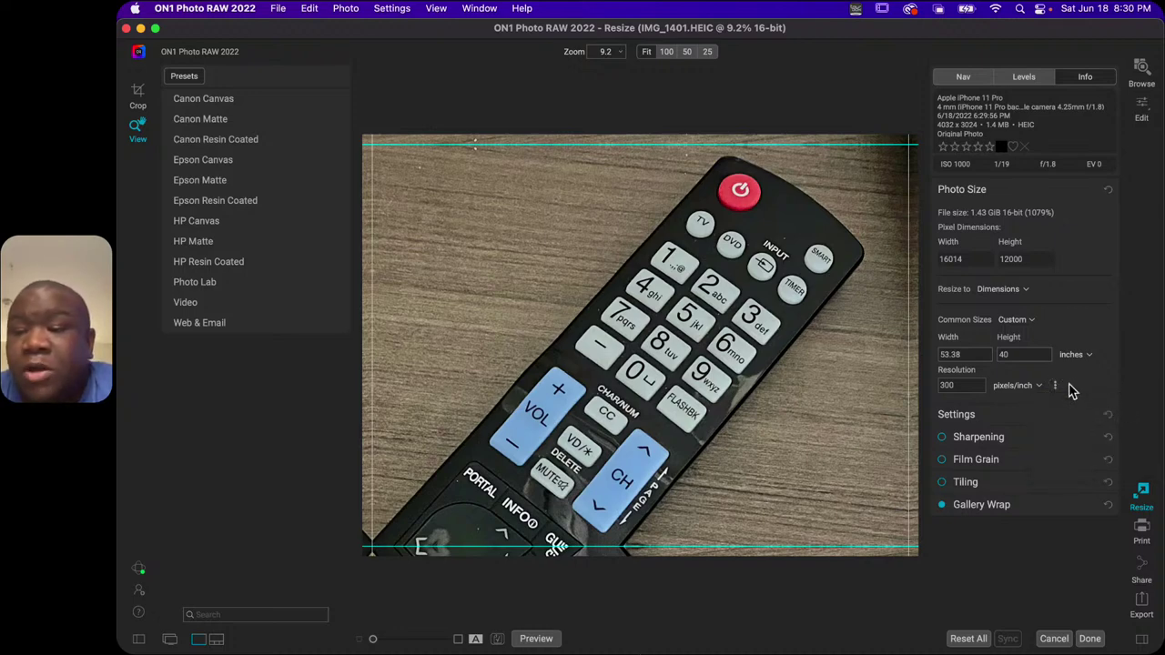
Switch the resize method back to Megapixels and set the photo to 20 megapixels.
left_click(1009, 289)
left_click(1001, 364)
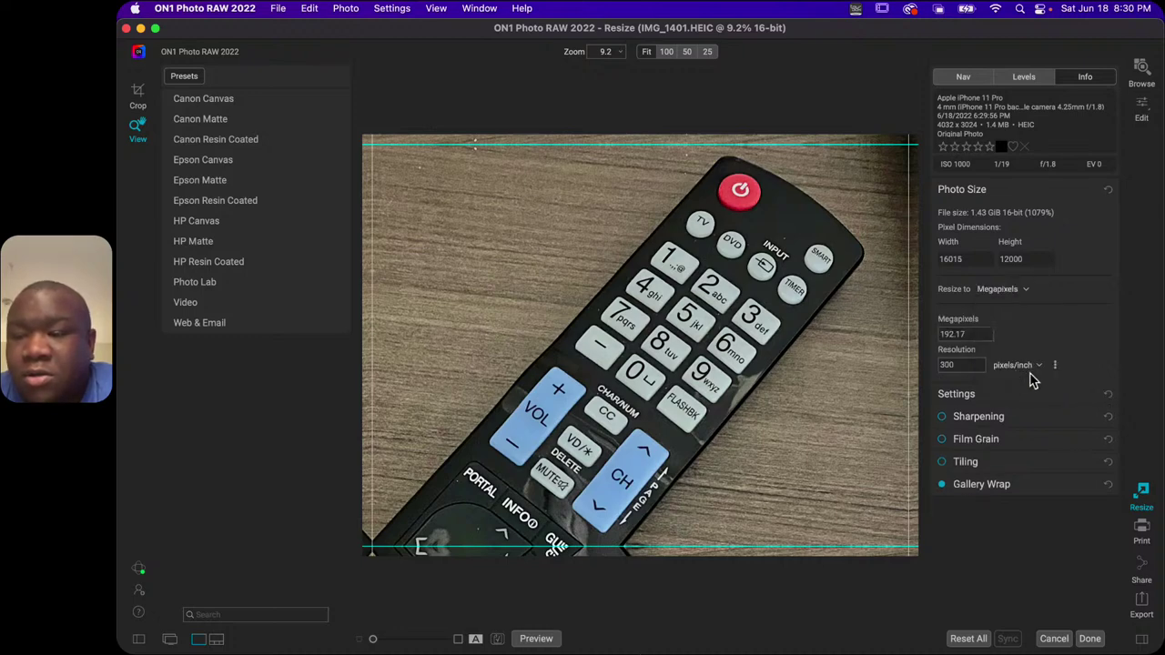
left_click(954, 337)
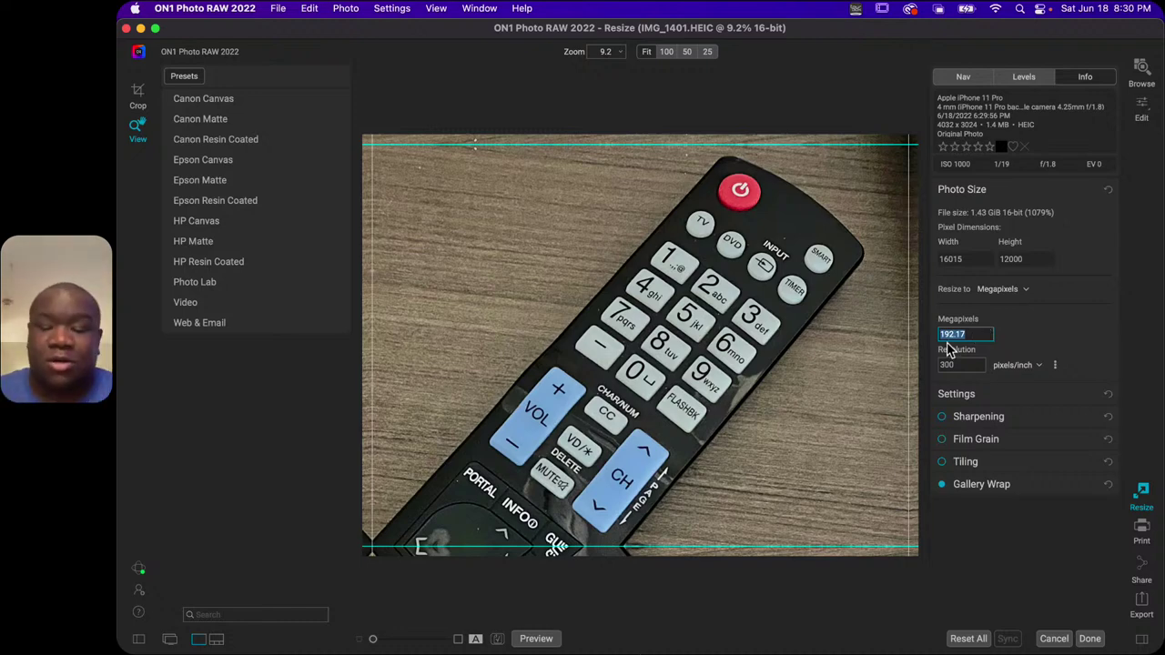
type("20")
key("Return")
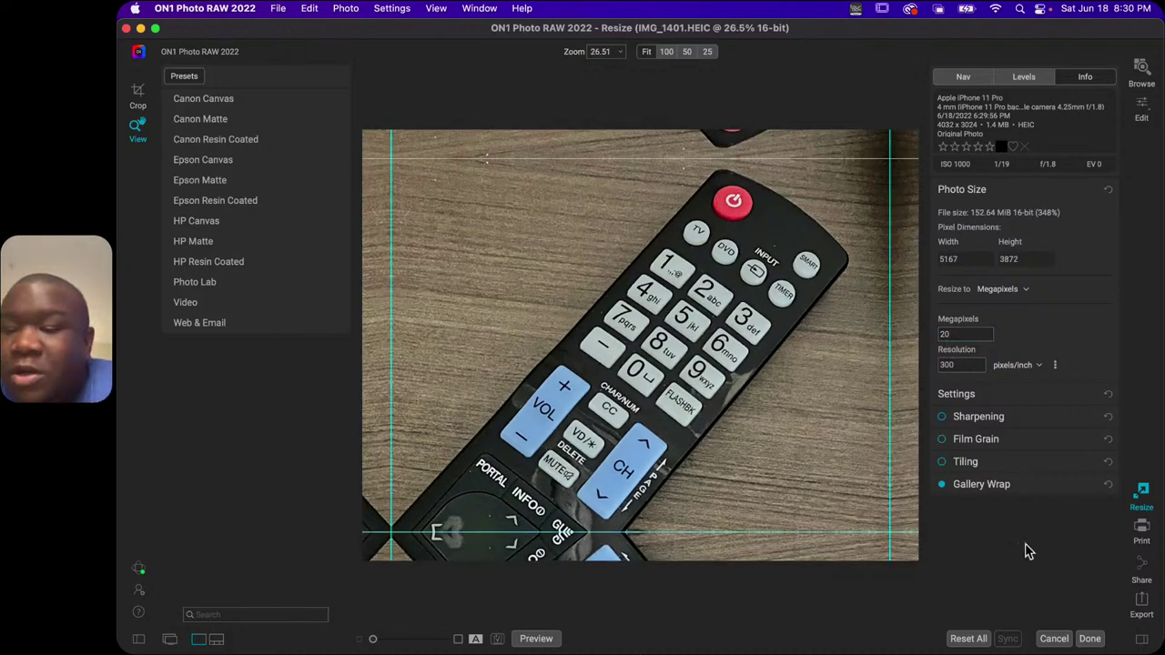
Turn off Gallery Wrap and save the resized photo as the TIFF file IMG_1401-Resize in the iPhone Photos folder.
left_click(942, 485)
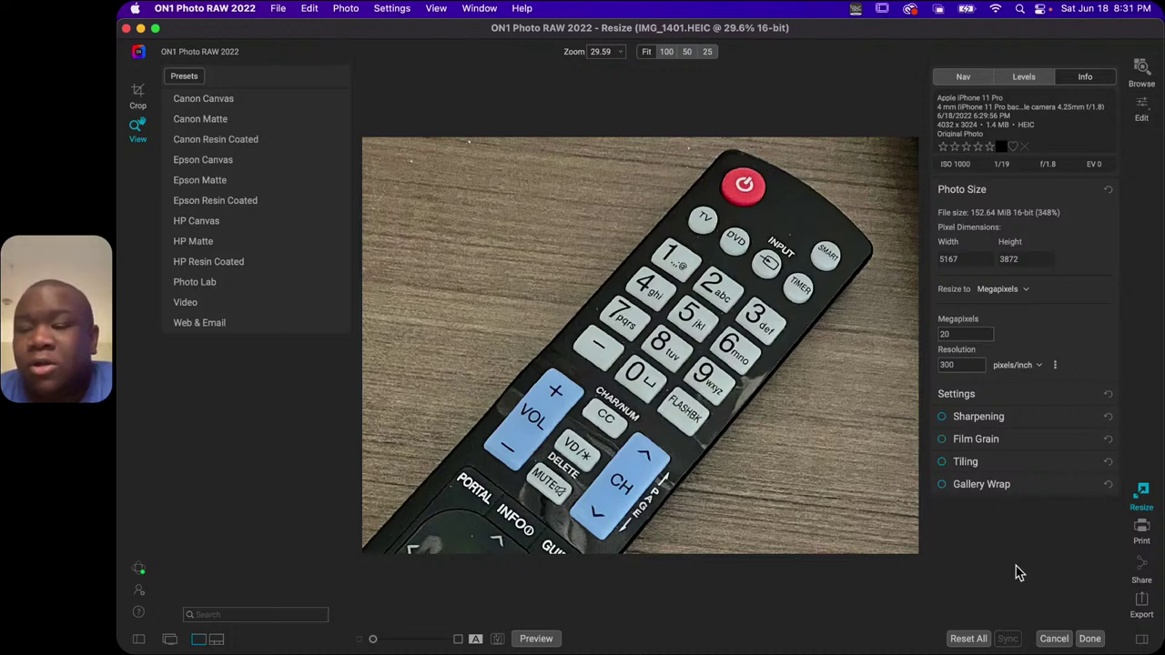
left_click(1091, 639)
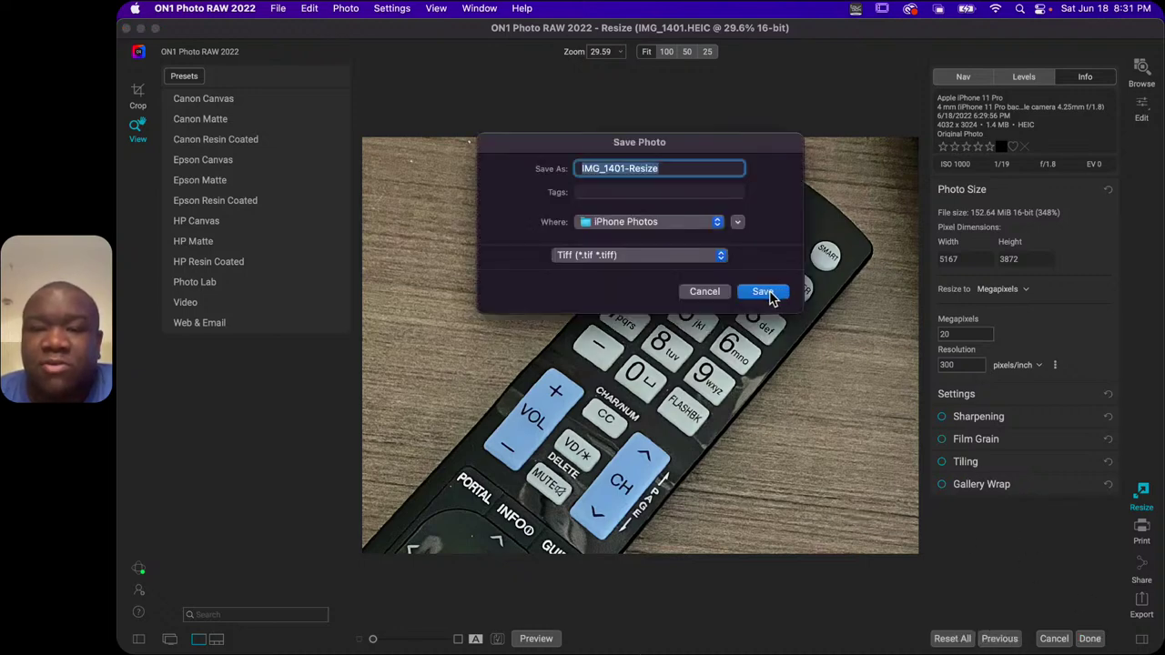
left_click(764, 292)
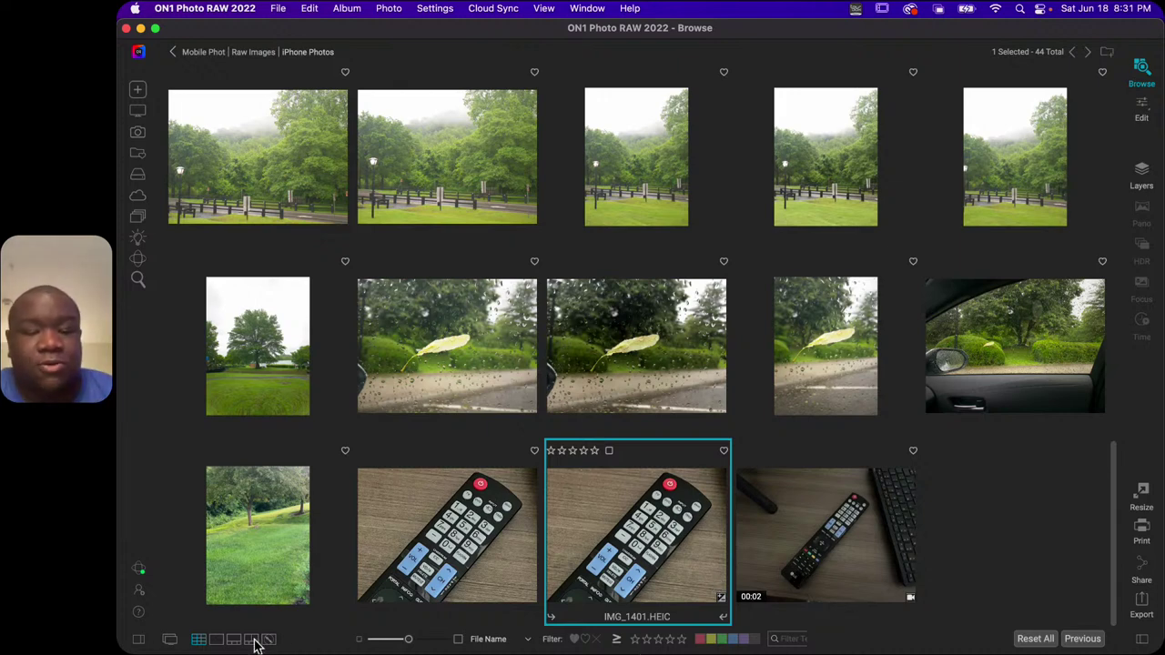
Open IMG_1401-Resize.tif and IMG_1401.HEIC side by side in the compare view and try zooming the original.
left_click(381, 608, "super")
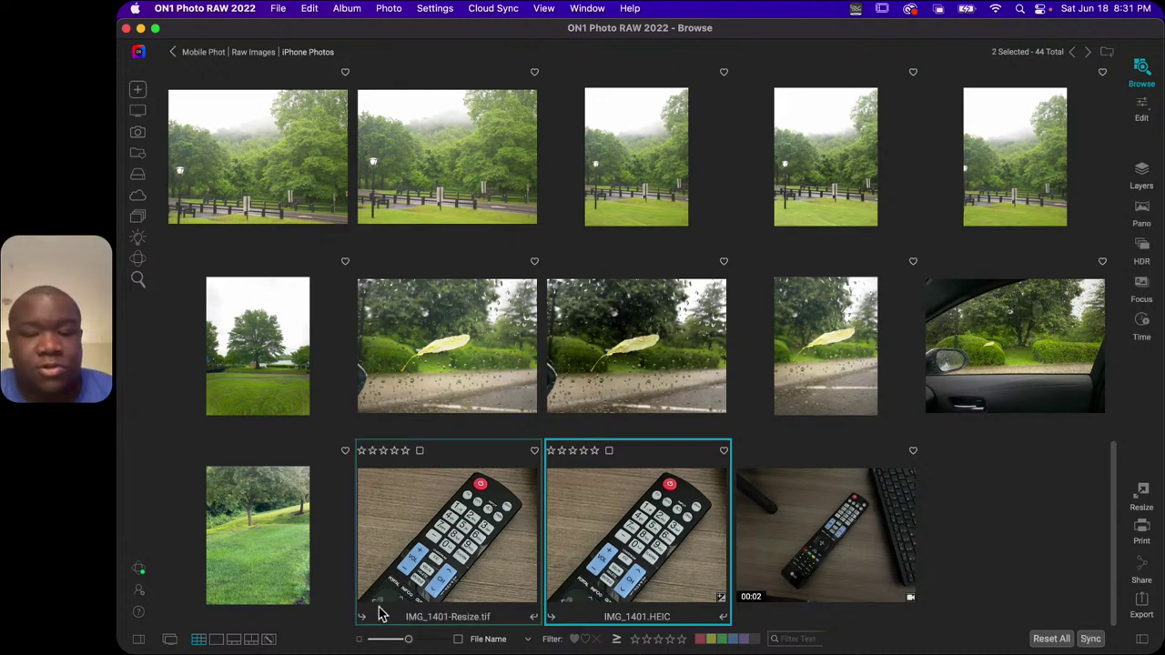
left_click(250, 641)
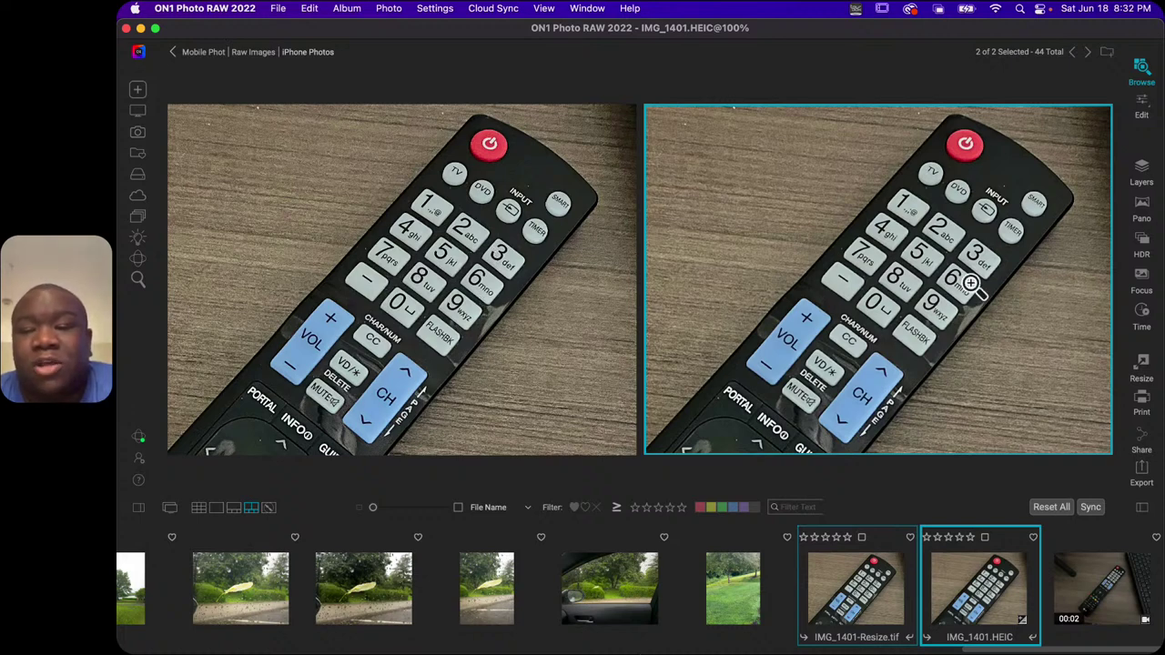
left_click(906, 283)
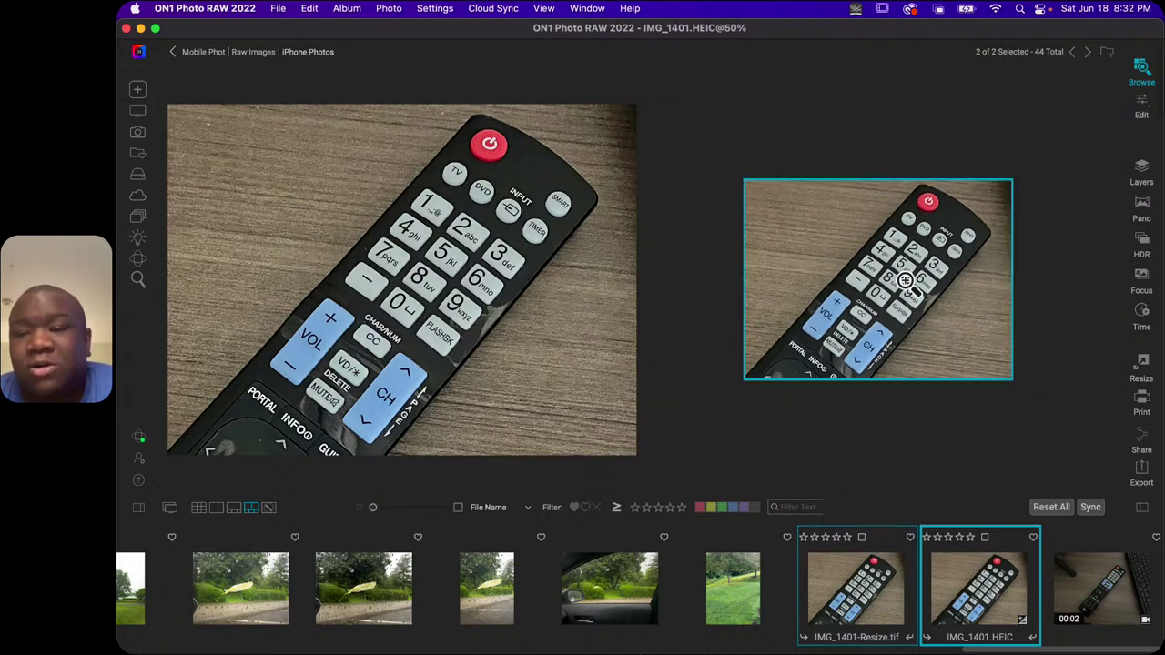
left_click(906, 282)
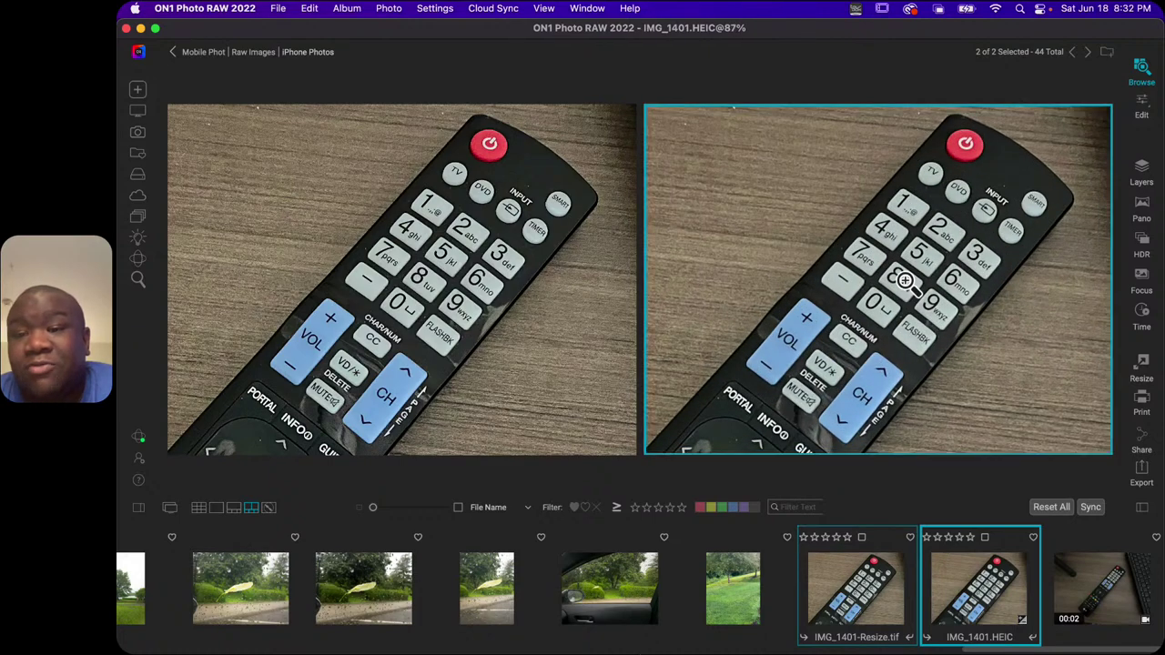
left_click(906, 282)
left_click(906, 282)
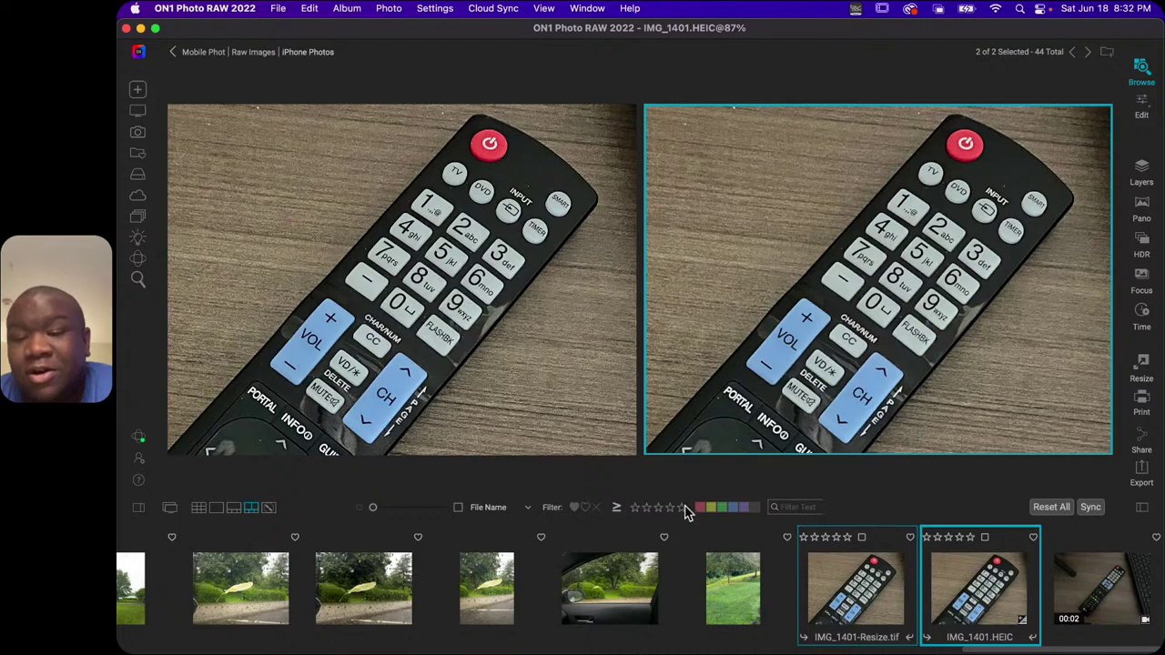
Zoom IMG_1401-Resize.tif to 50% in the compare view and inspect the buttons at the upper end of the remote.
left_click(424, 308)
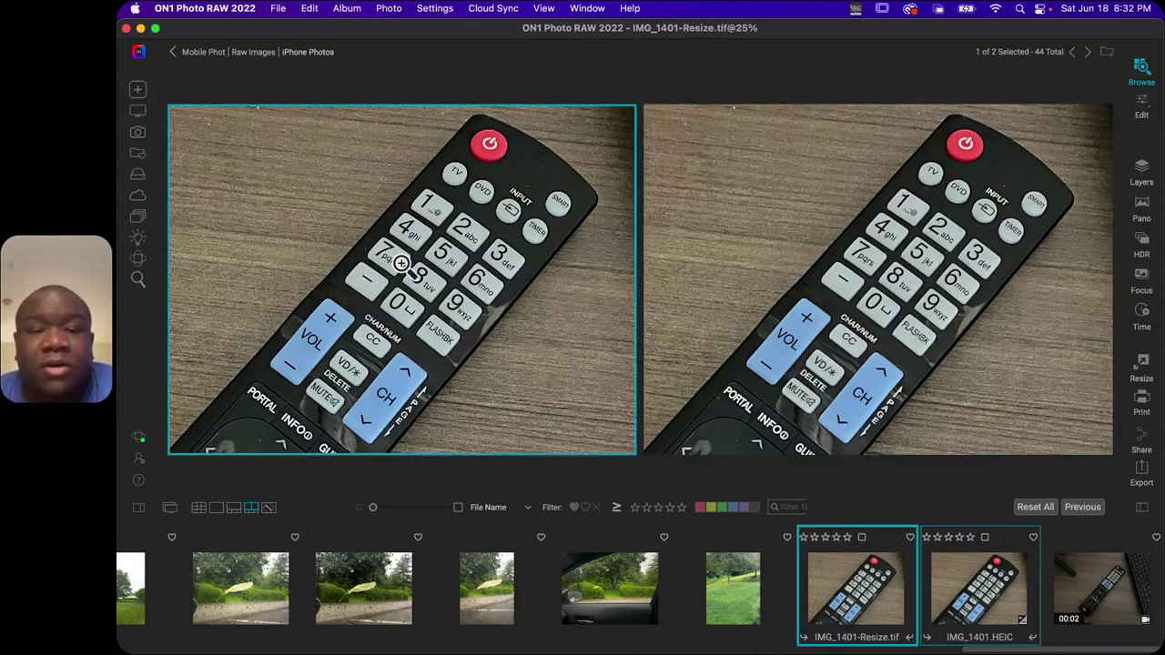
key("super+equal")
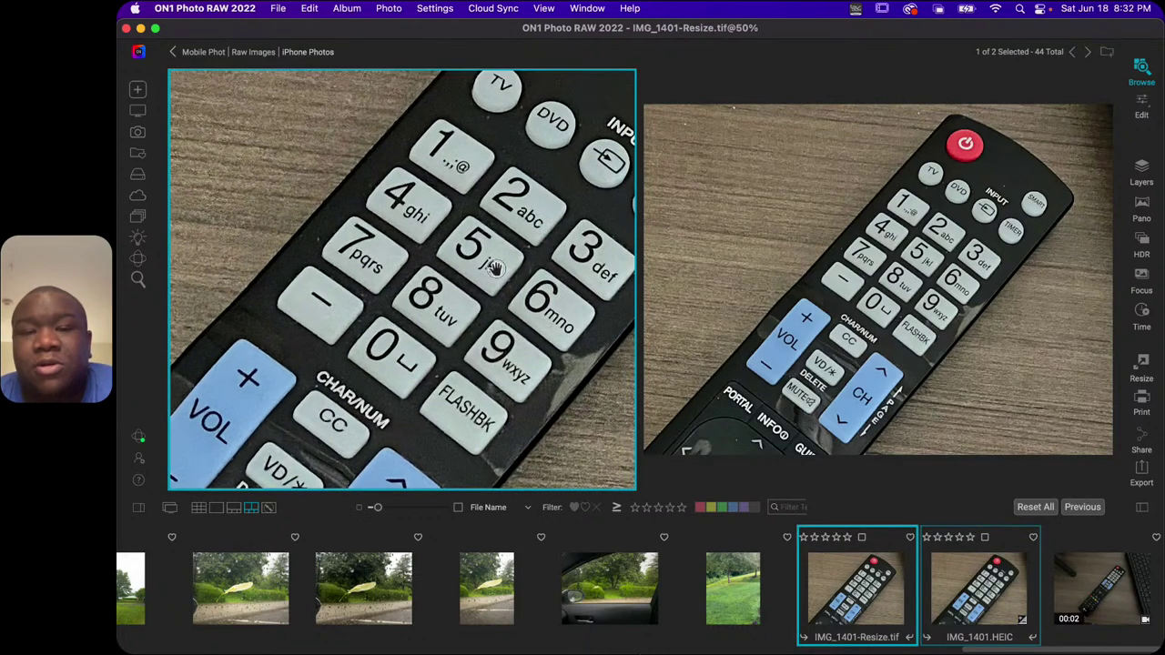
scroll(544, 214, "up", 5)
scroll(544, 213, "right", 5)
scroll(553, 202, "up", 4)
scroll(552, 202, "right", 3)
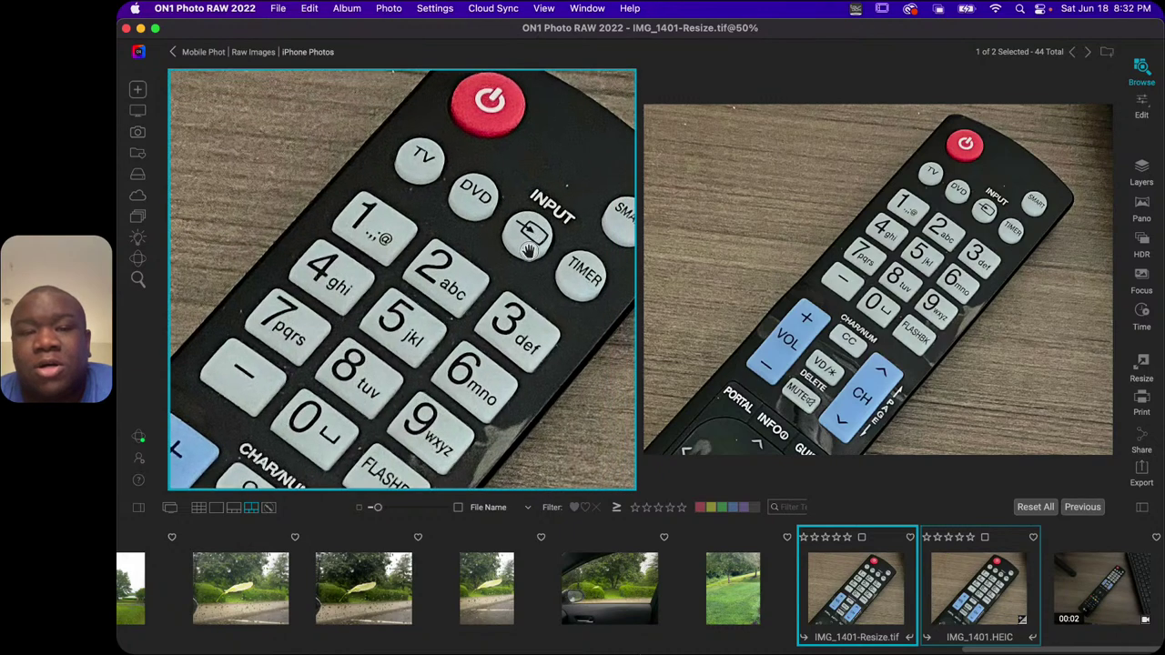
scroll(473, 308, "right", 3)
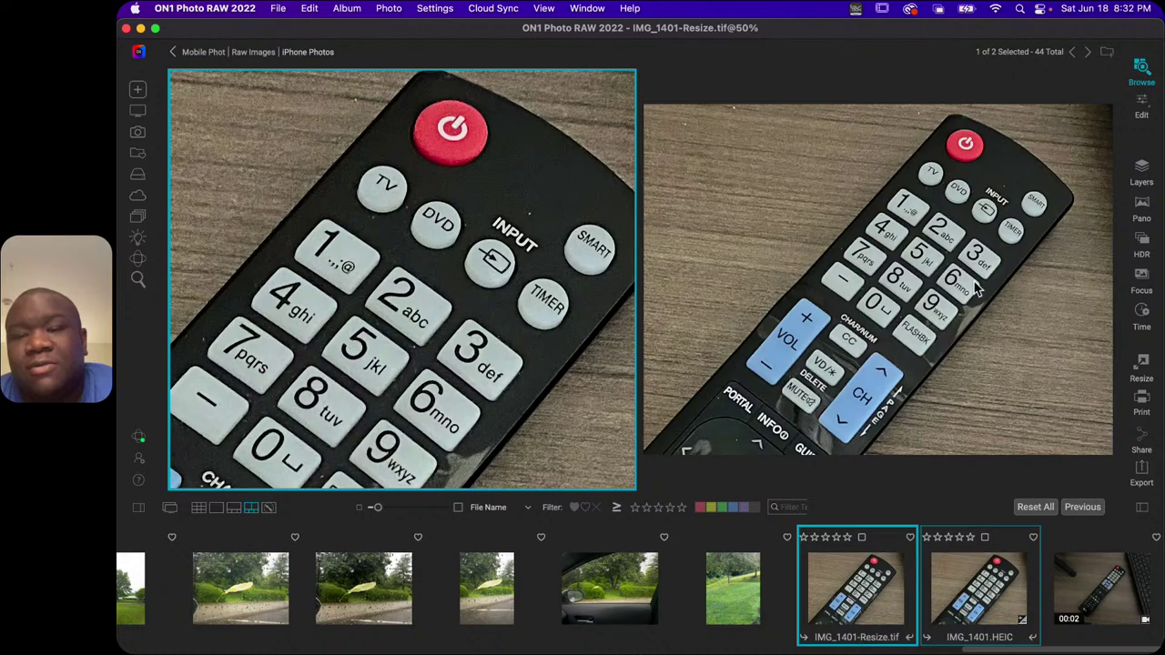
View IMG_1401.HEIC at 50% for comparison, show the photo info for IMG_1401-Resize.tif, and fit the resized photo back in its view.
left_click(882, 293)
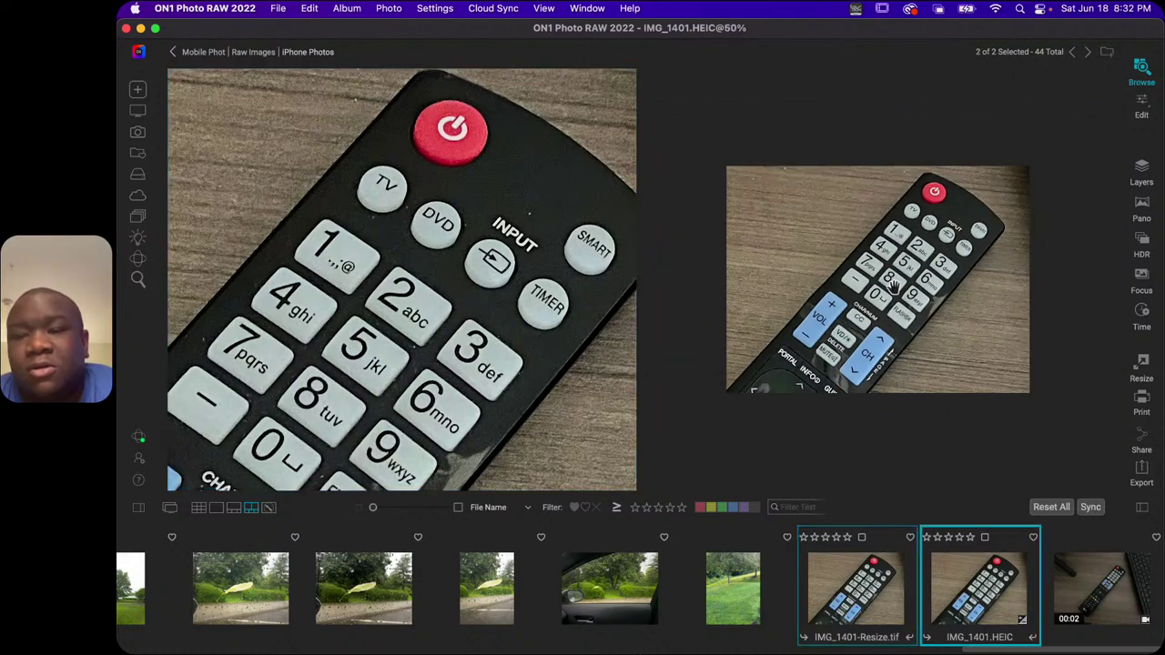
left_click(496, 256)
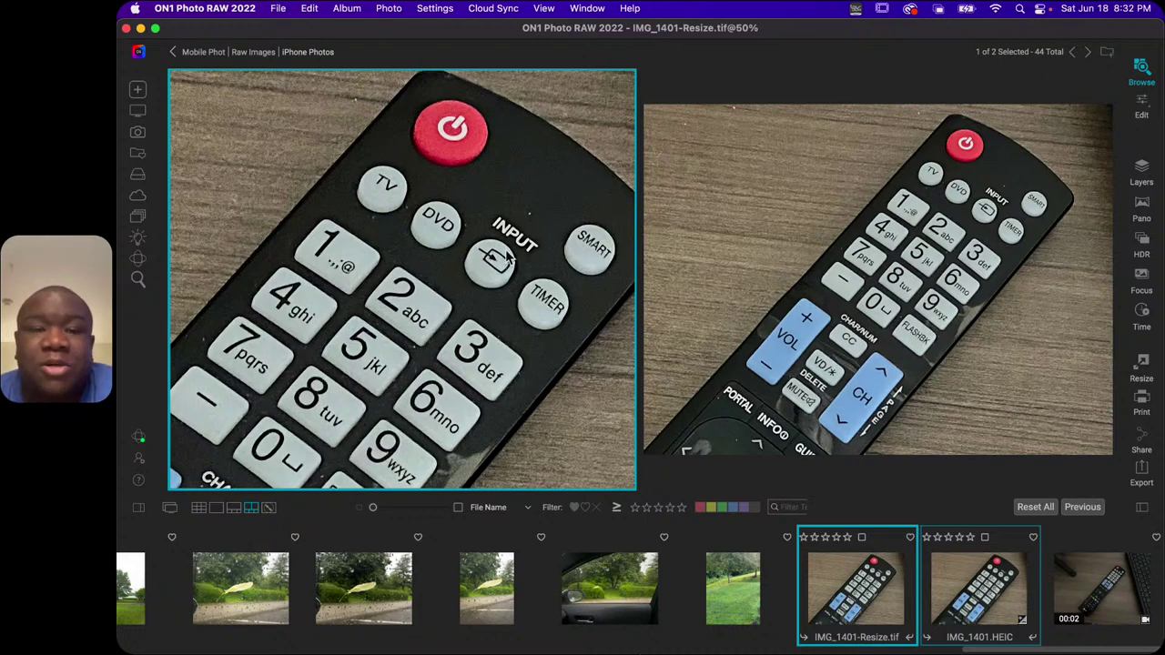
left_click(1143, 511)
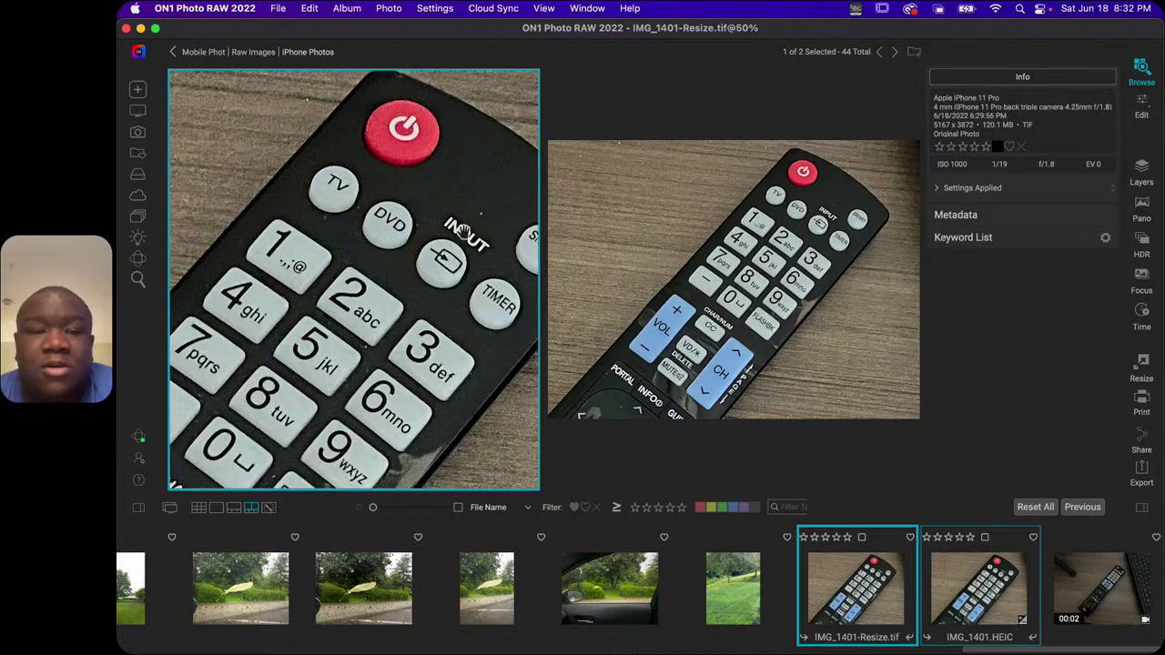
left_click(378, 182)
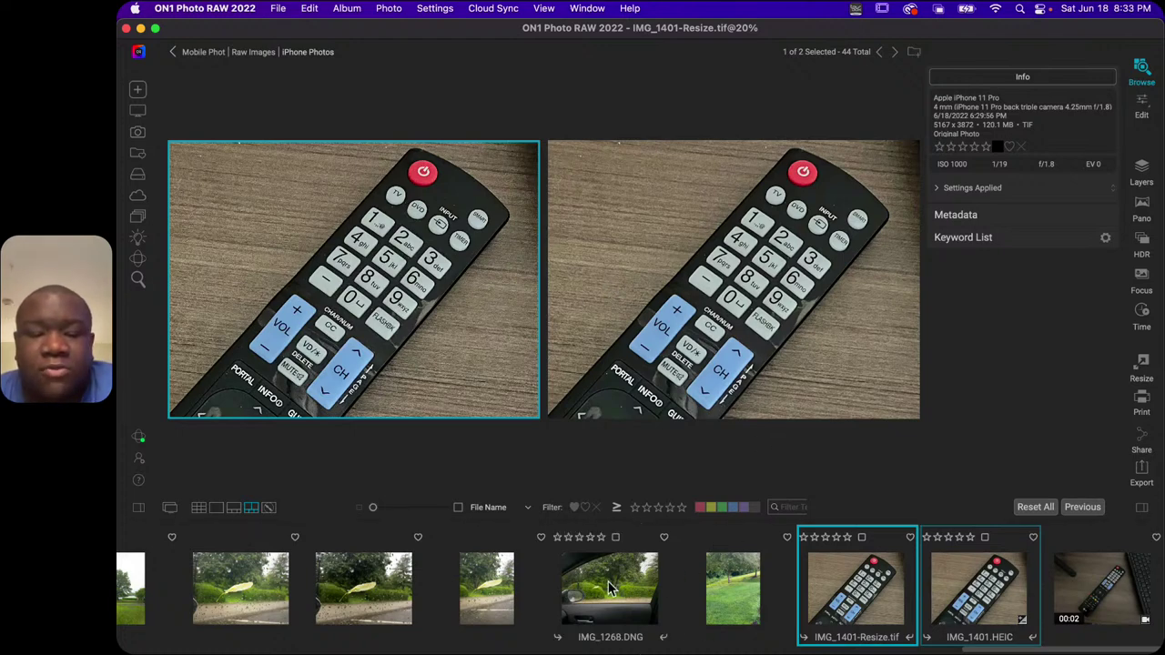
Open IMG_1266.tiff for editing and crop it to a tighter 1x1 (Square) frame around the leaf.
left_click(360, 587)
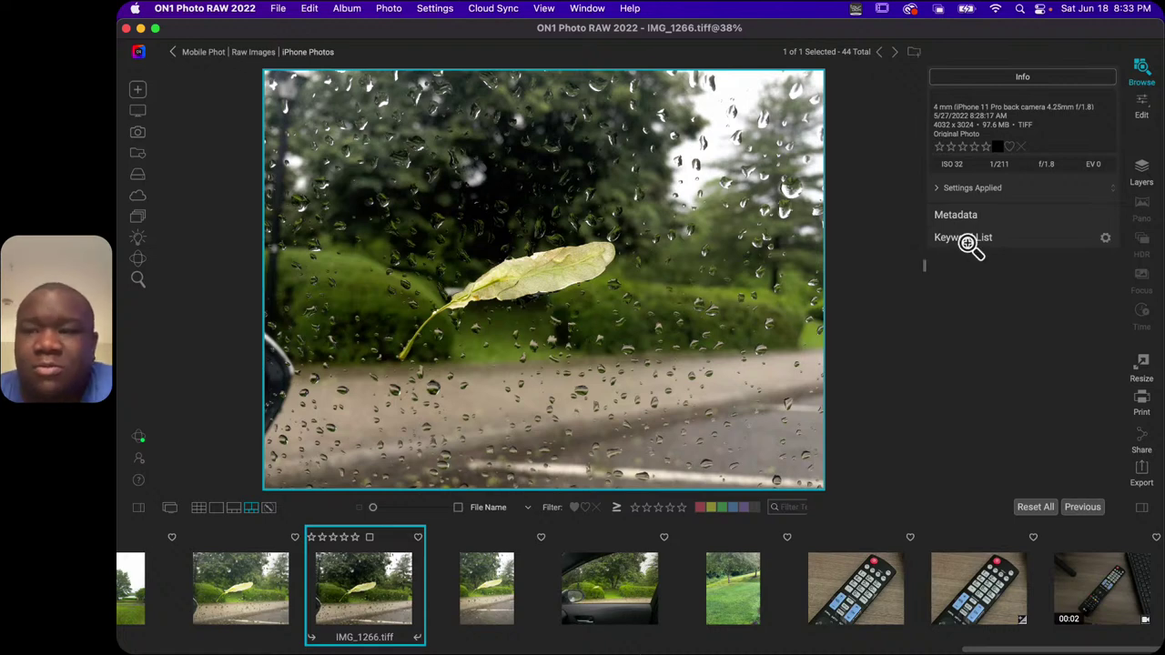
left_click(1143, 107)
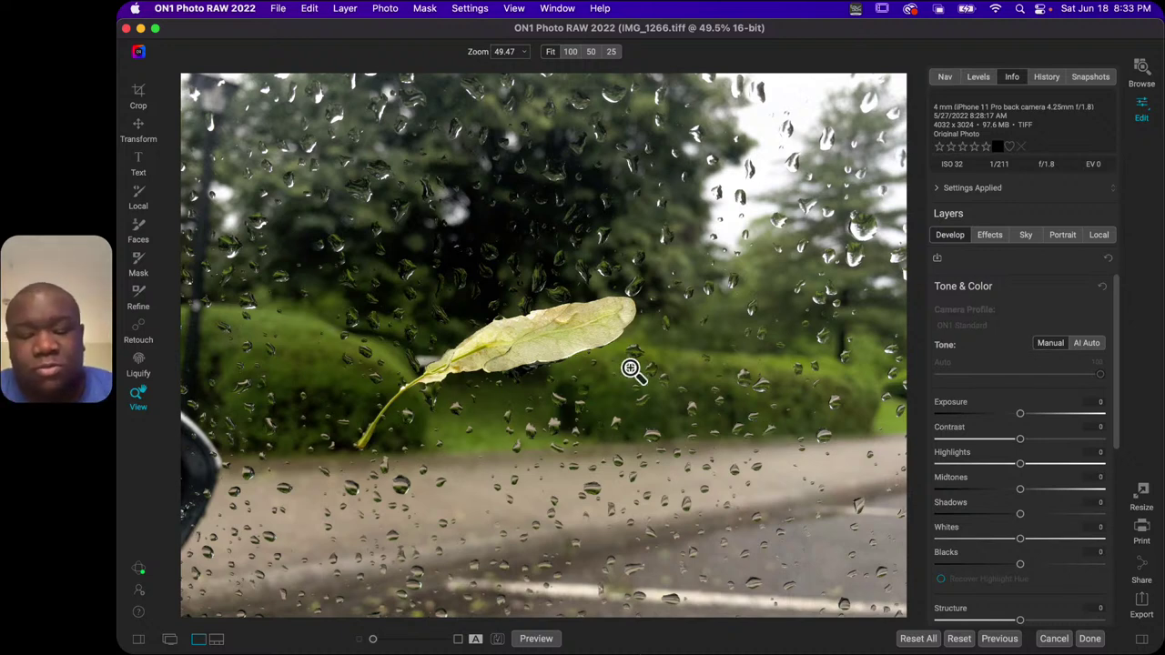
key("c")
left_click(379, 52)
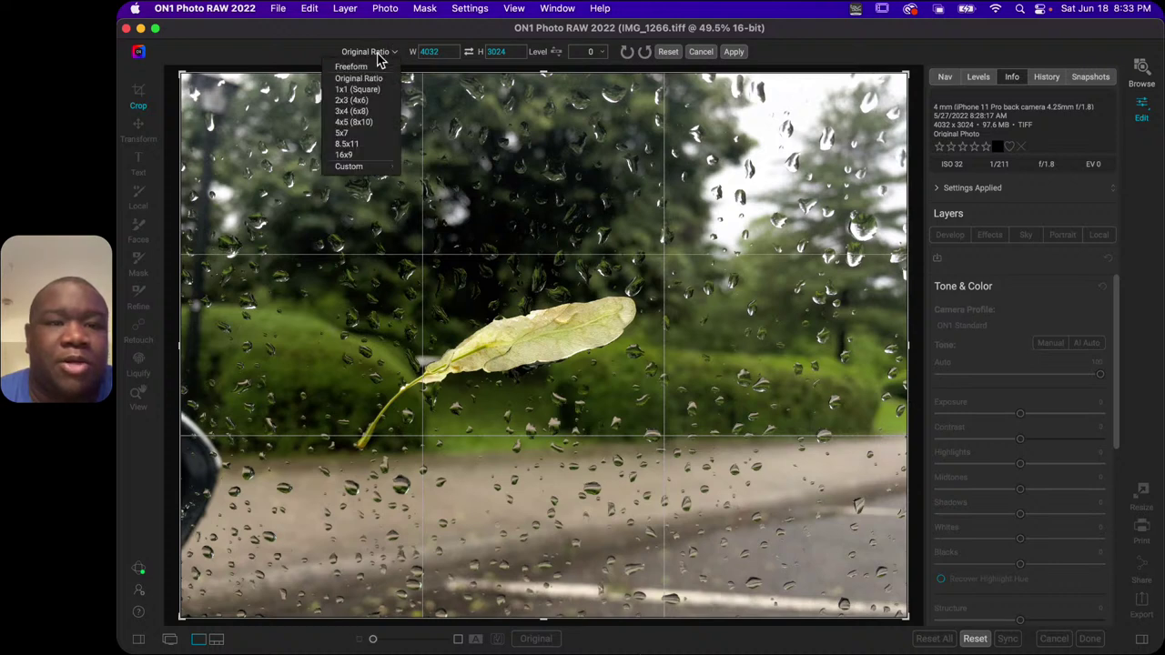
left_click(370, 93)
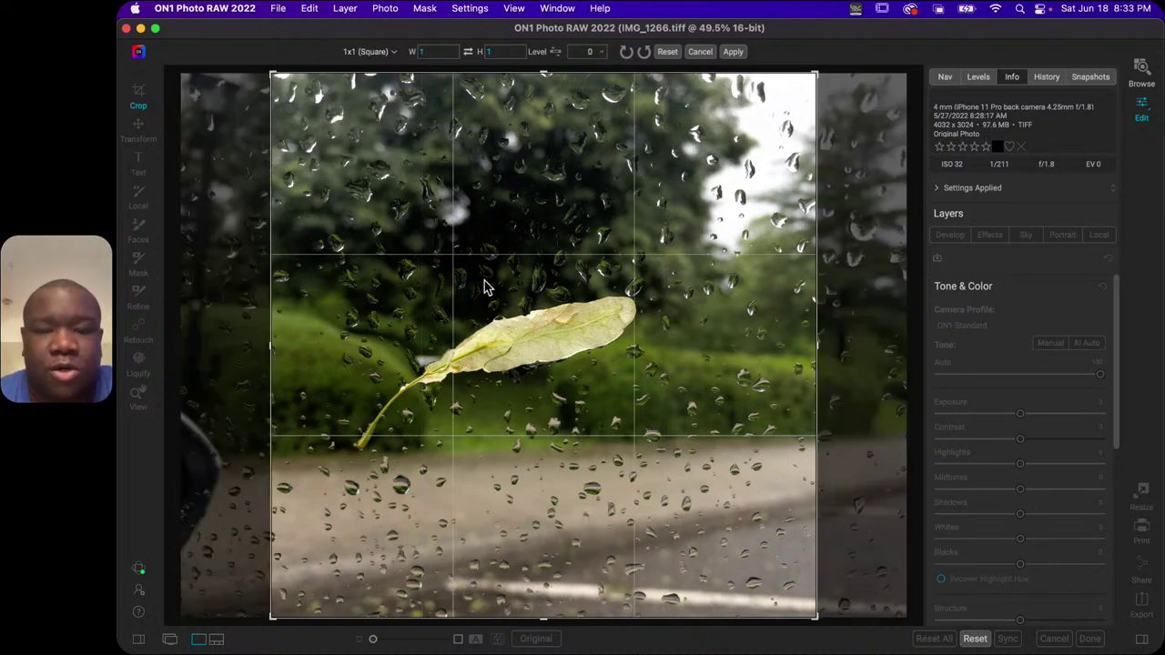
left_click_drag(537, 305, 555, 294)
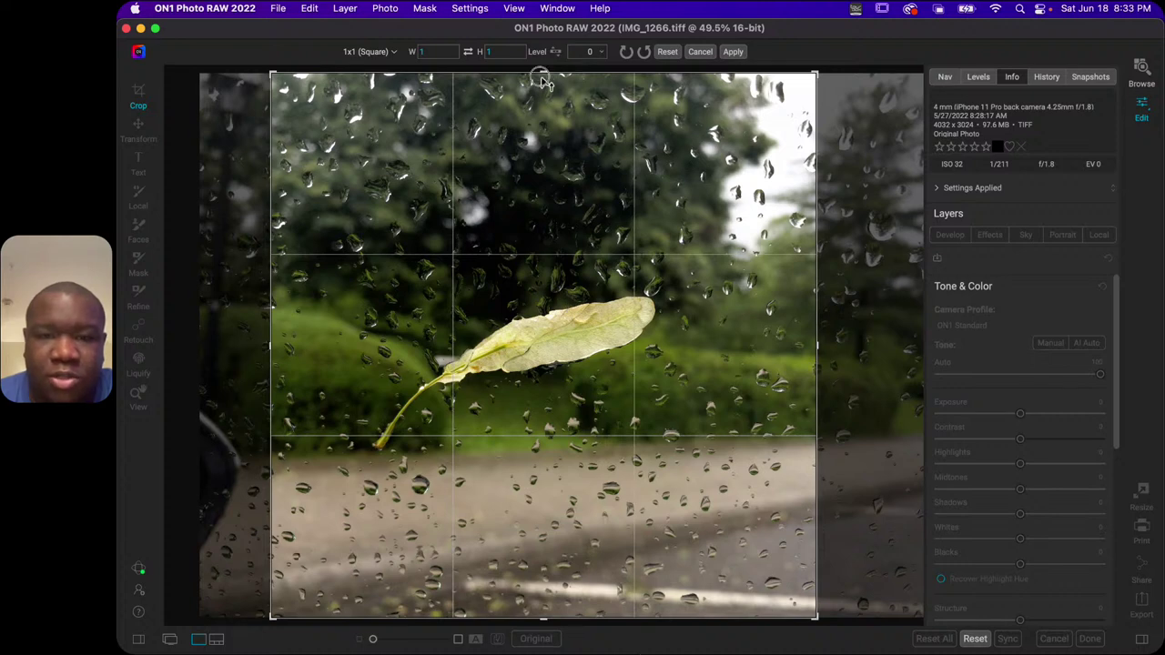
left_click_drag(541, 76, 544, 115)
mouse_move(535, 224)
left_mouse_down()
mouse_move(527, 260)
mouse_move(540, 262)
mouse_move(546, 235)
left_mouse_up()
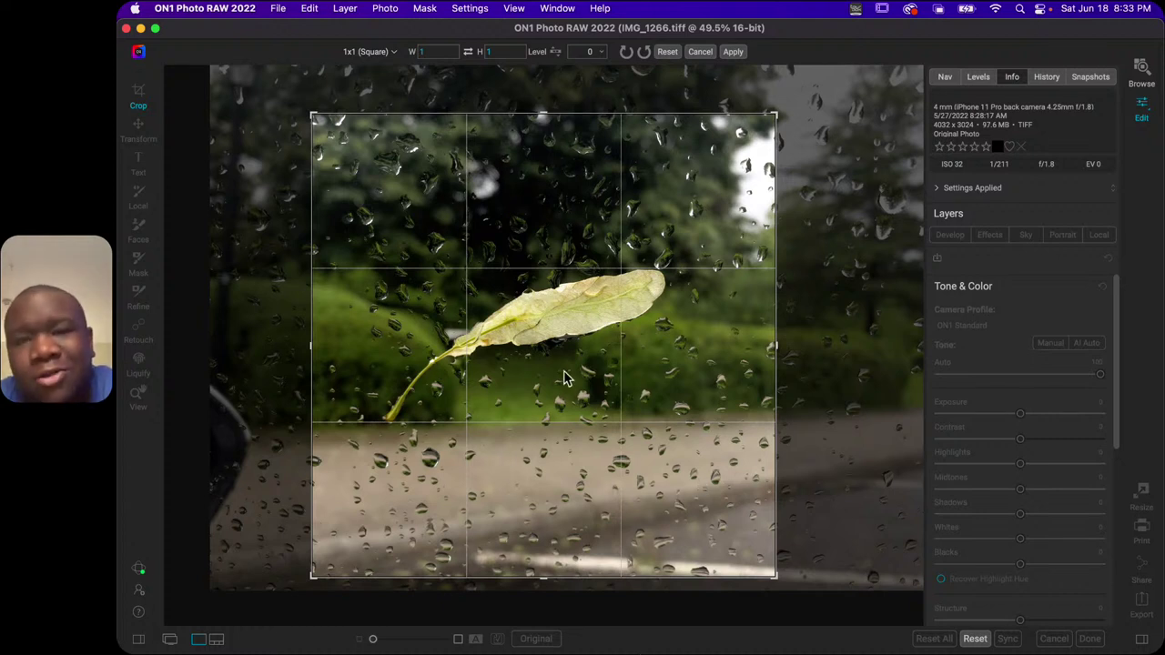
left_click(733, 52)
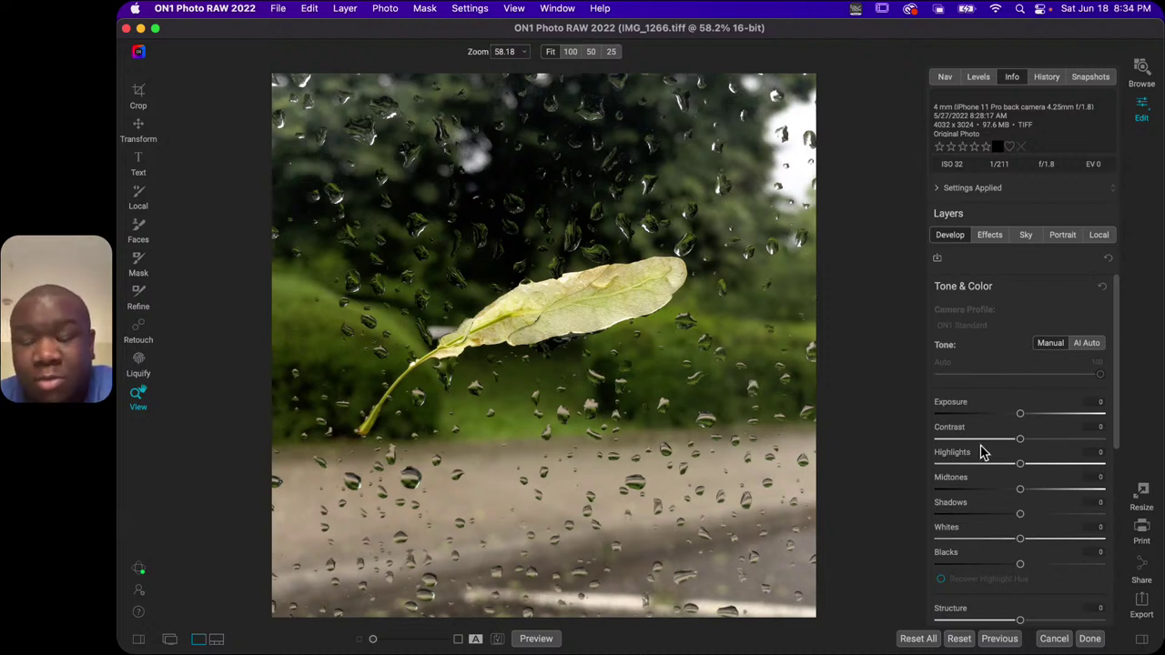
Apply AI Auto tone at 64, and set Contrast to 36, Highlights to -76, Midtones to -21, Shadows to 19, Whites to -14 and Blacks to -22.
left_click(1089, 344)
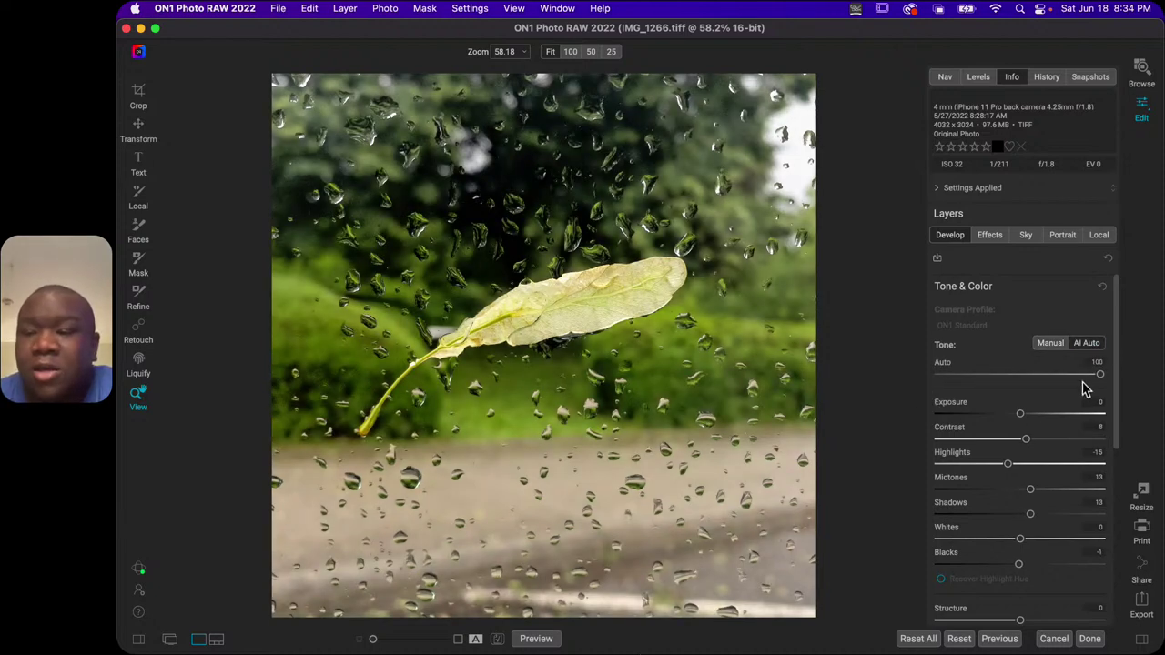
left_click_drag(1099, 374, 1044, 383)
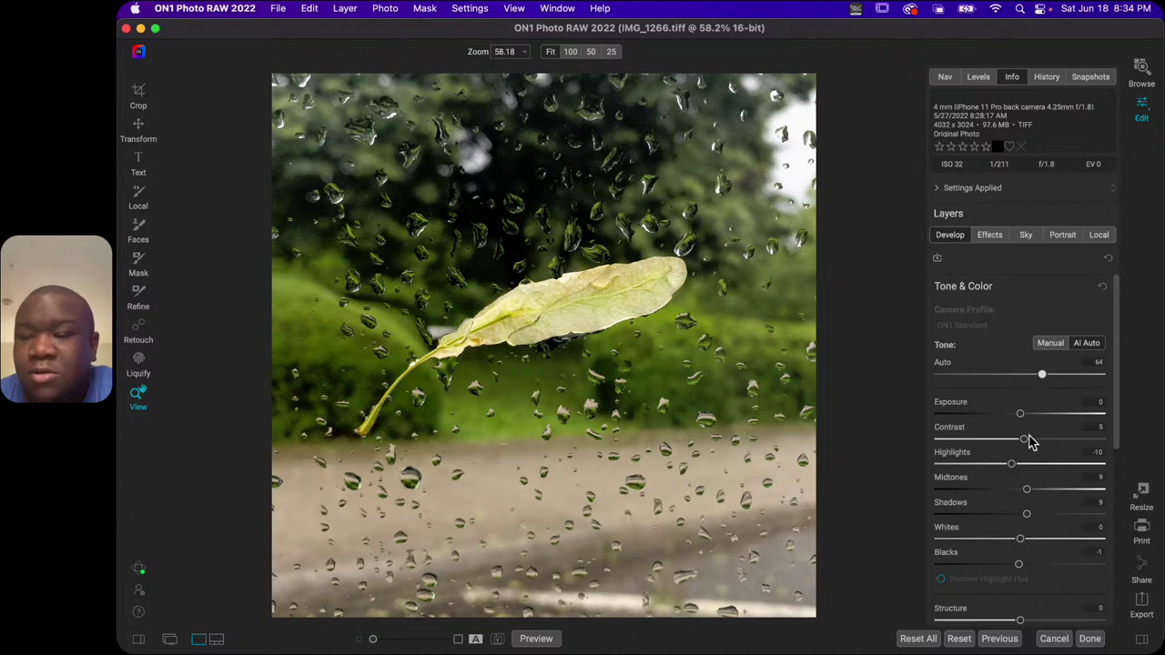
left_click_drag(1023, 440, 1048, 441)
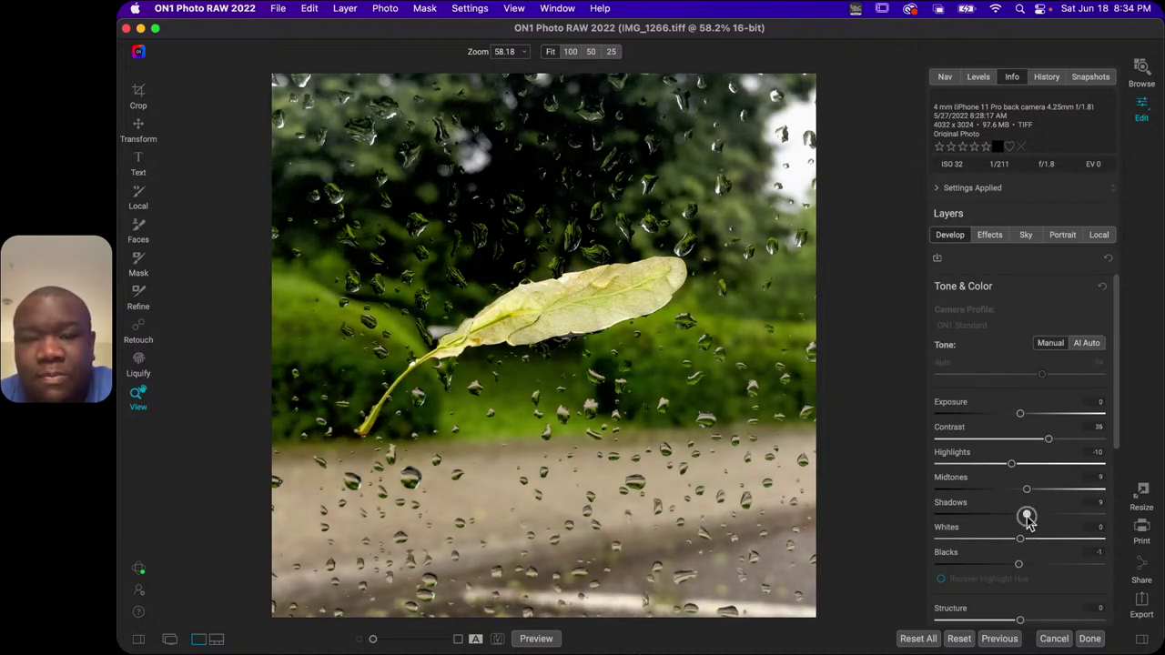
left_click_drag(1029, 521, 958, 473)
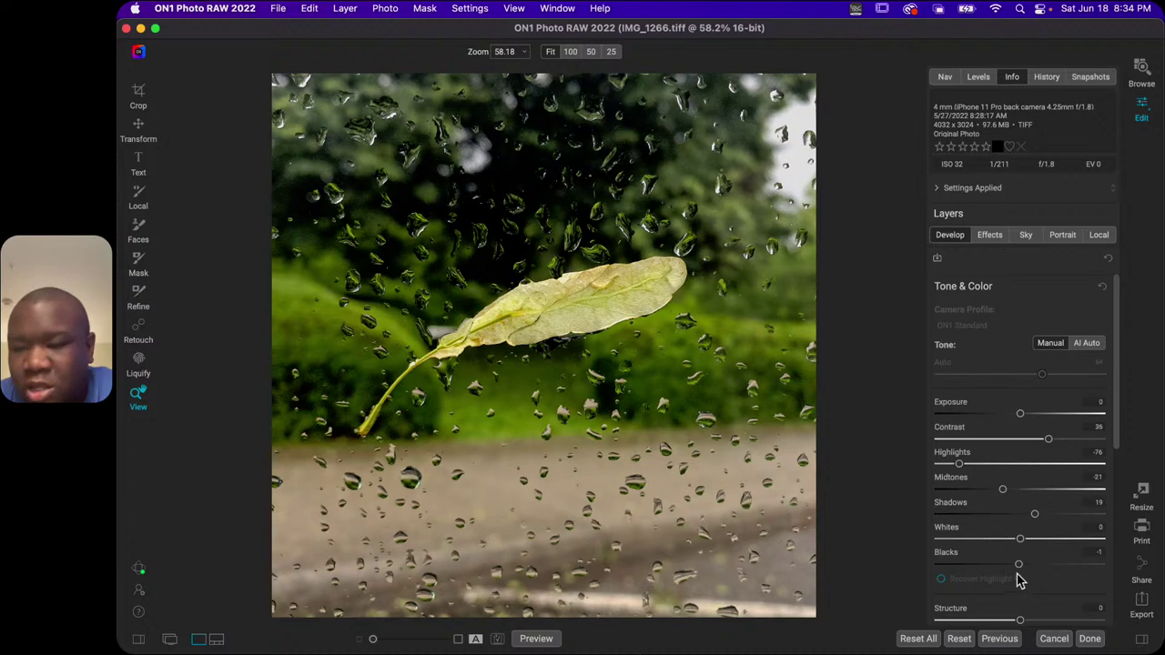
mouse_move(1020, 565)
left_mouse_down()
mouse_move(1001, 565)
mouse_move(1019, 540)
mouse_move(991, 543)
mouse_move(1050, 544)
mouse_move(997, 544)
mouse_move(1008, 546)
left_mouse_up()
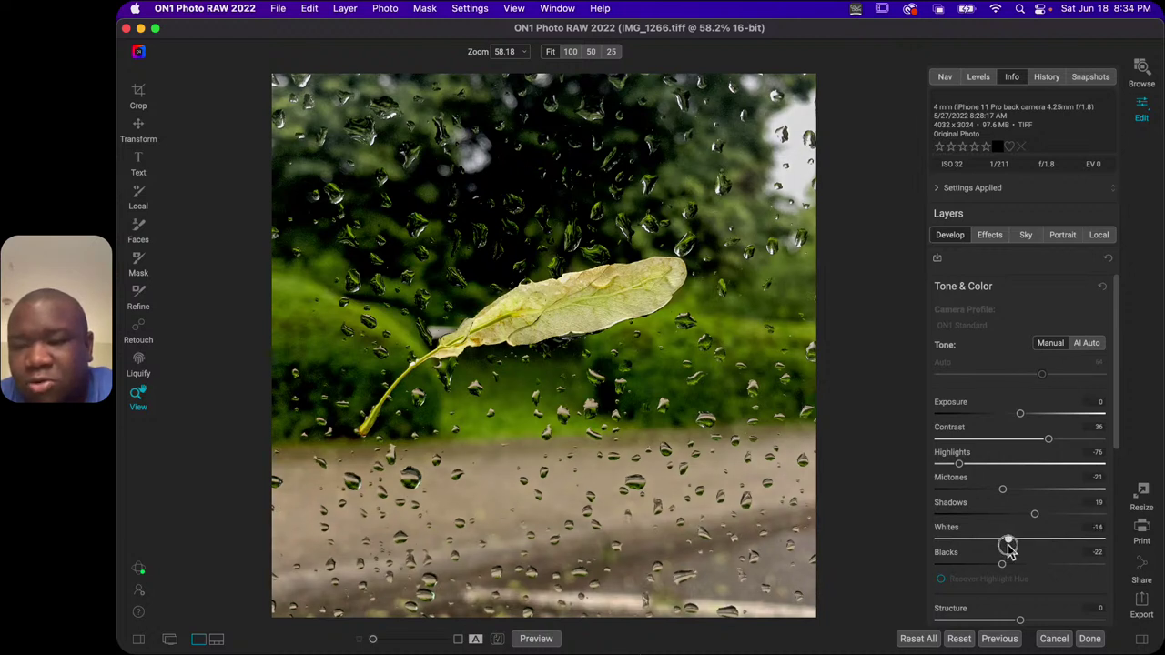
Leave Structure at 0 and set Haze to -10, Temperature to 8, Saturation to -24 and Vibrance to 29.
left_click_drag(1119, 390, 1096, 539)
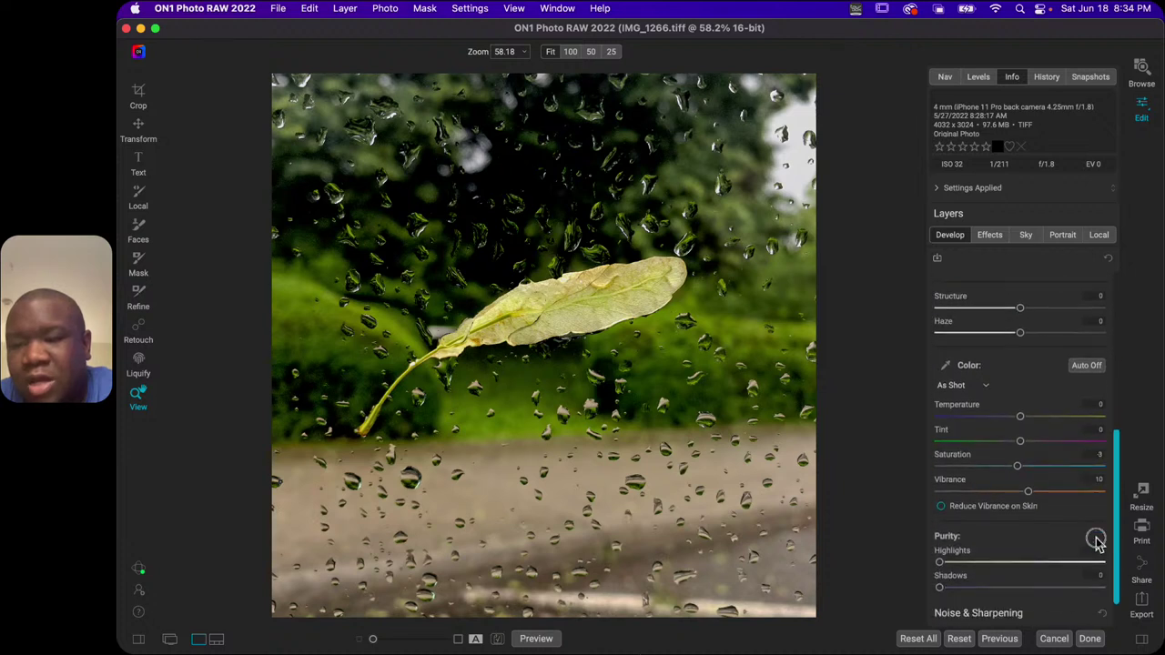
left_click_drag(1020, 308, 1040, 316)
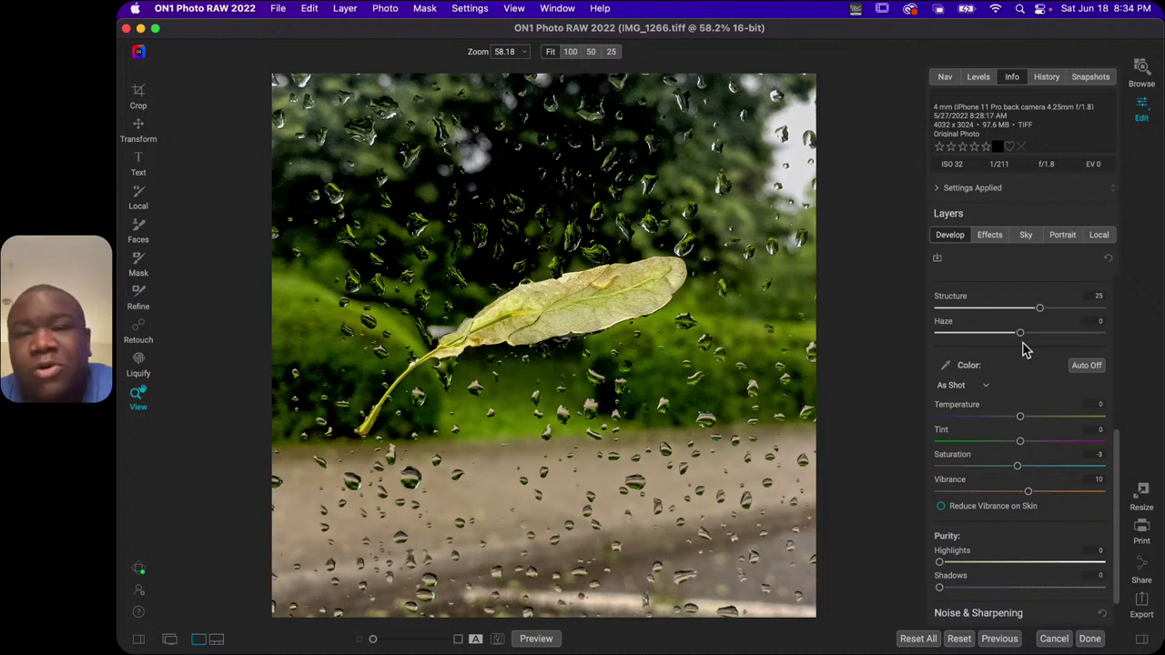
double_click(952, 302)
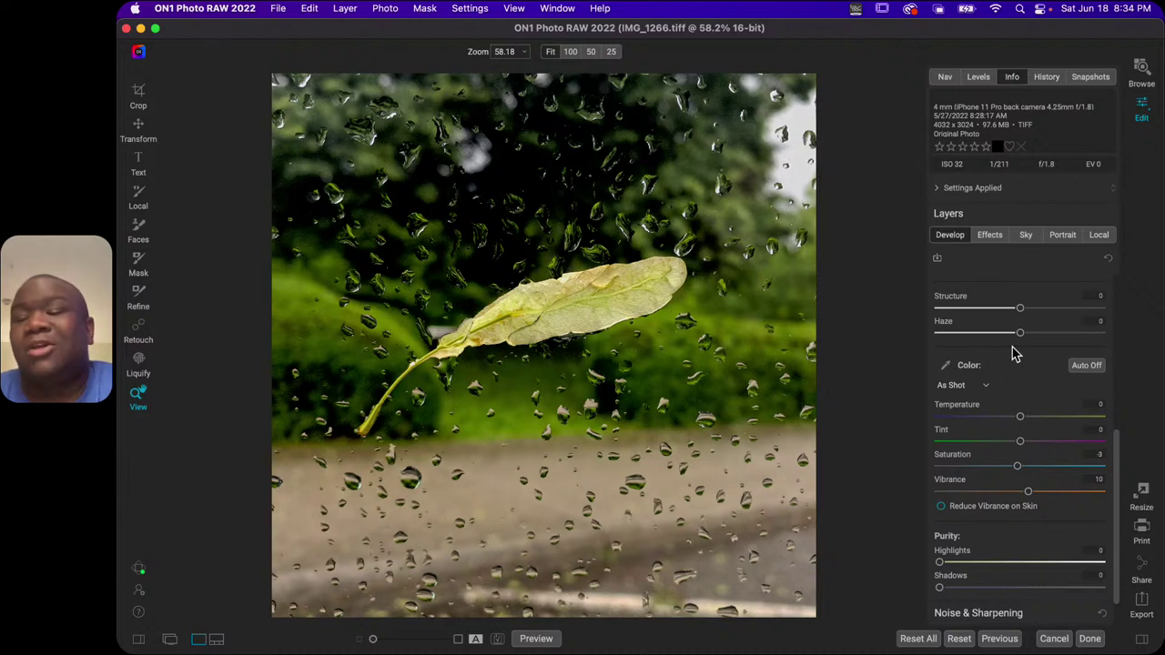
mouse_move(1021, 336)
left_mouse_down()
mouse_move(996, 336)
mouse_move(1033, 340)
mouse_move(1001, 335)
mouse_move(1011, 335)
left_mouse_up()
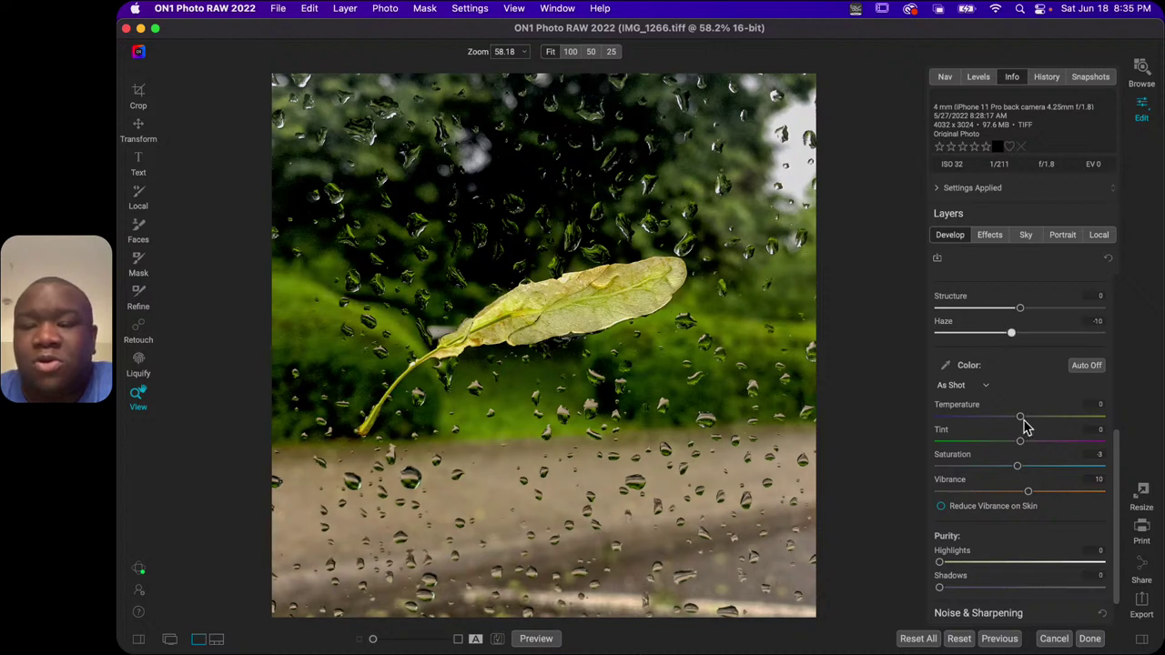
mouse_move(1021, 419)
left_mouse_down()
mouse_move(1005, 419)
mouse_move(1034, 421)
left_mouse_up()
left_click_drag(1029, 492, 1000, 469)
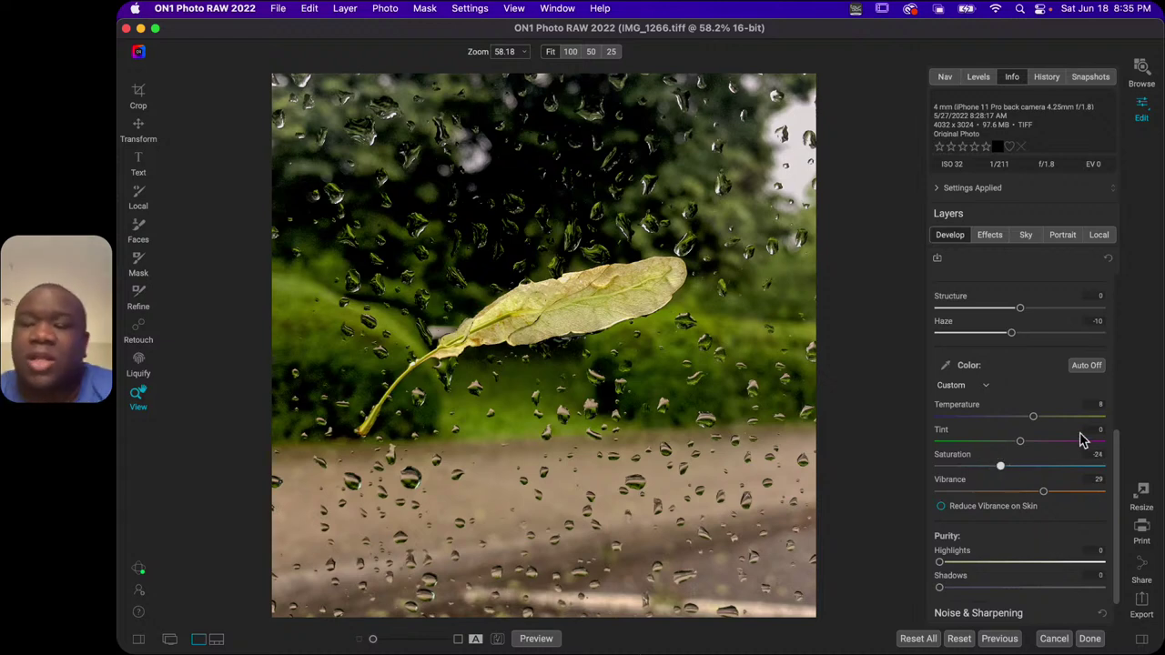
left_click(990, 236)
left_click(1016, 288)
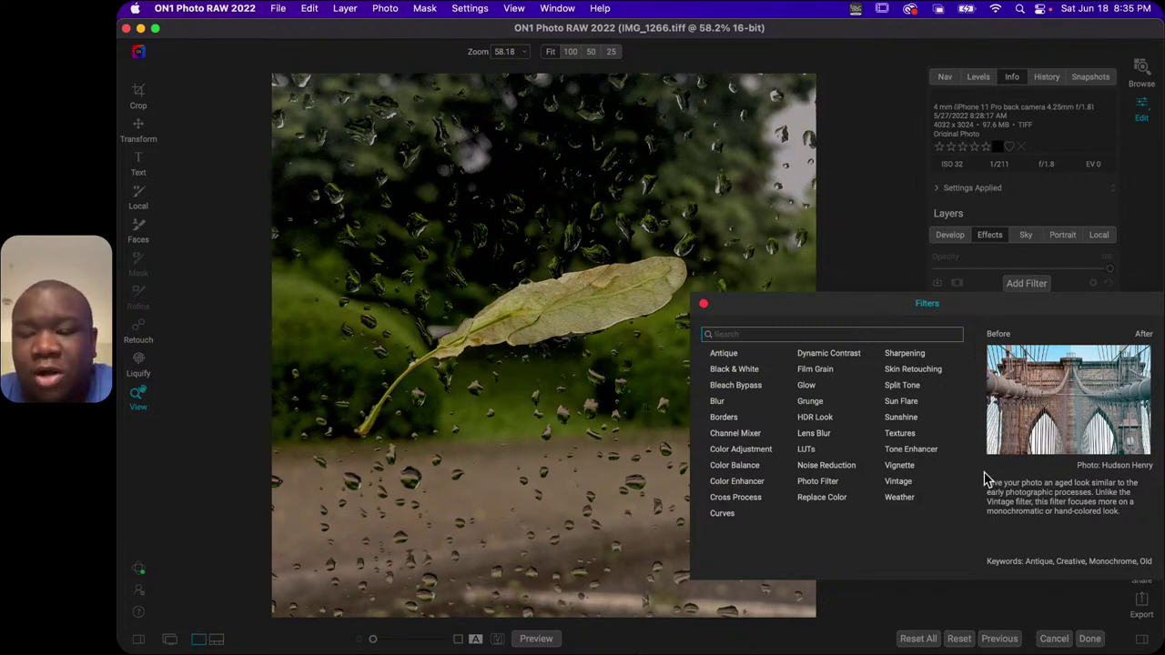
left_click(897, 435)
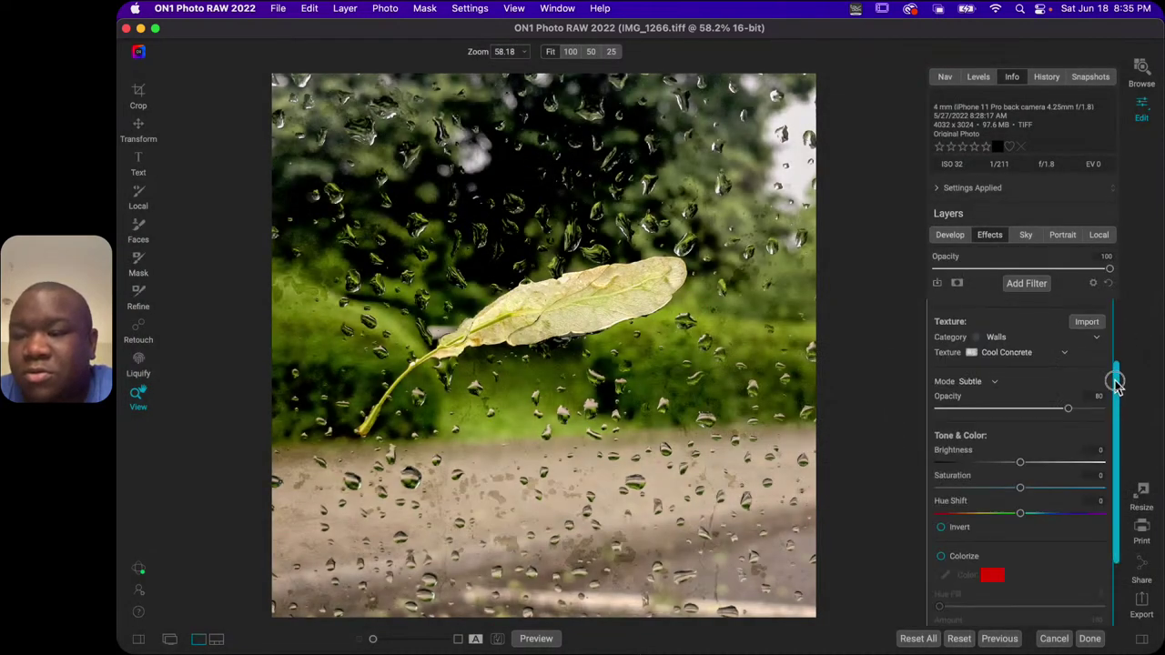
left_click_drag(1117, 386, 1119, 325)
Add a Tone Enhancer effect filter to the leaf photo and set its Detail to 10.
left_click(1027, 283)
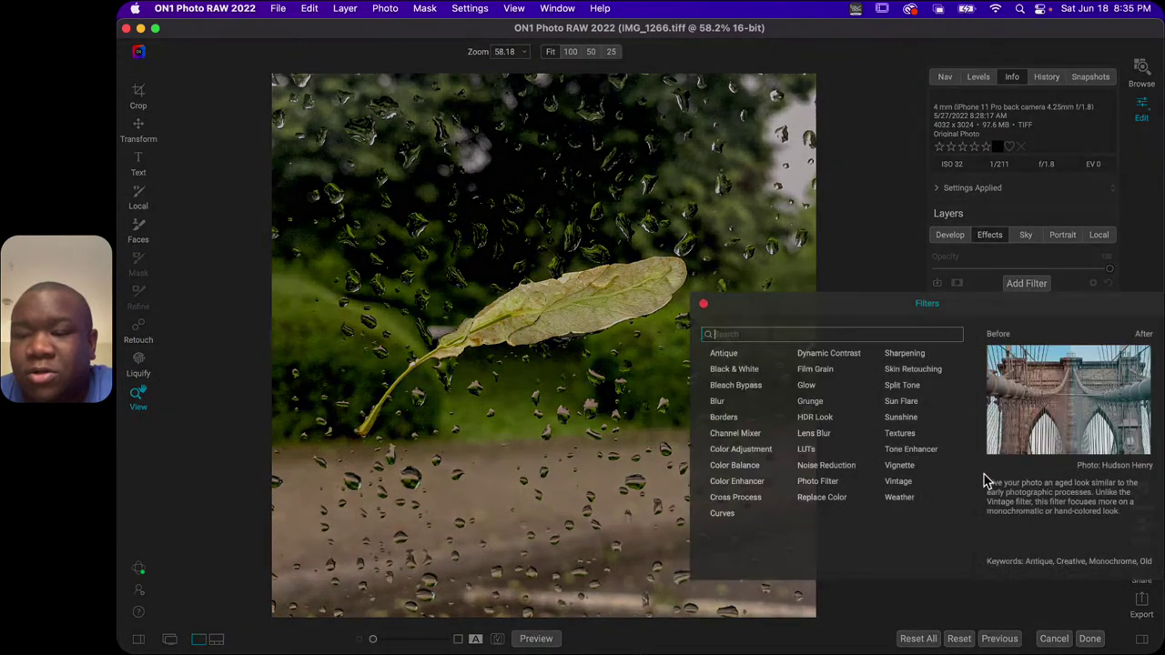
left_click(928, 453)
scroll(1001, 580, "down", 2)
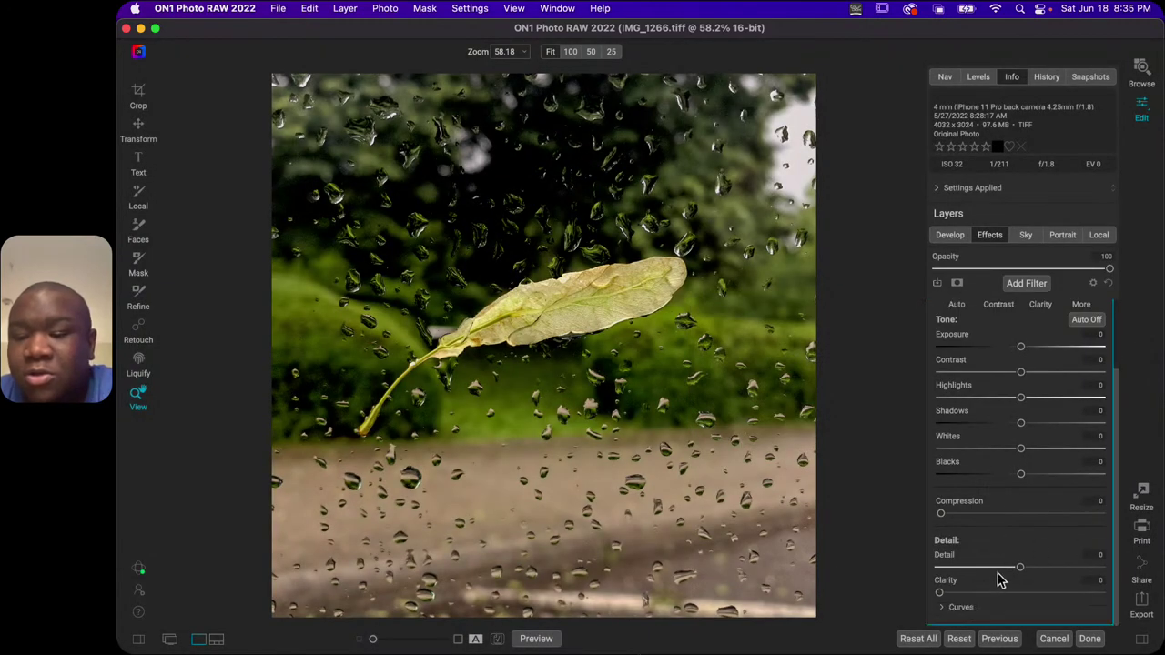
left_click_drag(1021, 572, 1038, 569)
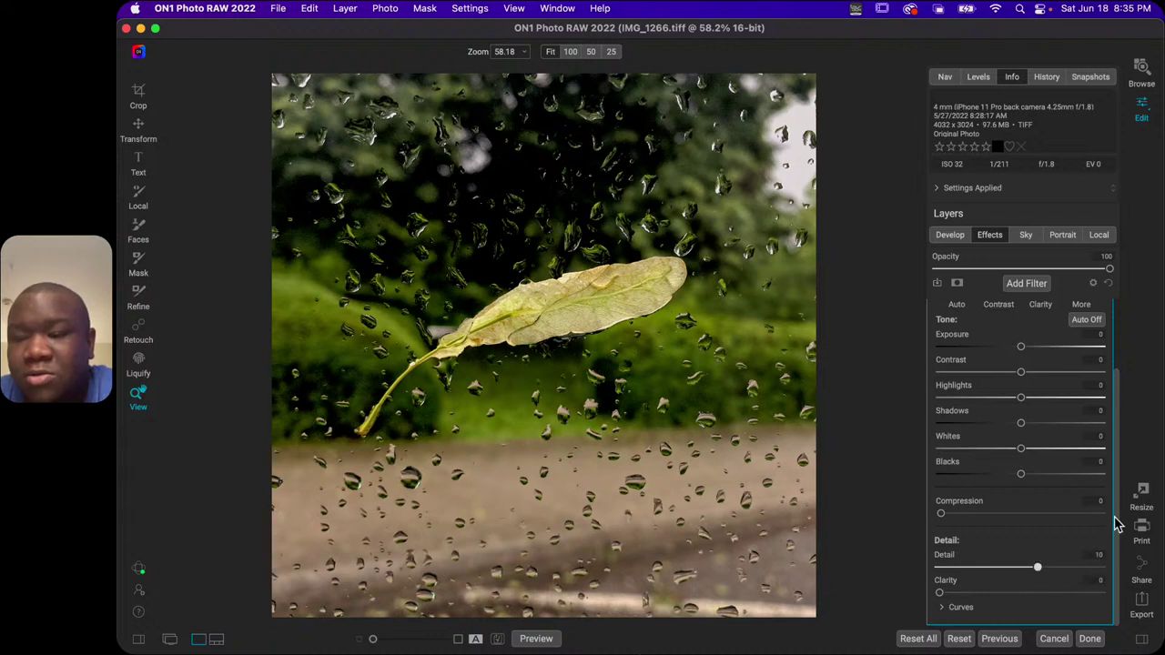
Open the Tone Enhancer filter's mask options and invert the mask to black.
left_click_drag(1118, 525, 1118, 356)
left_click(960, 311)
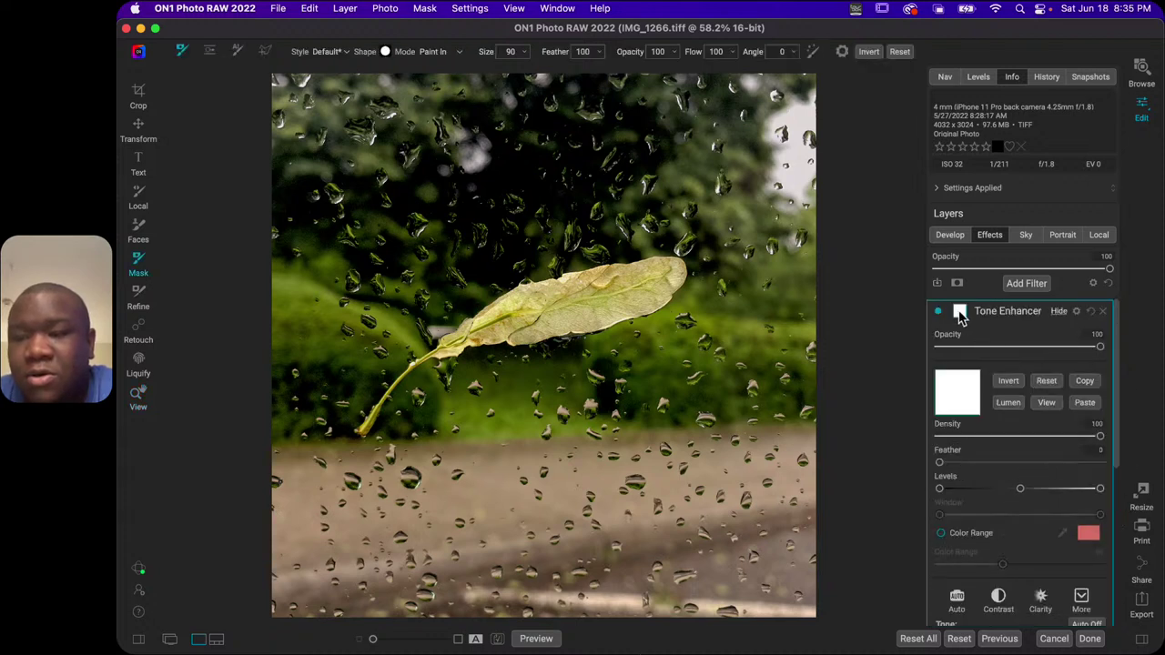
left_click(1009, 383)
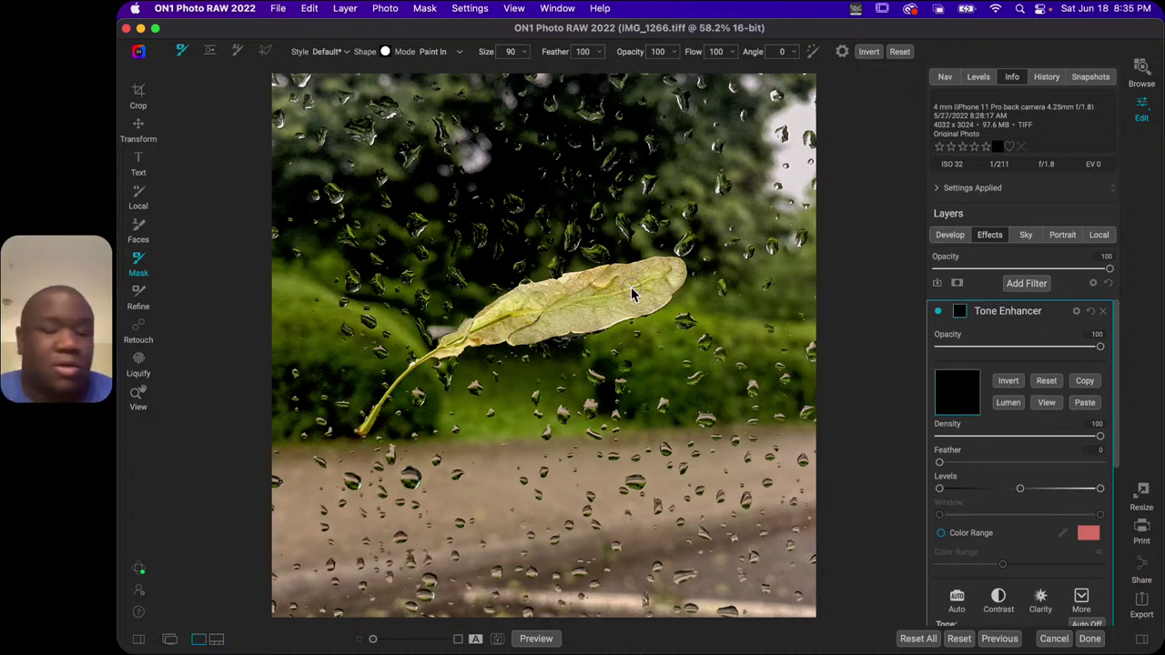
Paint the Tone Enhancer in over the leaf, using brush size 200 on the wide part and 125 toward the stem.
key("bracketright")
key("bracketright")
key("bracketright")
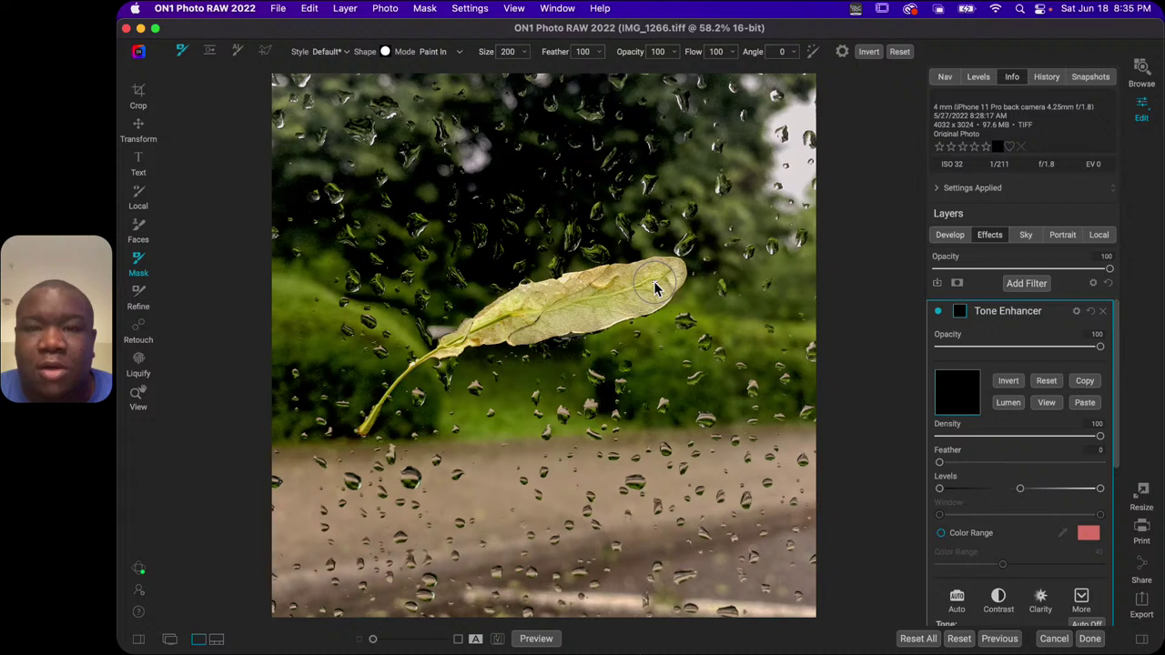
mouse_move(651, 288)
left_mouse_down()
mouse_move(490, 322)
mouse_move(662, 290)
left_mouse_up()
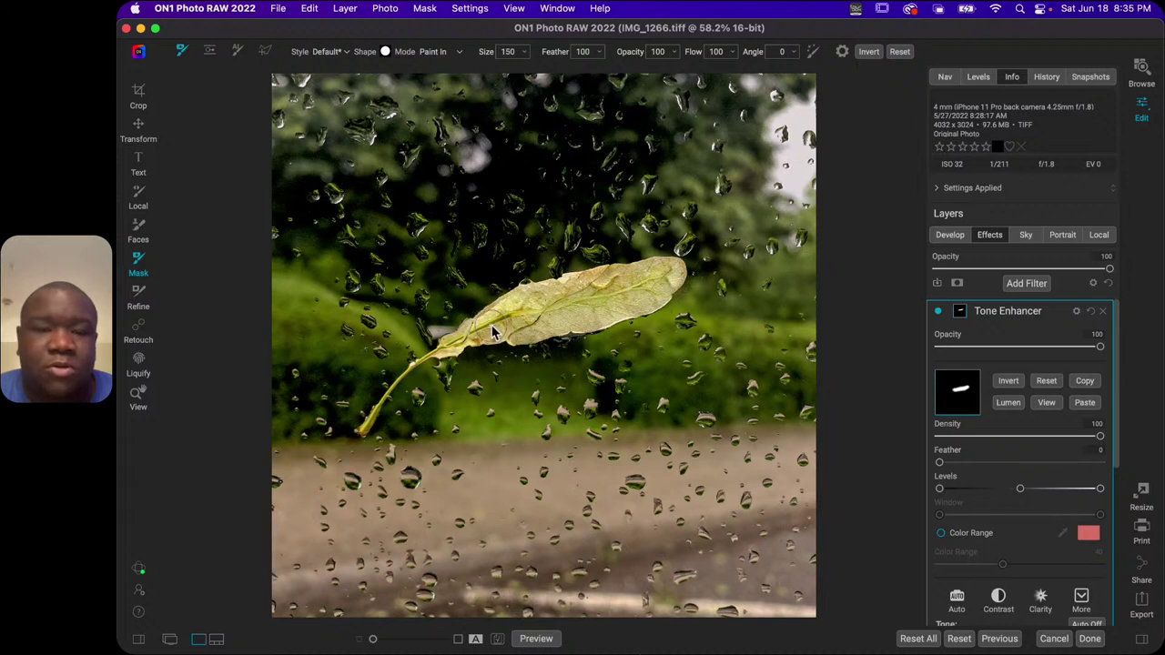
key("bracketleft")
key("bracketleft")
key("bracketleft")
left_click_drag(487, 336, 441, 352)
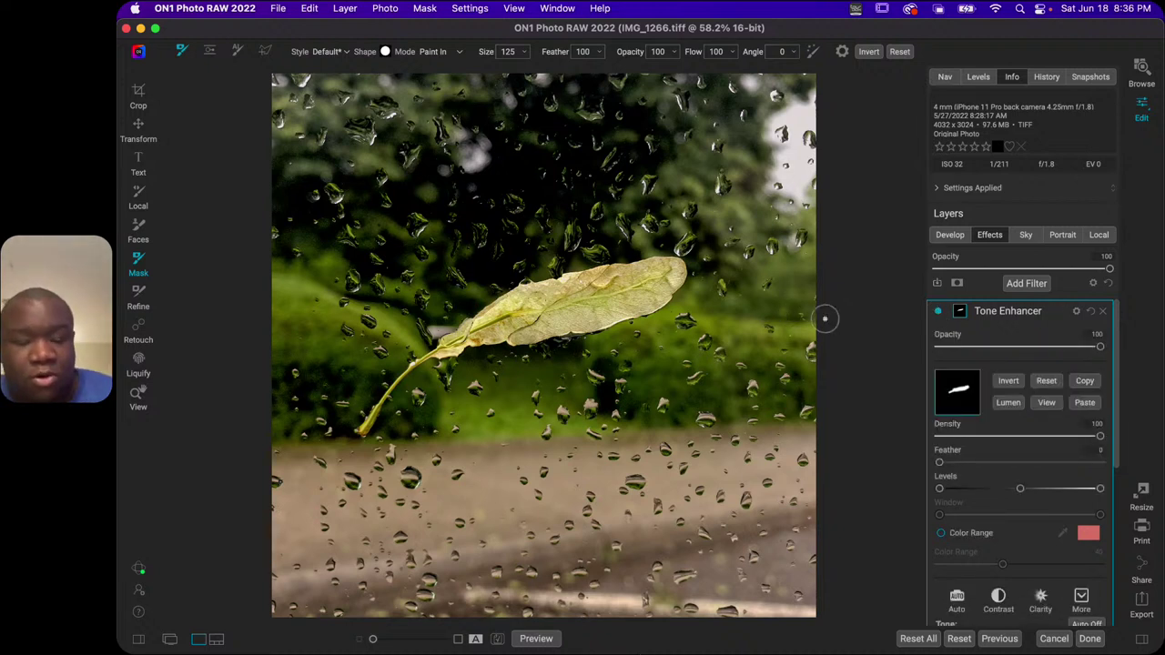
View the leaf at 100% and switch the Tone Enhancer off and on to compare its effect.
key("z")
left_click(555, 278)
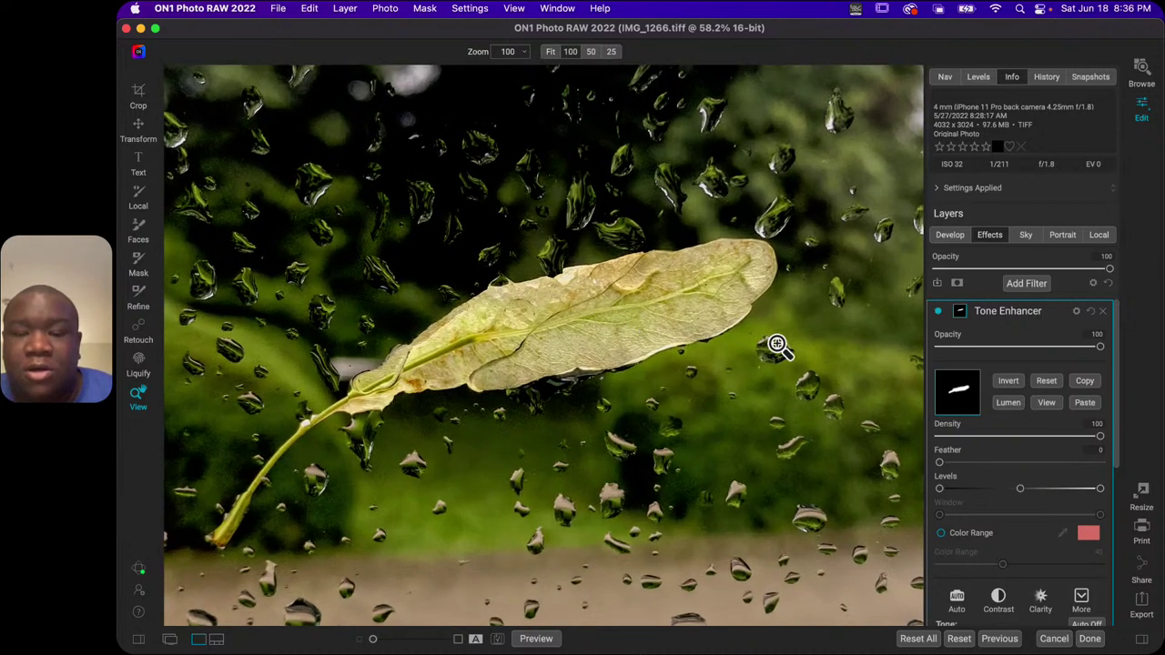
left_click(939, 312)
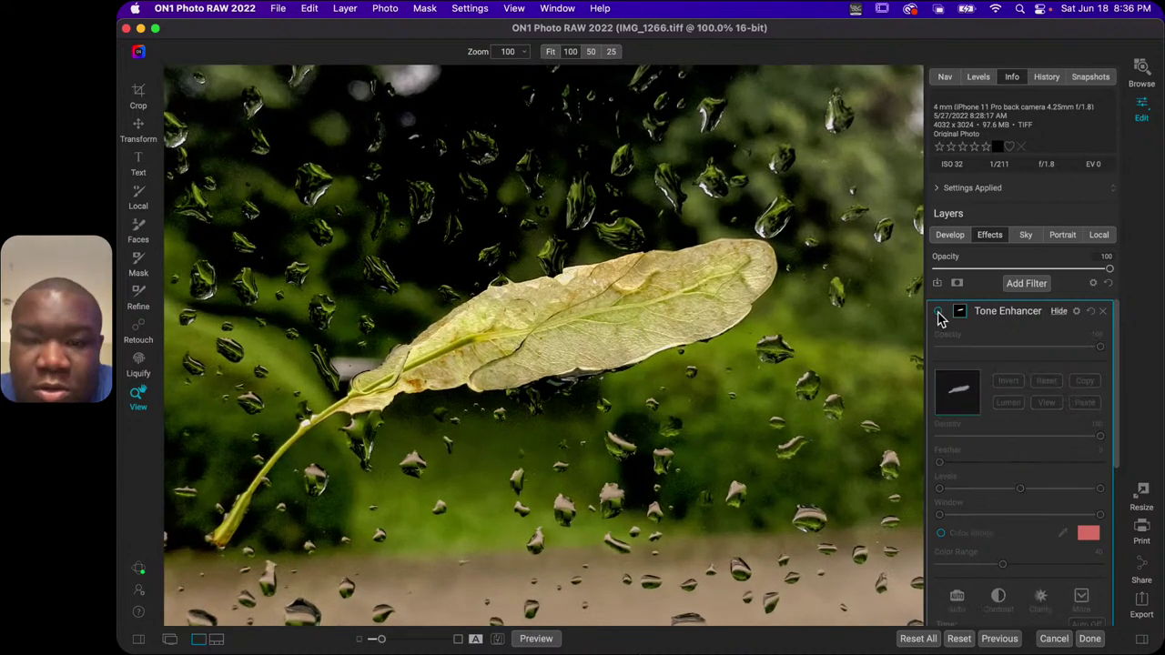
left_click(938, 312)
left_click(938, 312)
left_click(939, 312)
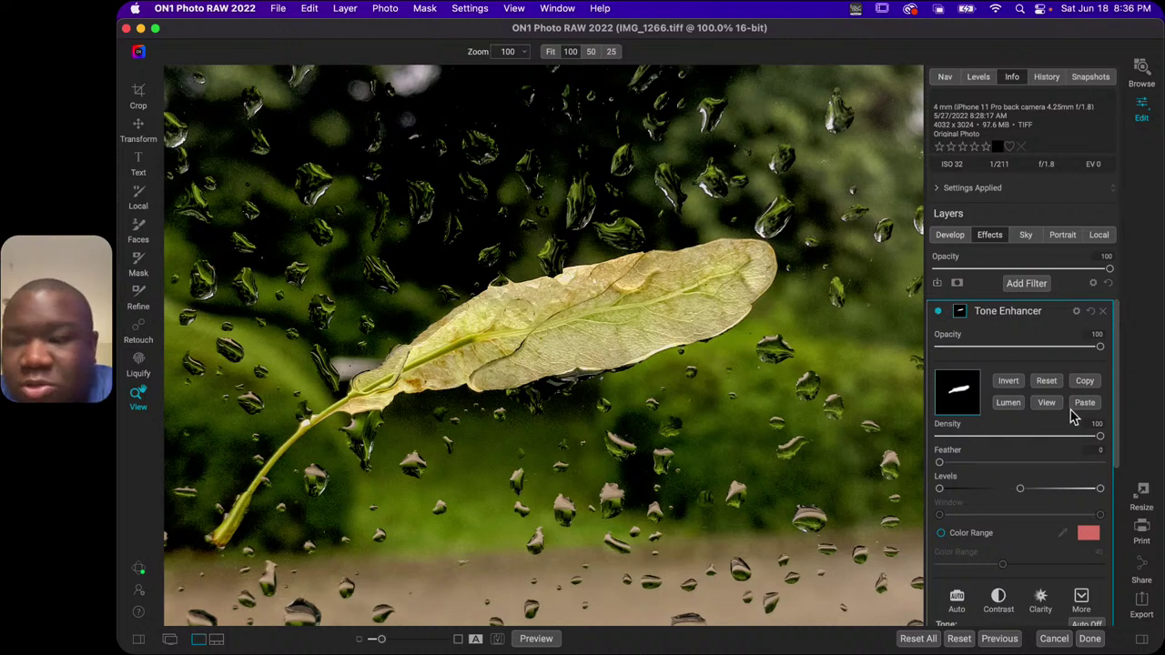
Set the Tone Enhancer's Clarity to 17 and its Detail to 19.
left_click_drag(1114, 372, 1099, 556)
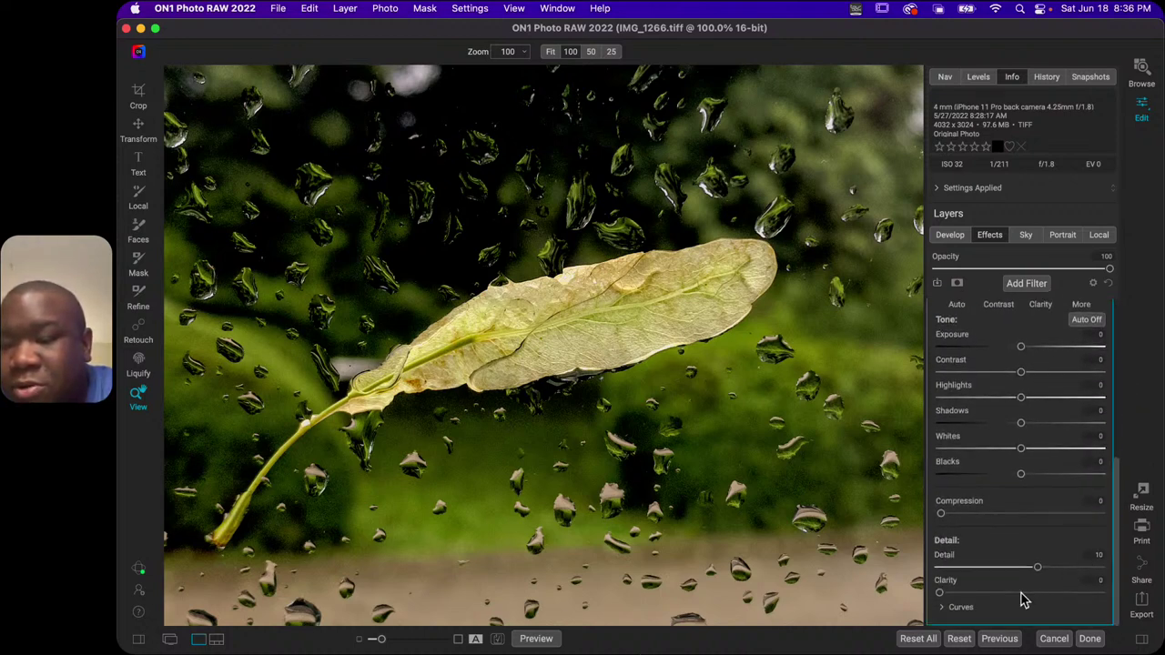
left_click_drag(939, 593, 967, 598)
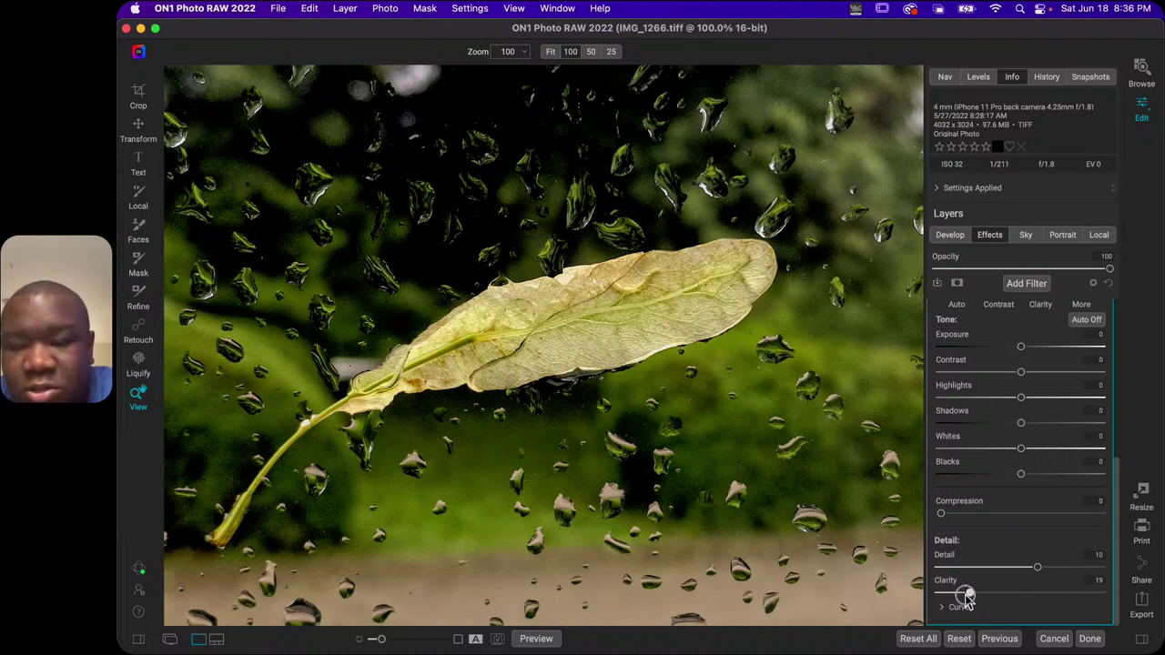
left_click_drag(1043, 574, 1054, 575)
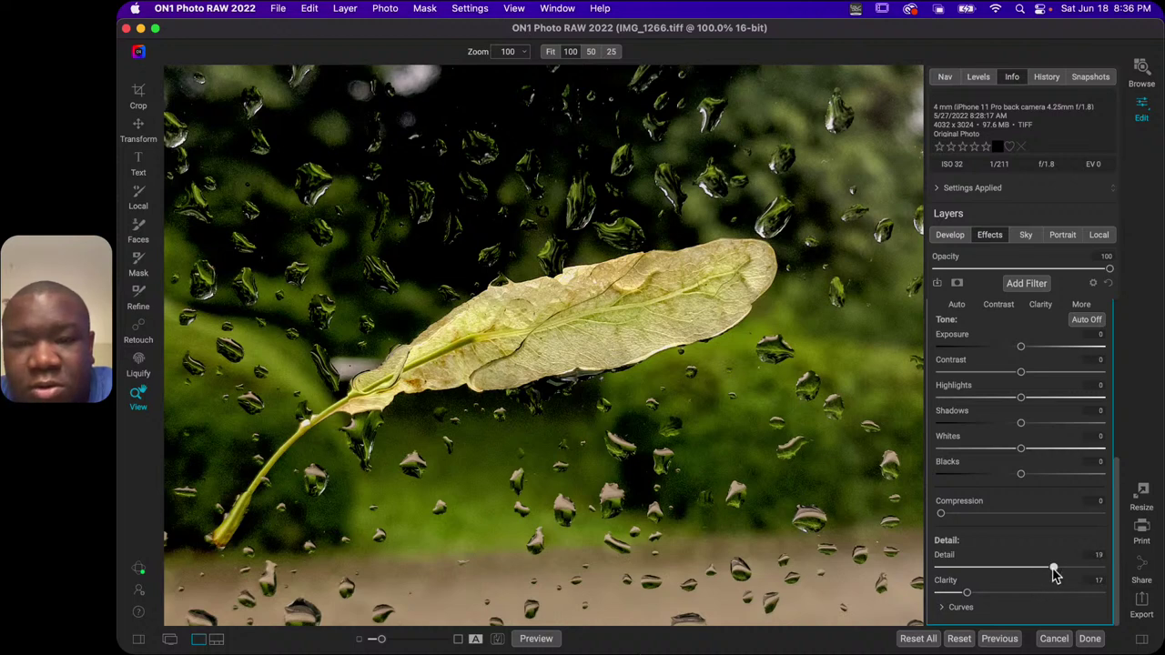
Compare the leaf with and without the strengthened Tone Enhancer, leaving it enabled, and collapse its settings.
left_click_drag(1118, 470, 1143, 381)
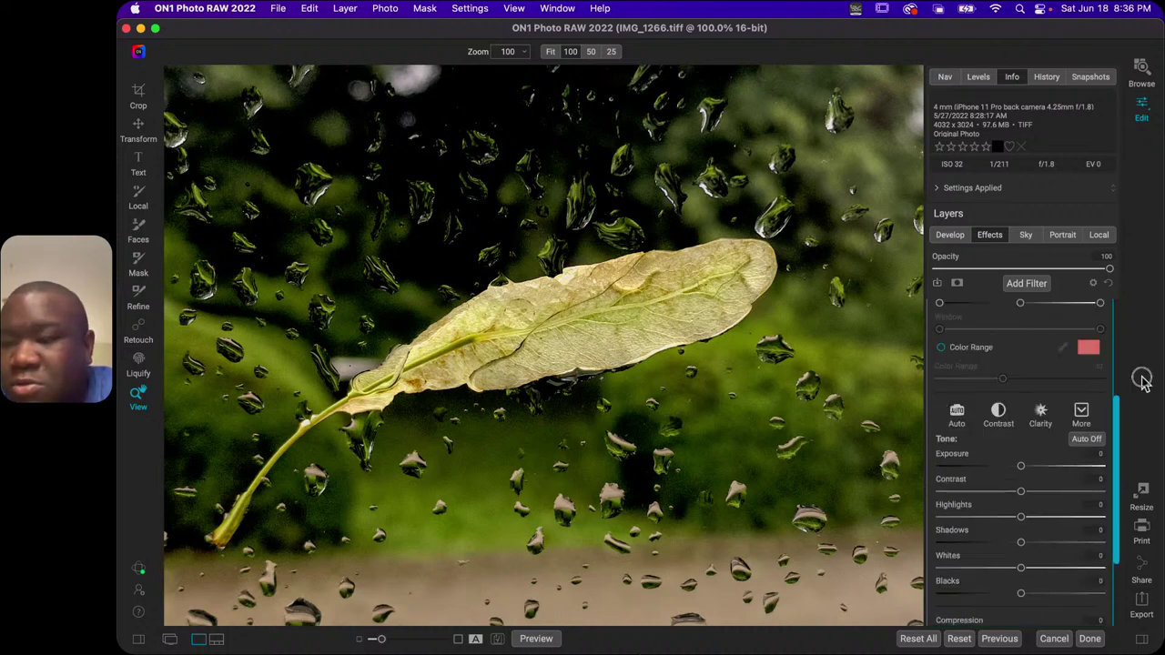
scroll(1086, 322, "up", 4)
left_click(939, 312)
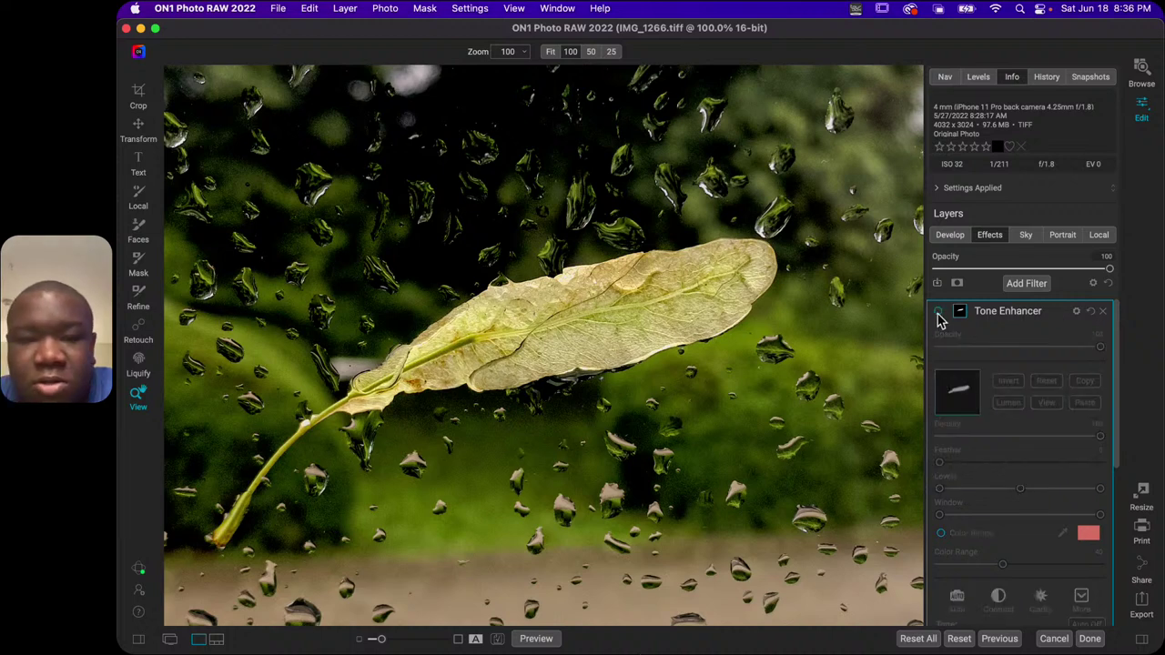
left_click(939, 312)
left_click(938, 312)
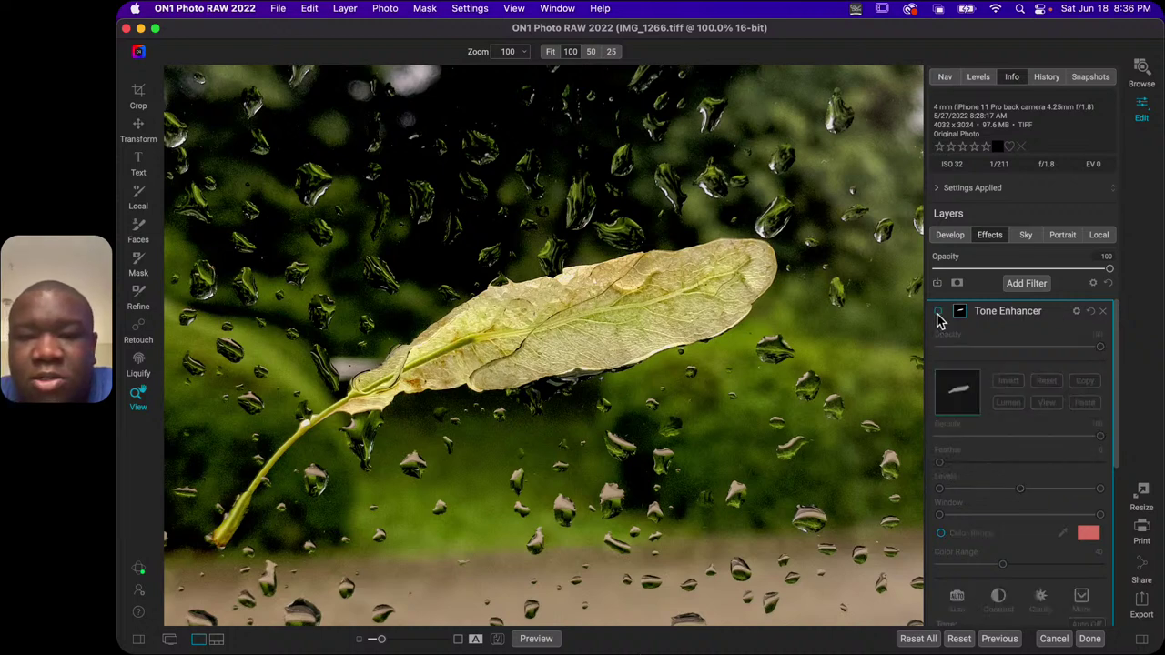
left_click(938, 312)
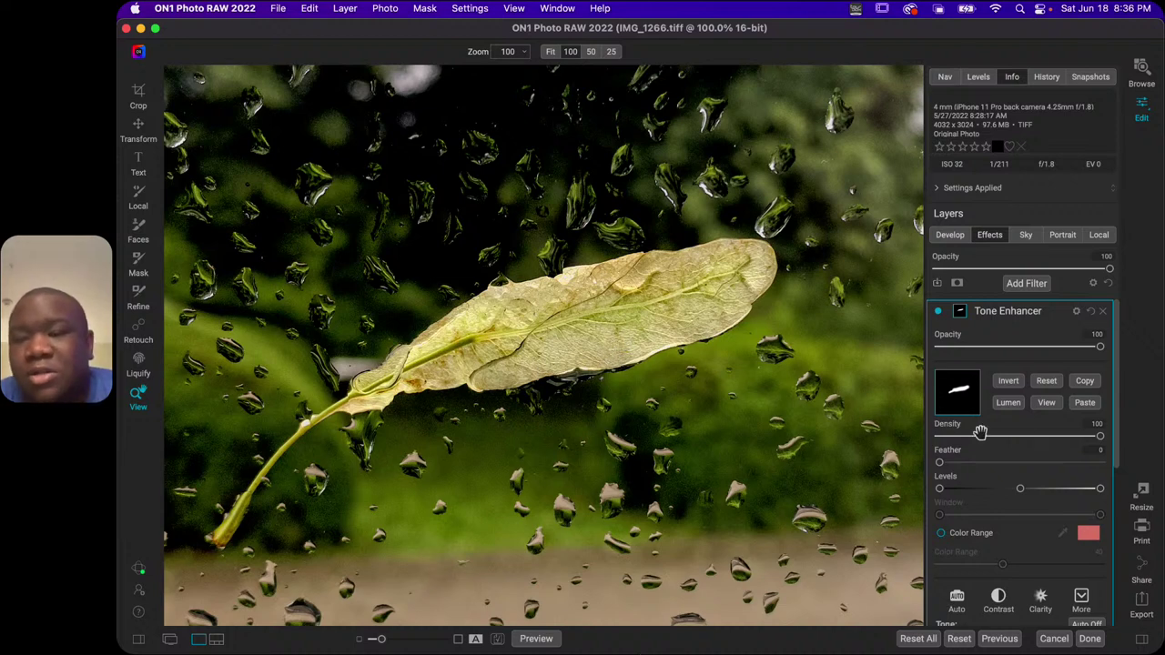
left_click(1024, 319)
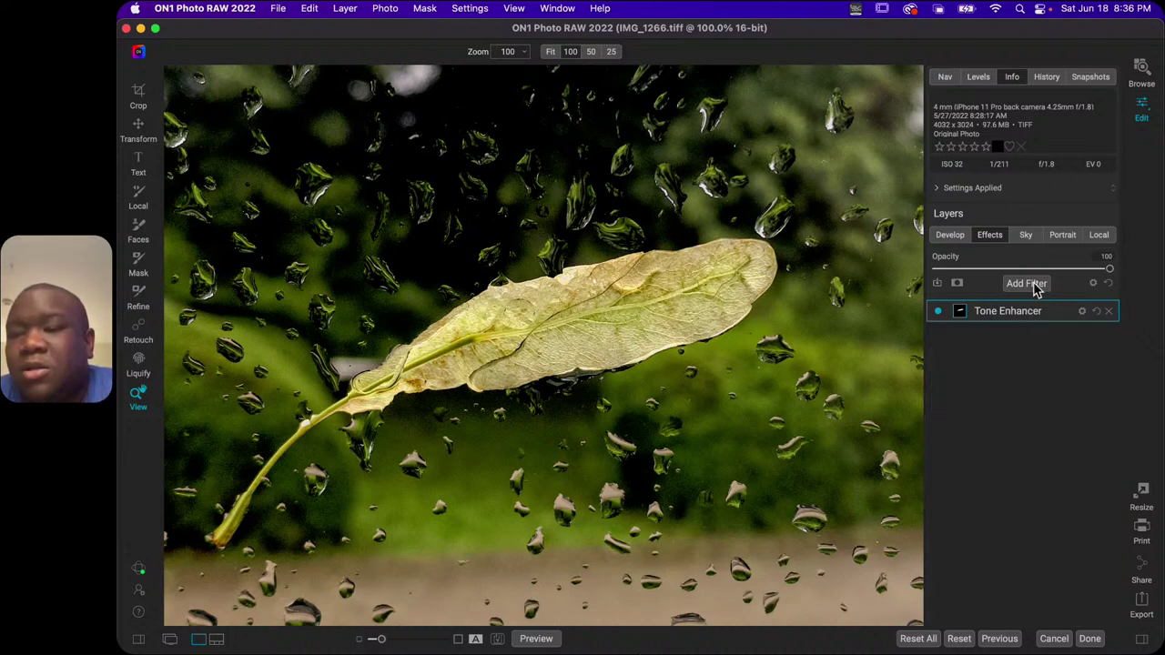
Add a Dynamic Contrast filter and restrict it to the leaf by painting it in on an inverted mask with brush size 125.
left_click(1034, 286)
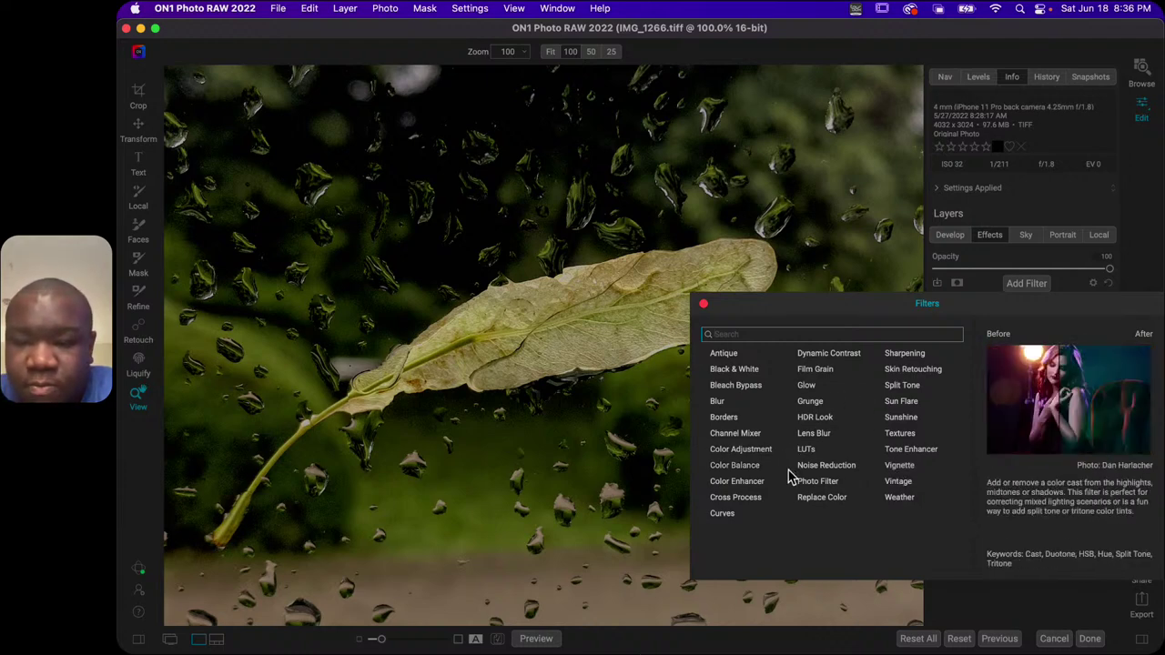
left_click(829, 356)
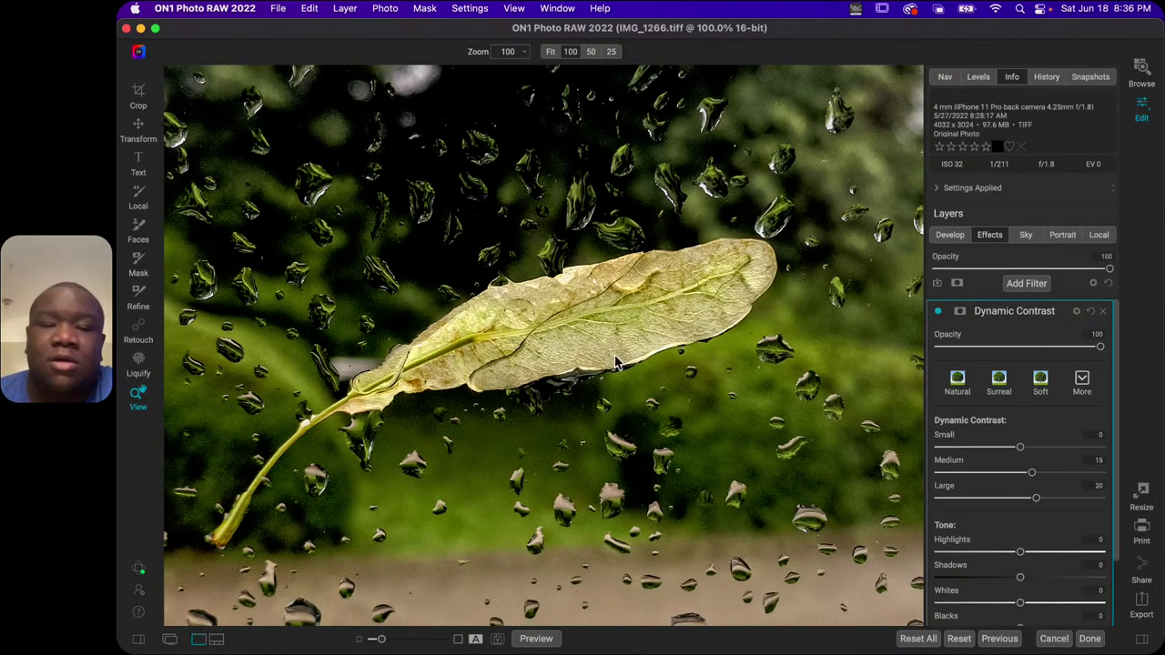
left_click(959, 312)
left_click(1012, 385)
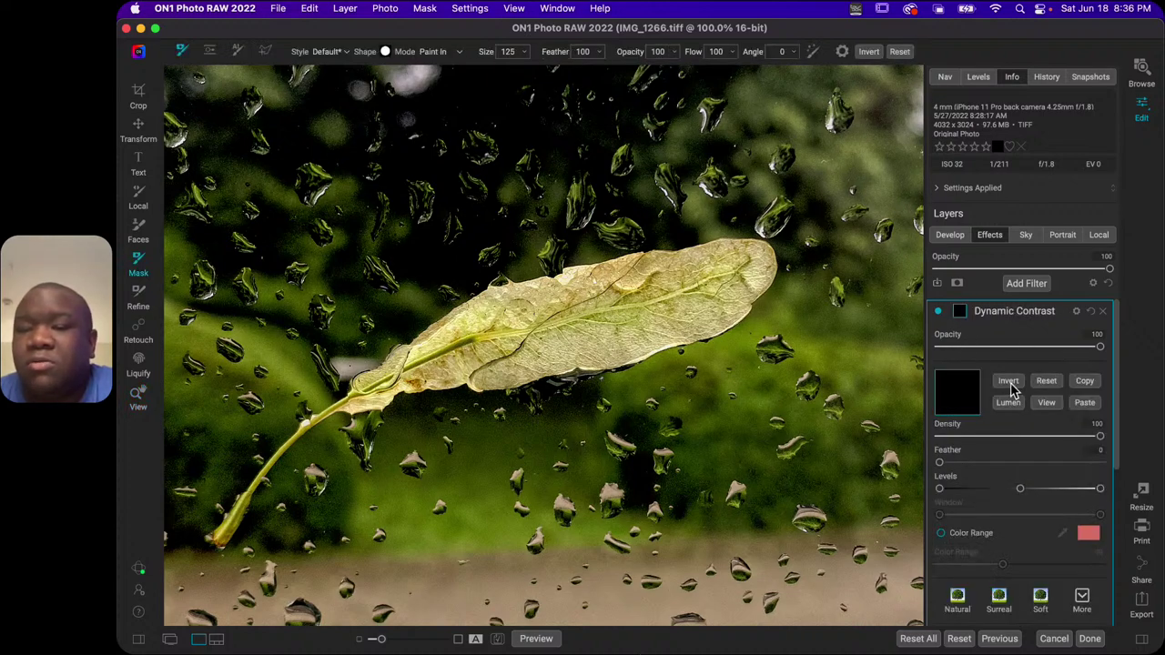
mouse_move(715, 277)
left_mouse_down()
mouse_move(742, 264)
mouse_move(725, 301)
mouse_move(512, 337)
mouse_move(456, 359)
mouse_move(488, 333)
mouse_move(601, 319)
mouse_move(636, 297)
mouse_move(498, 319)
mouse_move(645, 284)
mouse_move(675, 280)
mouse_move(674, 326)
mouse_move(593, 321)
mouse_move(420, 366)
left_mouse_up()
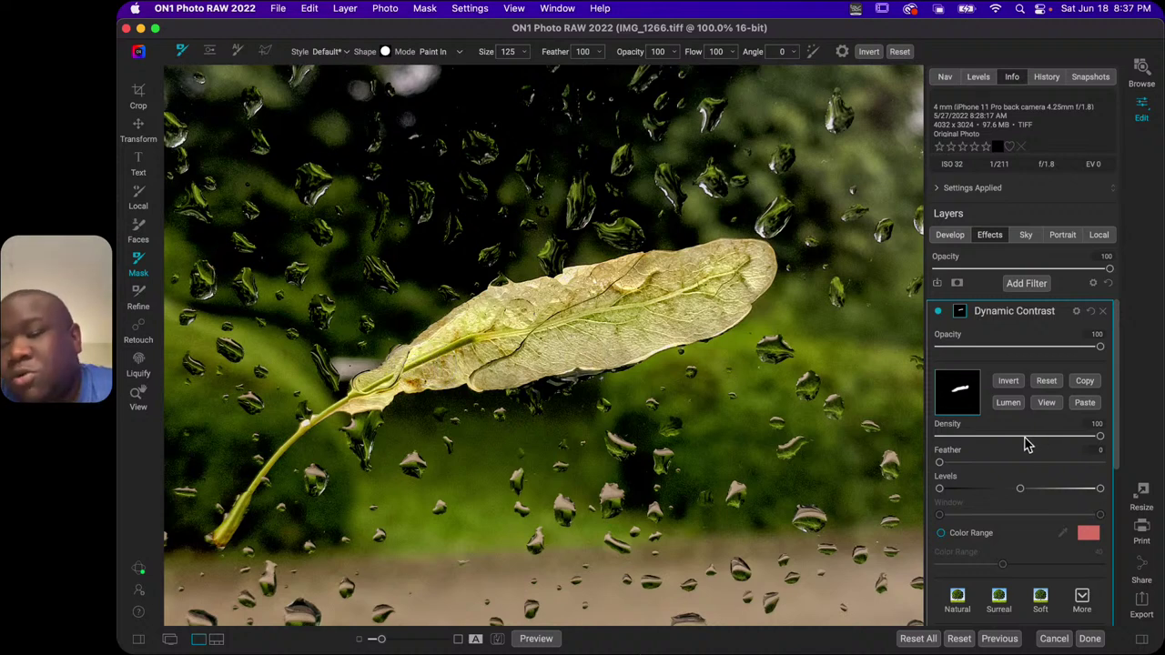
left_click(1001, 314)
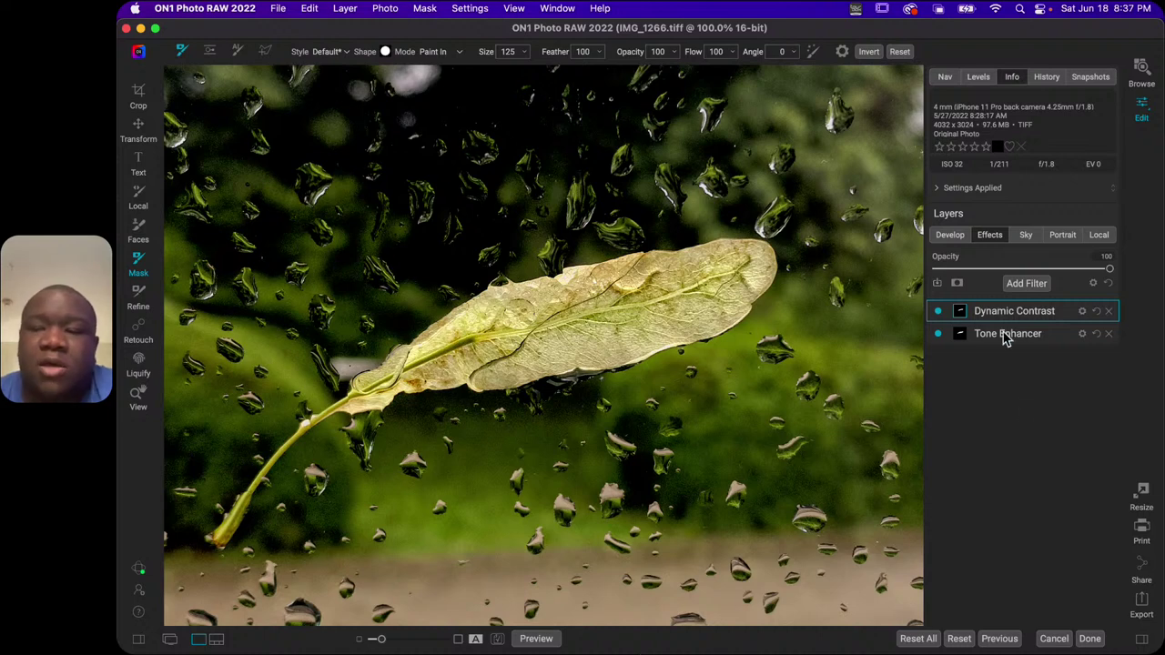
Add an Antique filter to the whole photo and apply its Warm preset.
key("z")
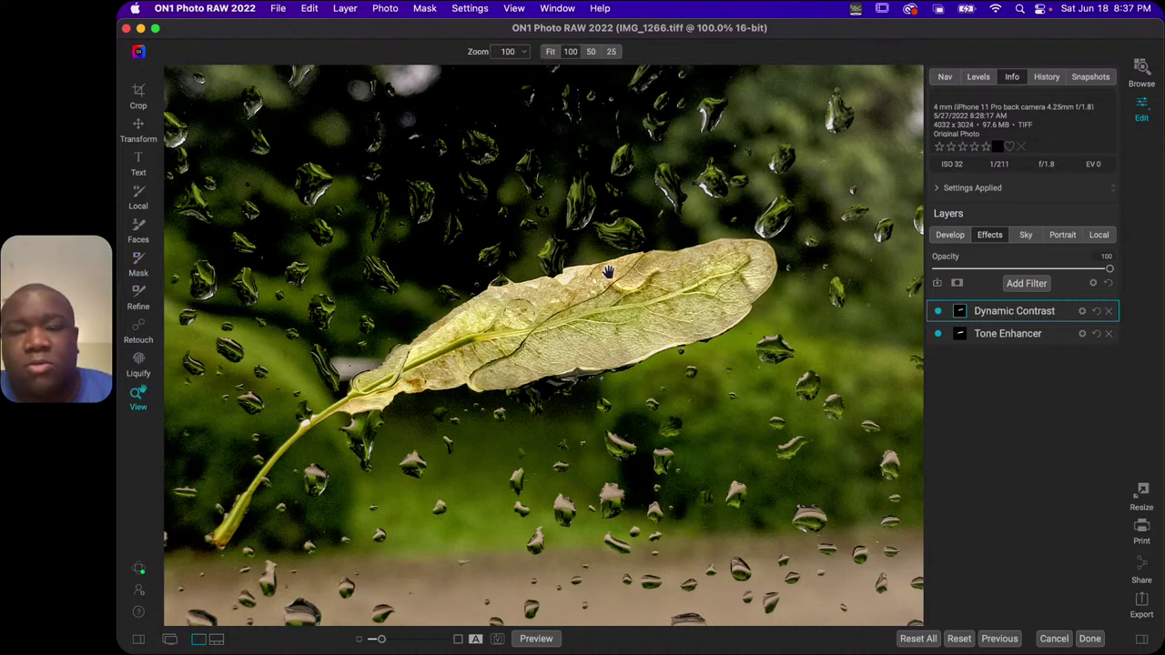
left_click(607, 273)
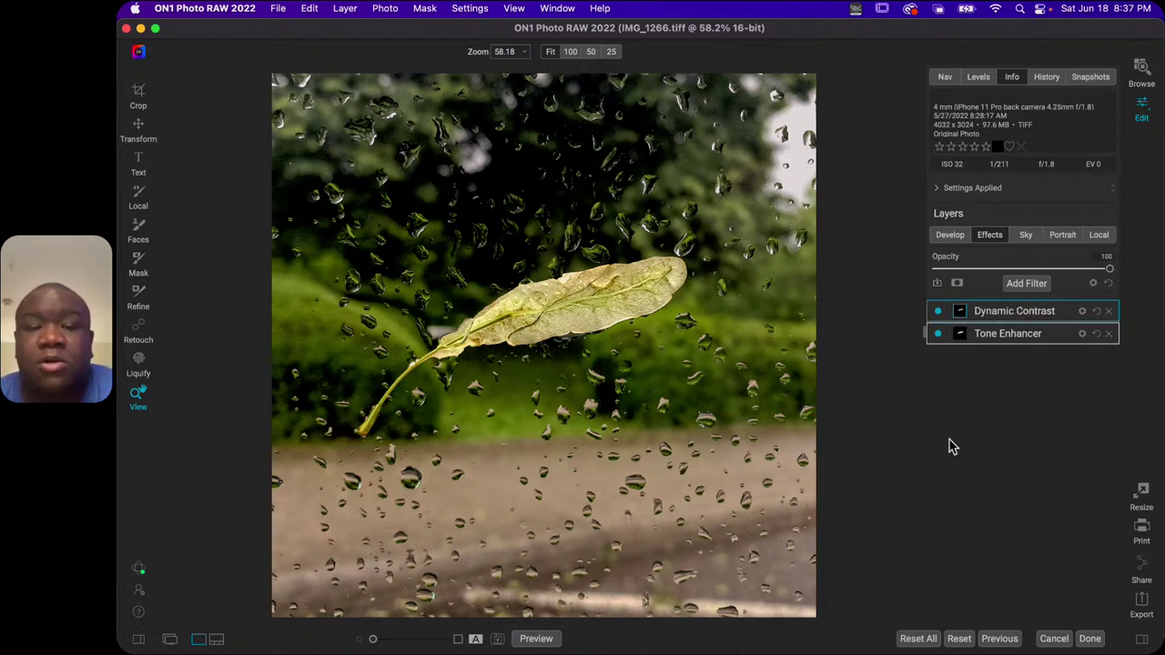
left_click(1025, 284)
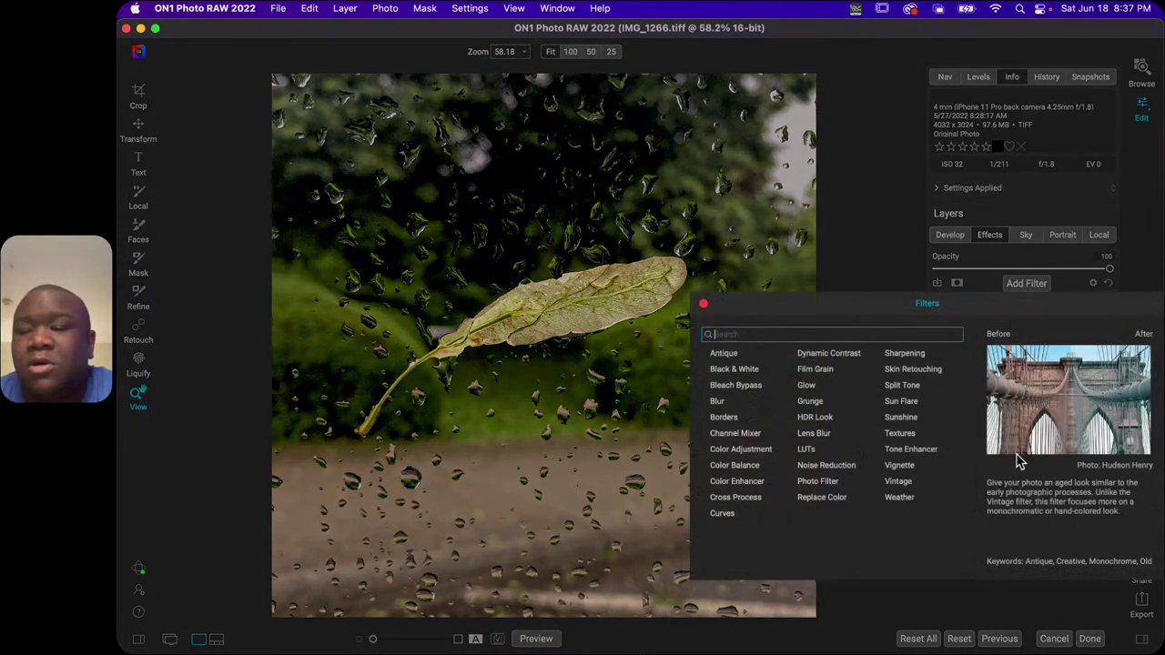
left_click(733, 355)
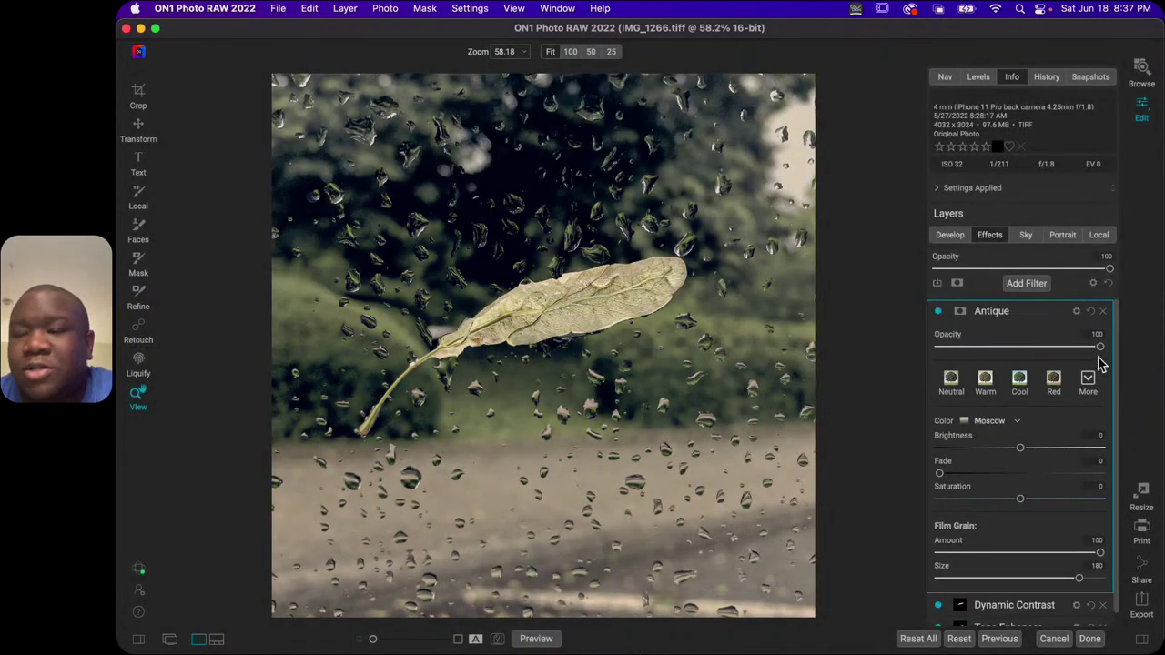
left_click(985, 386)
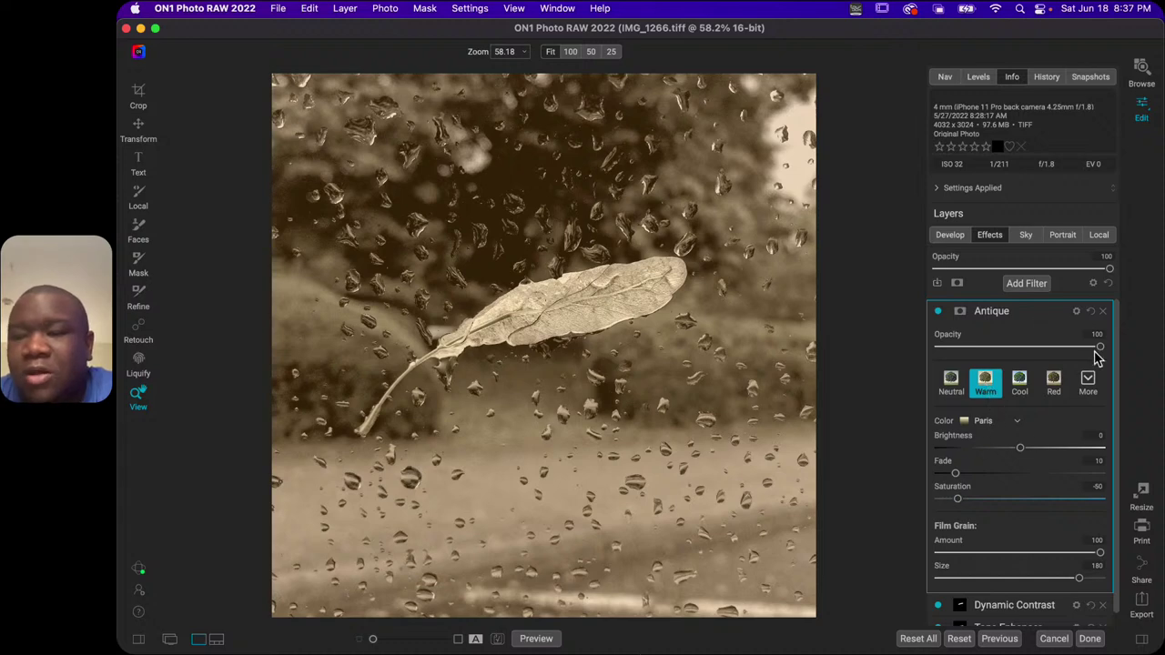
Set the Antique filter's Opacity to 32, Brightness to -24, Fade to 53 and Saturation to -16.
left_click_drag(1099, 347, 991, 356)
left_click_drag(1019, 448, 1024, 474)
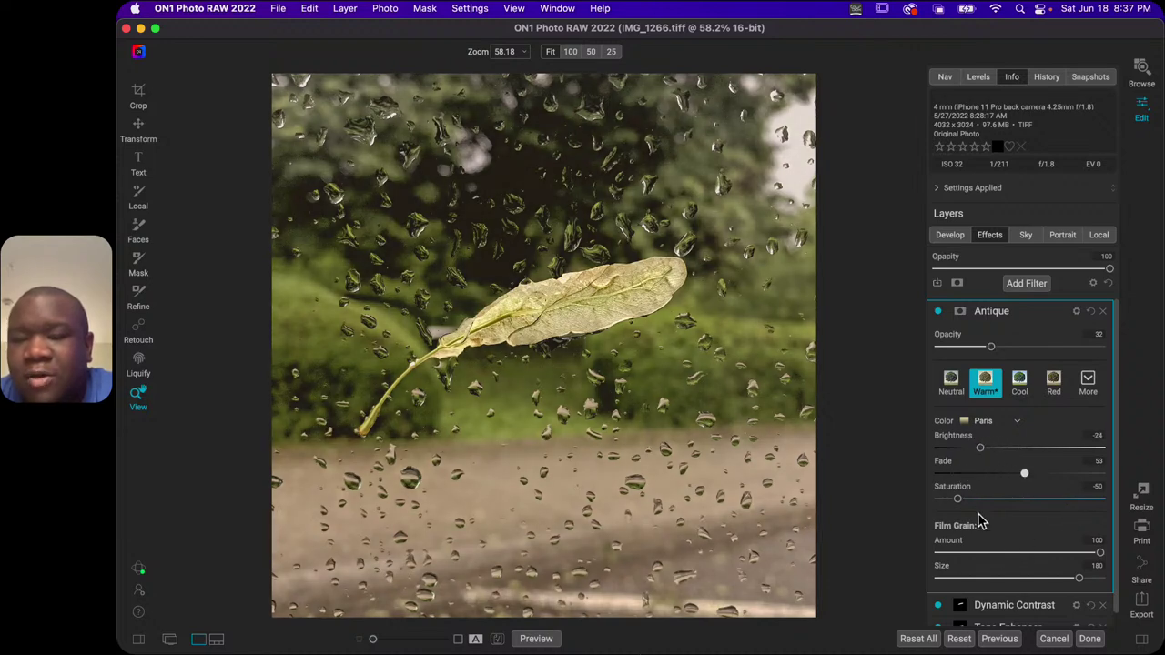
left_click_drag(960, 506, 993, 508)
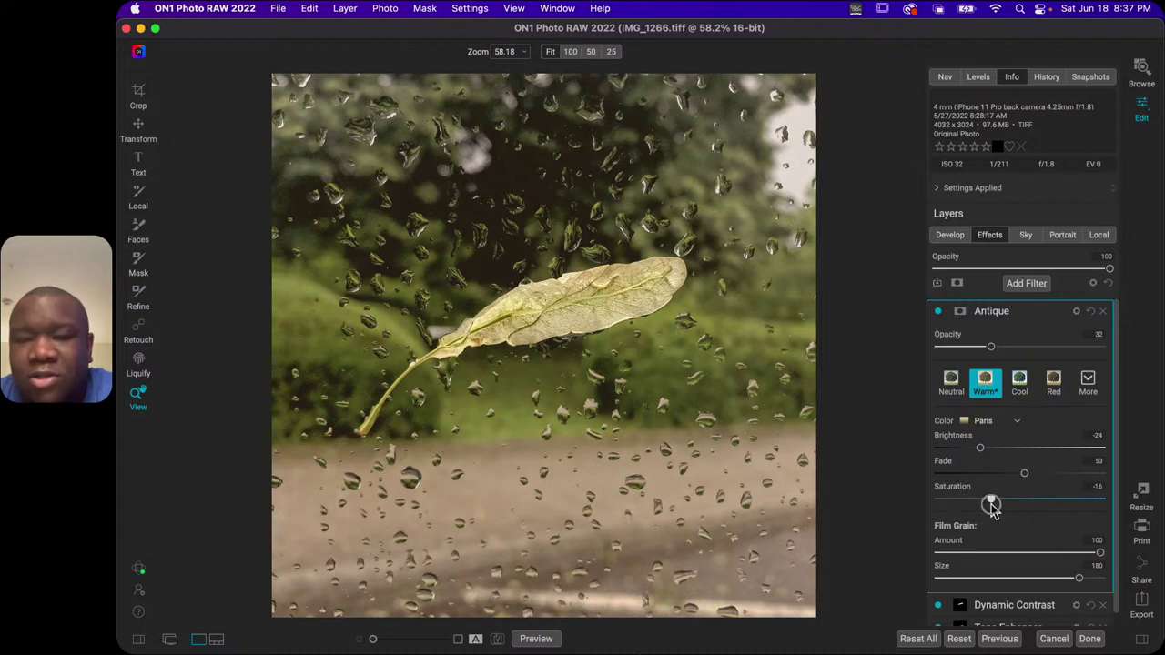
Collapse the Antique filter and compare the edited leaf photo with its unedited preview.
left_click(1034, 319)
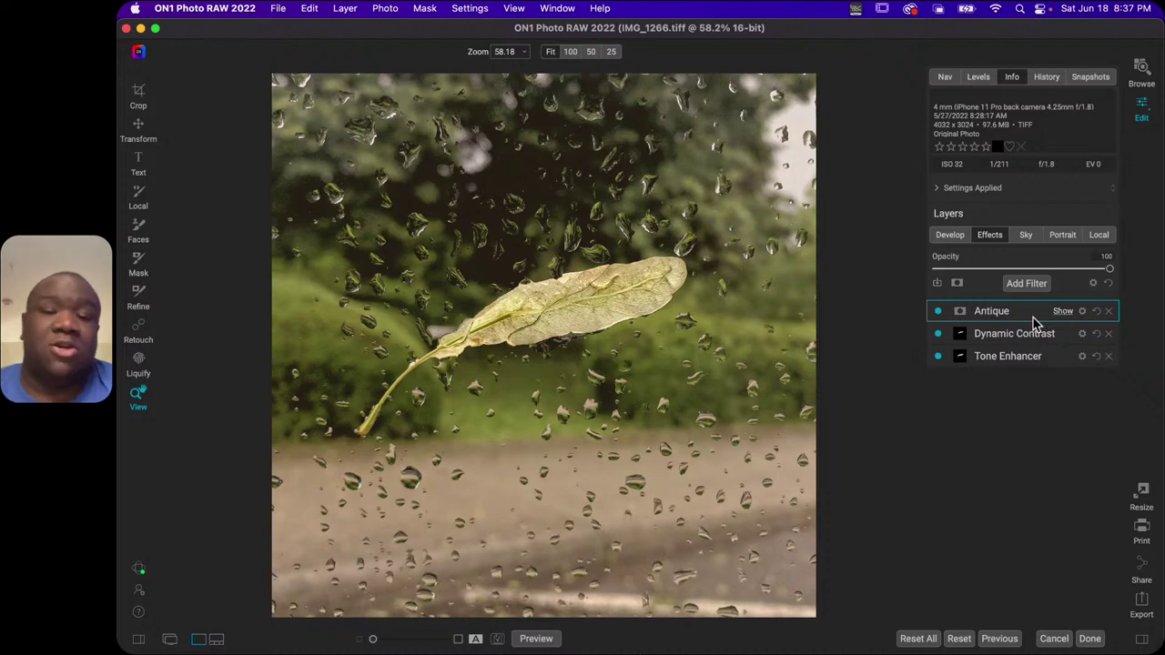
key("super+p")
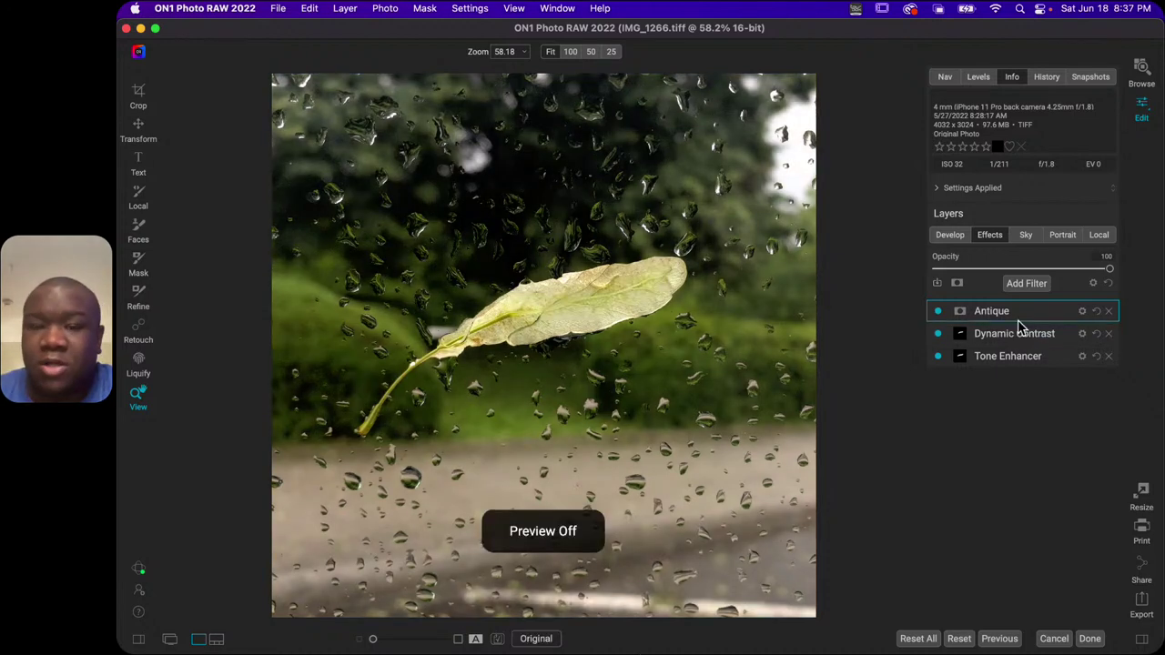
key("super+p")
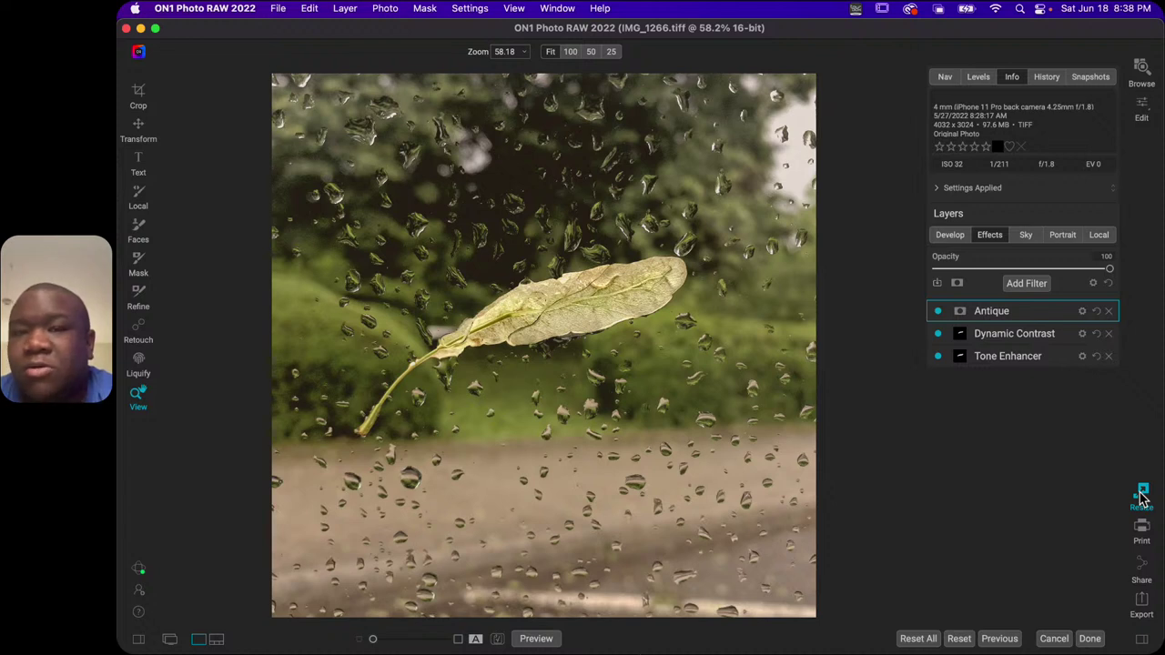
Open the leaf photo for resizing, set its size to 10 megapixels, and check the leaf at 100%.
left_click(1142, 496)
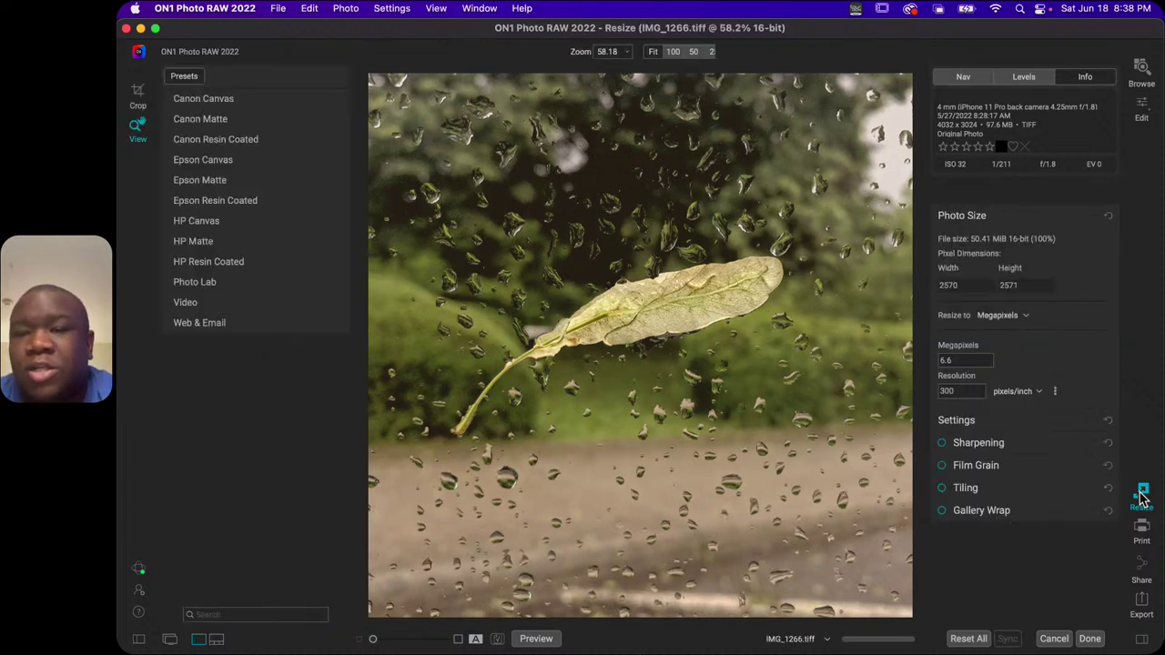
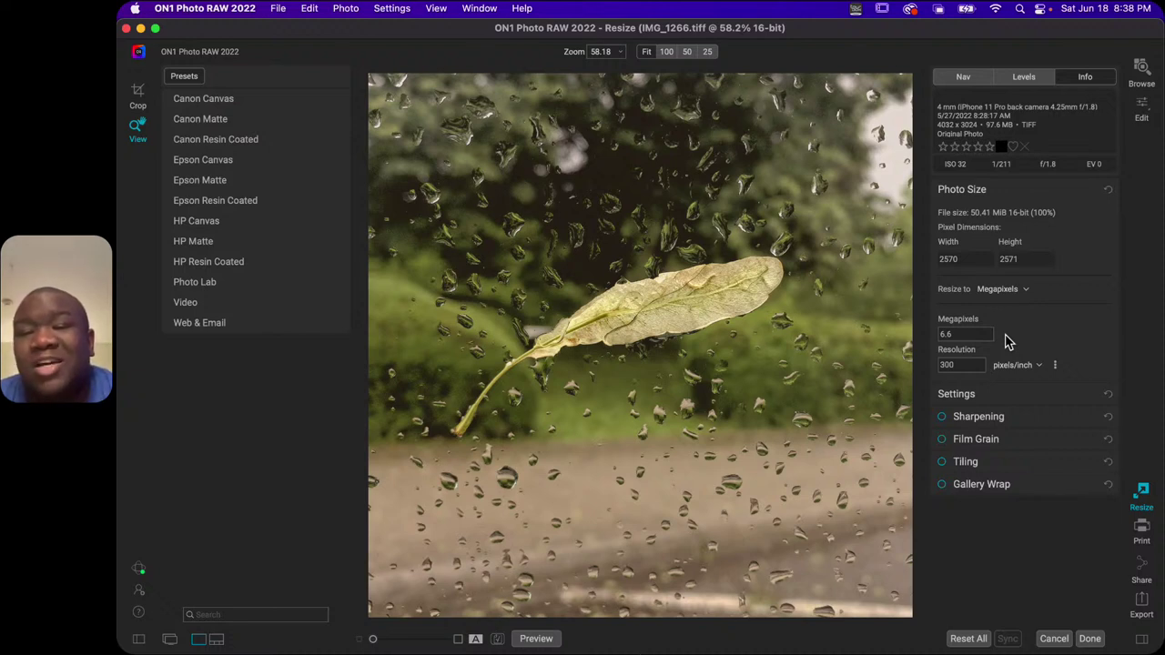
left_click(972, 337)
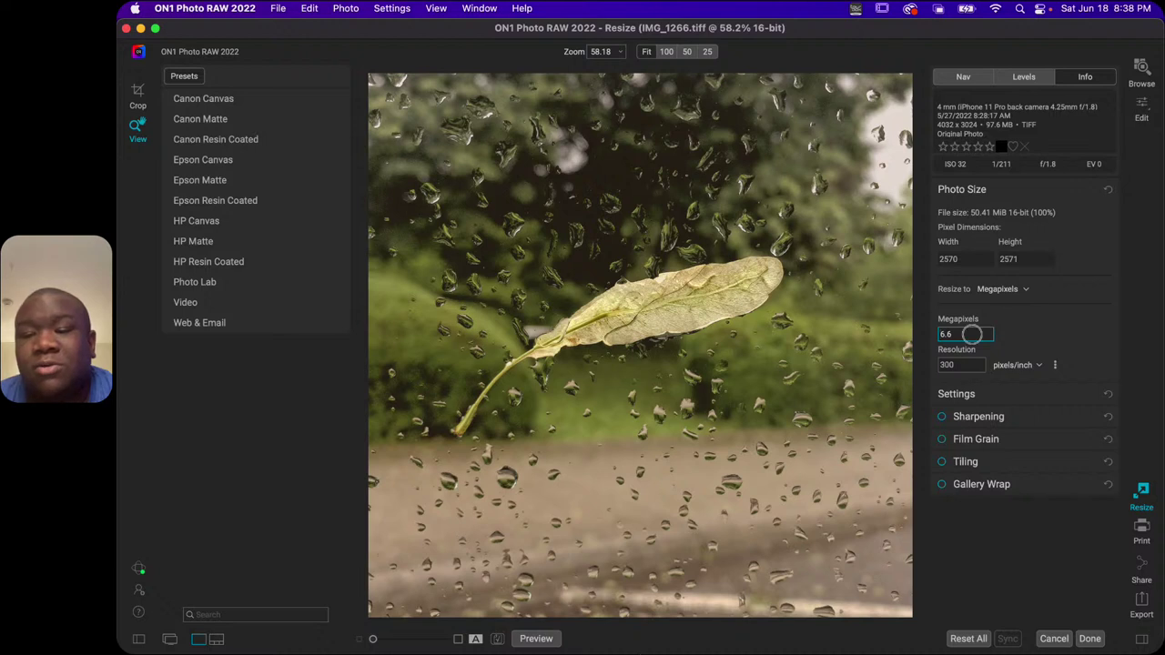
key("Return")
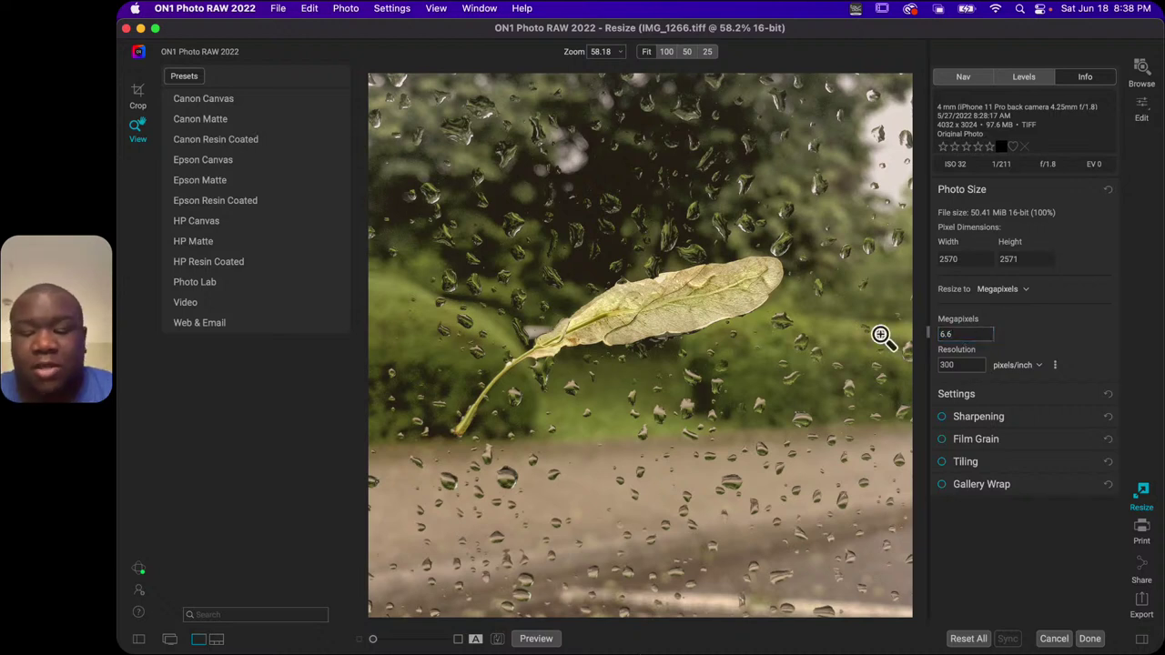
double_click(962, 337)
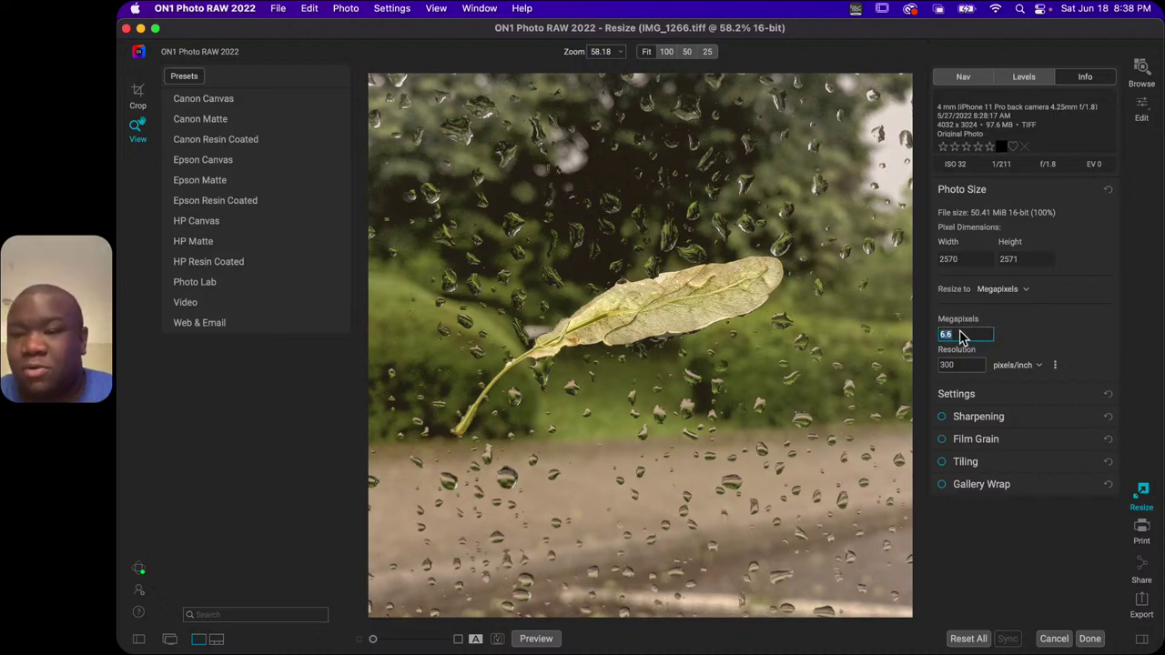
type("10")
key("Return")
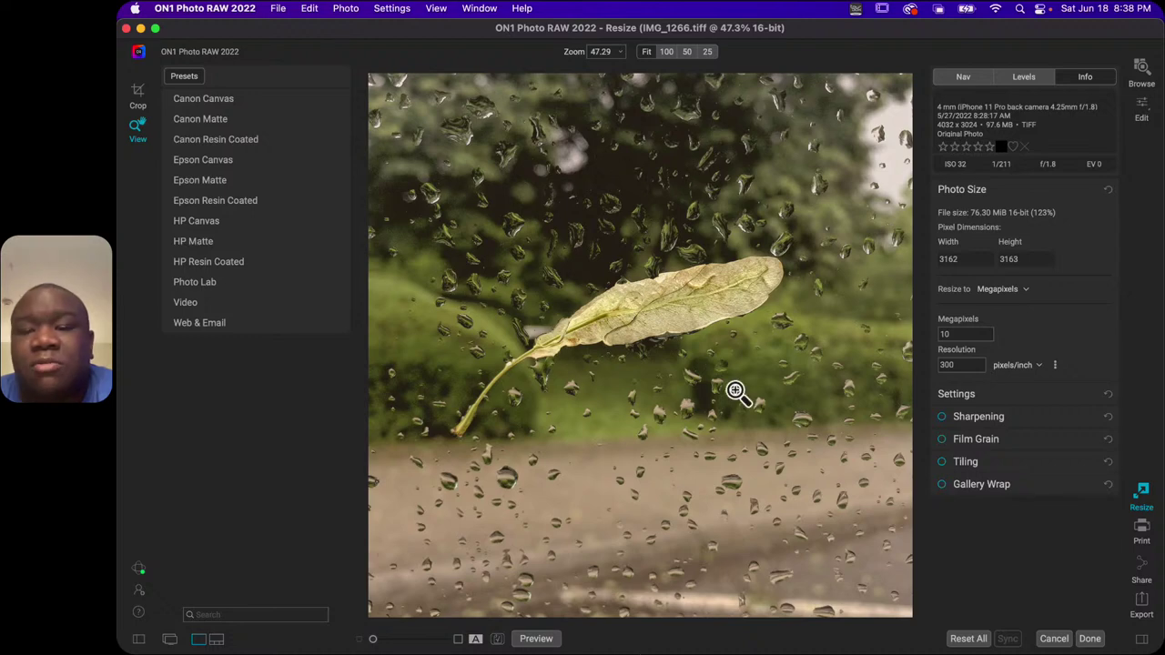
left_click(703, 303)
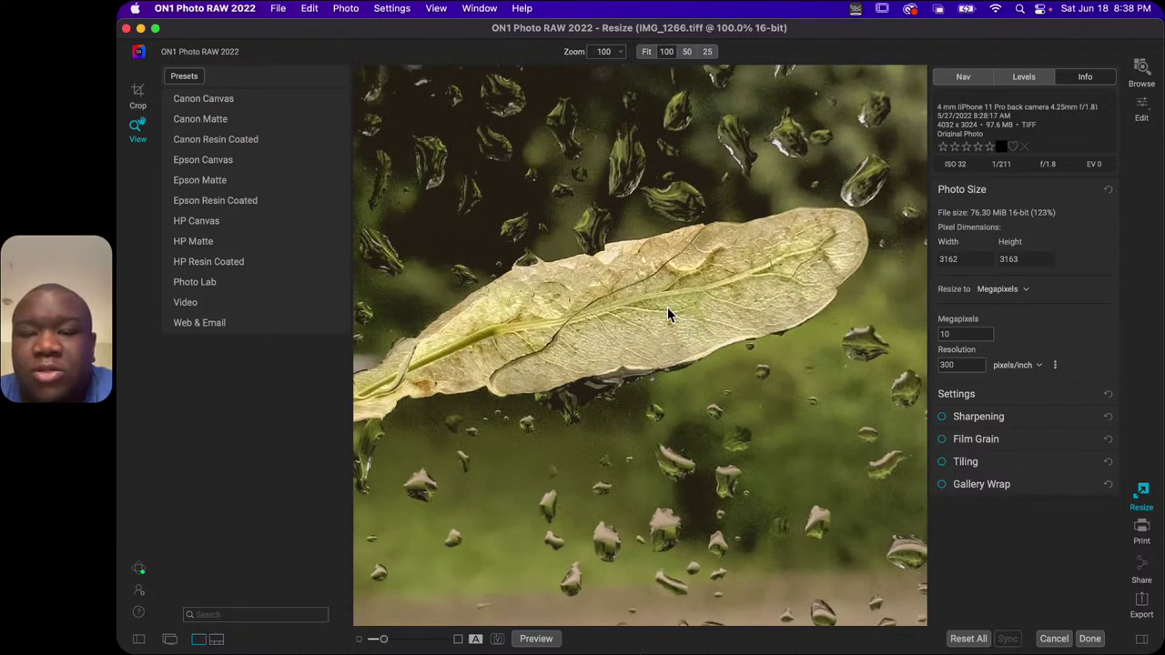
left_click(667, 306)
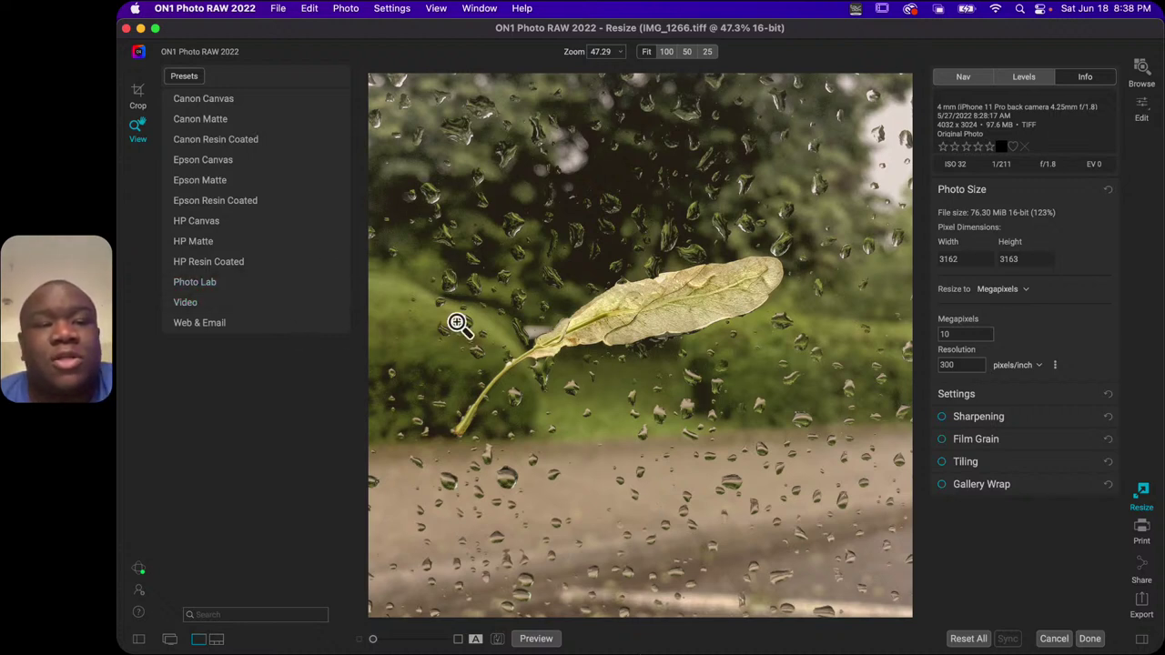
Crop the leaf photo with the Canon Matte 10x10 preset, trying the 8x12 preset with a shifted crop beforehand.
left_click(216, 119)
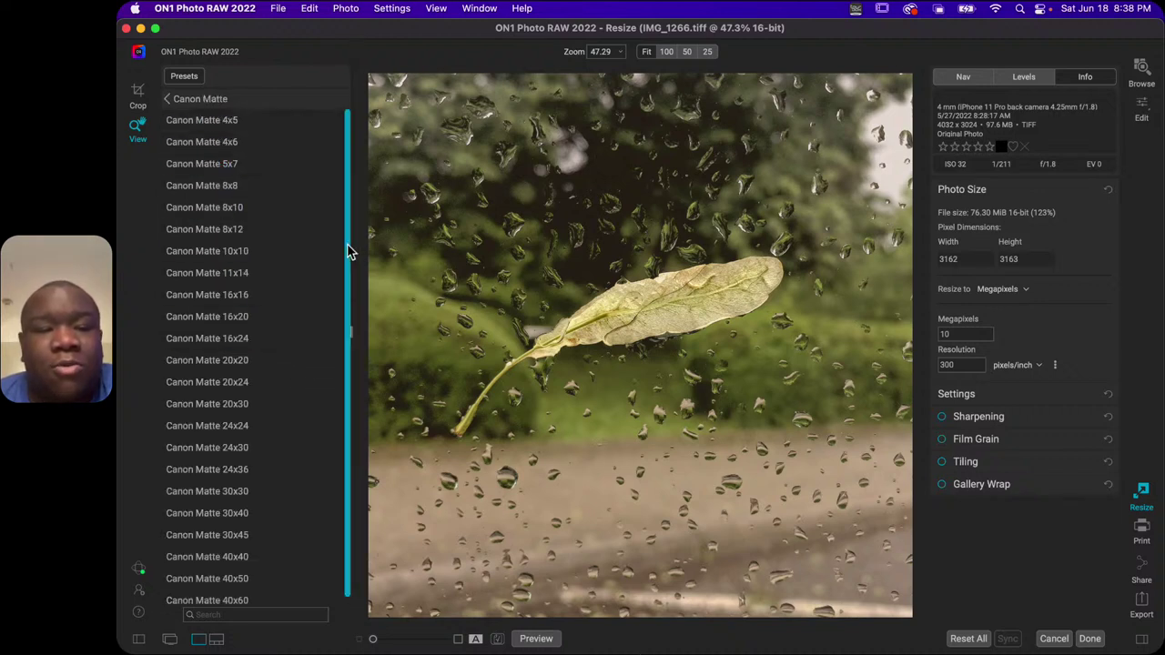
scroll(346, 273, "down", 1)
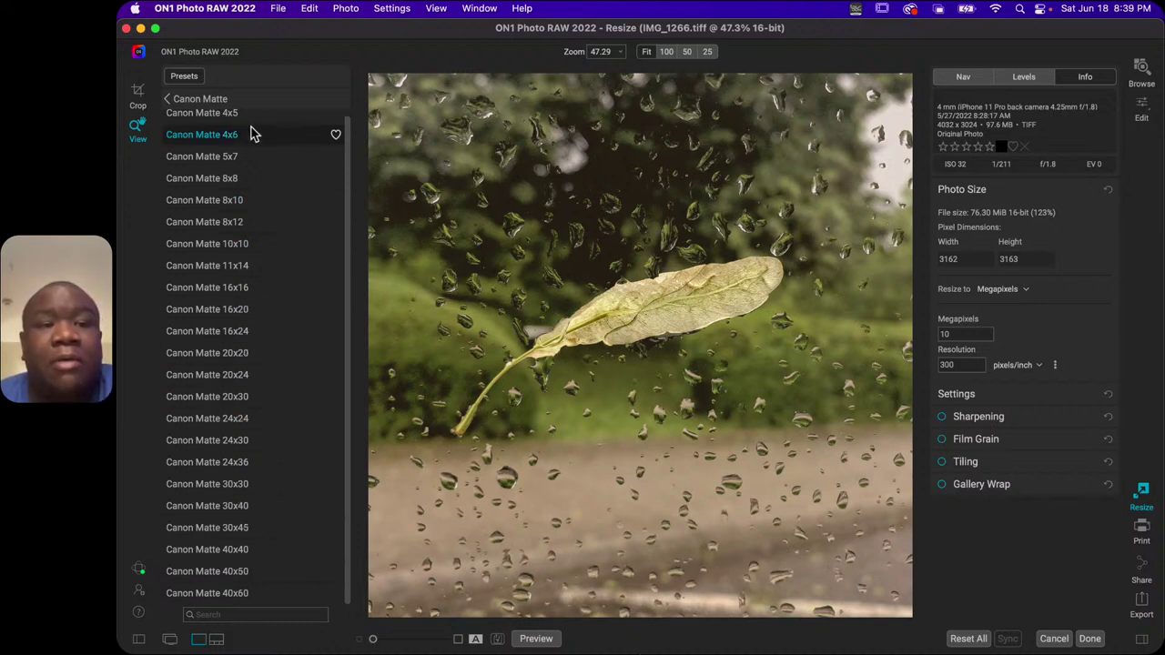
scroll(346, 217, "up", 1)
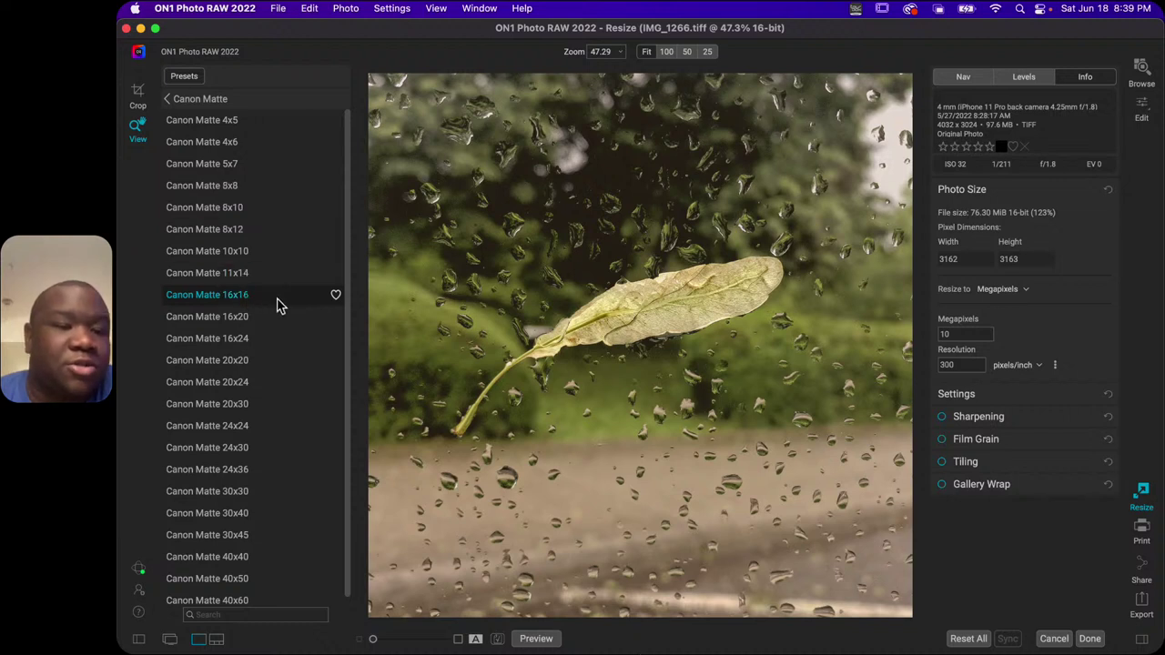
left_click(238, 259)
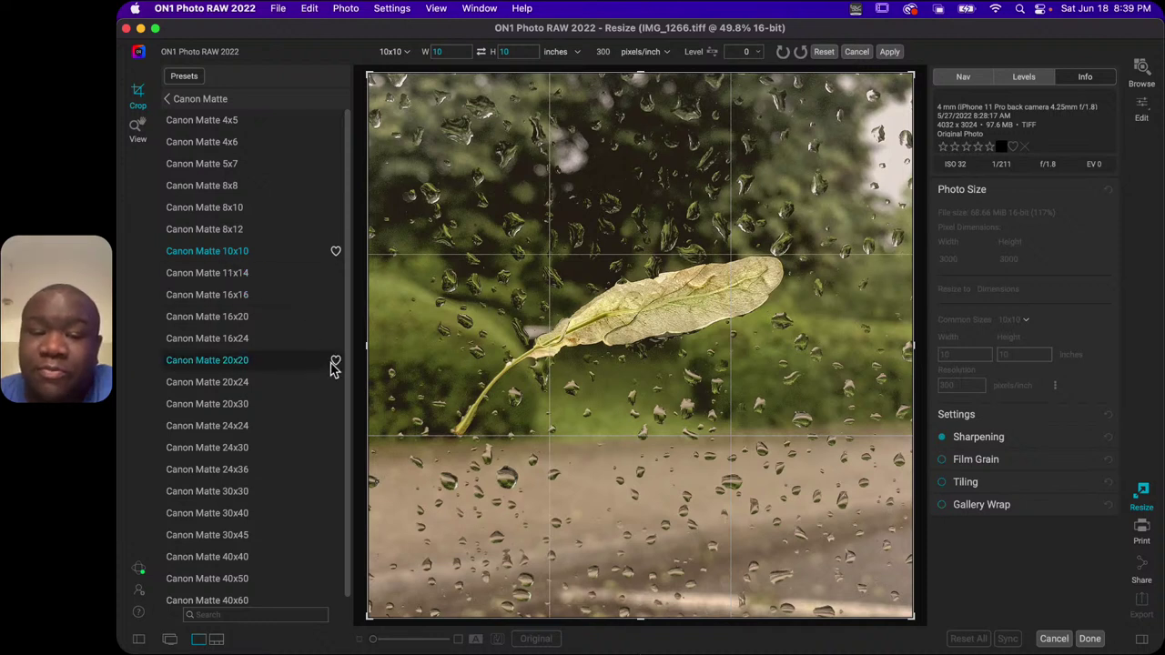
left_click(232, 235)
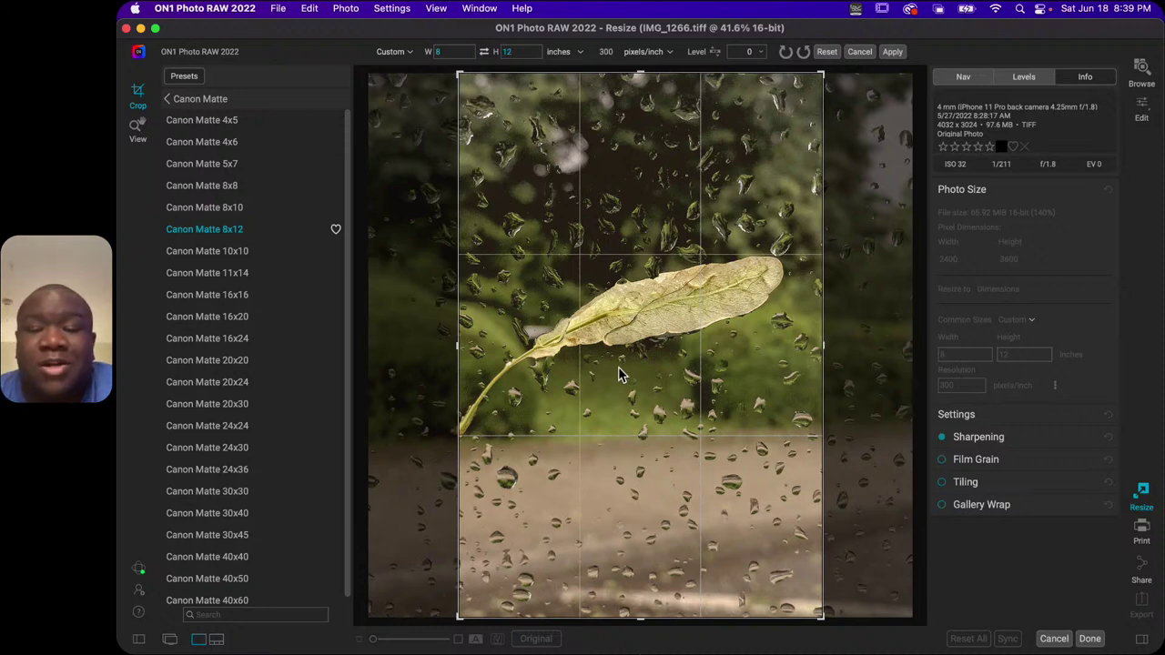
left_click_drag(622, 373, 644, 373)
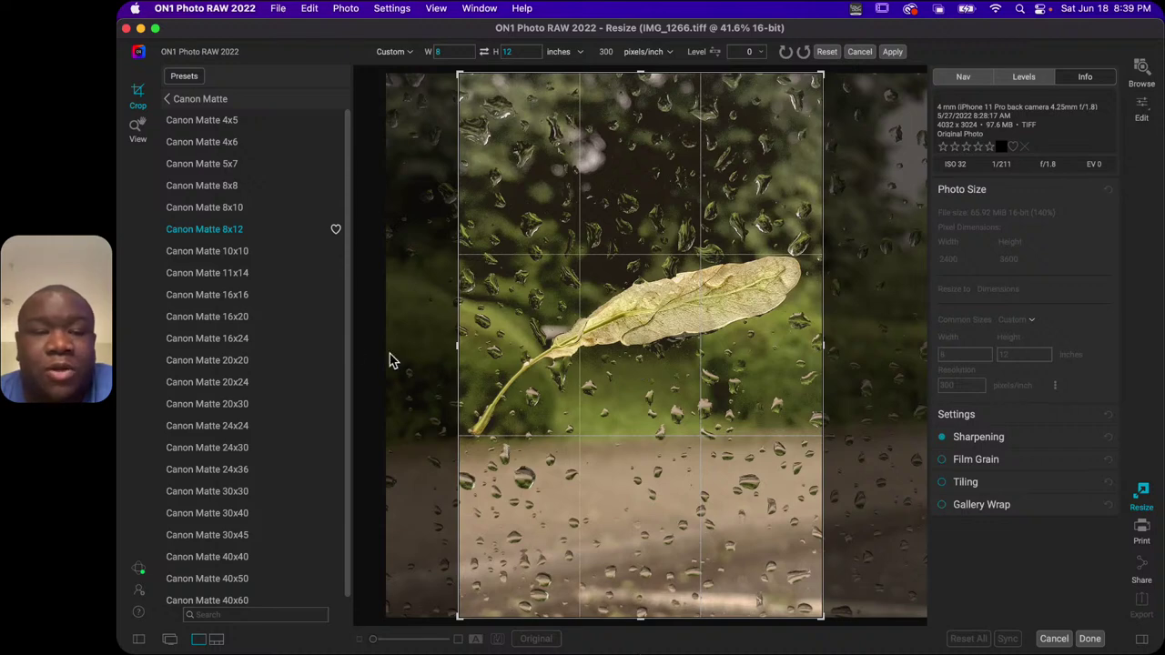
left_click(228, 253)
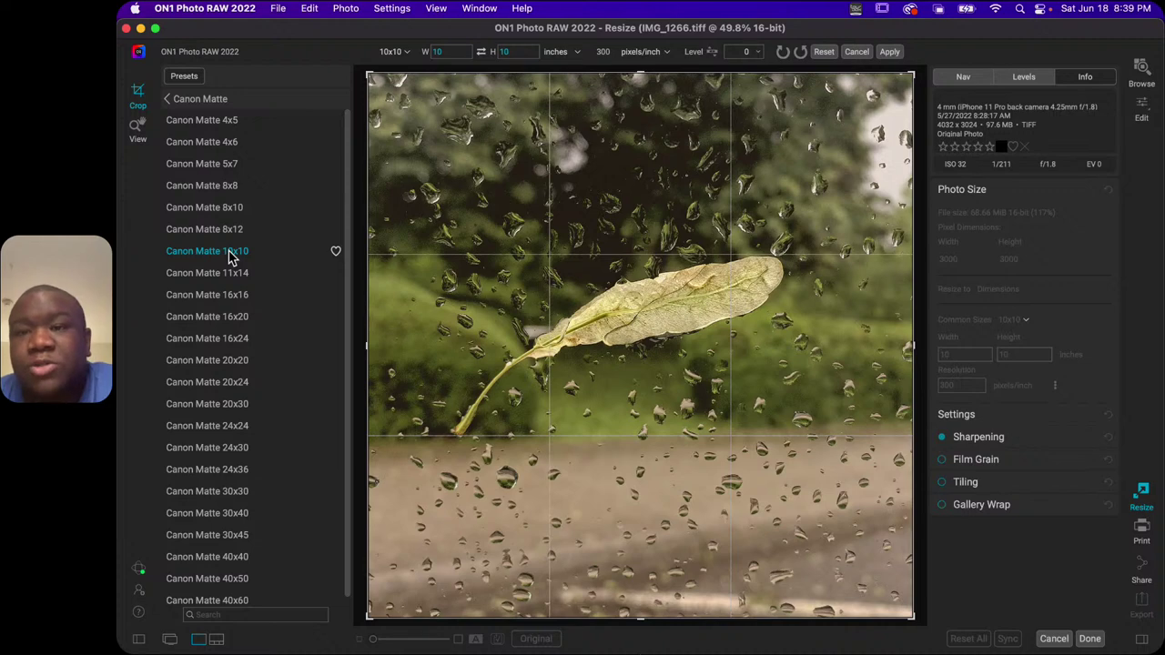
left_click(889, 51)
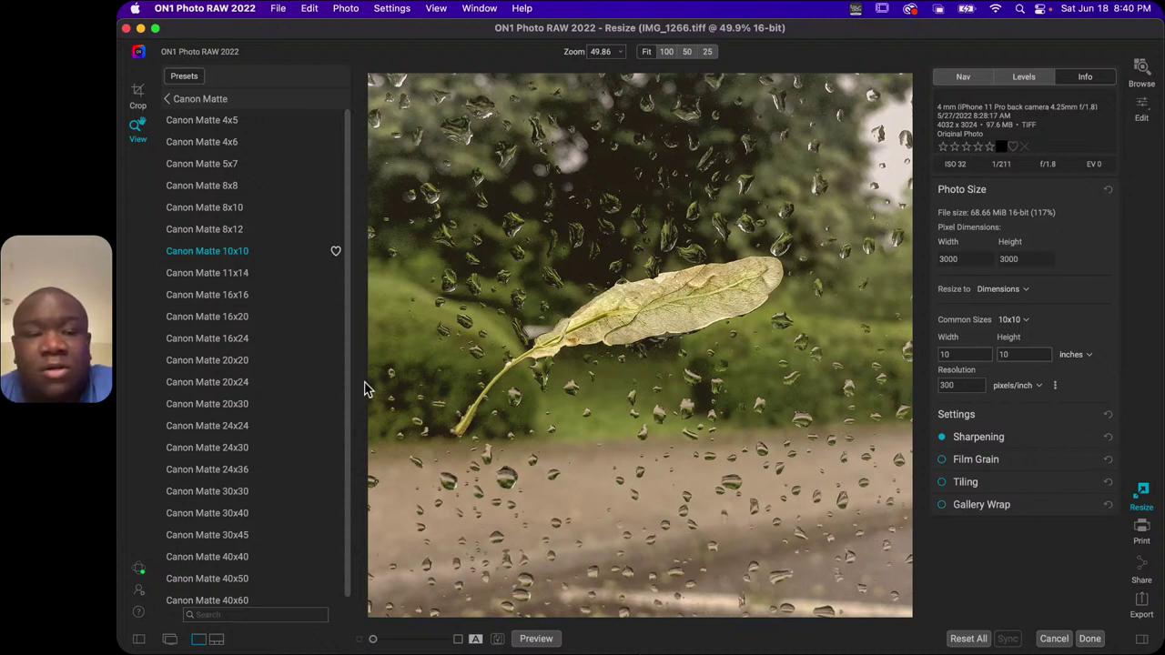
Set the 10x10 photo's resolution to 96 pixels/inch.
left_click(951, 387)
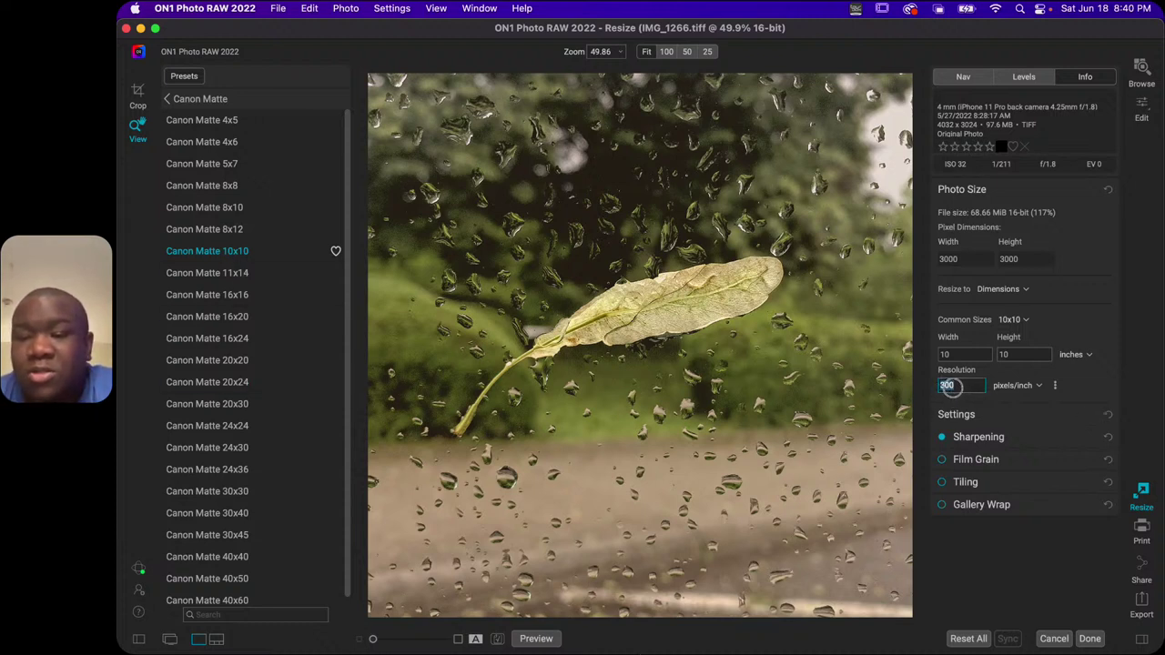
type("96")
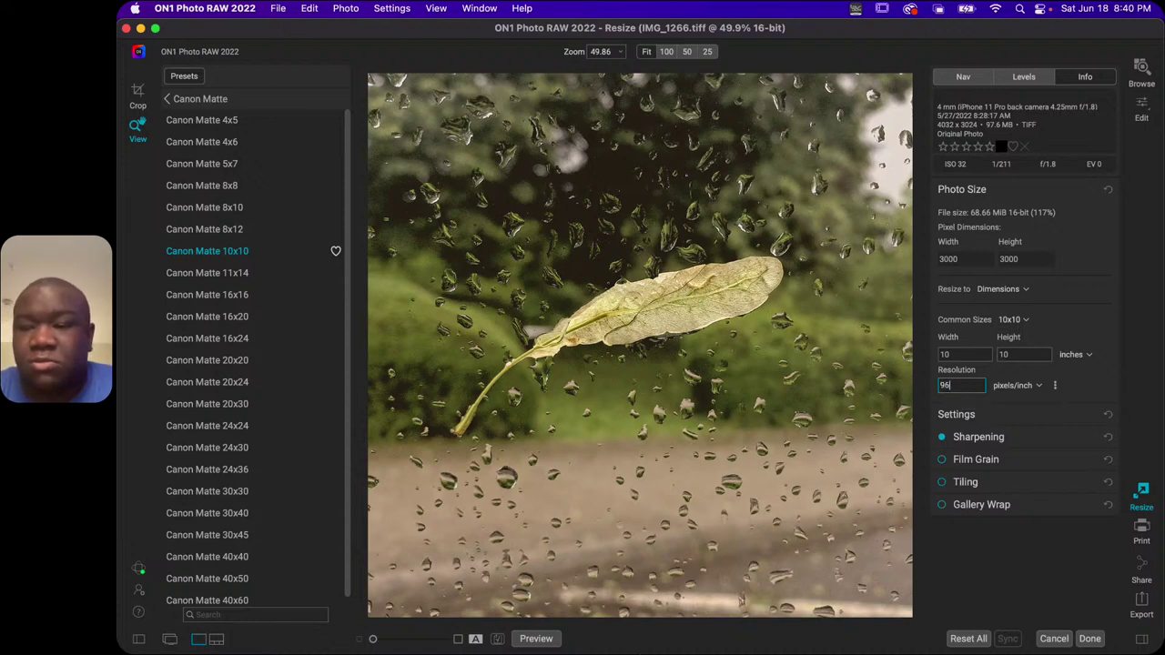
key("Return")
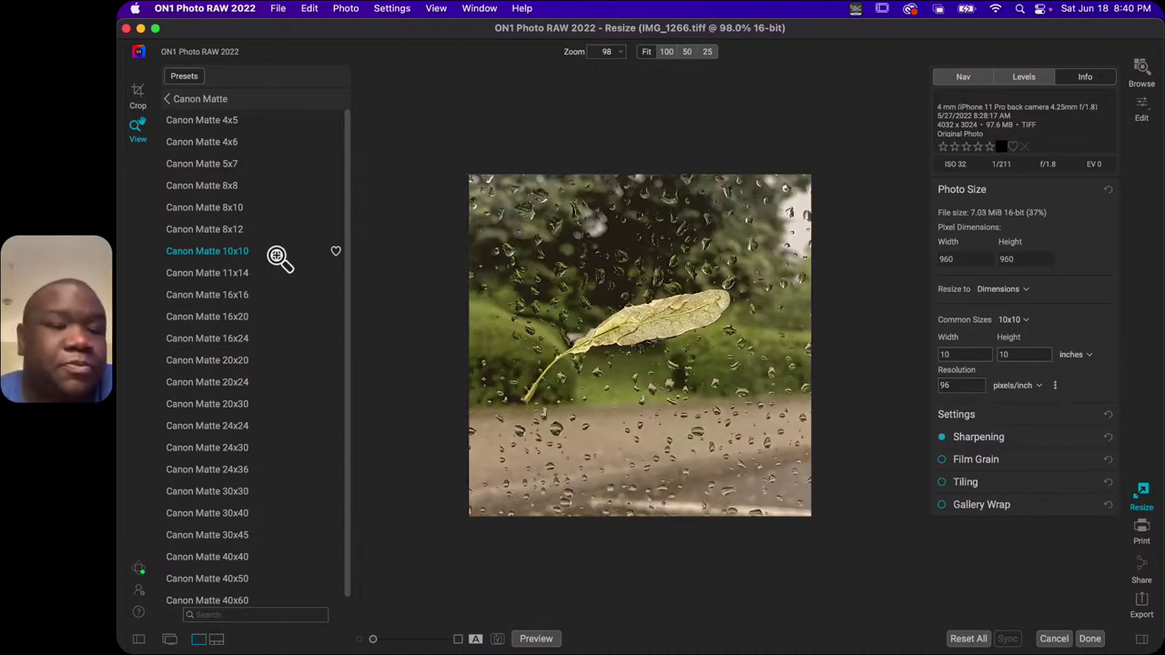
Try the Canon Matte 8x10 crop, reapply the Canon Matte 10x10 preset instead, and expand the Sharpening settings.
left_click(229, 209)
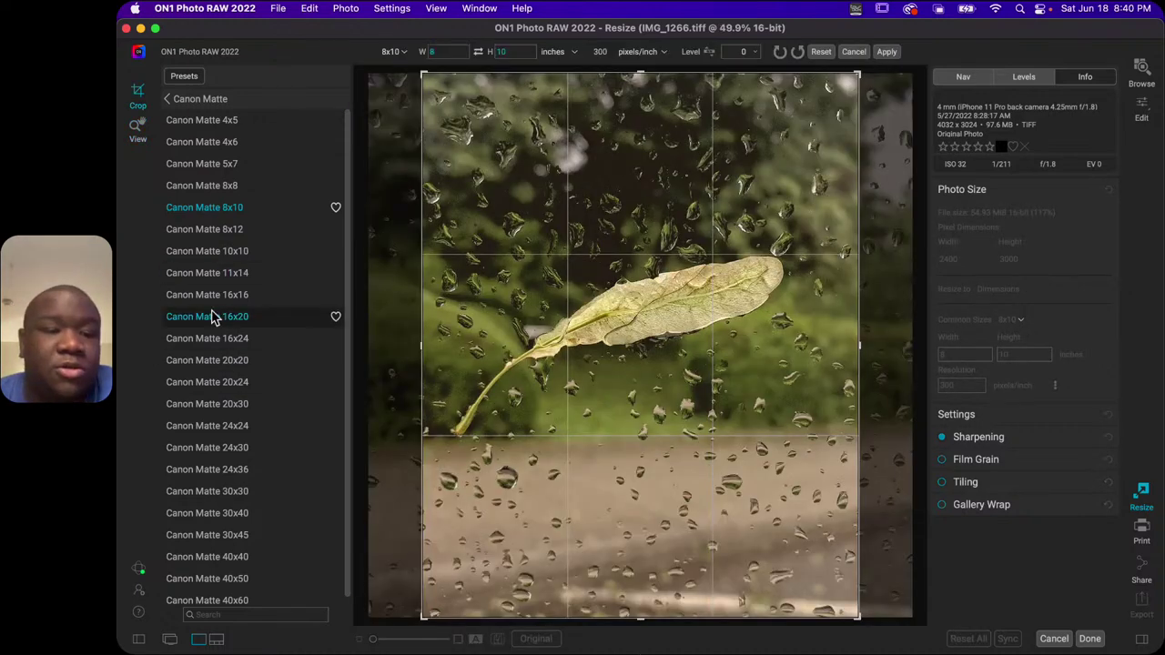
left_click(226, 258)
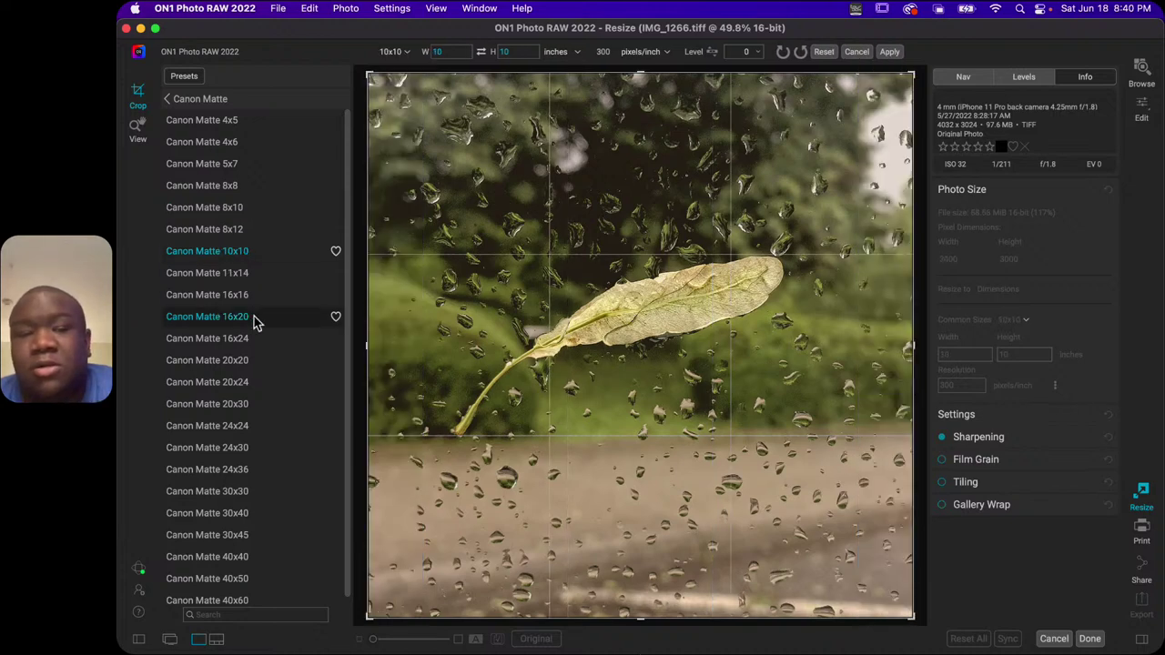
left_click(889, 52)
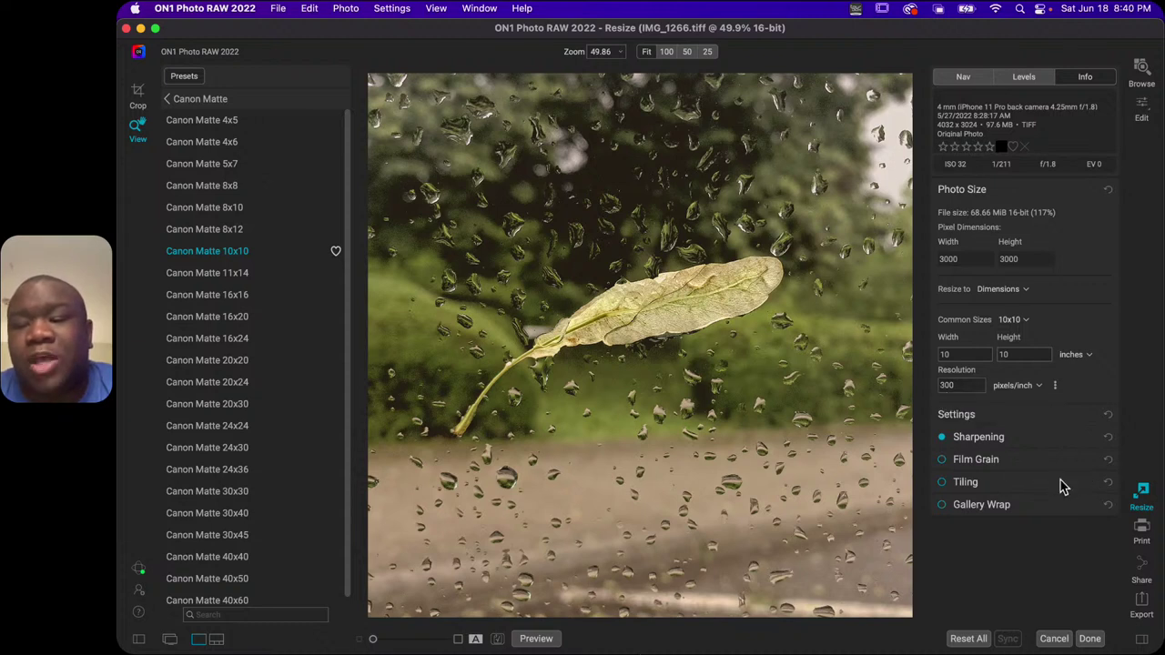
left_click(1031, 443)
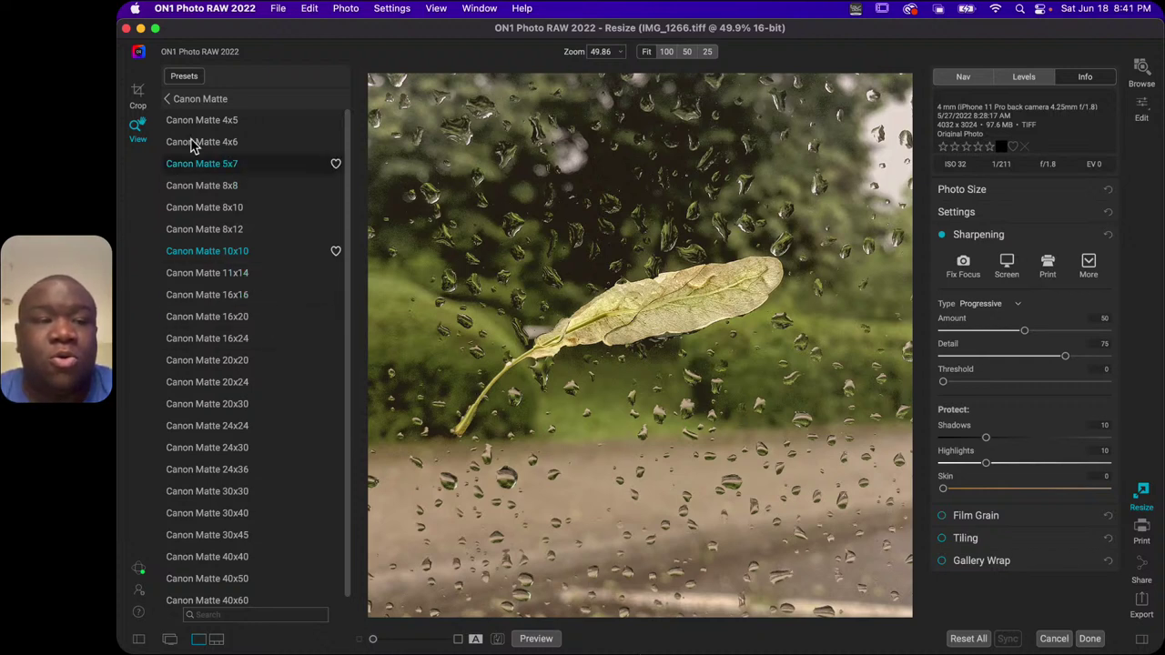
Mark the Canon Matte 10x10 preset as a favorite and check it in the Favorites category.
left_click(169, 98)
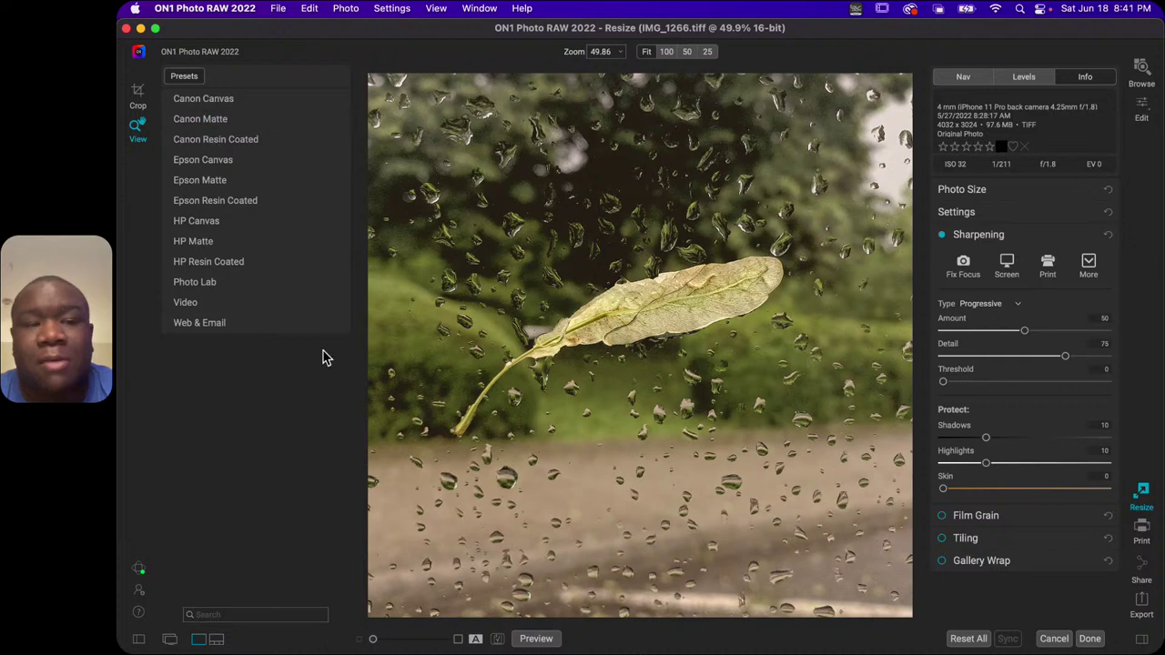
left_click(230, 120)
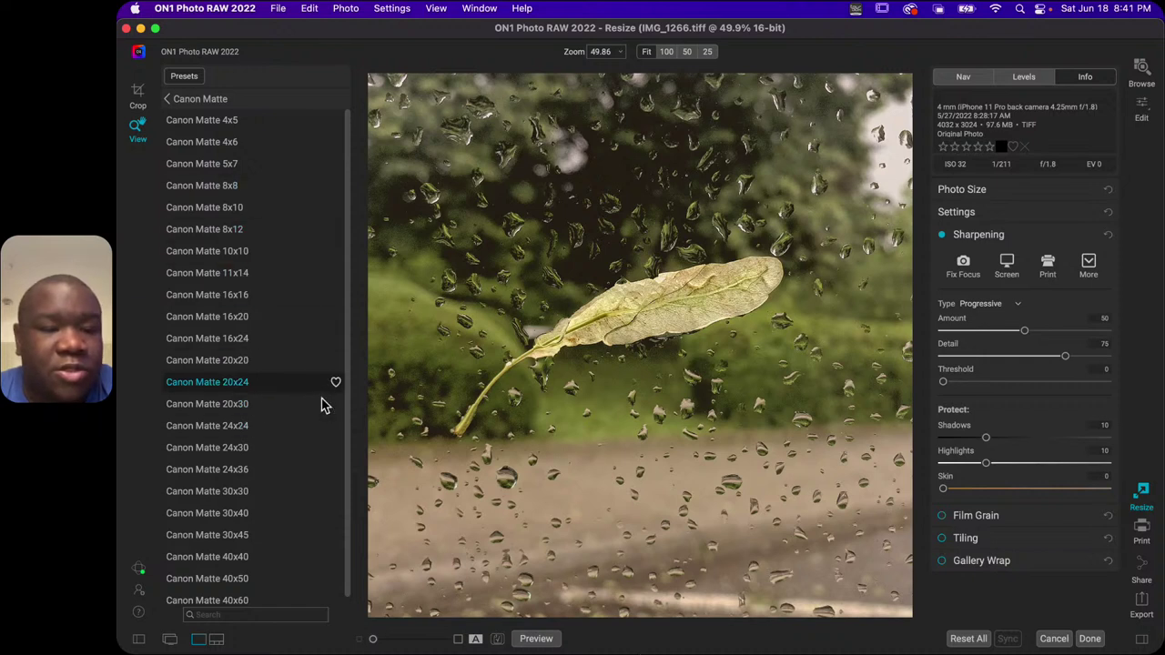
left_click(335, 252)
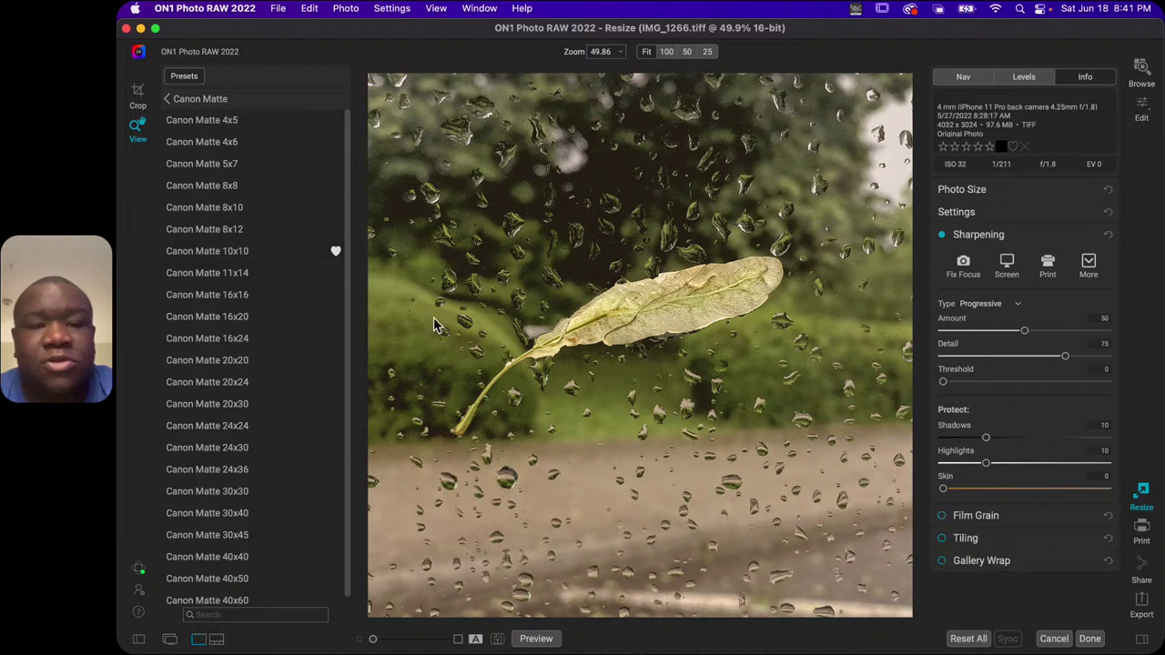
left_click(184, 104)
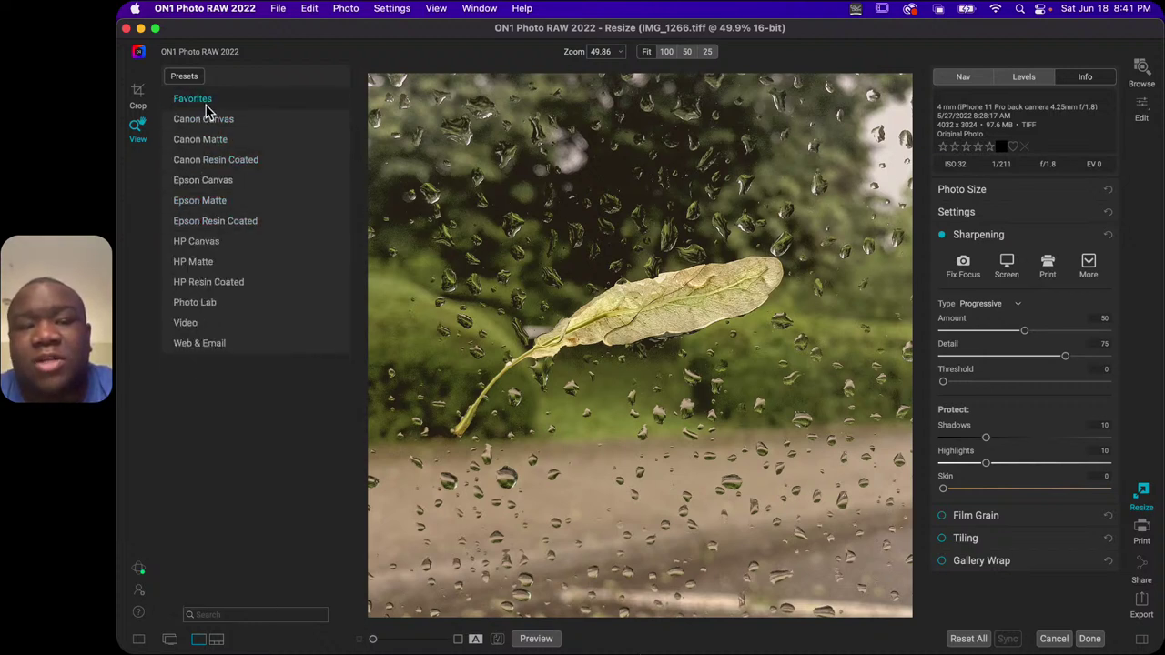
left_click(231, 101)
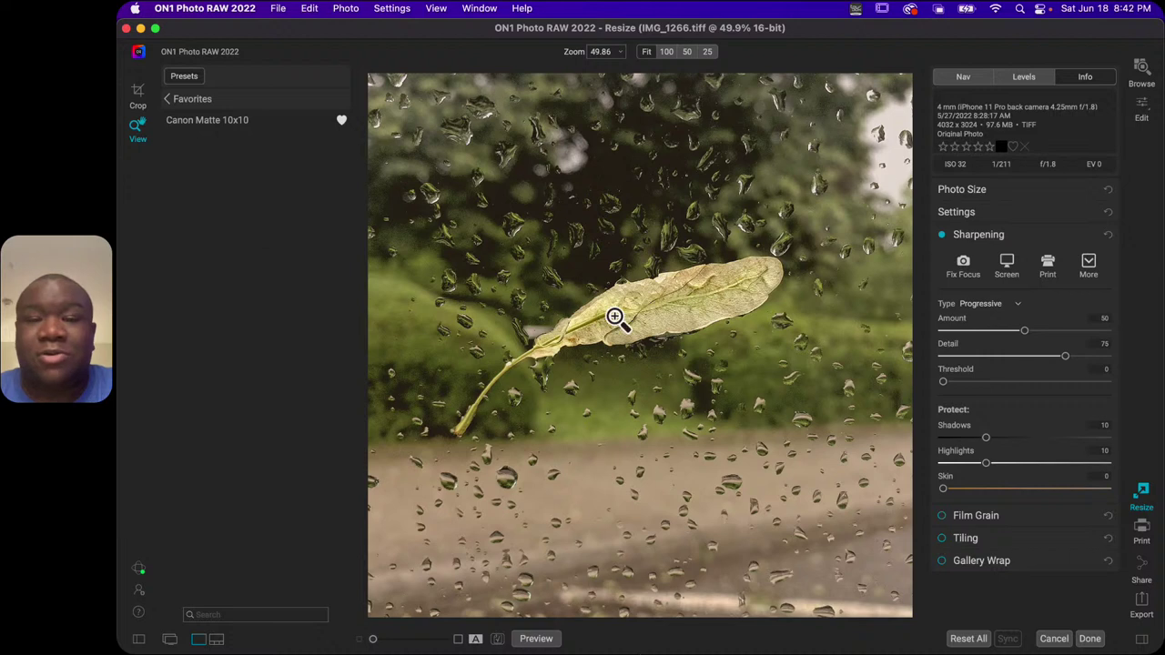
left_click(172, 101)
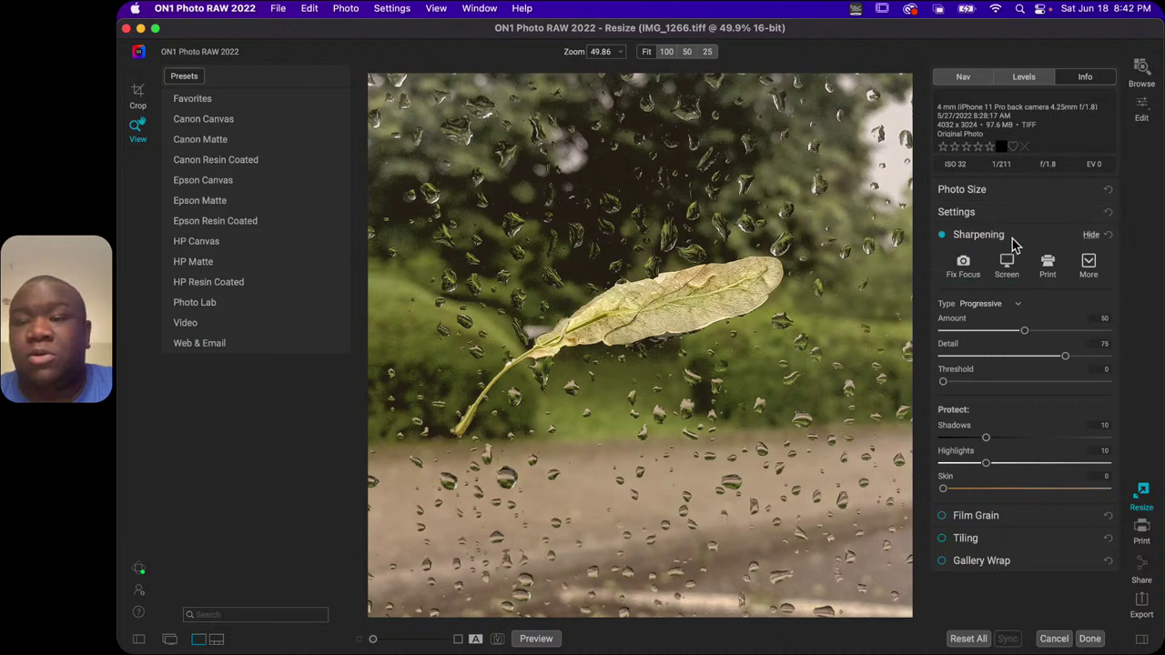
Set the resize method to Resize AI 2022 (Faithful) and examine the leaf's detail at 100%.
left_click(1014, 237)
left_click(1007, 215)
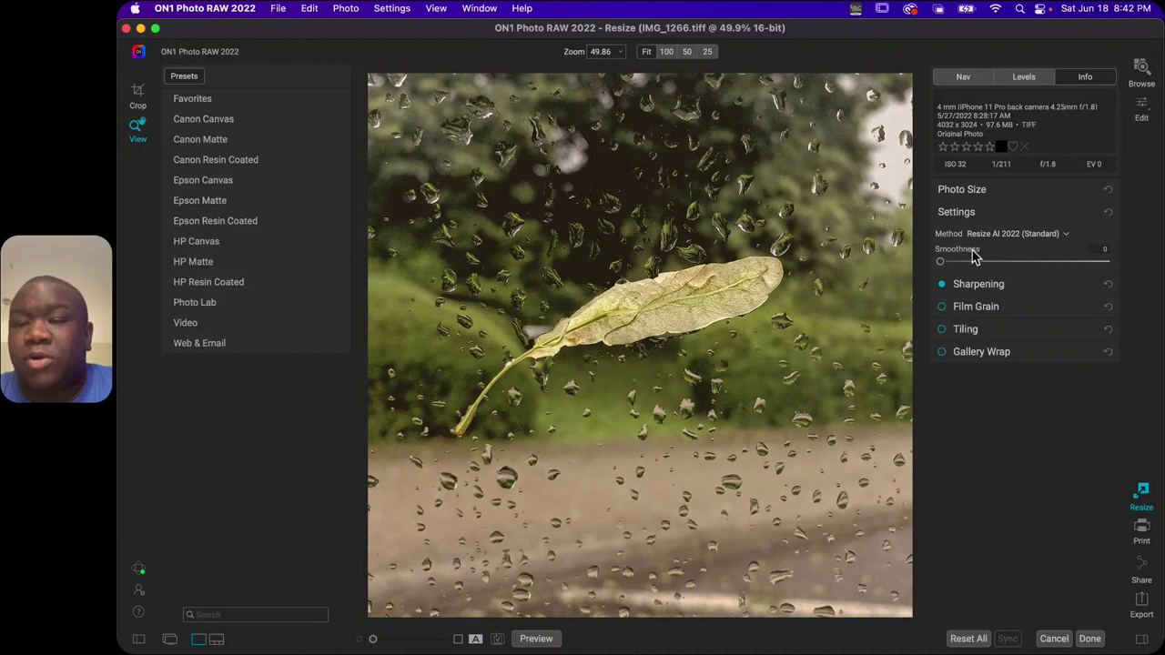
left_click(1001, 238)
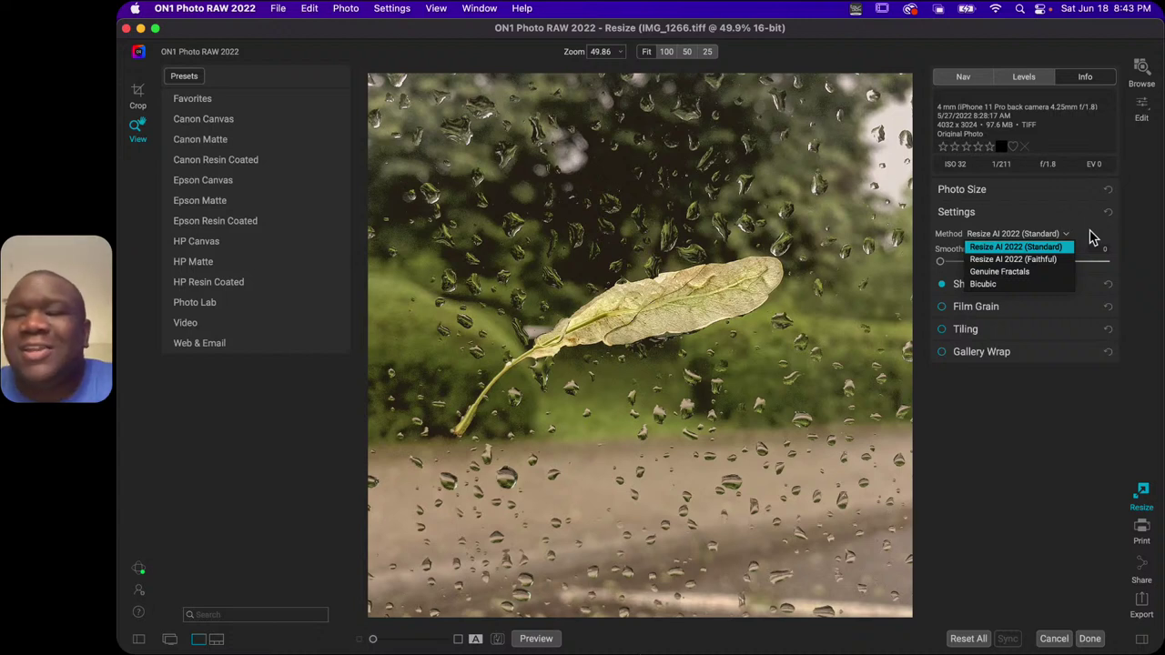
left_click(1050, 263)
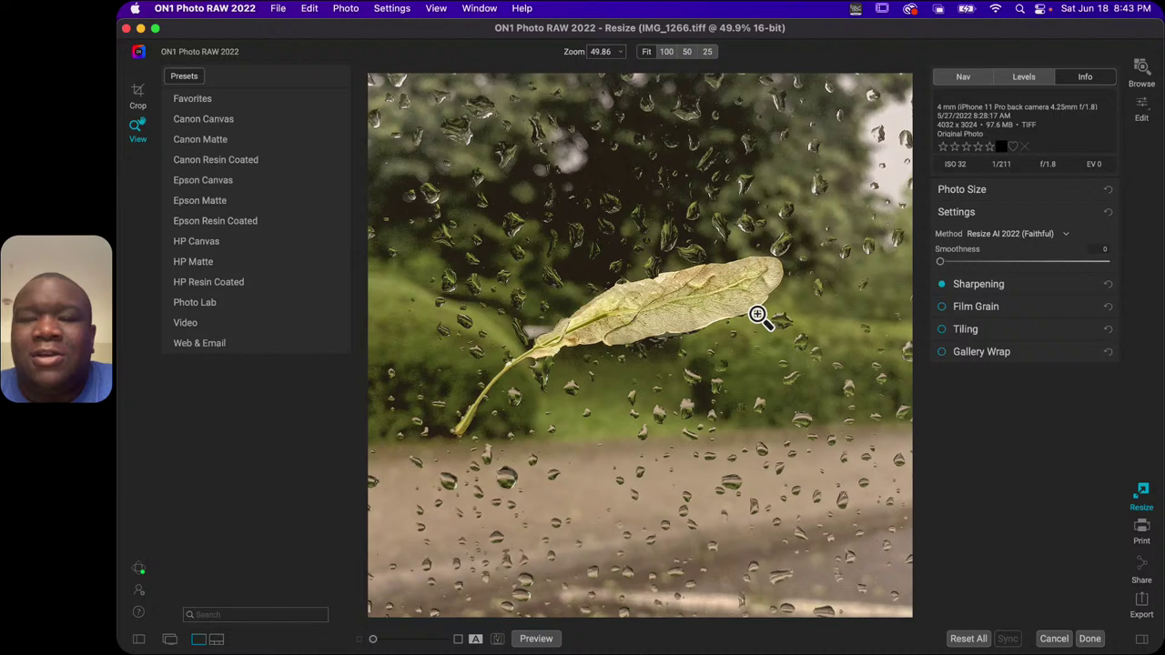
left_click(695, 294)
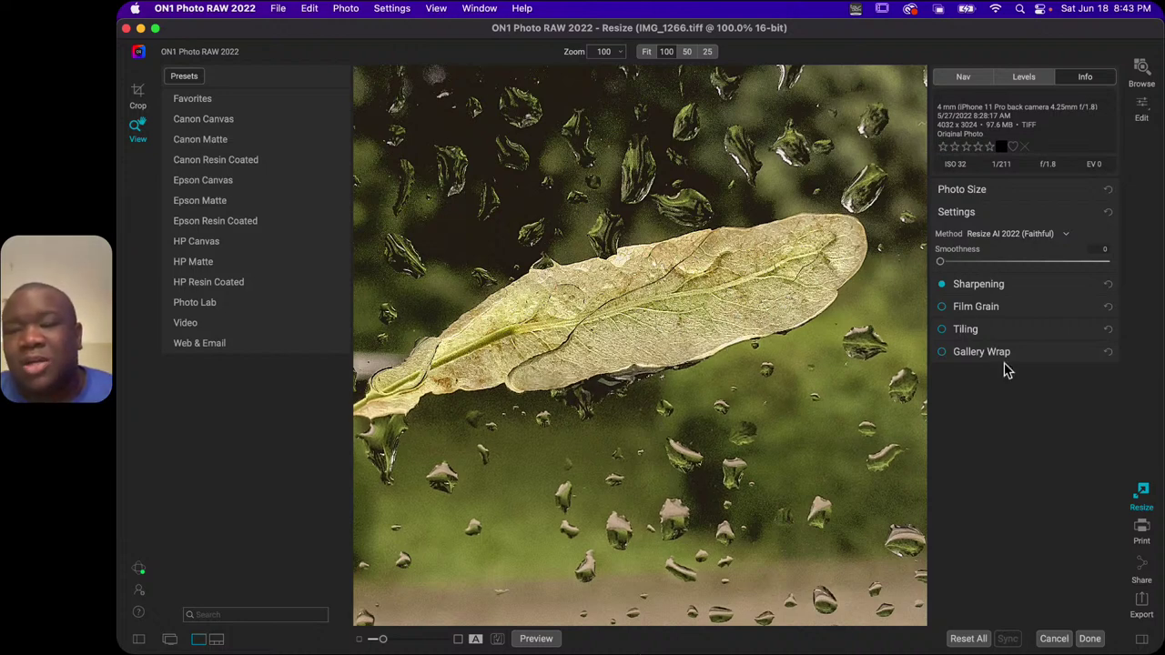
left_click(733, 248)
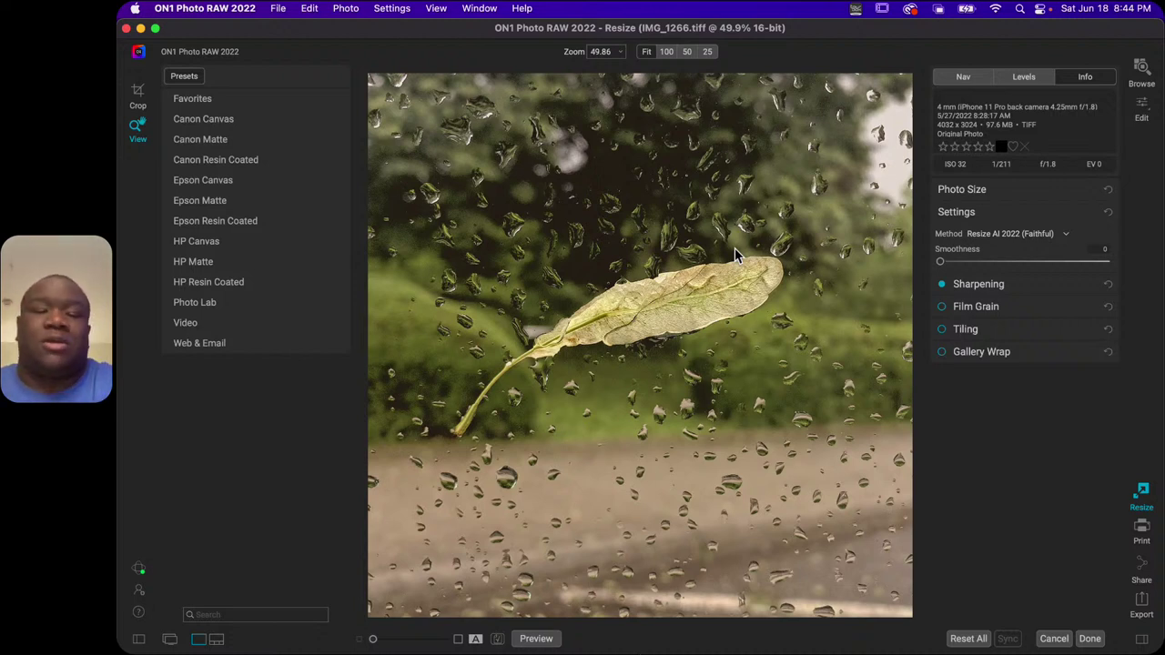
left_click(684, 295)
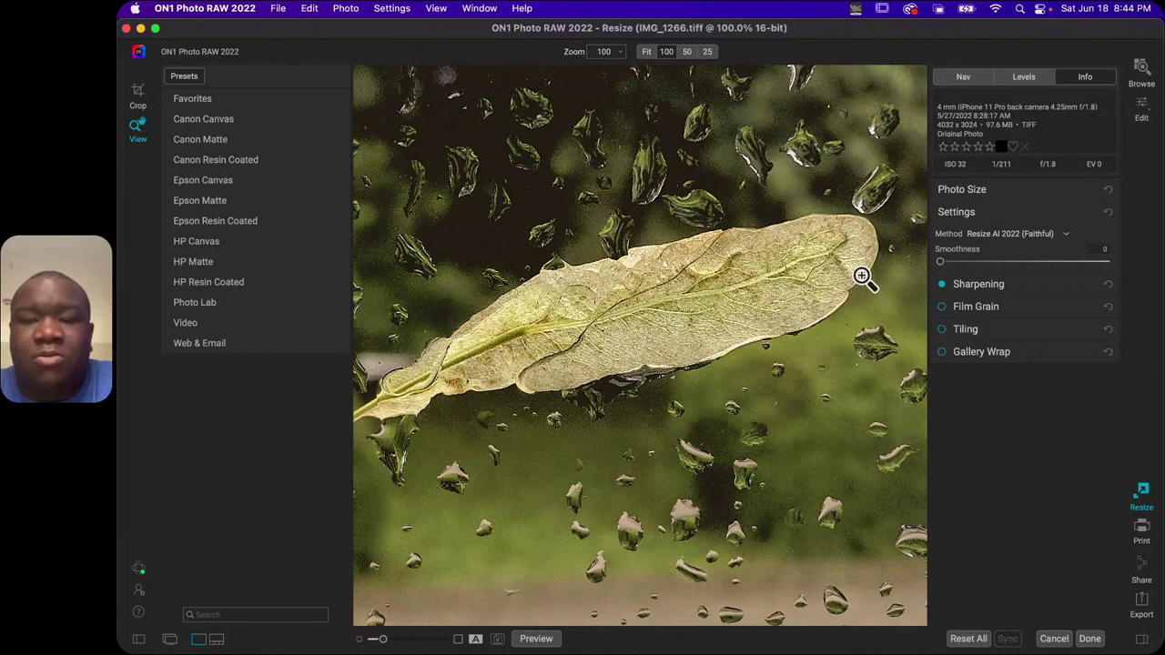
left_click(710, 275)
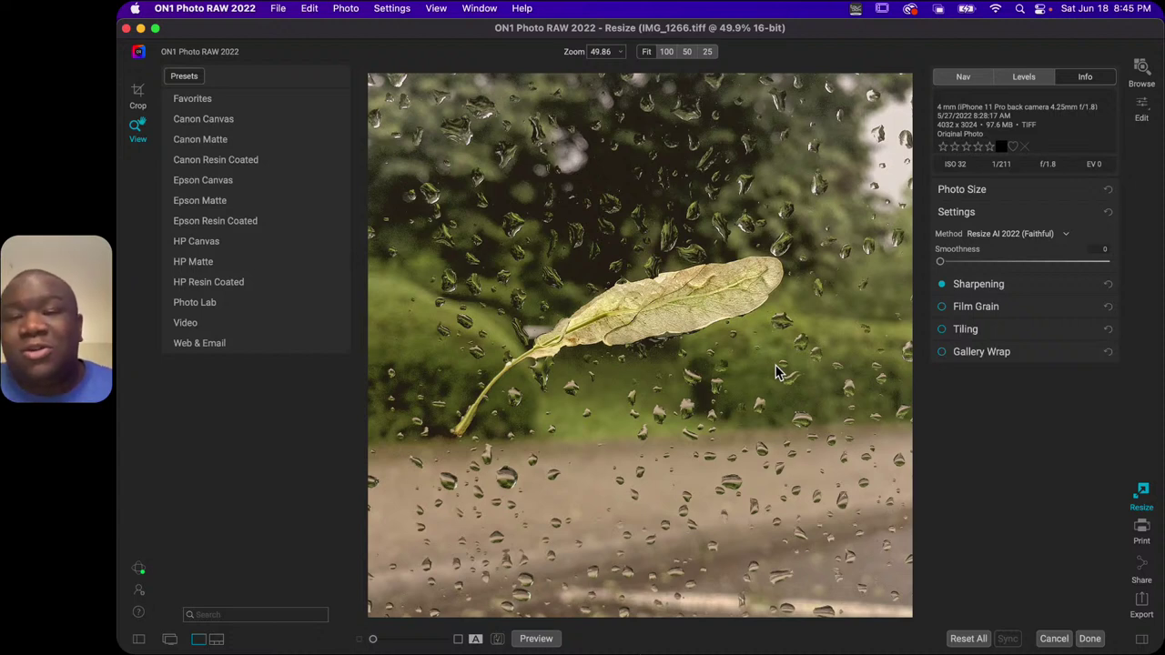
Keep Resize AI 2022 (Faithful) as the method and set Smoothness to 67 while viewing the leaf at 100%.
left_click(994, 236)
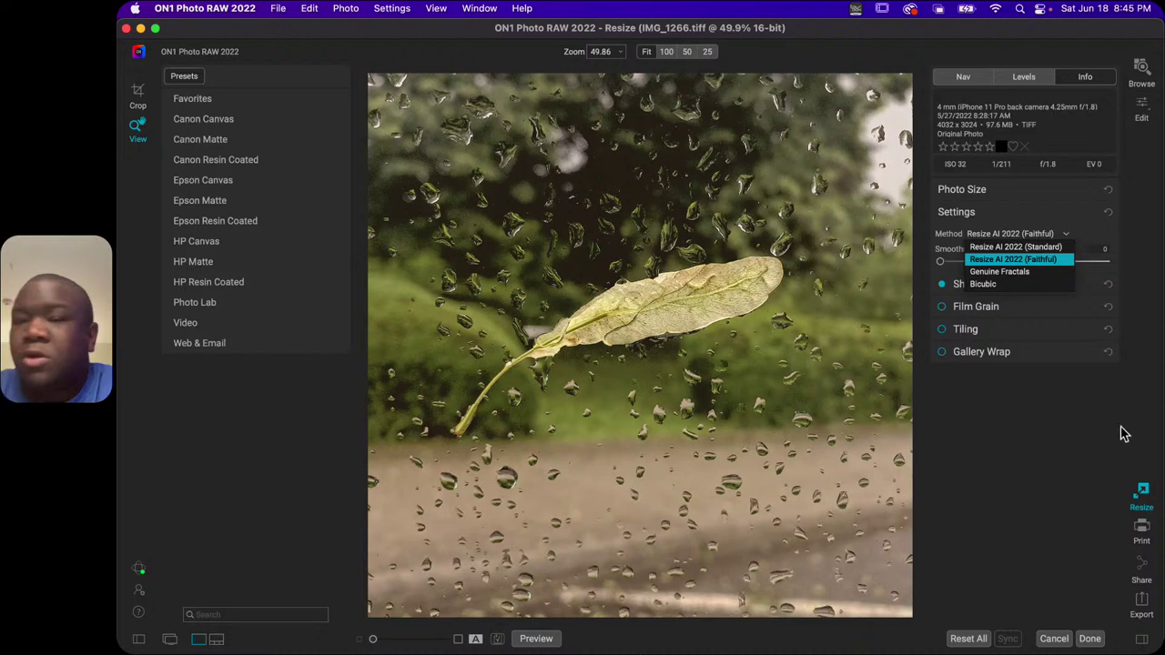
left_click(1007, 264)
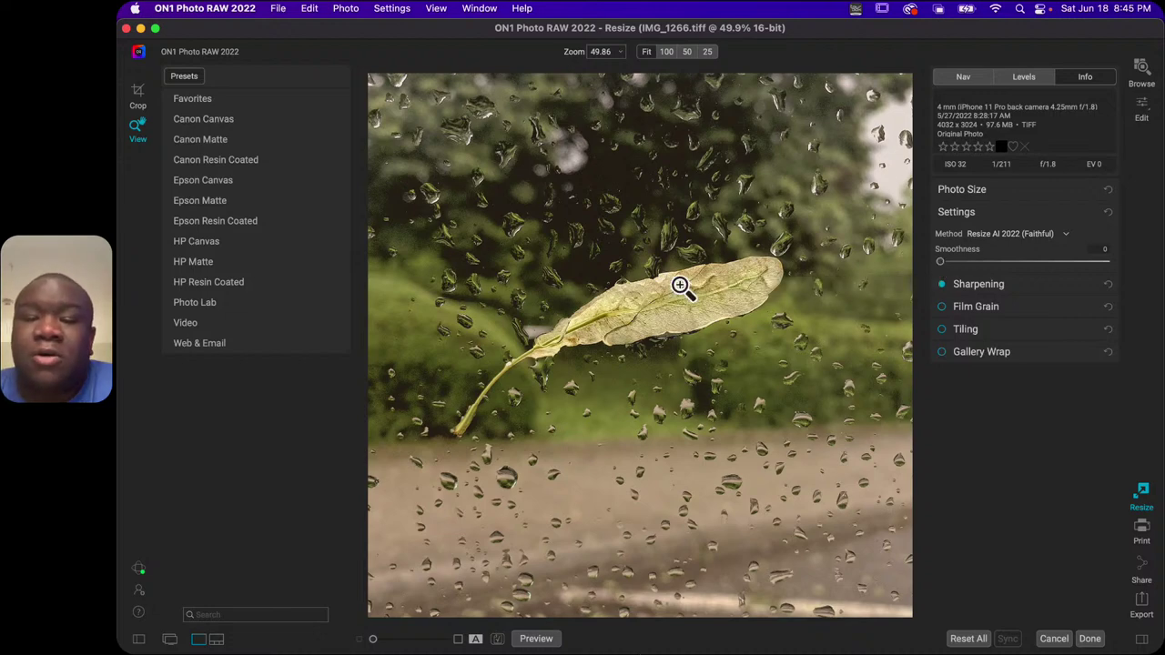
left_click(681, 286)
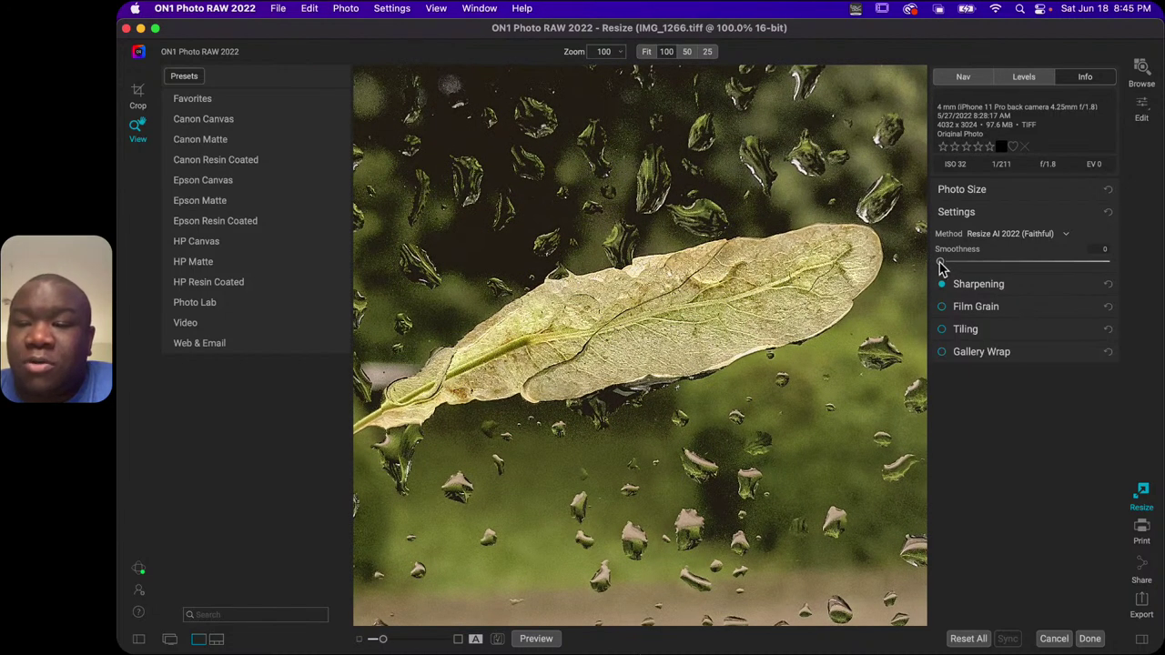
left_click_drag(941, 262, 1050, 270)
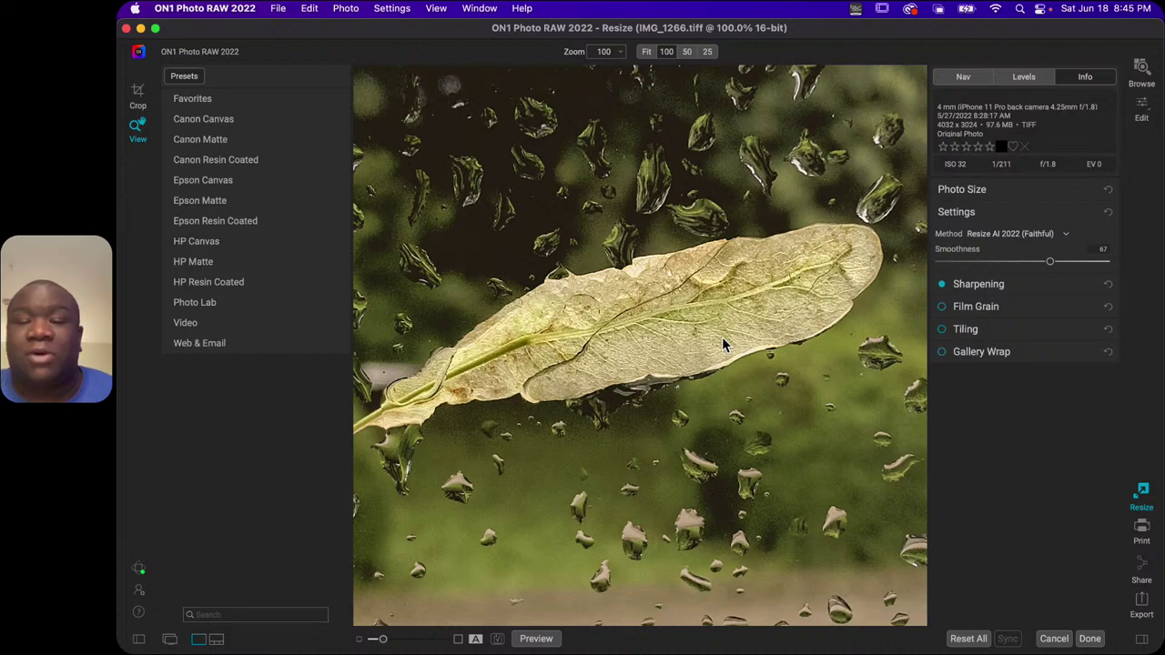
Save the resized photo as the TIFF IMG_1266-Resize in iPhone Photos and show it side by side with IMG_1266.tiff.
scroll(723, 344, "down", 5)
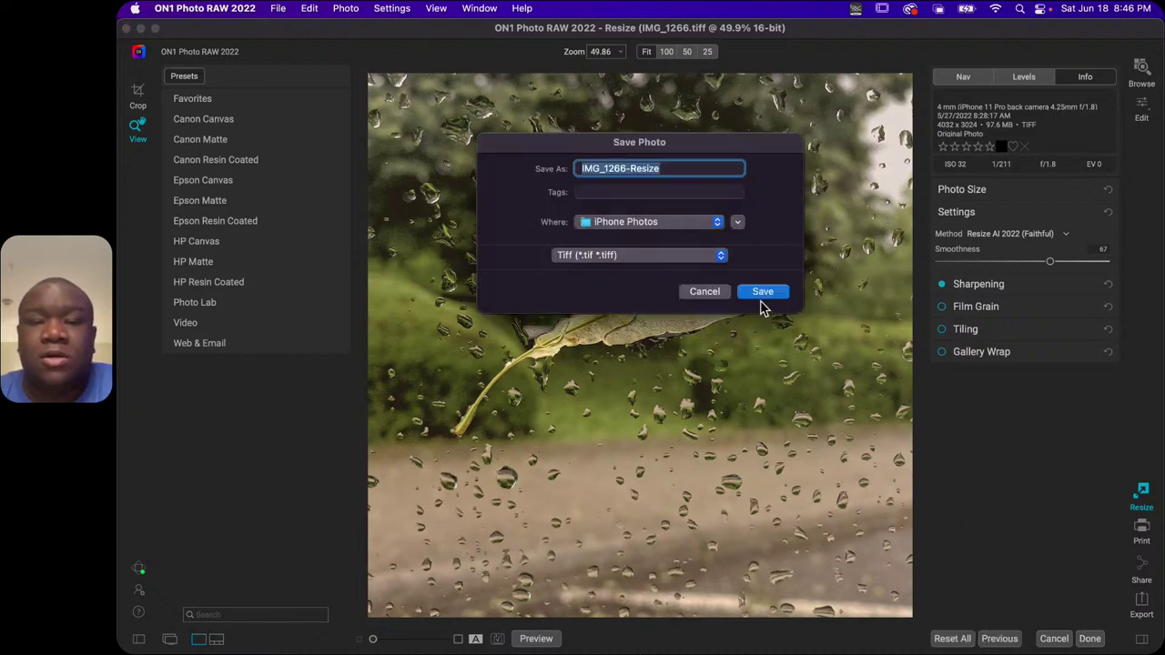
left_click(763, 293)
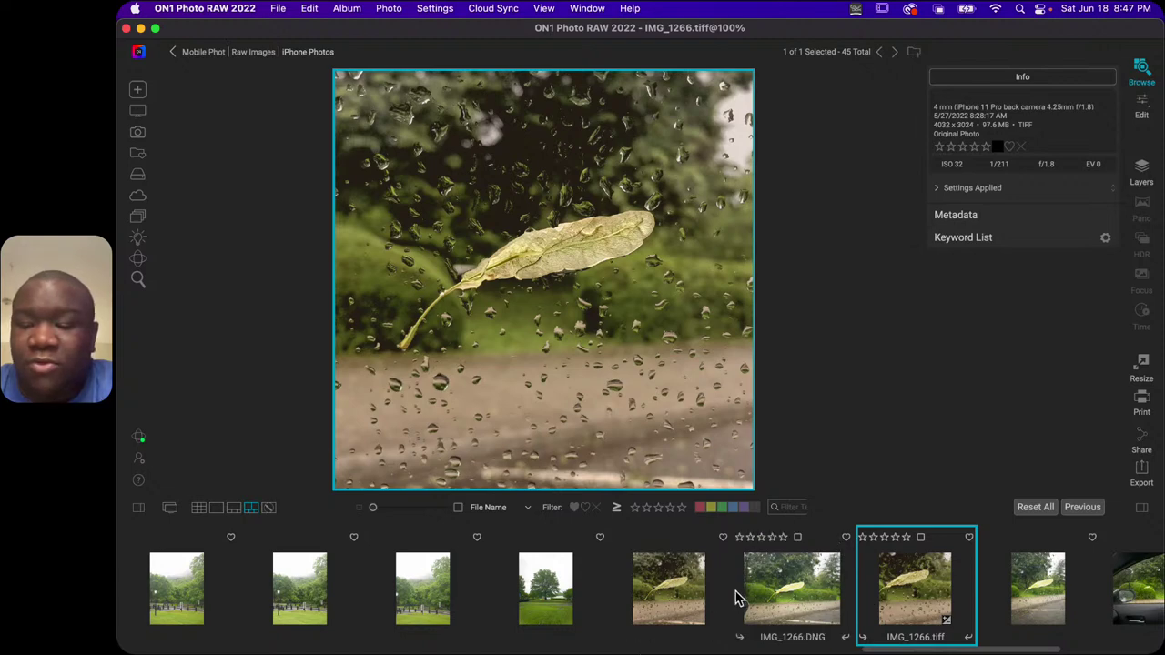
left_click(669, 593, "super")
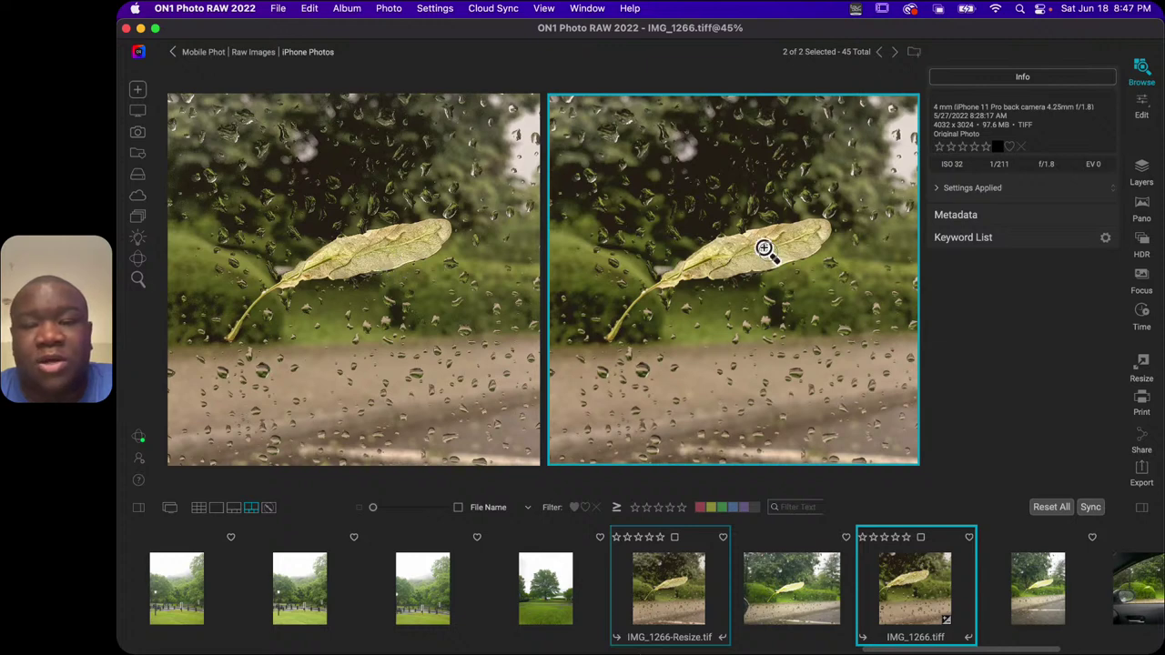
Magnify IMG_1266.tiff and IMG_1266-Resize.tif to 50% side by side with the leaf framed alike in both.
scroll(767, 250, "up", 2)
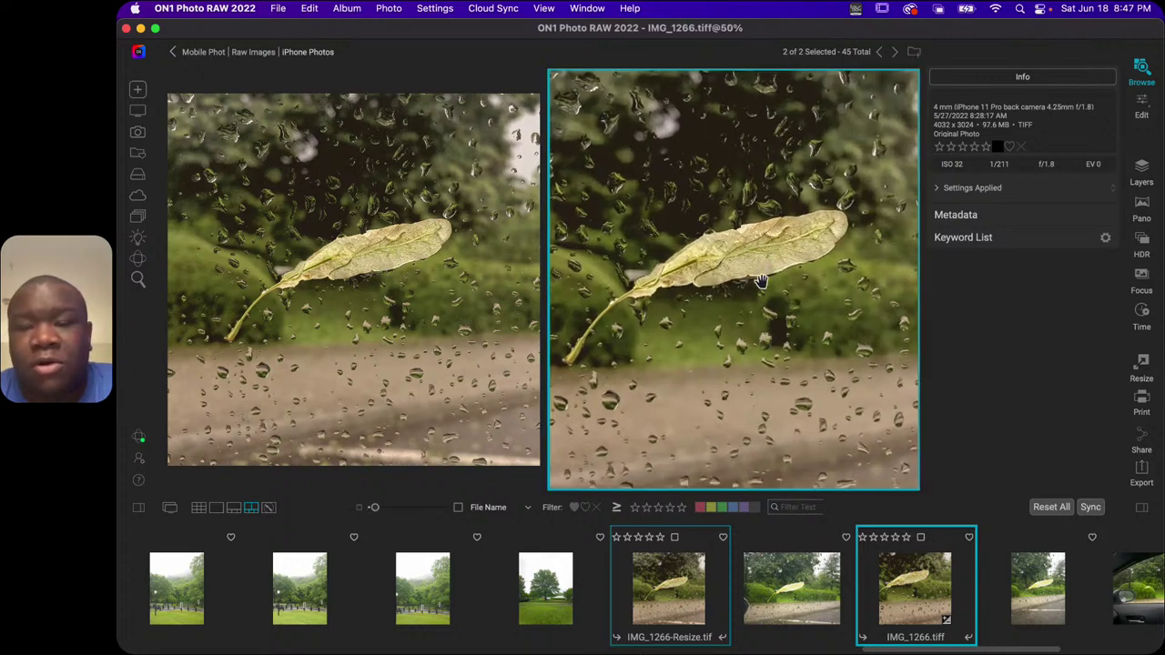
left_click_drag(754, 263, 800, 277)
left_click(351, 256)
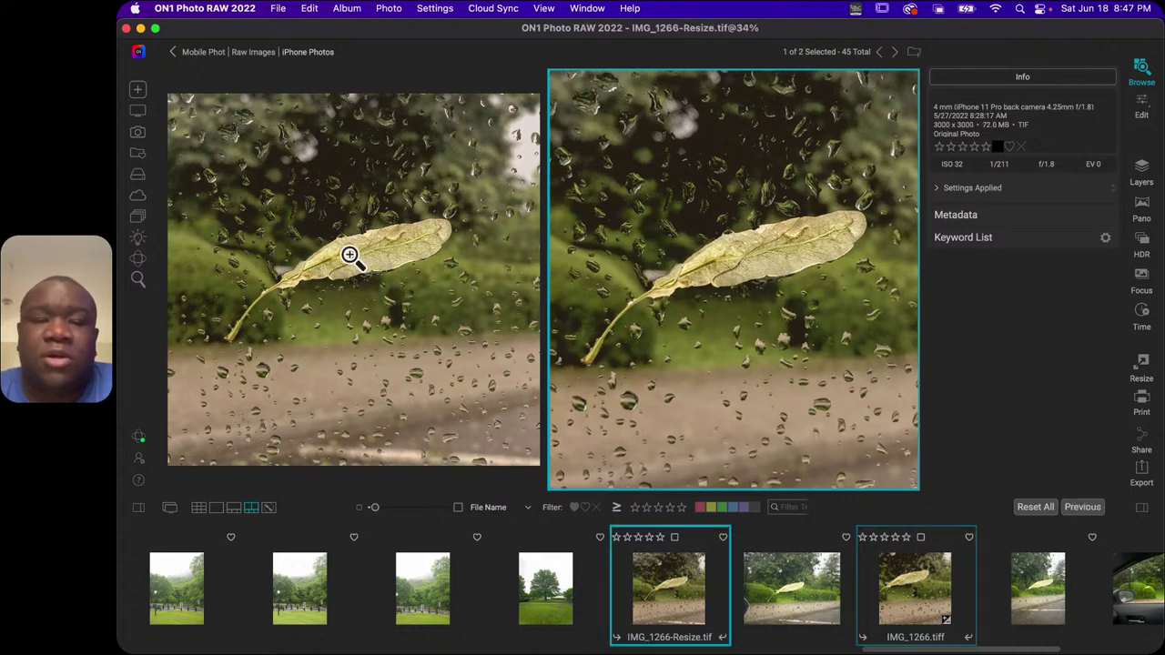
left_click(365, 253)
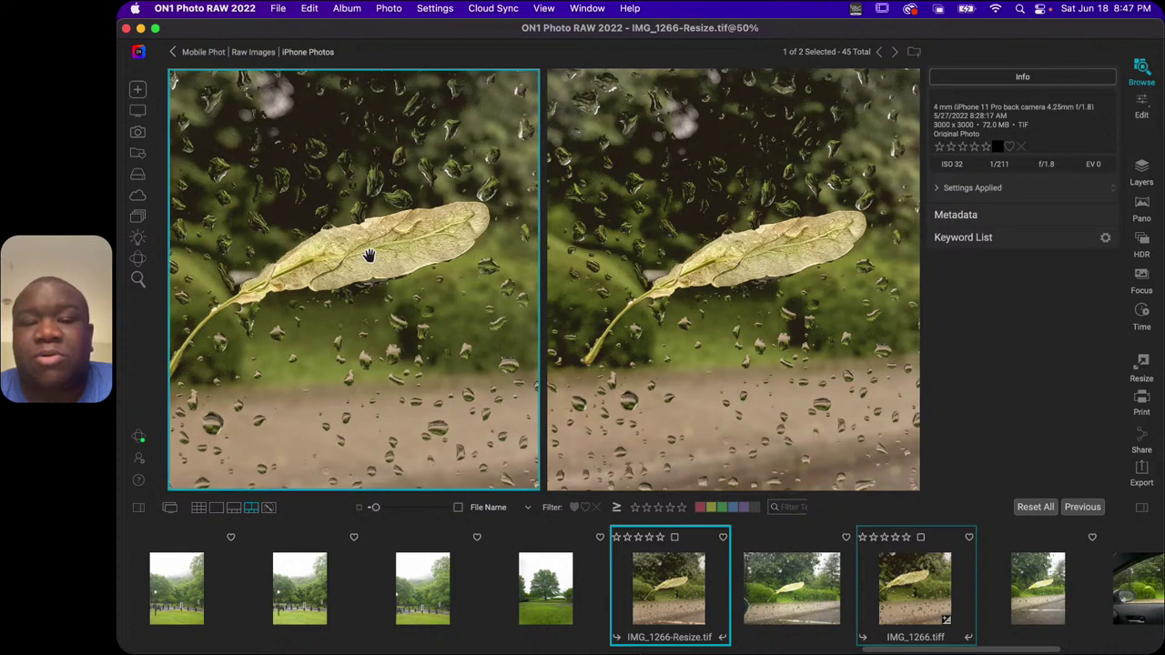
left_click_drag(398, 242, 401, 266)
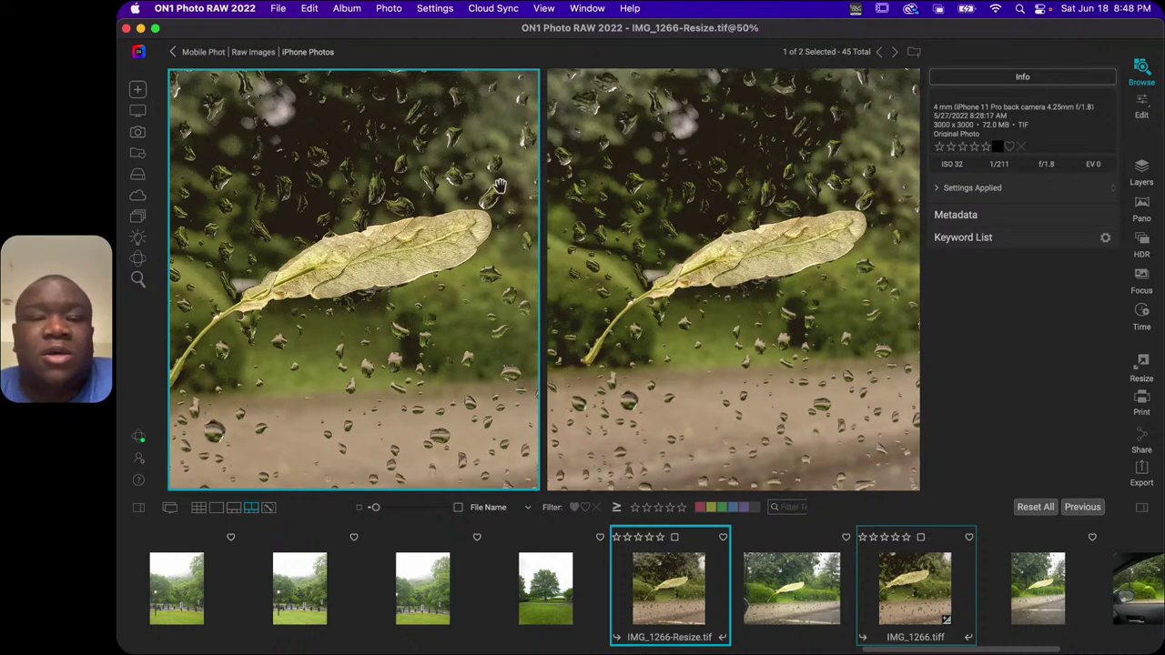
Compare the leaf's detail between IMG_1266-Resize.tif and IMG_1266.tiff, ending with both photos fitted to view.
left_click(726, 265)
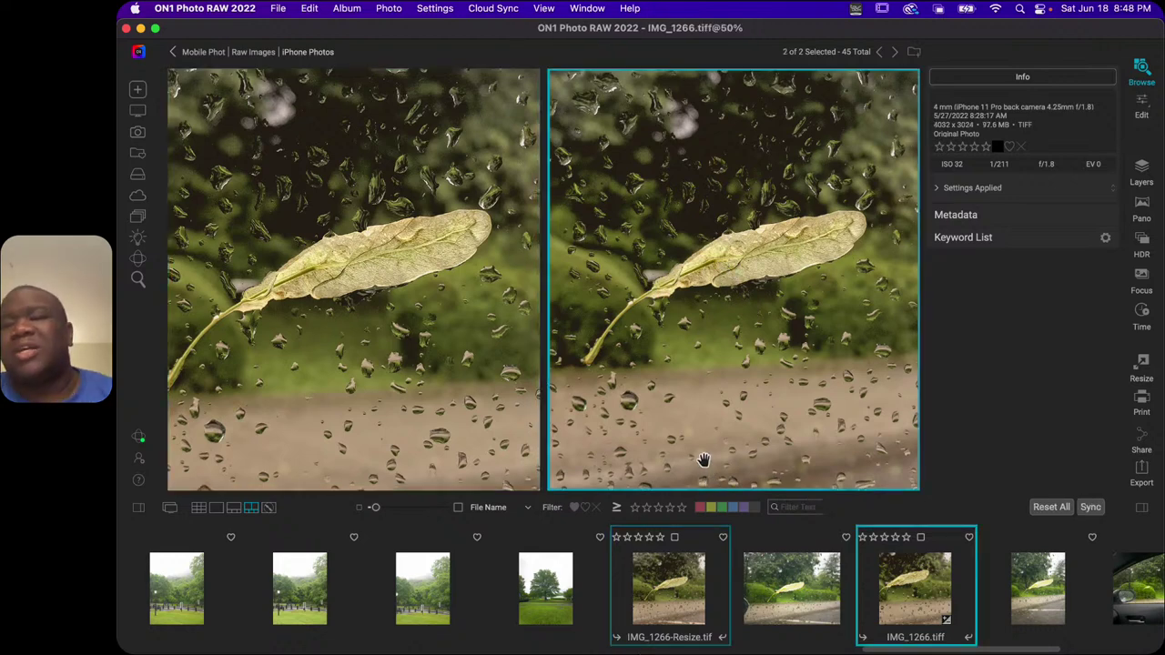
left_click(346, 316)
left_click(719, 288)
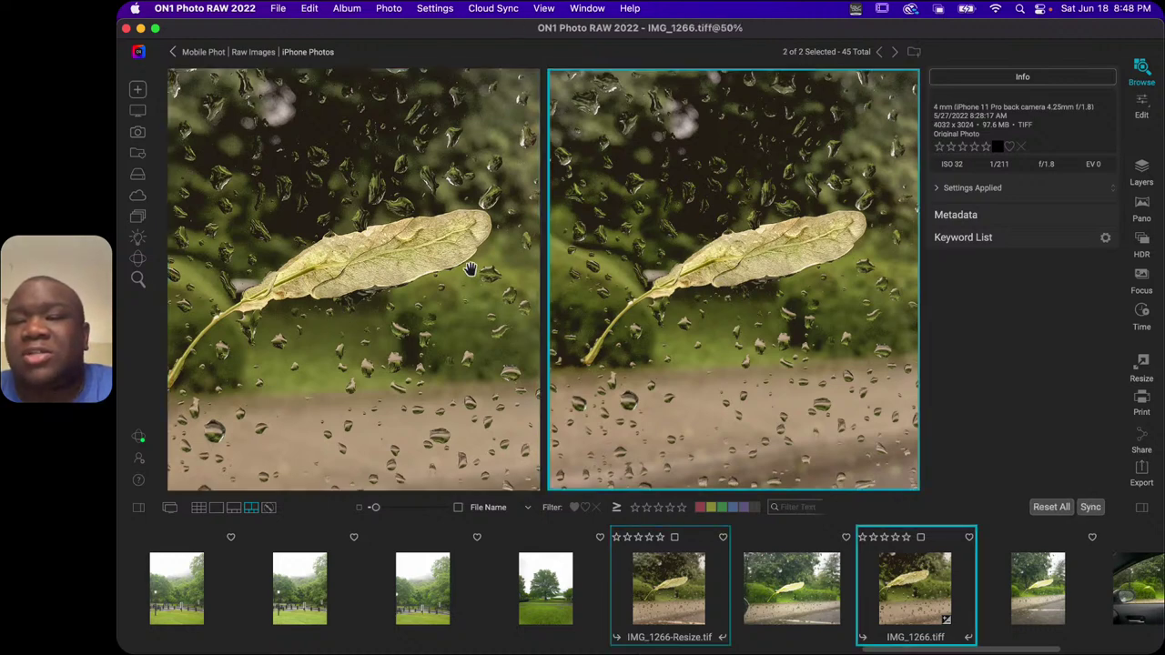
left_click(364, 255)
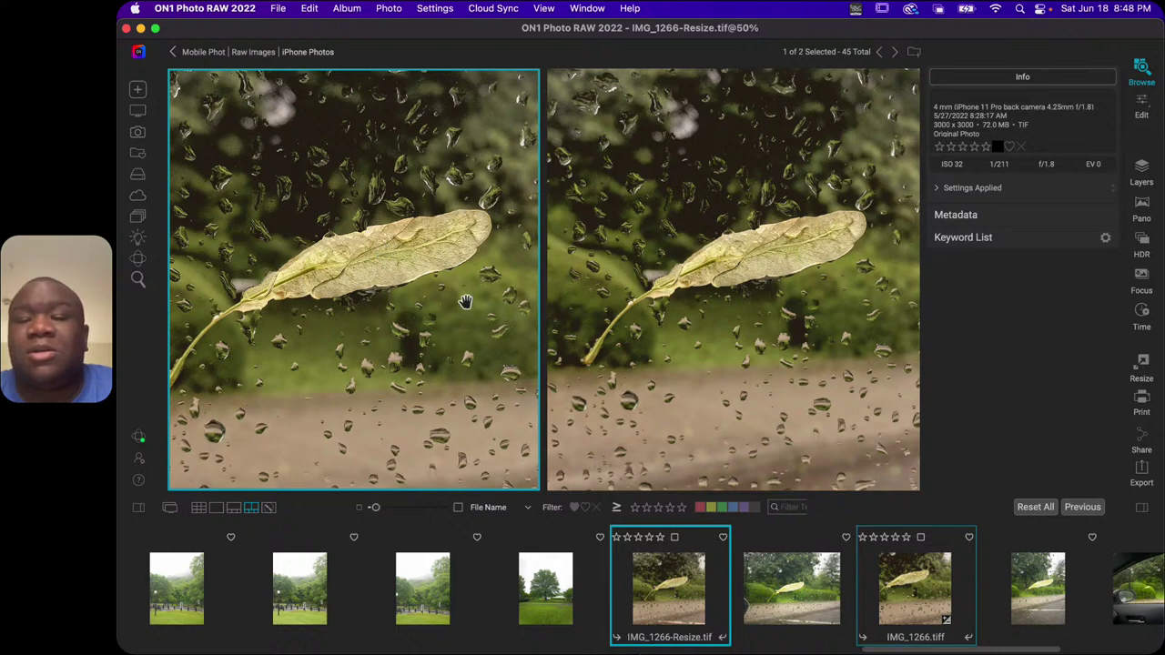
left_click(790, 216)
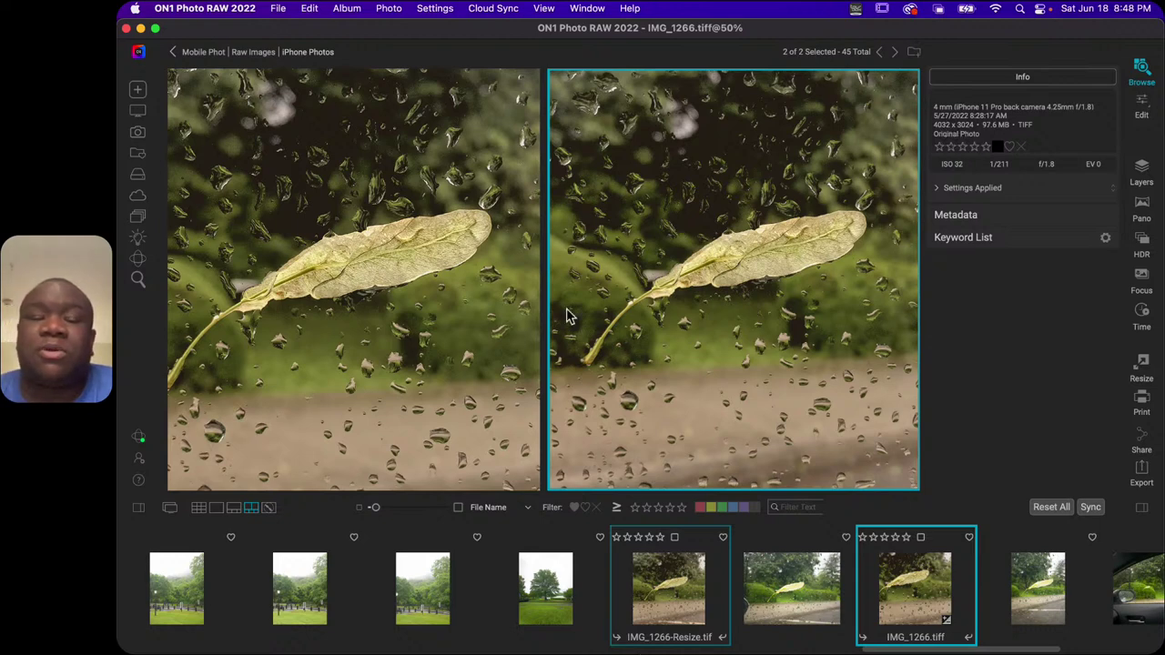
left_click(439, 267)
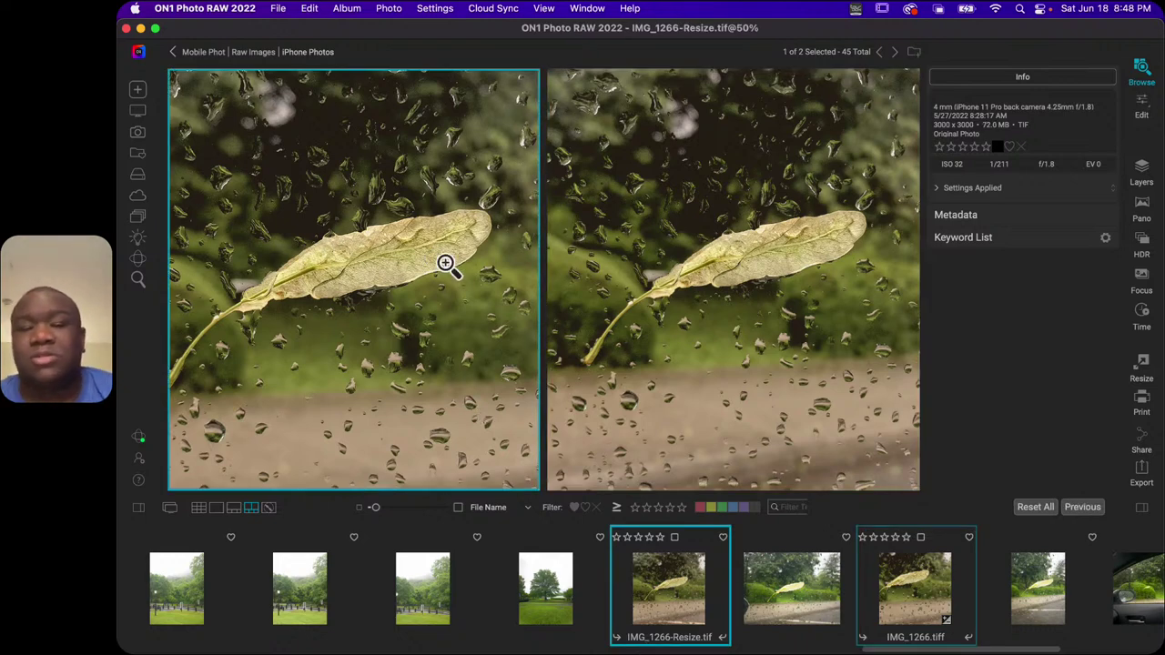
left_click(697, 291)
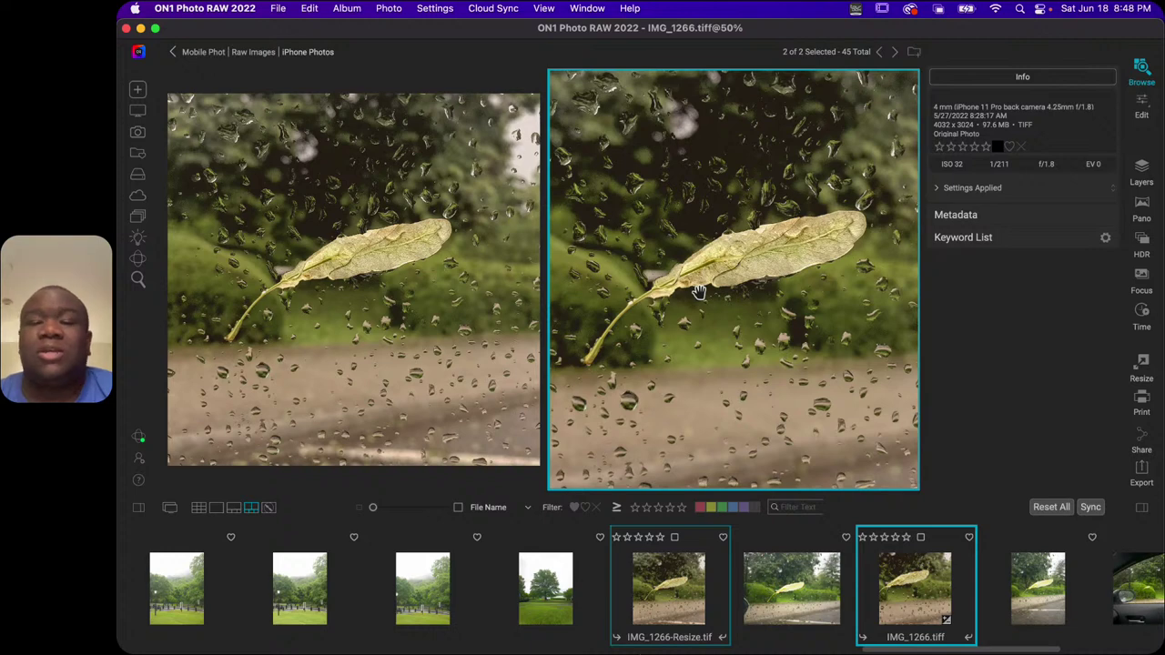
left_click(743, 276)
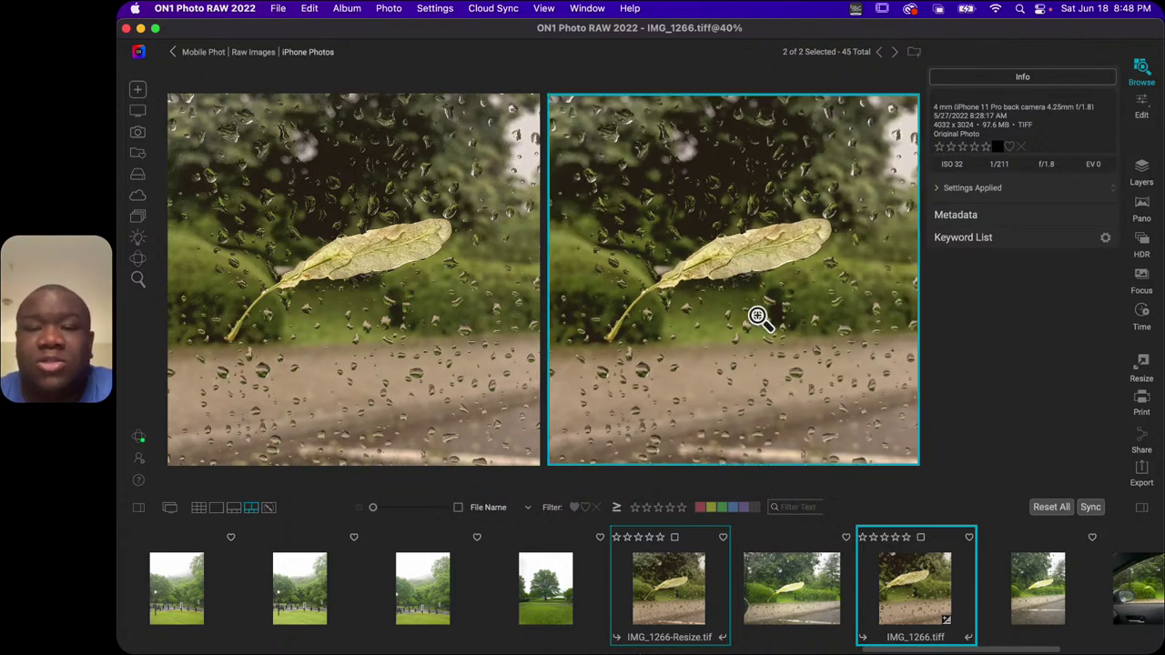
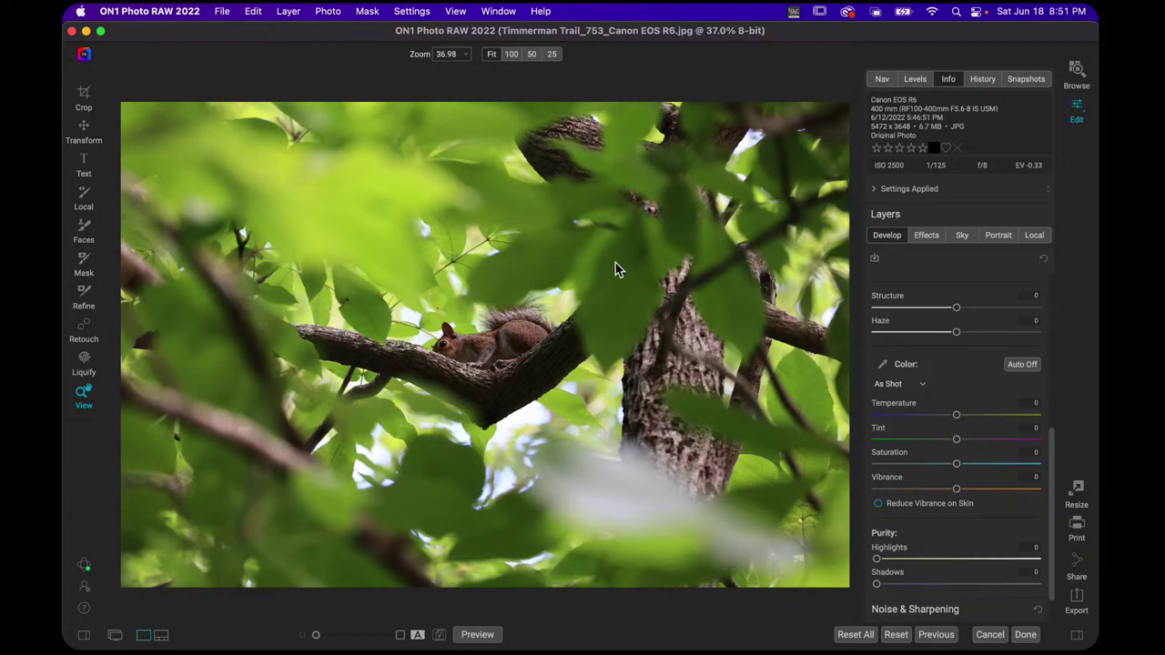
Crop Timmerman Trail_753_Canon EOS R6.jpg tightly around the squirrel at the Original Ratio, apply it and inspect the squirrel at 100%.
left_click(546, 278)
left_click(476, 288)
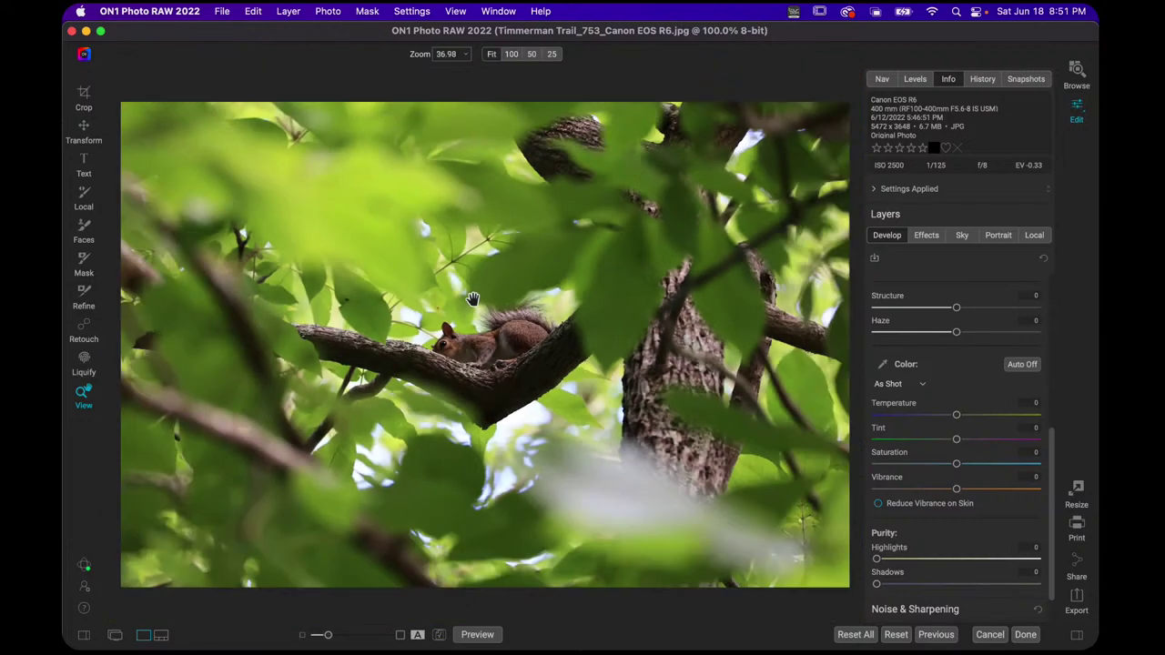
key("c")
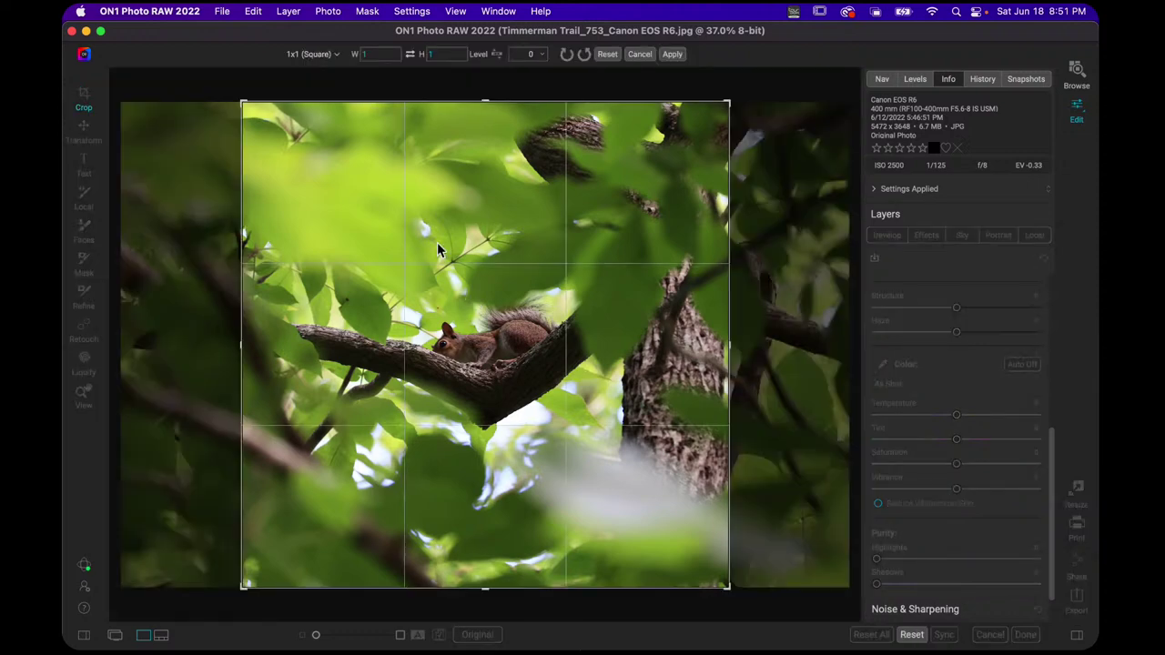
left_click(316, 55)
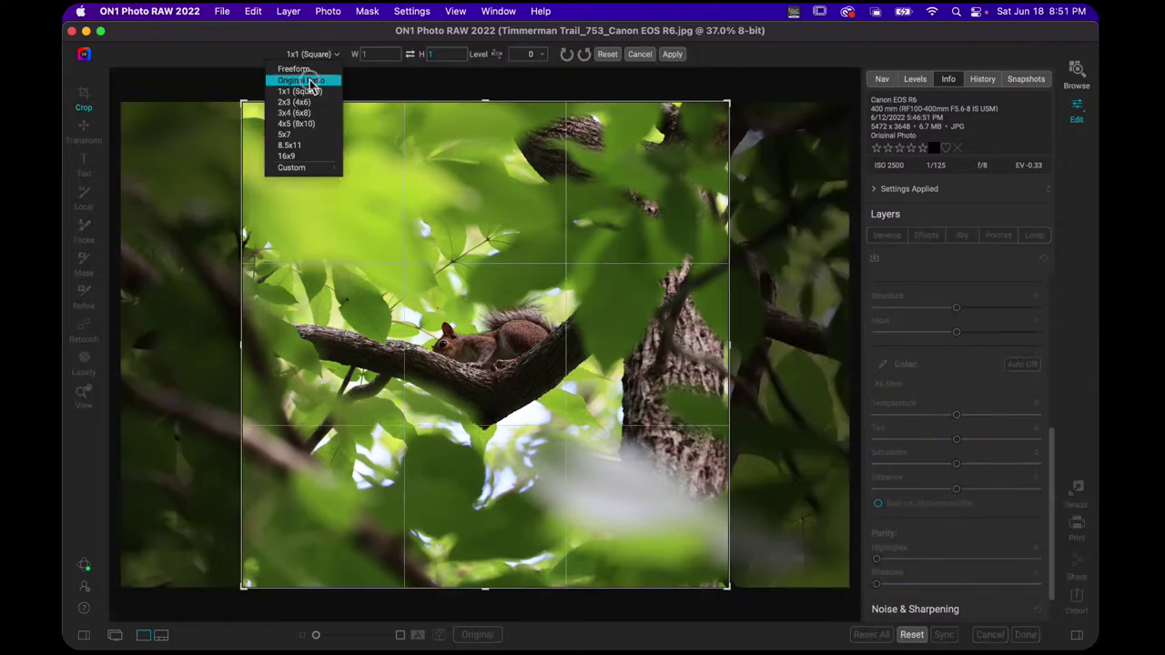
left_click(301, 80)
left_click_drag(480, 104, 501, 190)
left_click_drag(481, 342, 494, 410)
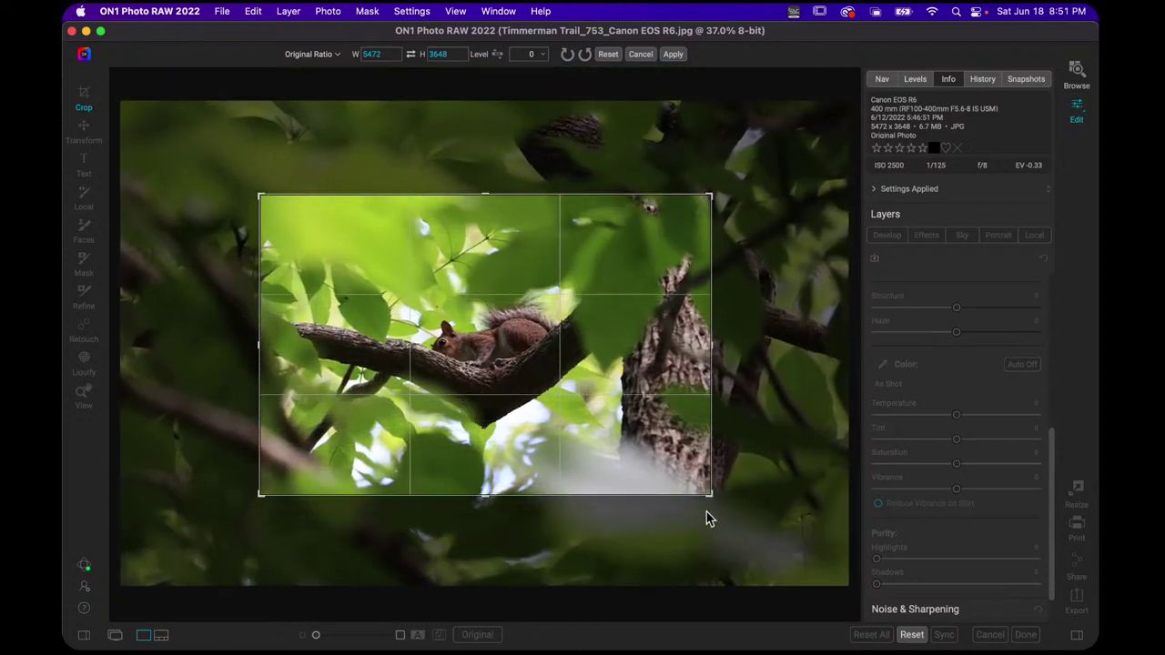
left_click_drag(711, 345, 628, 350)
left_click_drag(488, 350, 429, 354)
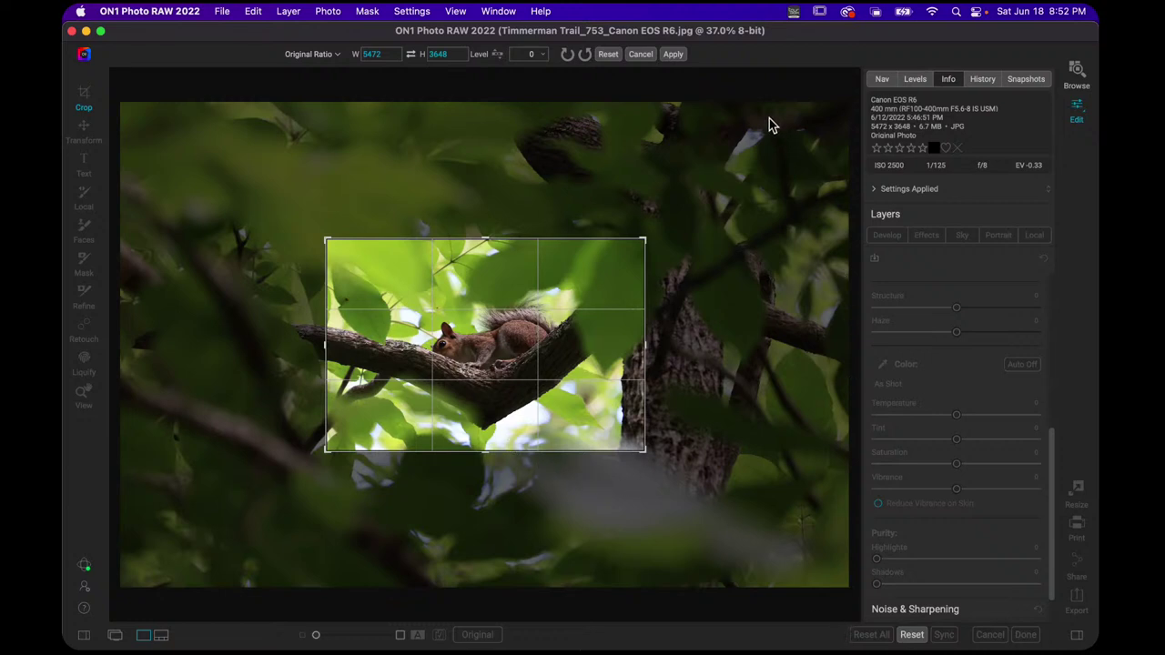
left_click(673, 54)
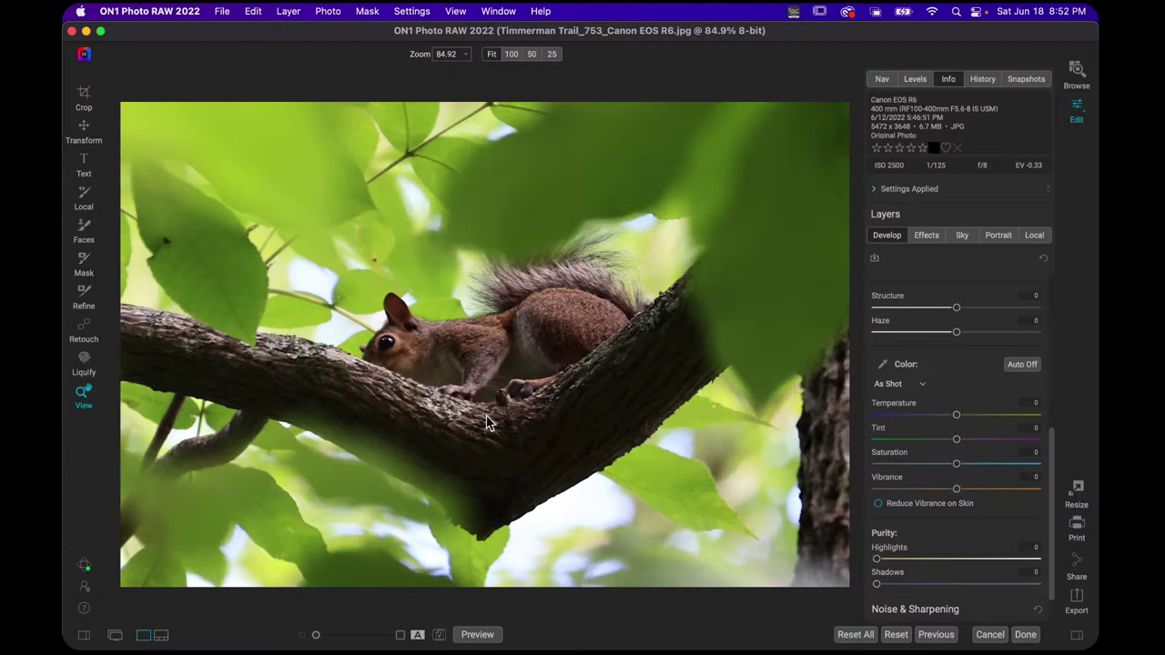
left_click(573, 328)
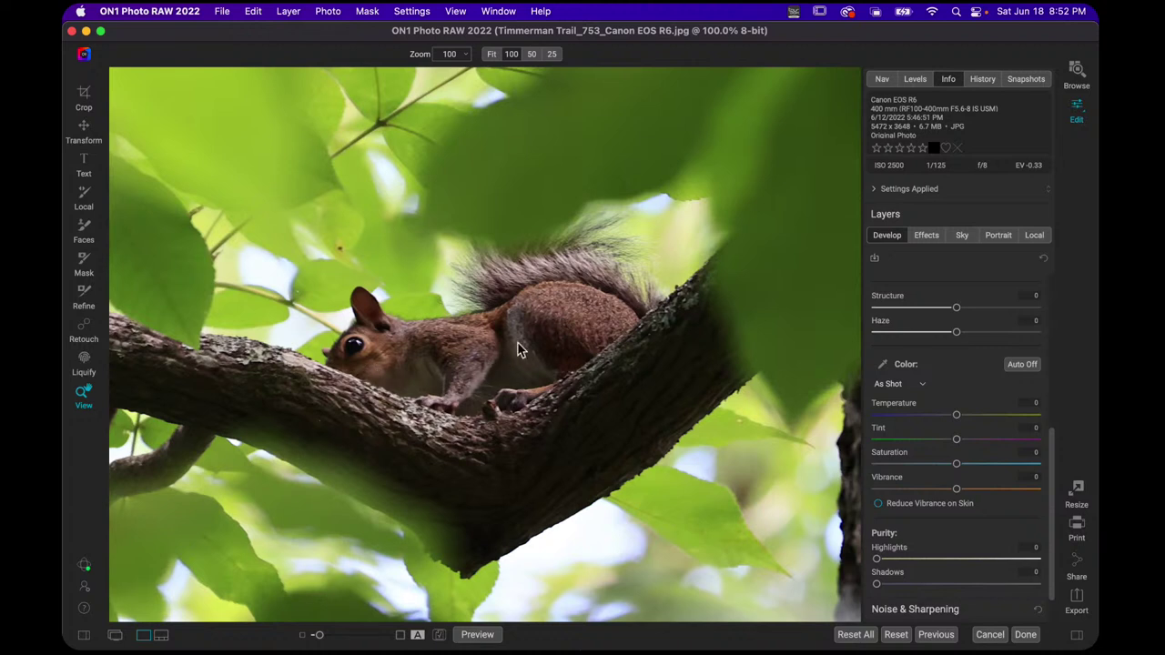
left_click(553, 330)
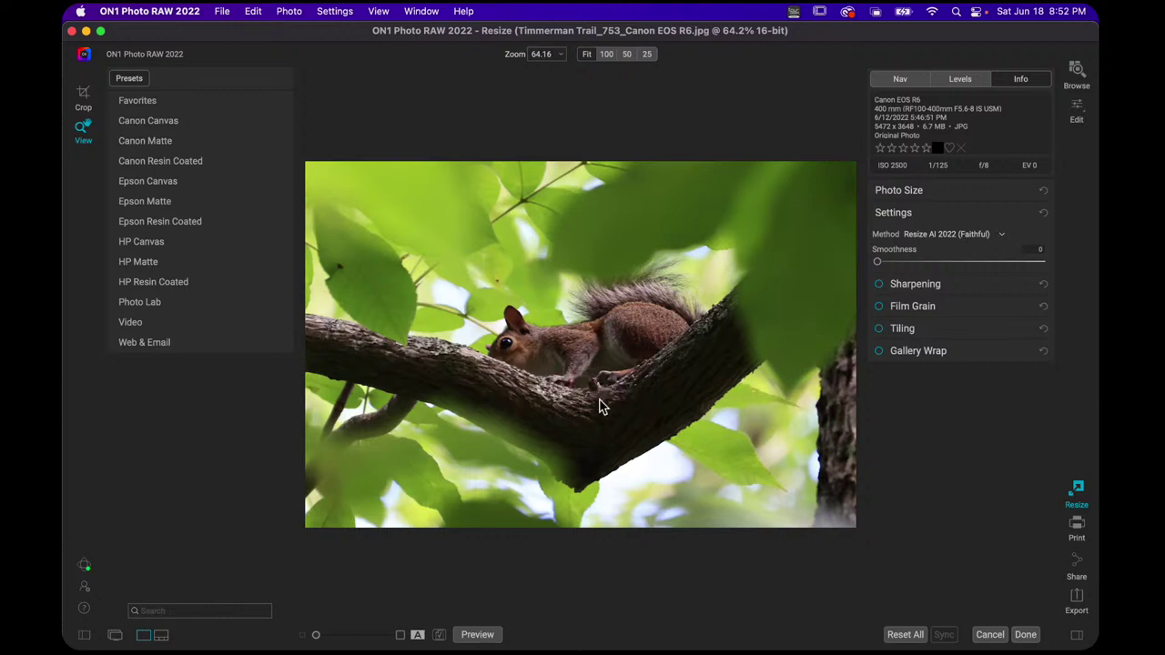
In Resize, set the cropped squirrel photo's Photo Size to resize by Megapixels, with a value of 20.
left_click(949, 215)
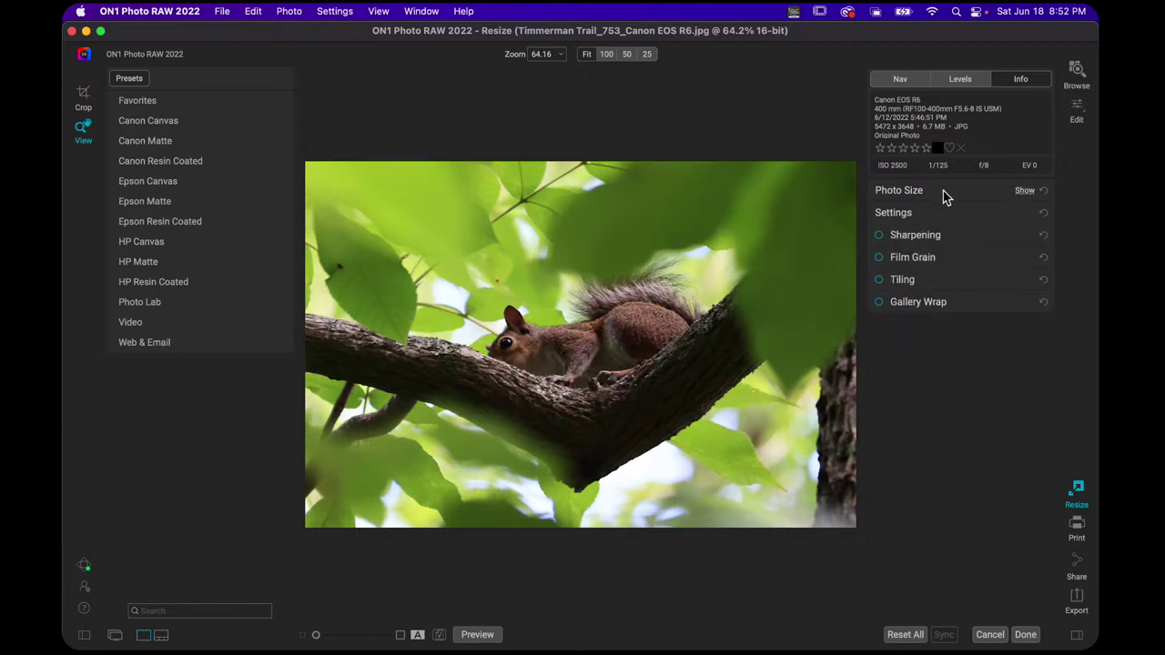
left_click(943, 192)
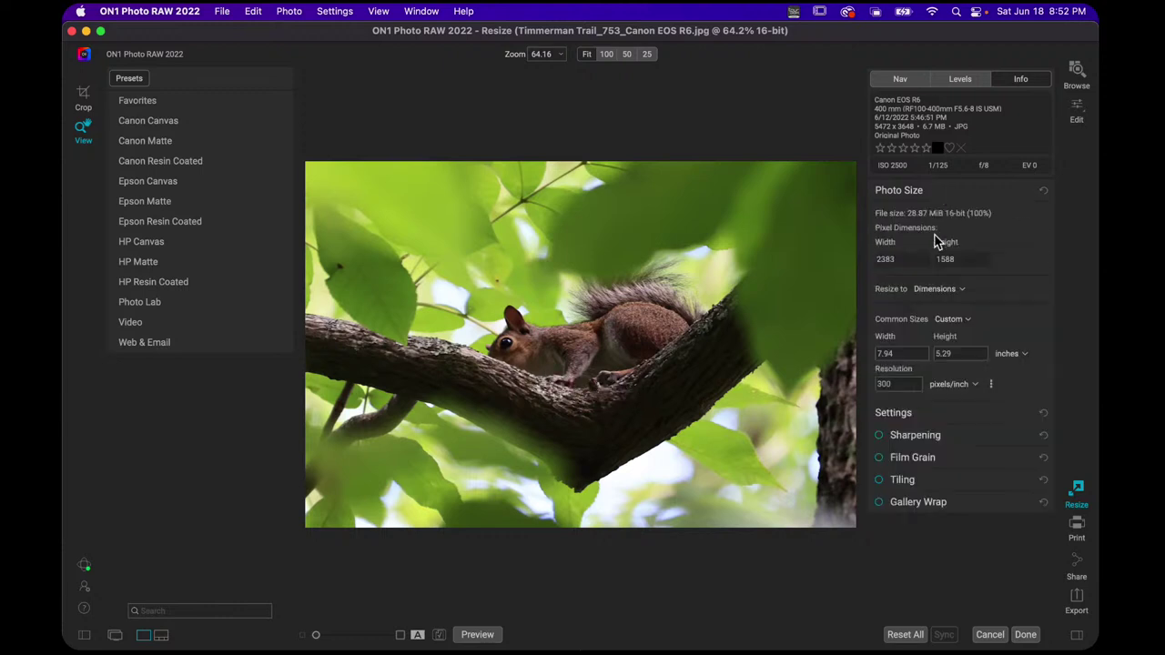
left_click(950, 291)
left_click(956, 362)
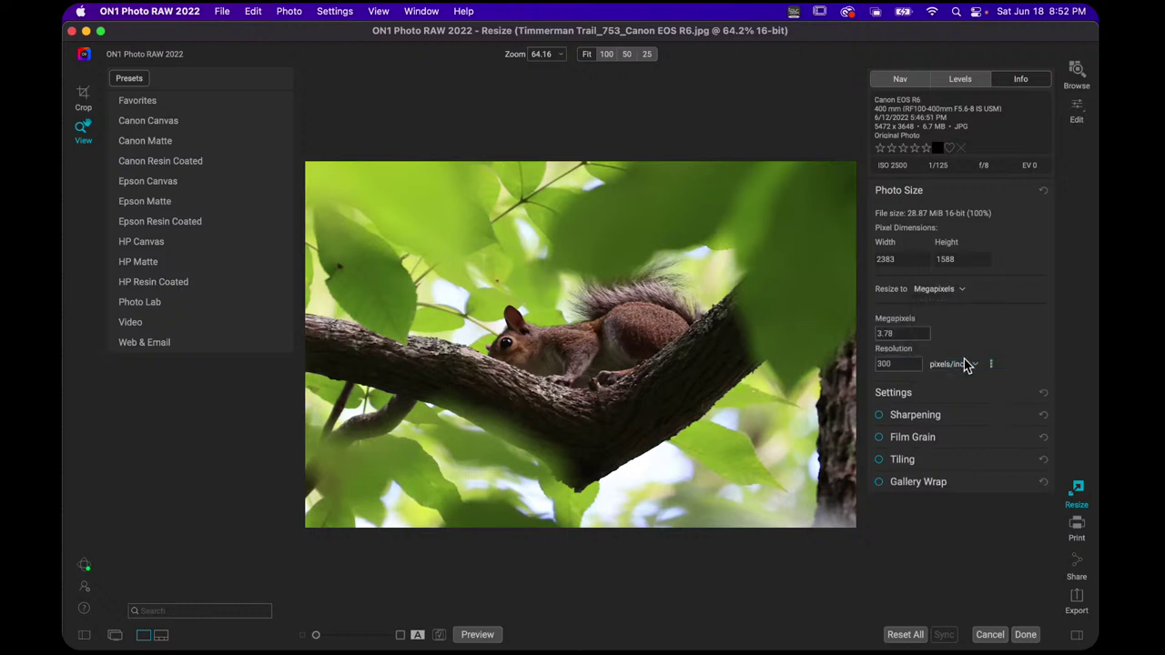
left_click(897, 334)
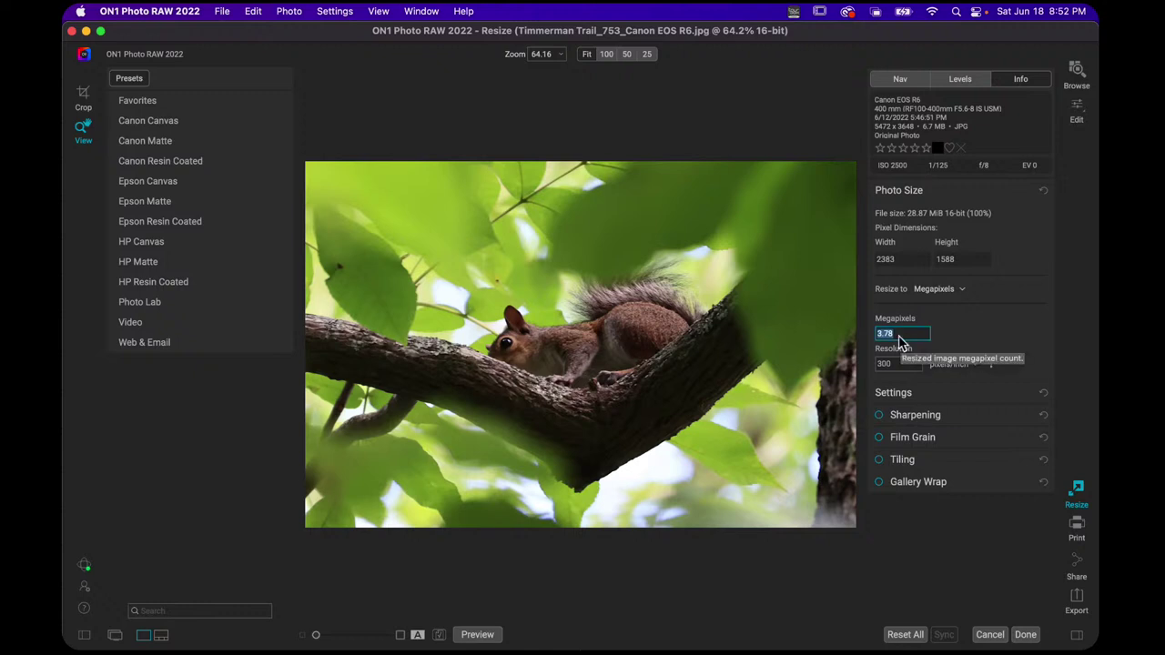
type("20")
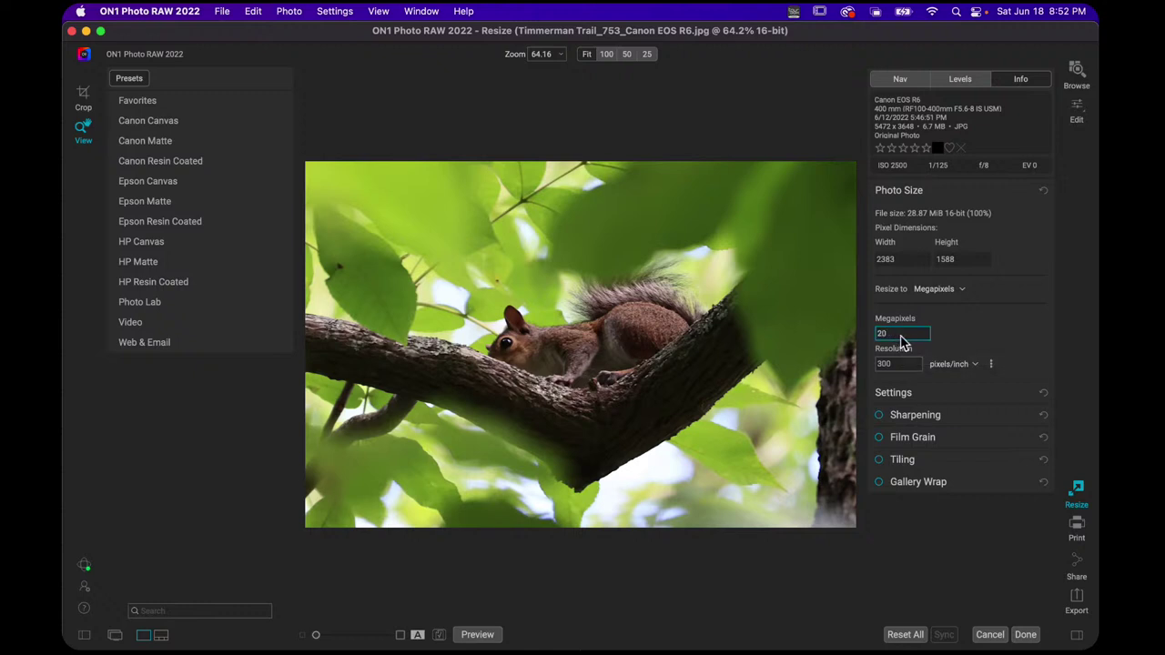
left_click(970, 342)
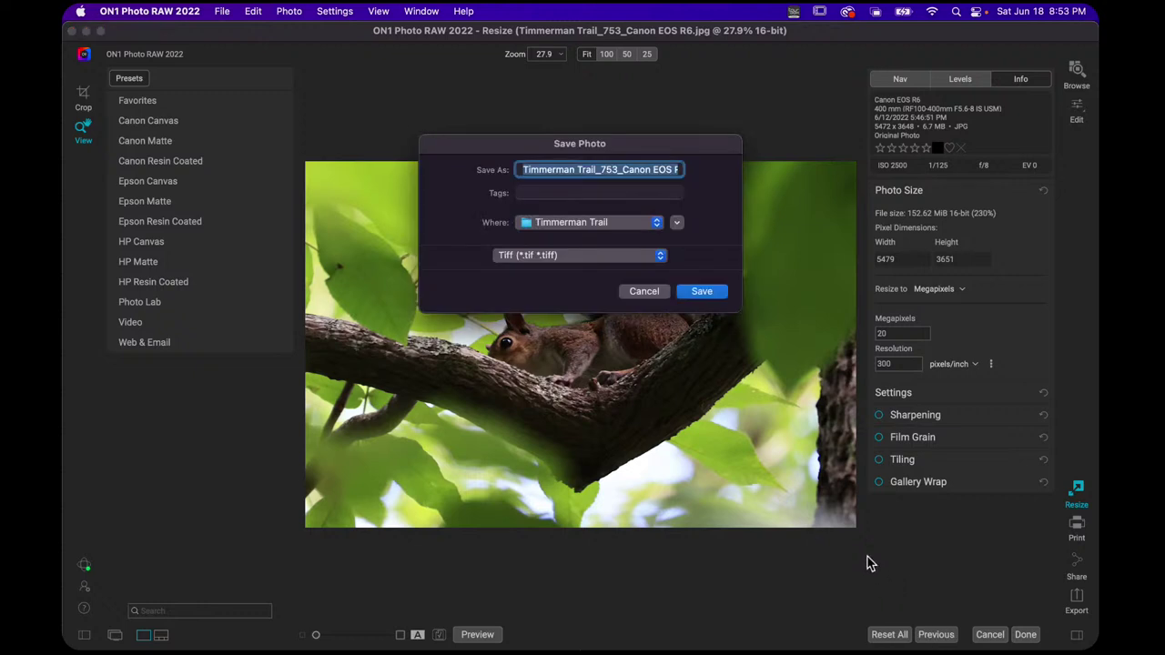
Save the resized squirrel as the TIFF Timmerman Trail_753_Canon EOS R6-Resize in Timmerman Trail and show it side by side with the JPG.
left_click(706, 295)
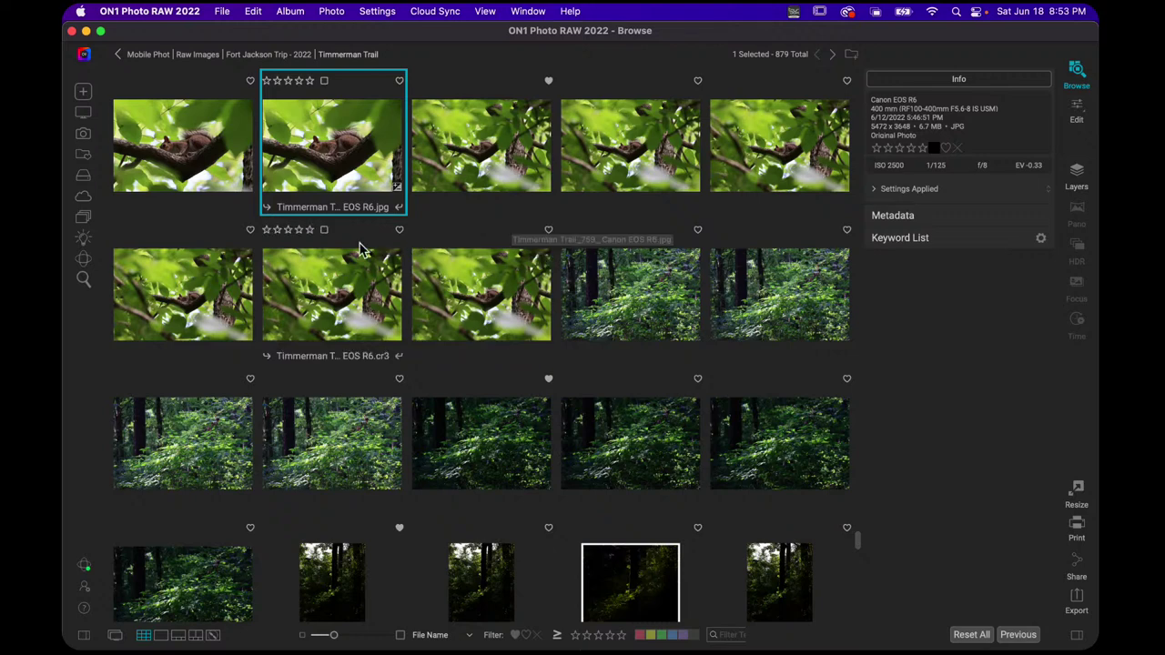
left_click(201, 150, "super")
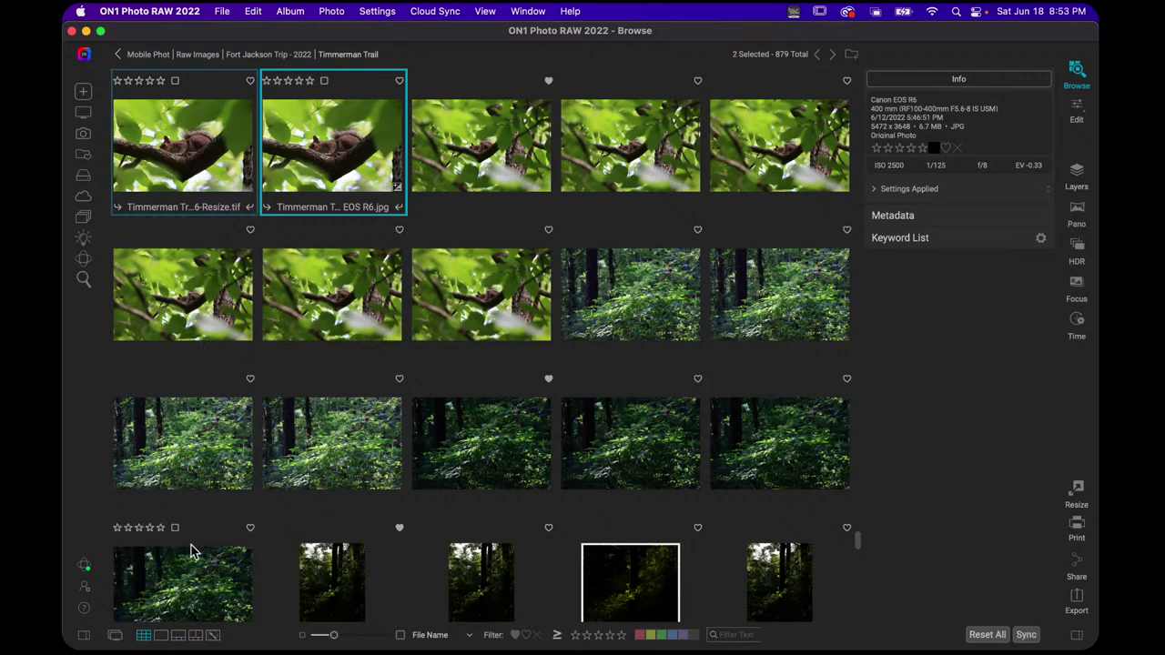
left_click(195, 635)
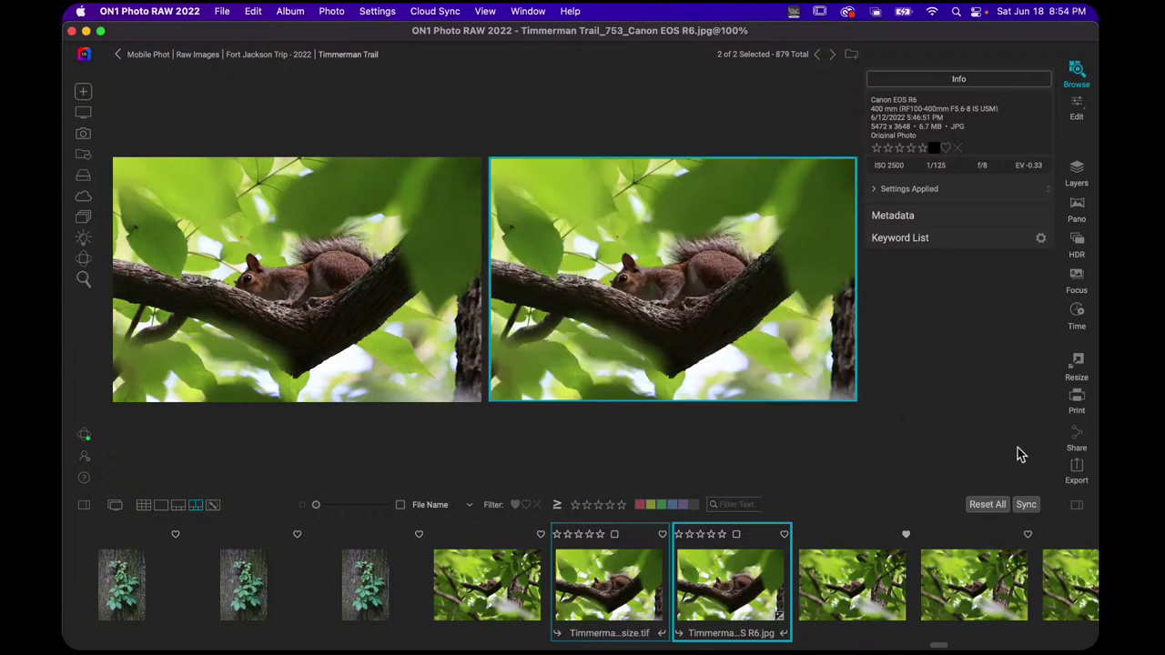
Hide the info pane and examine the resized squirrel TIFF at 50% beside the JPG, ending with both photos fitted to view.
left_click(1077, 509)
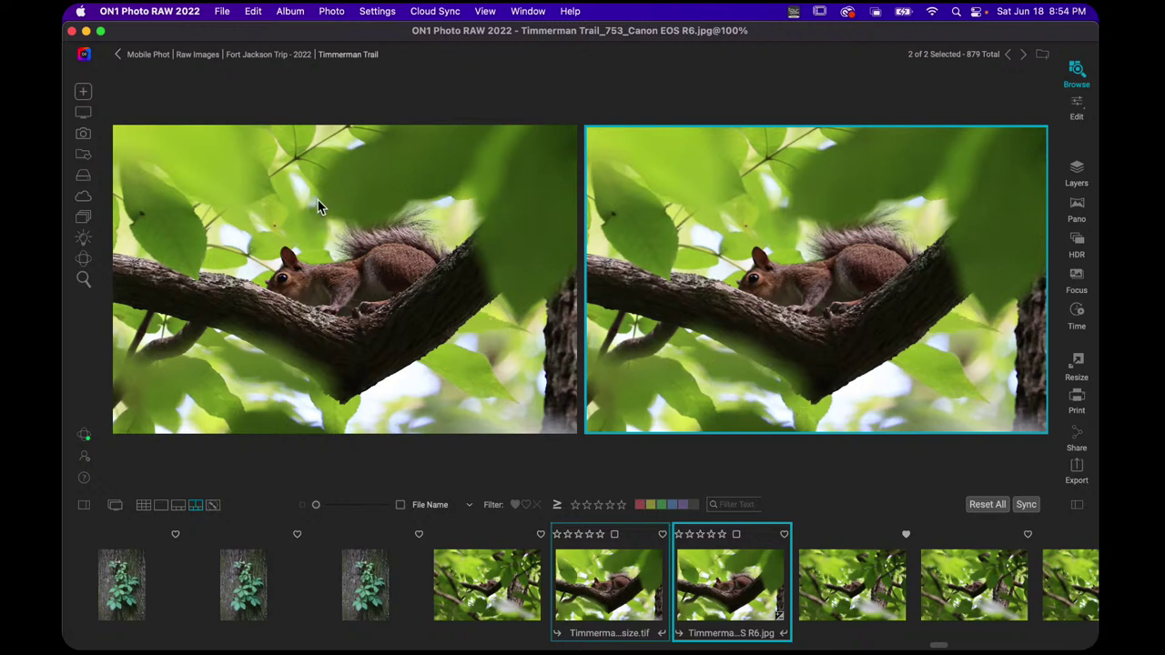
left_click(384, 278)
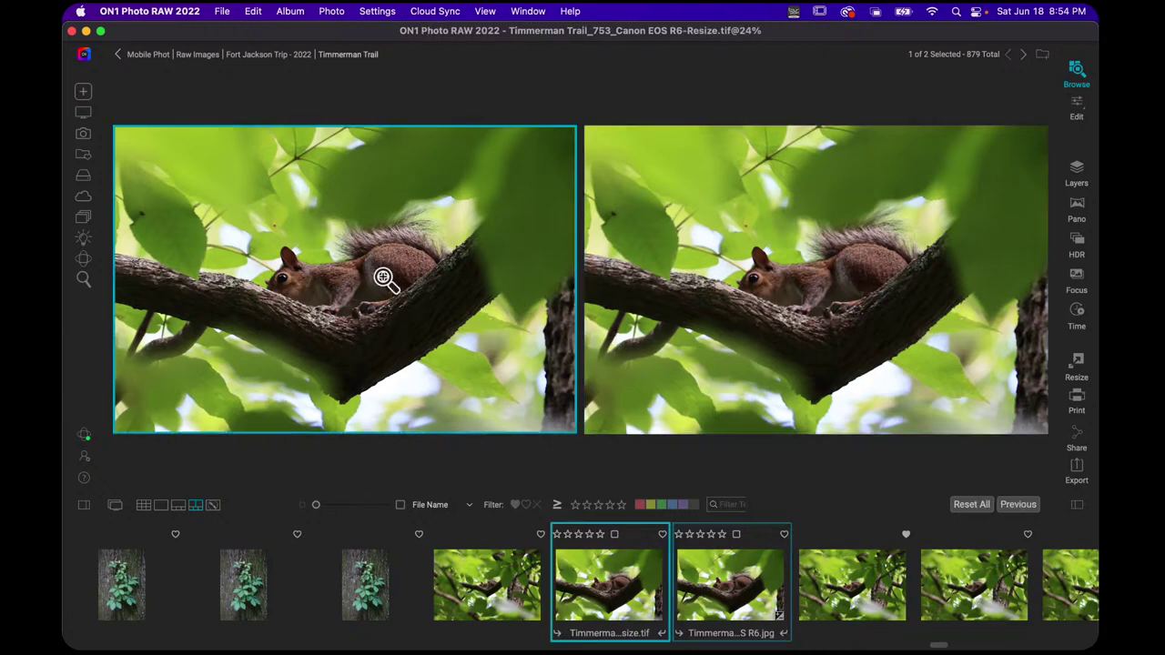
left_click(389, 264)
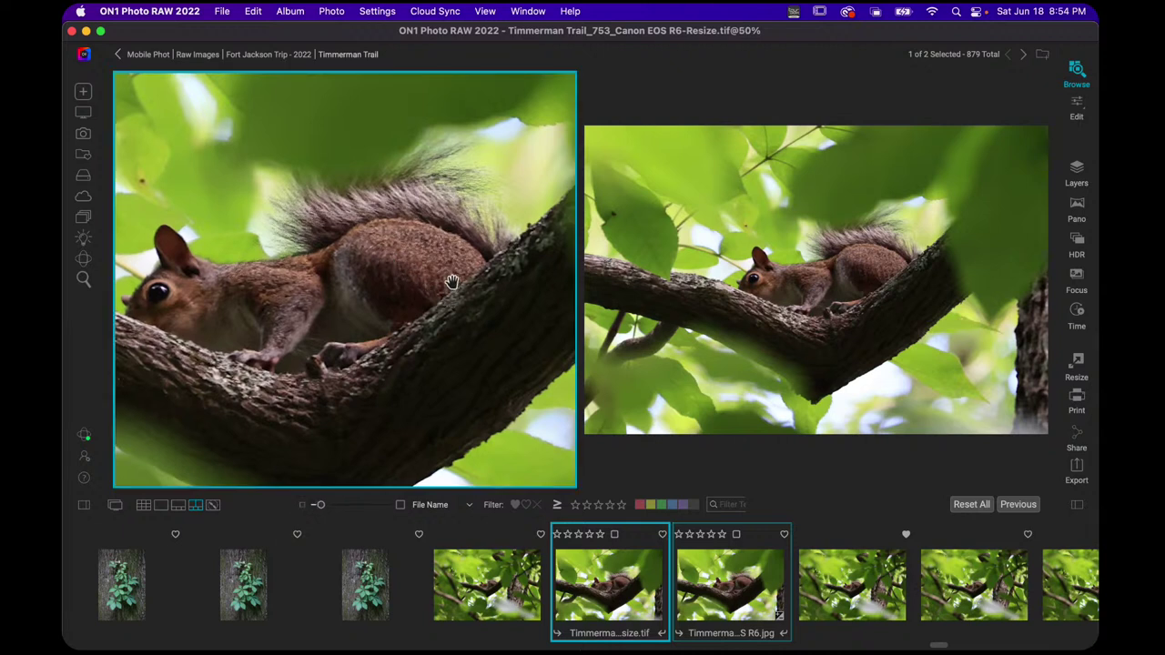
left_click_drag(415, 265, 462, 261)
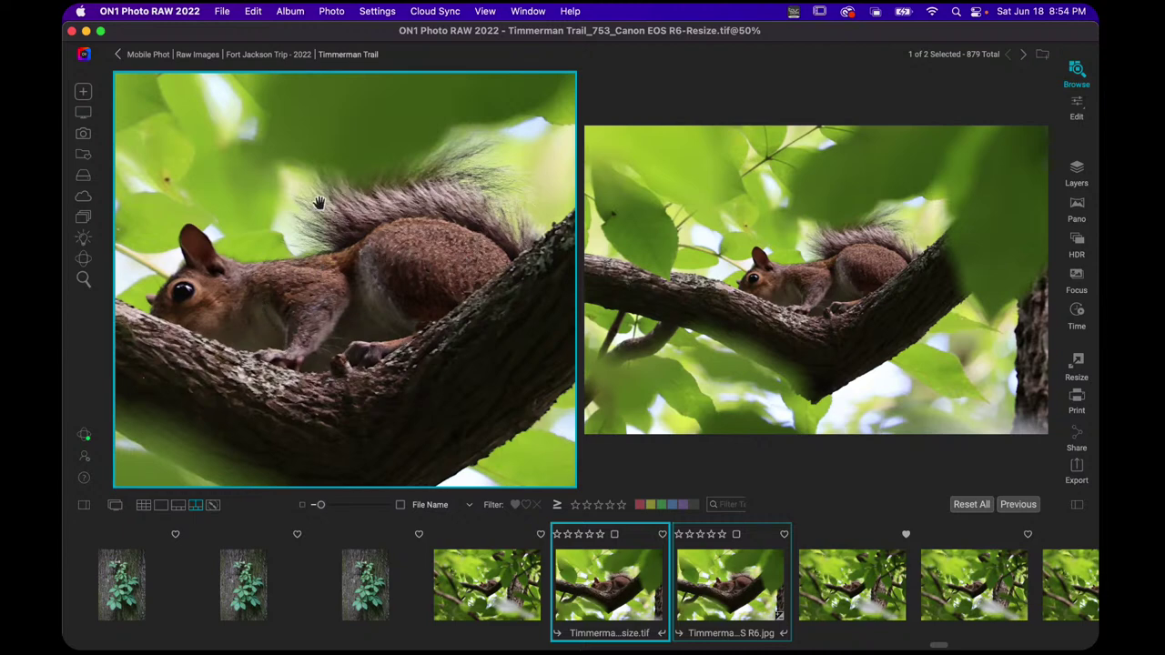
left_click(349, 279)
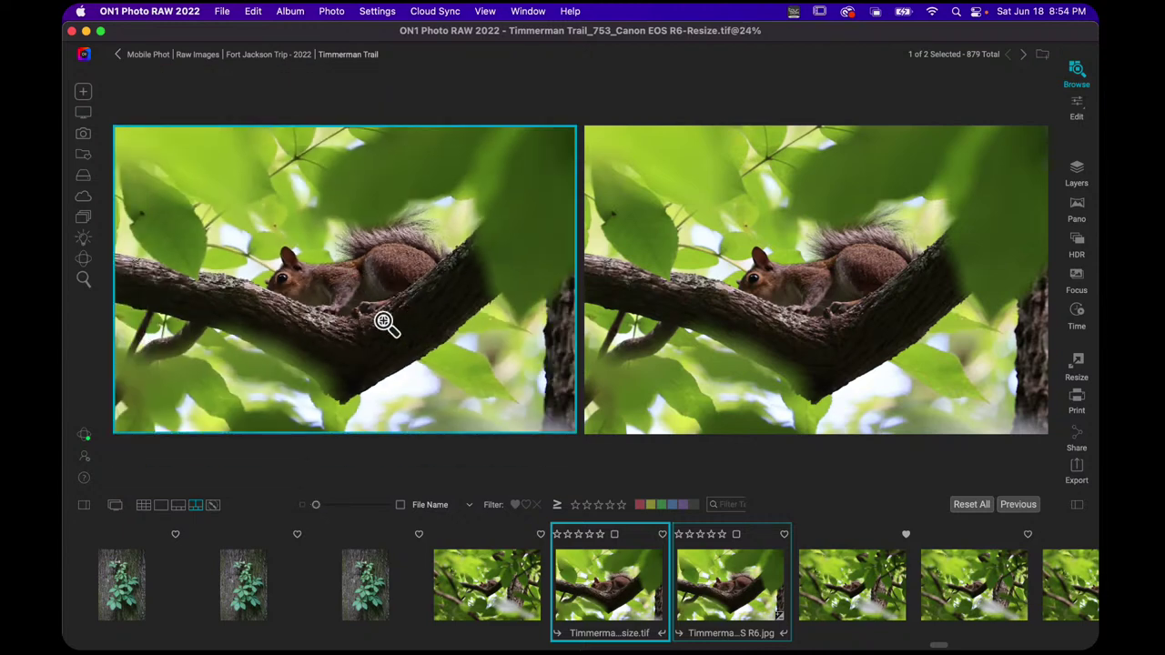
left_click(365, 279)
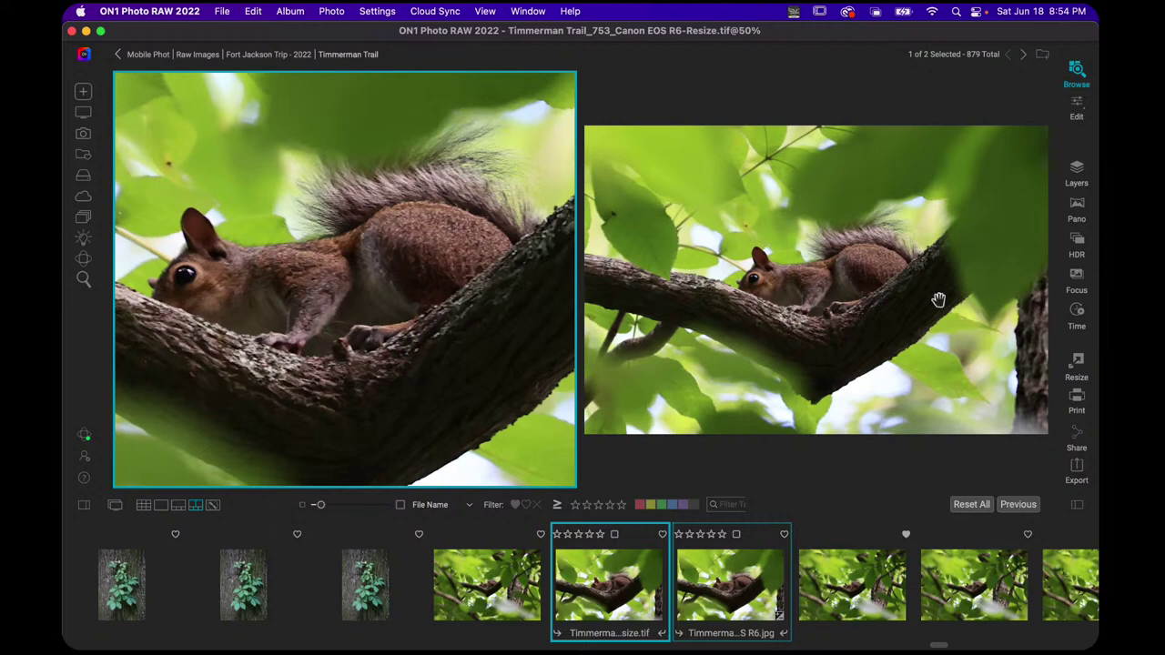
left_click(819, 285)
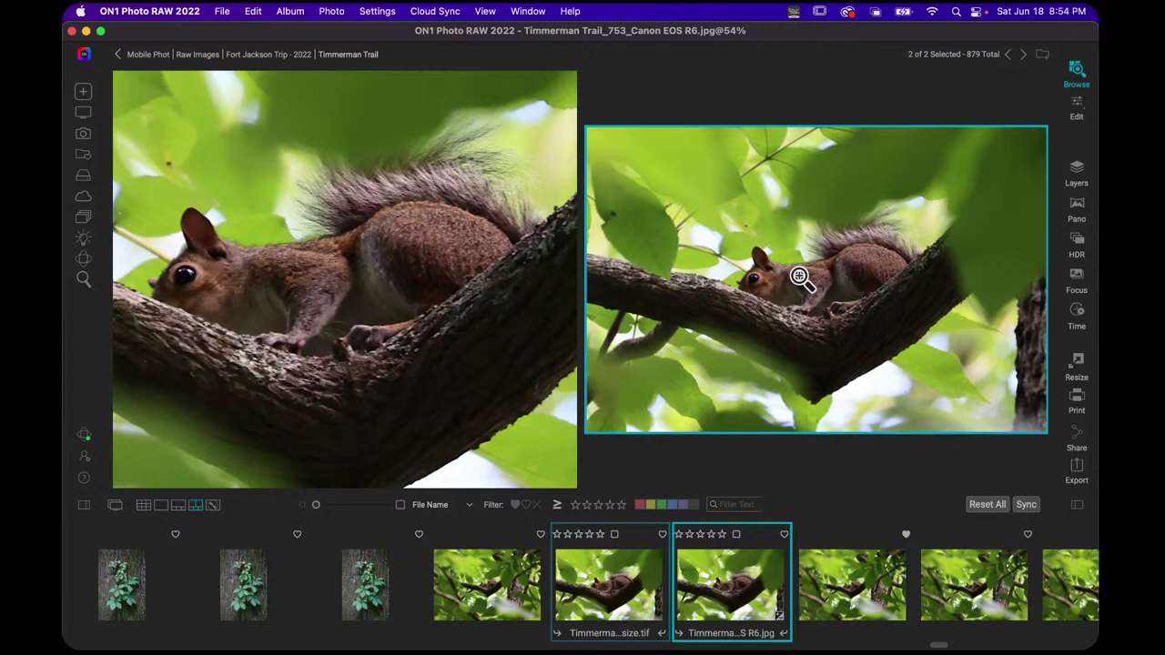
left_click(252, 287)
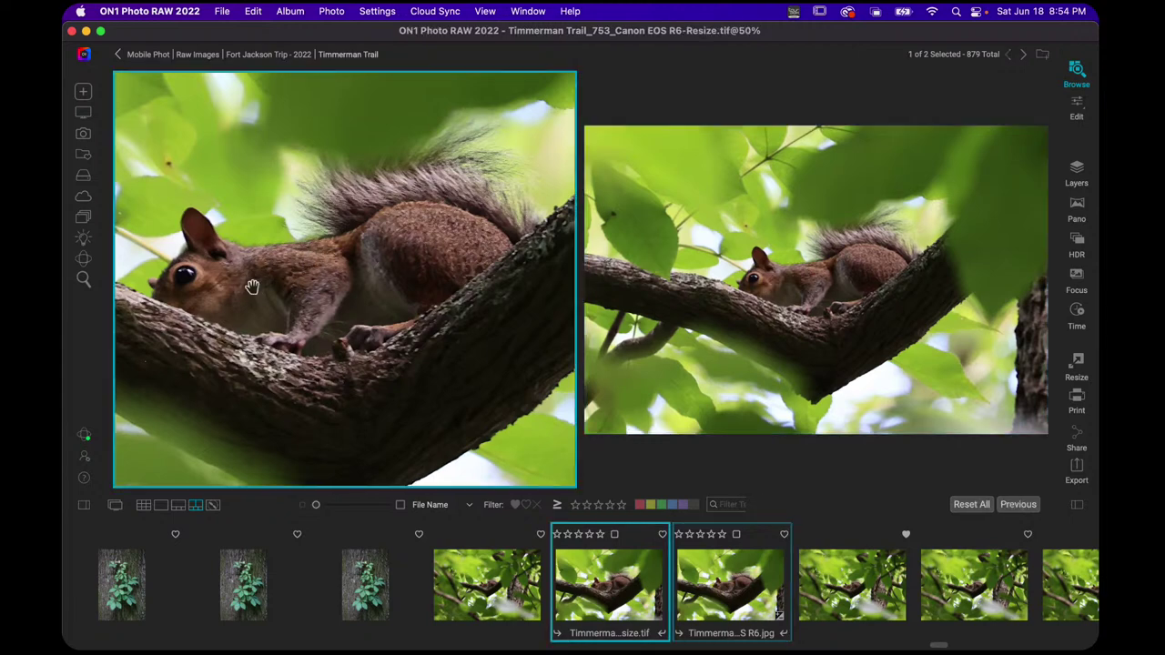
left_click(283, 285)
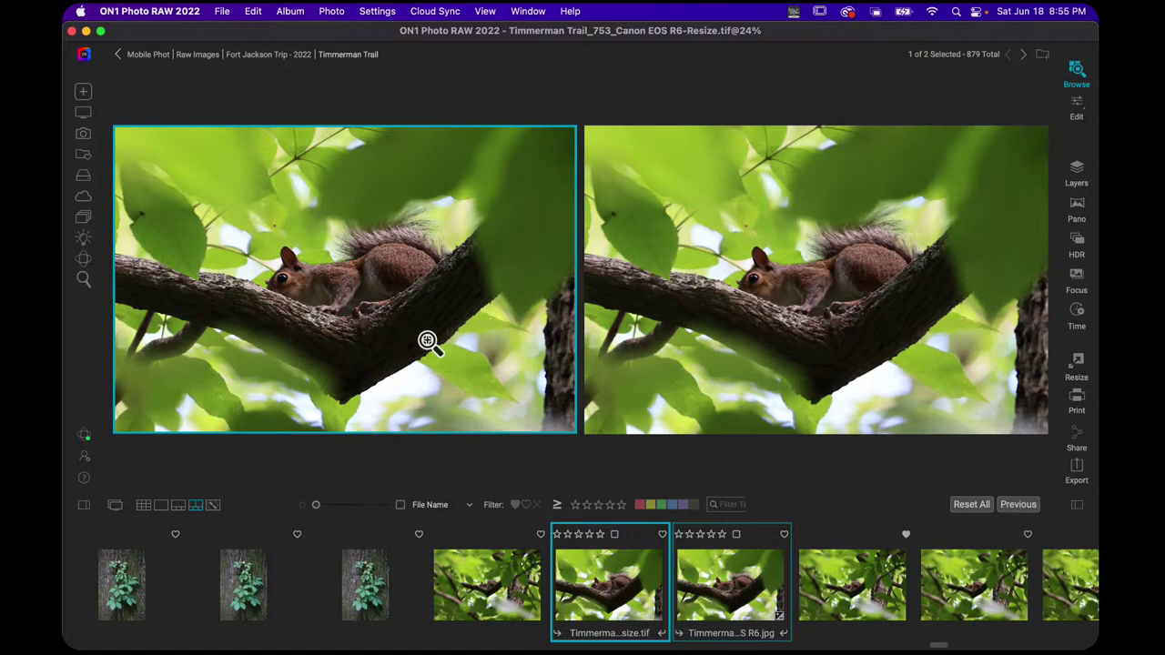
left_click(352, 272)
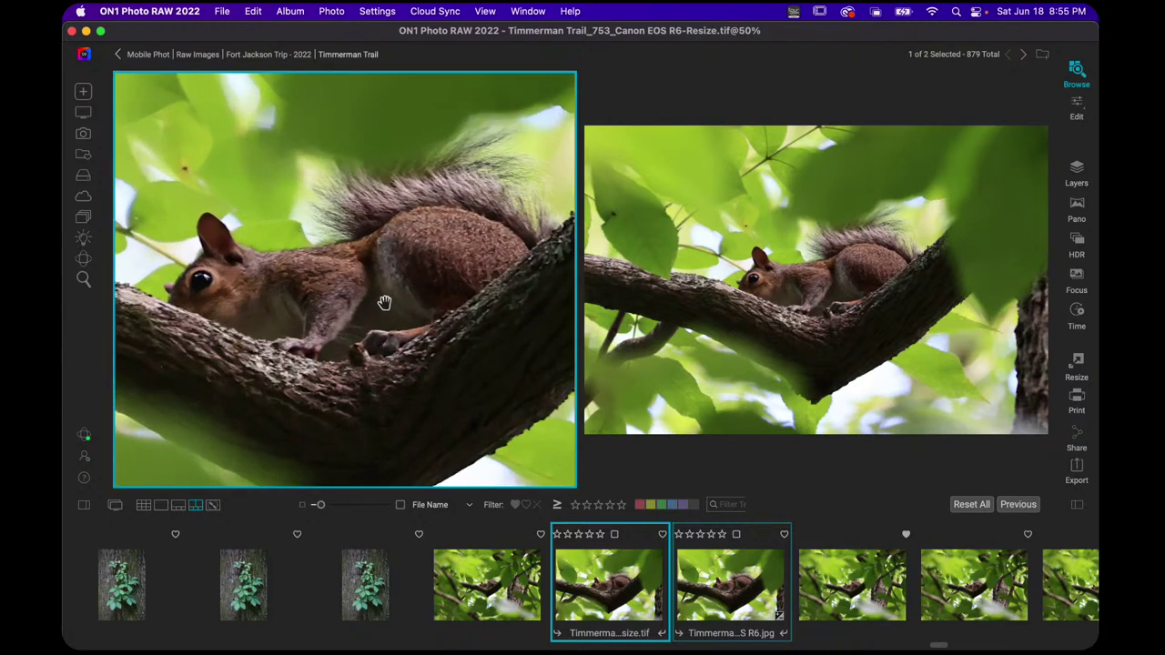
left_click(326, 299)
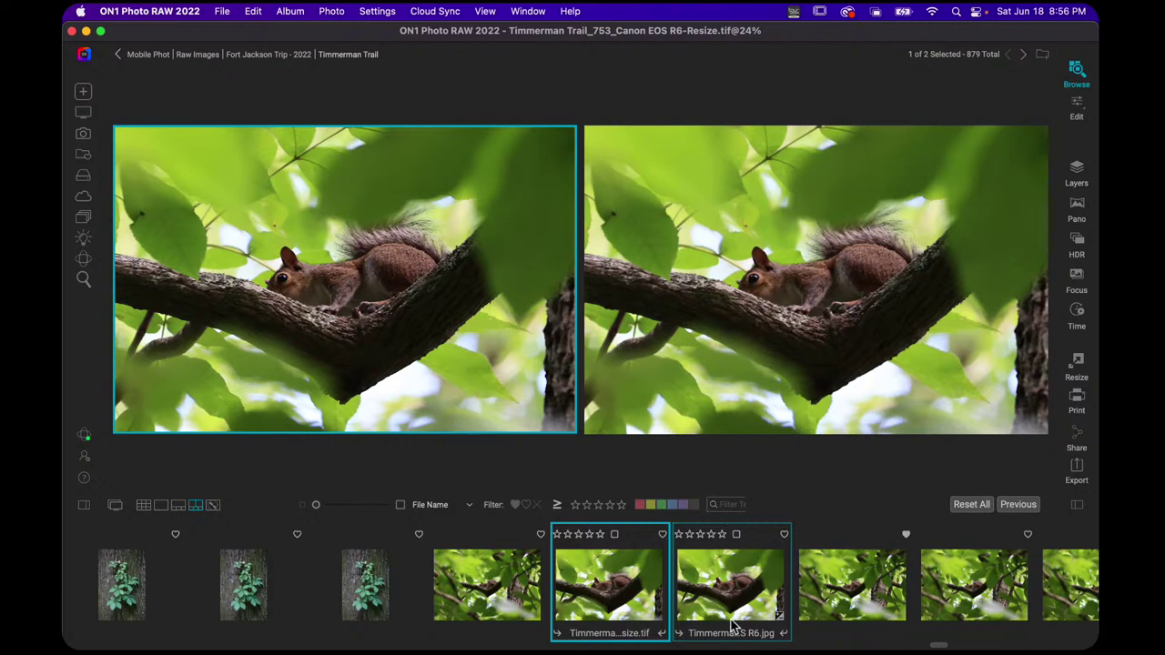
Find the front-facing squirrel photo Timmerman Trail_740_Canon EOS R6v1.cr3 among the Timmerman Trail thumbnails and view it on its own.
left_click_drag(937, 647, 923, 646)
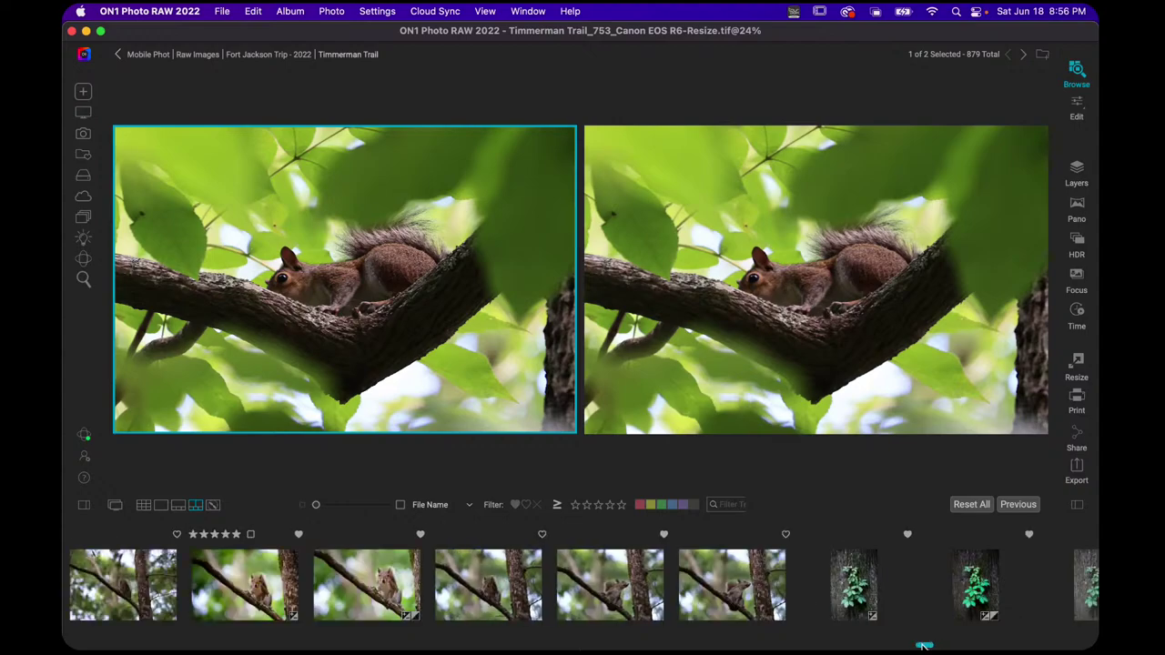
left_click(145, 505)
scroll(380, 407, "down", 1)
scroll(530, 272, "up", 10)
scroll(529, 280, "down", 5)
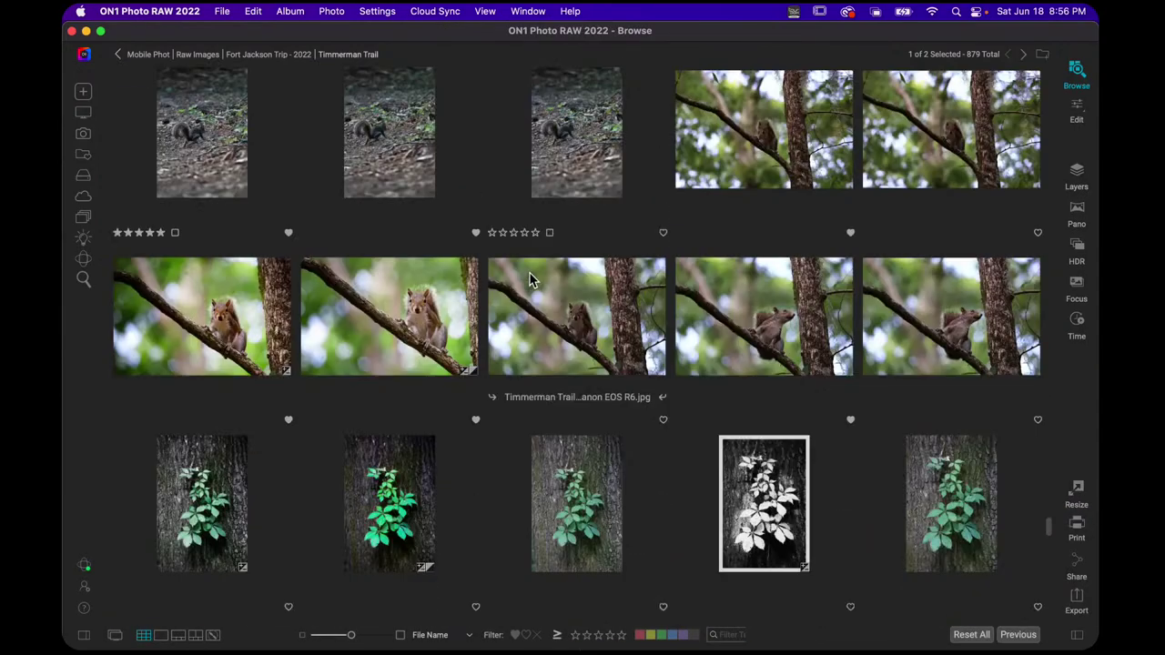
left_click(417, 326)
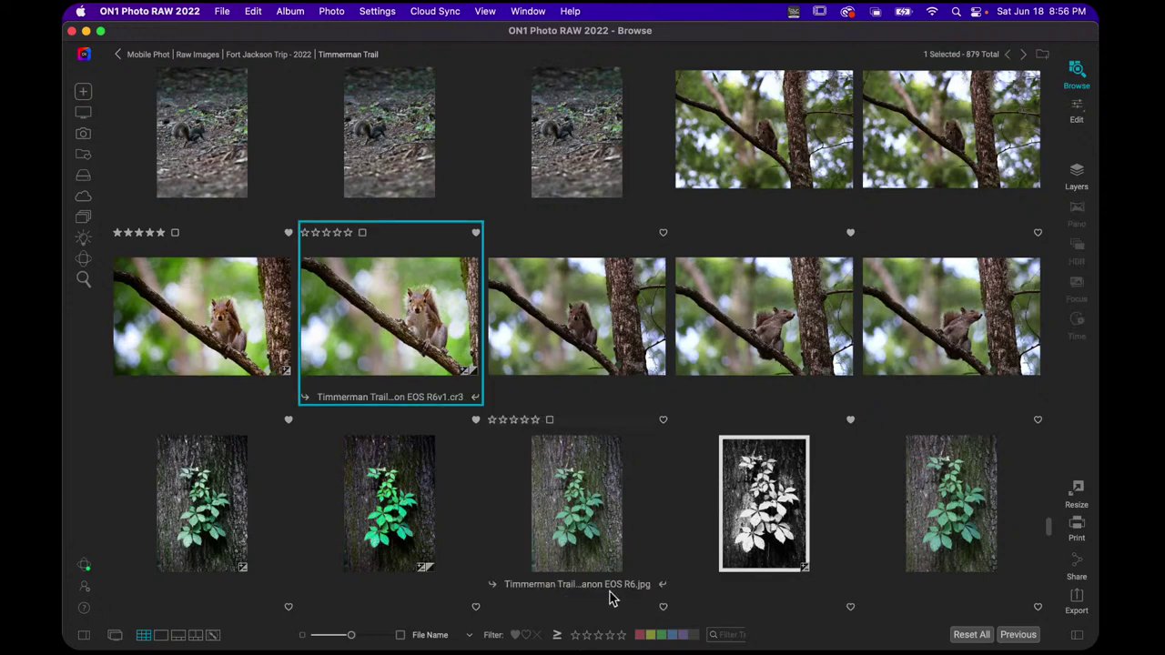
left_click(161, 634)
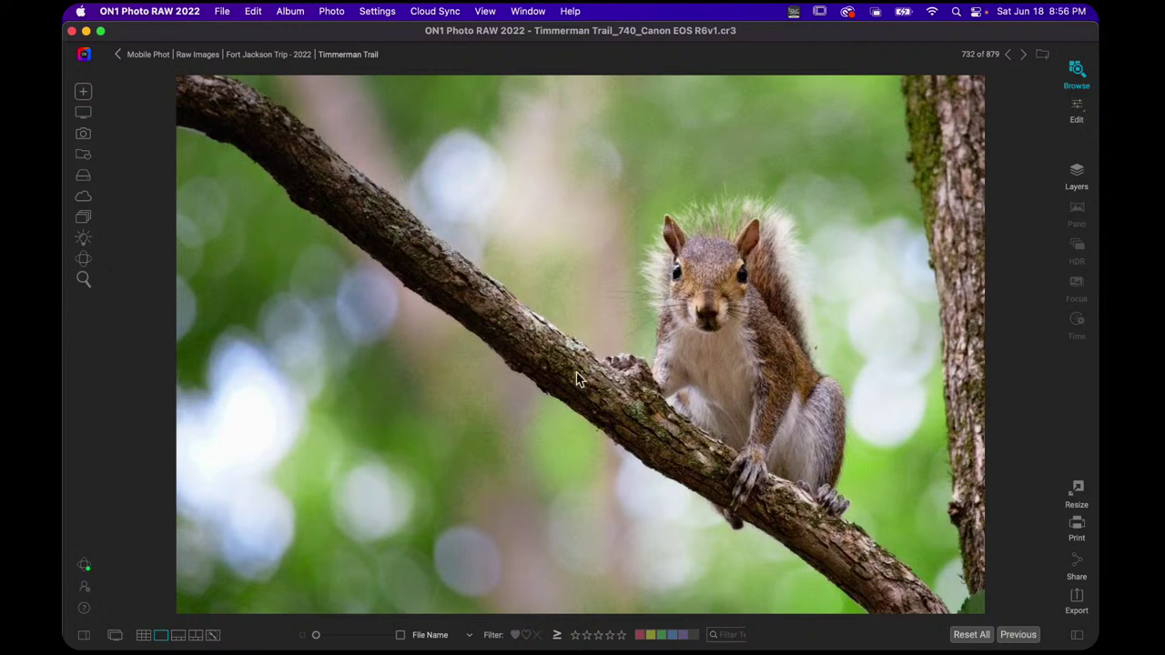
left_click(691, 472)
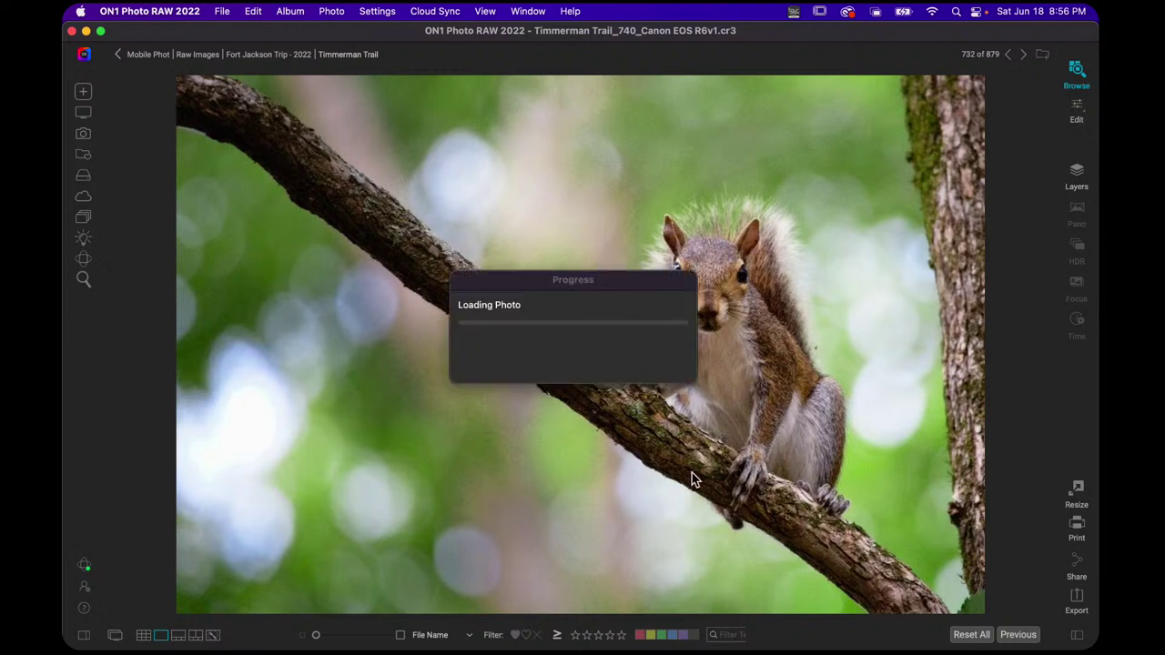
left_click_drag(573, 281, 291, 314)
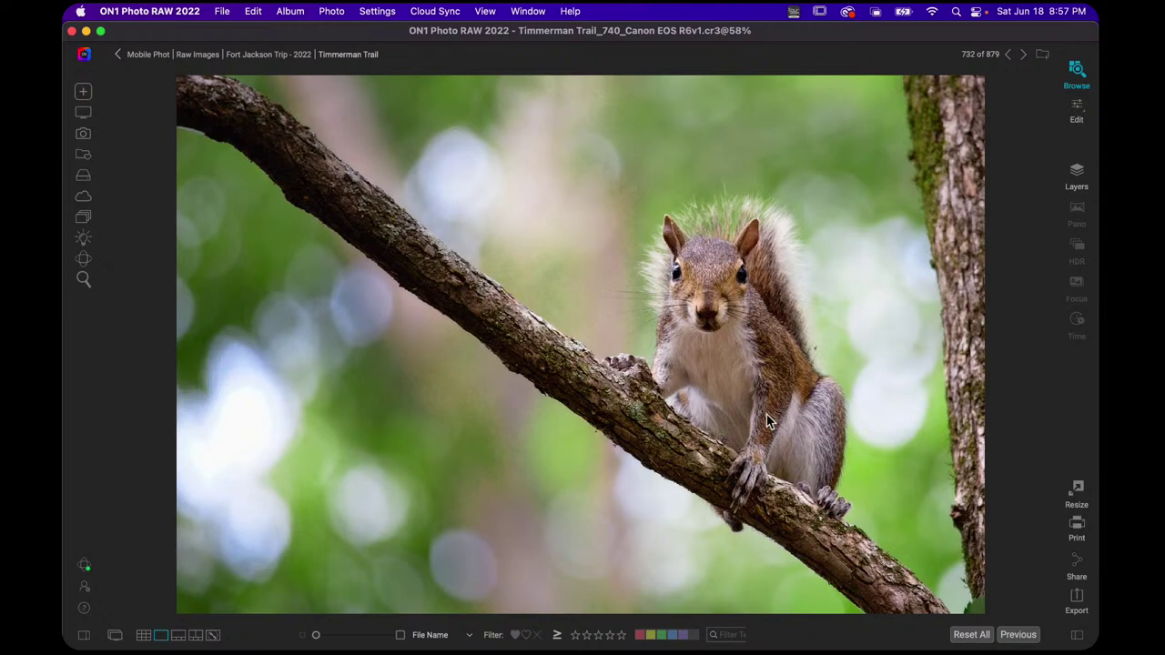
Return to the thumbnails and view the uncropped squirrel photo Timmerman Trail_739_Canon EOS R6.jpg on its own.
left_click(147, 637)
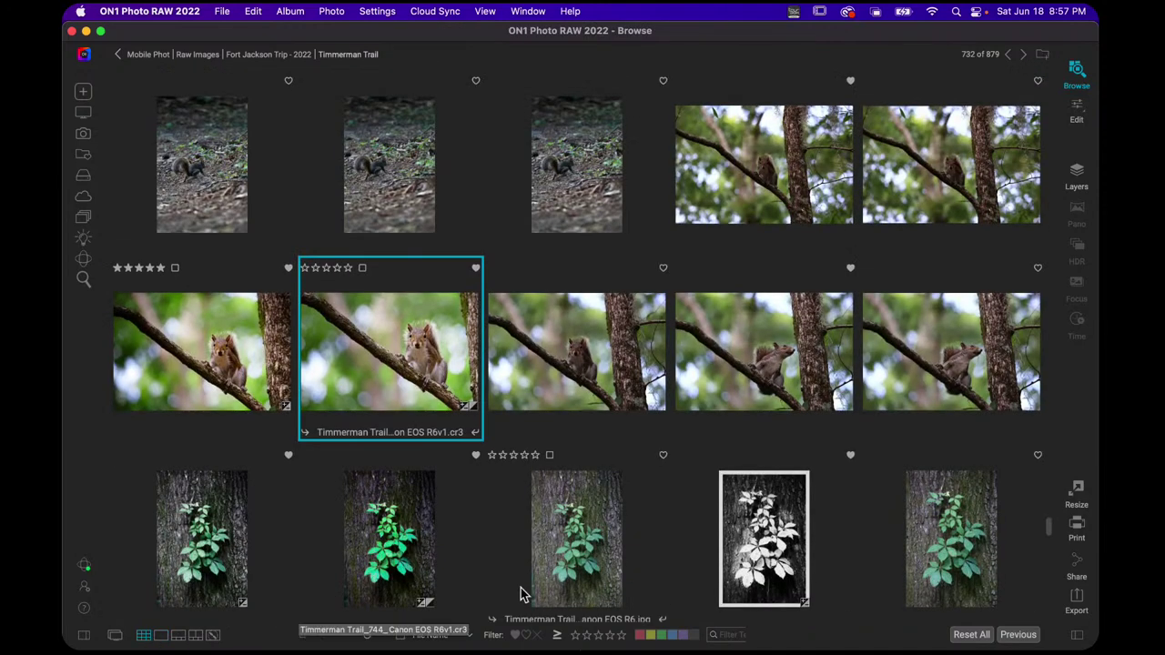
left_click(930, 187)
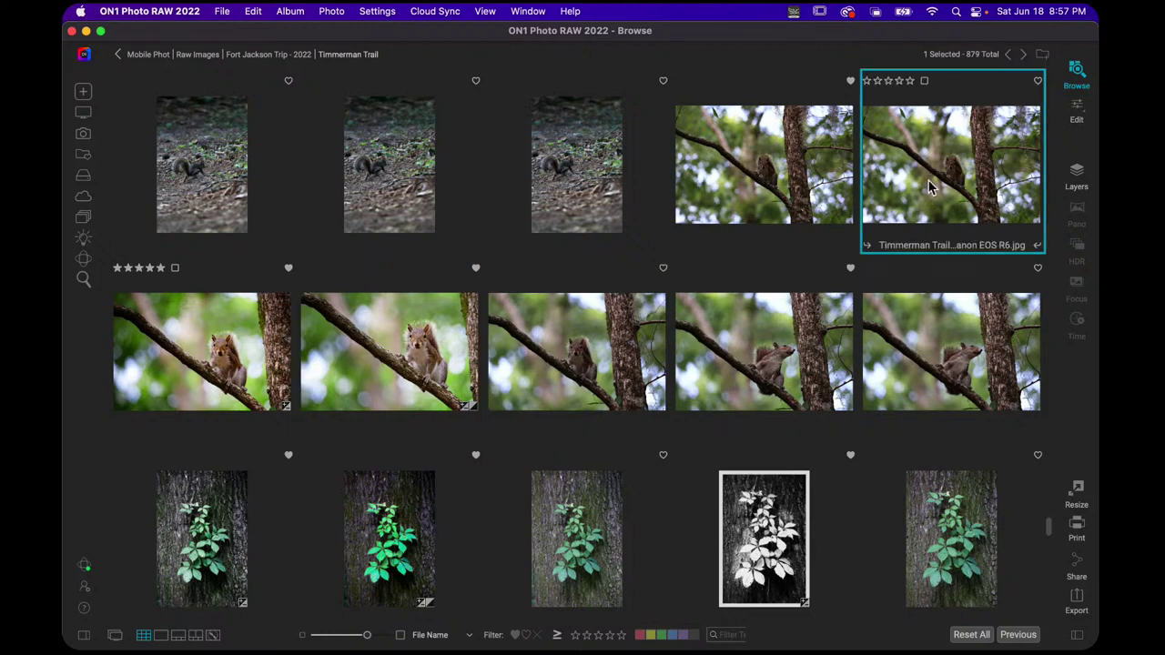
left_click(160, 637)
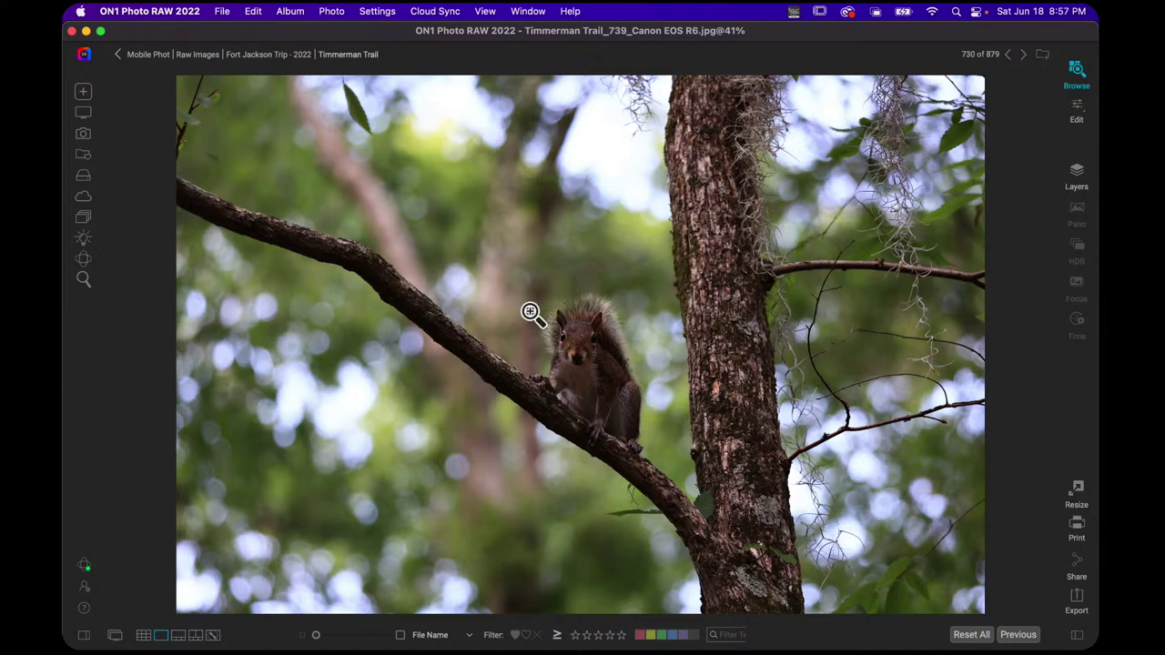
Compare Timmerman Trail_739_Canon EOS R6.jpg and Timmerman Trail_740_Canon EOS R6v1.cr3 side by side, inspecting the squirrel in the latter at 50% before fitting it to view.
left_click(145, 636)
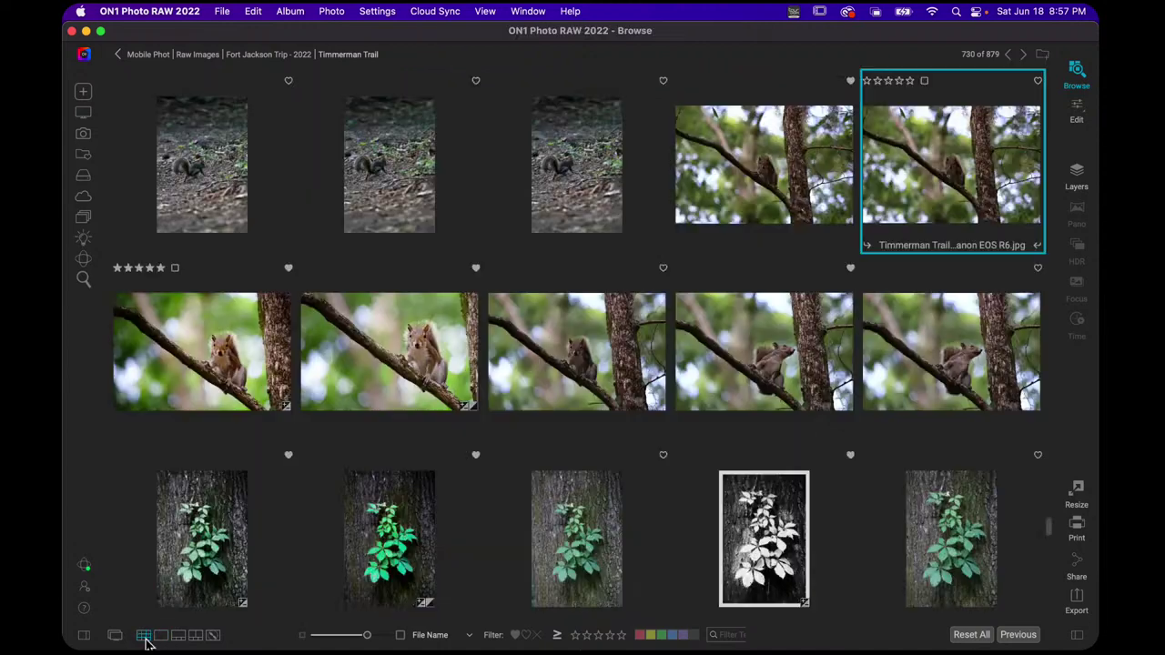
left_click(407, 367, "super")
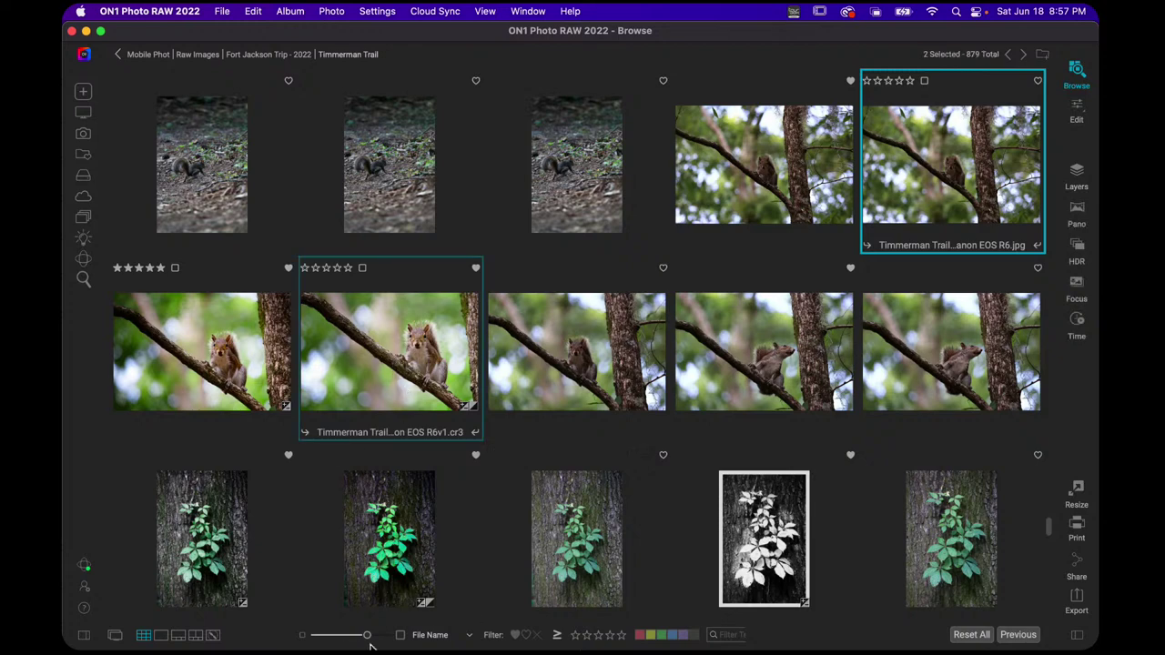
left_click(196, 635)
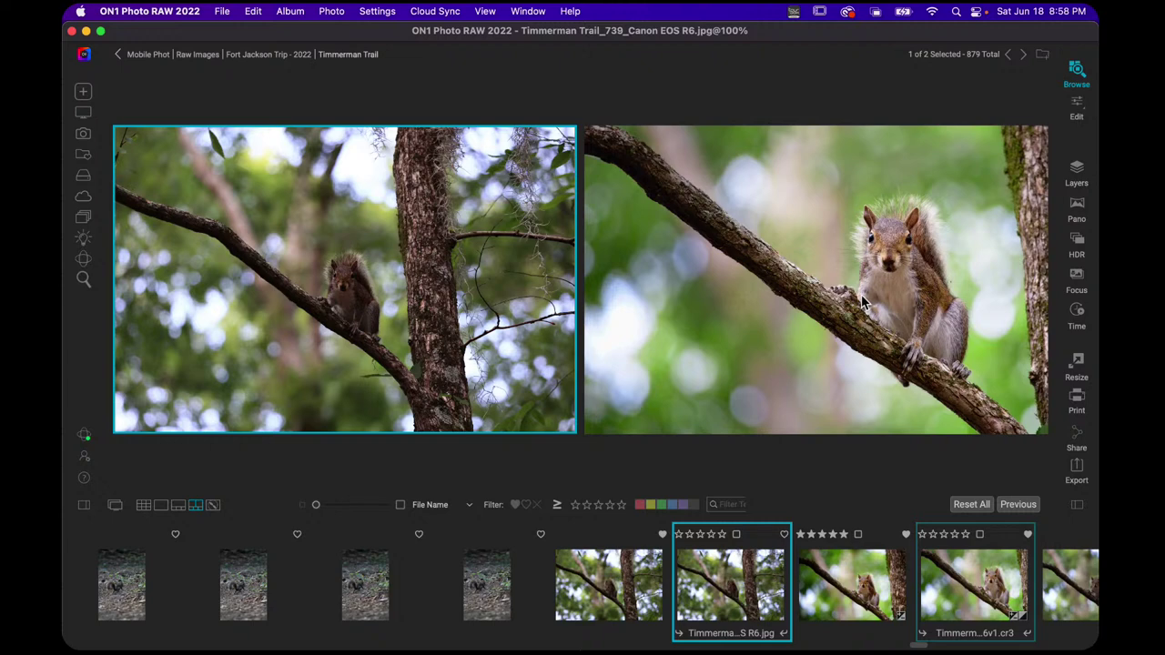
left_click(899, 278)
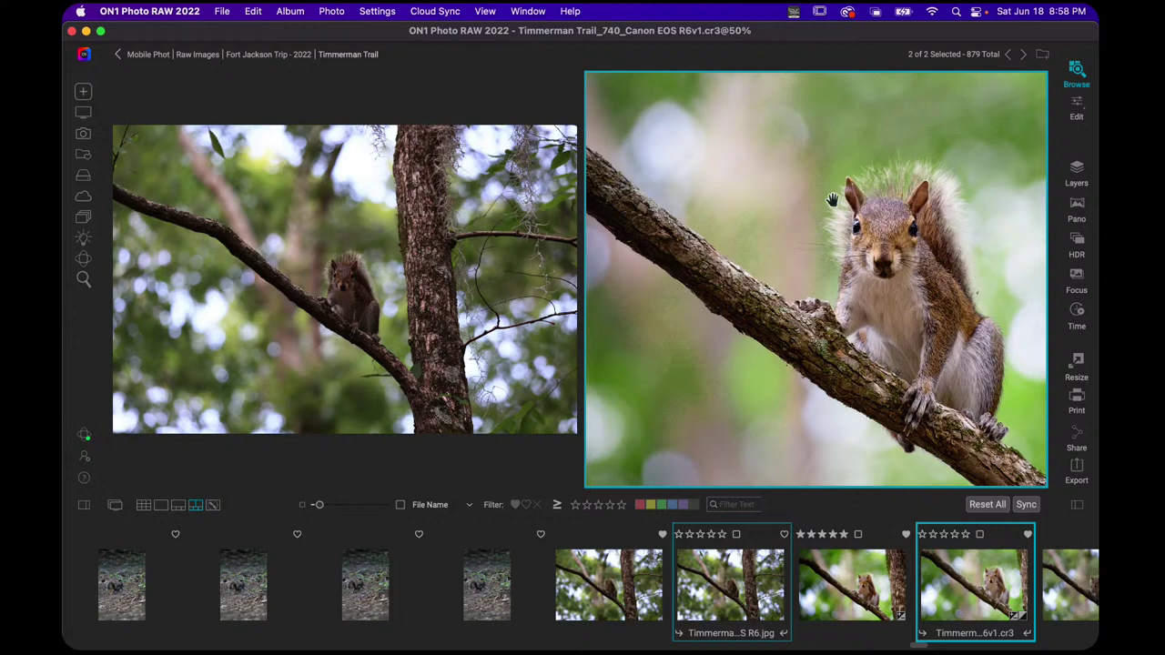
left_click(886, 281)
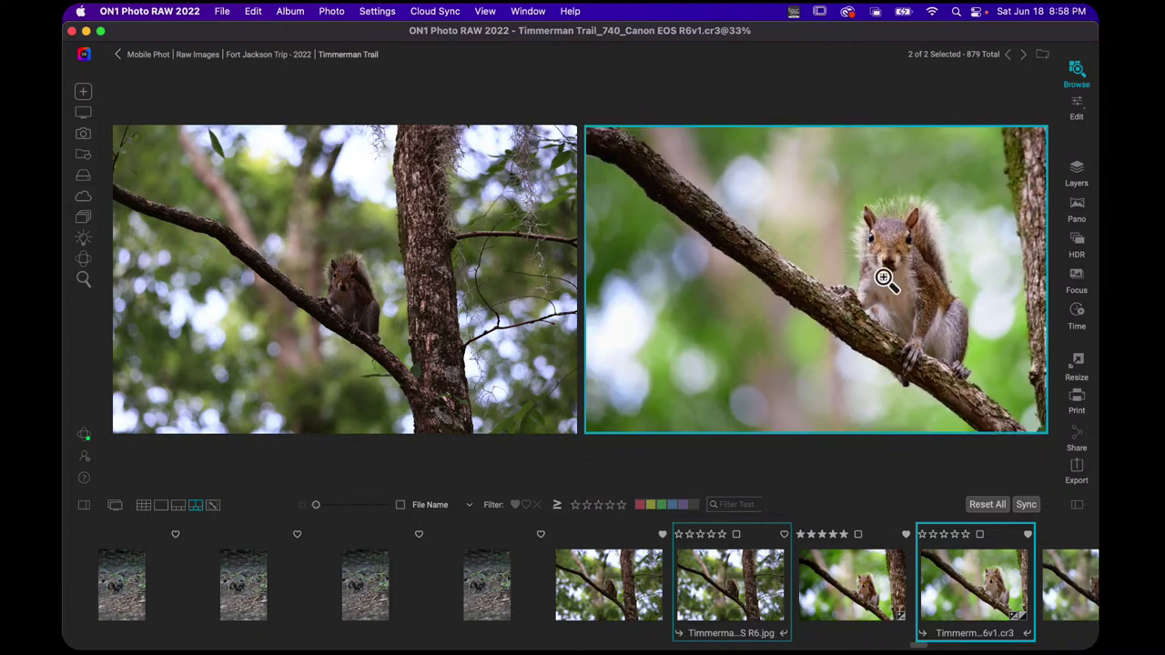